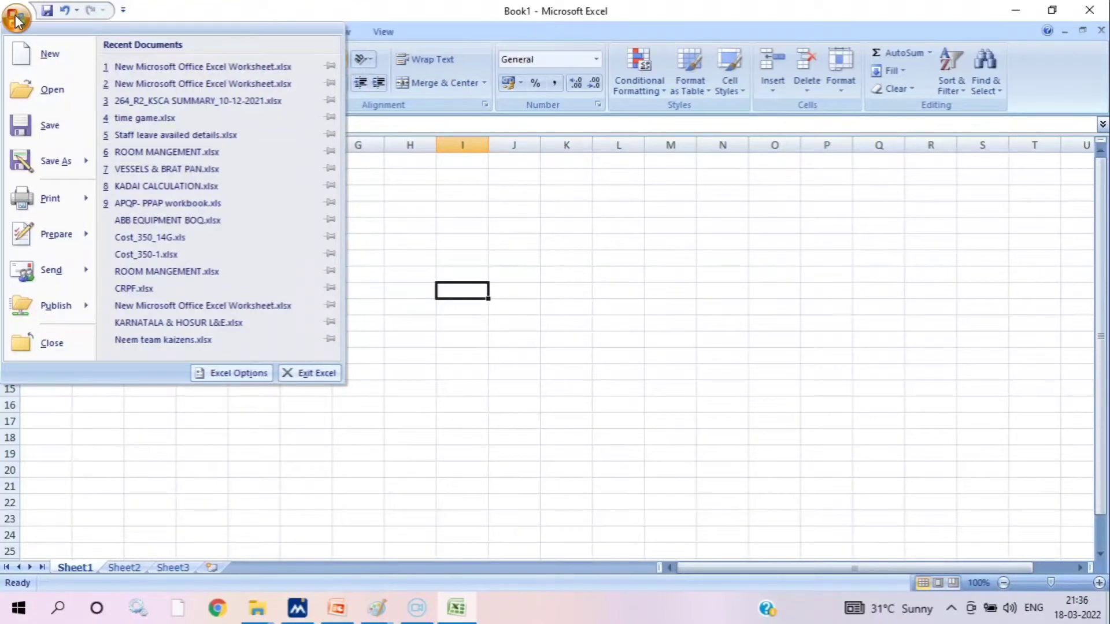
{"action": "left_click", "coordinate": [16, 18]}
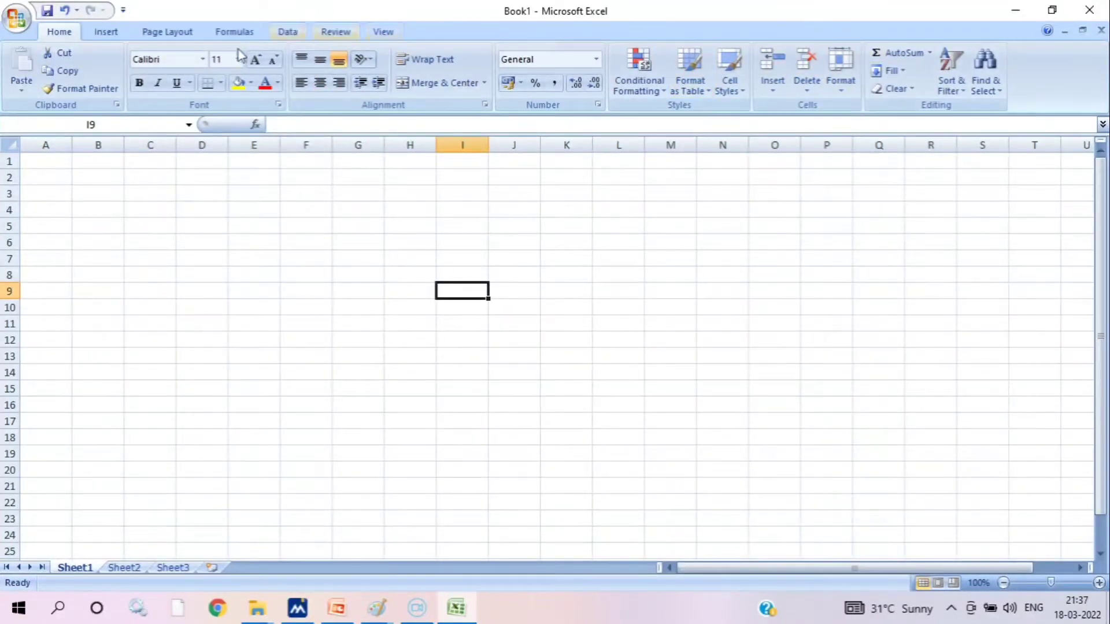
{"action": "left_click", "coordinate": [112, 35]}
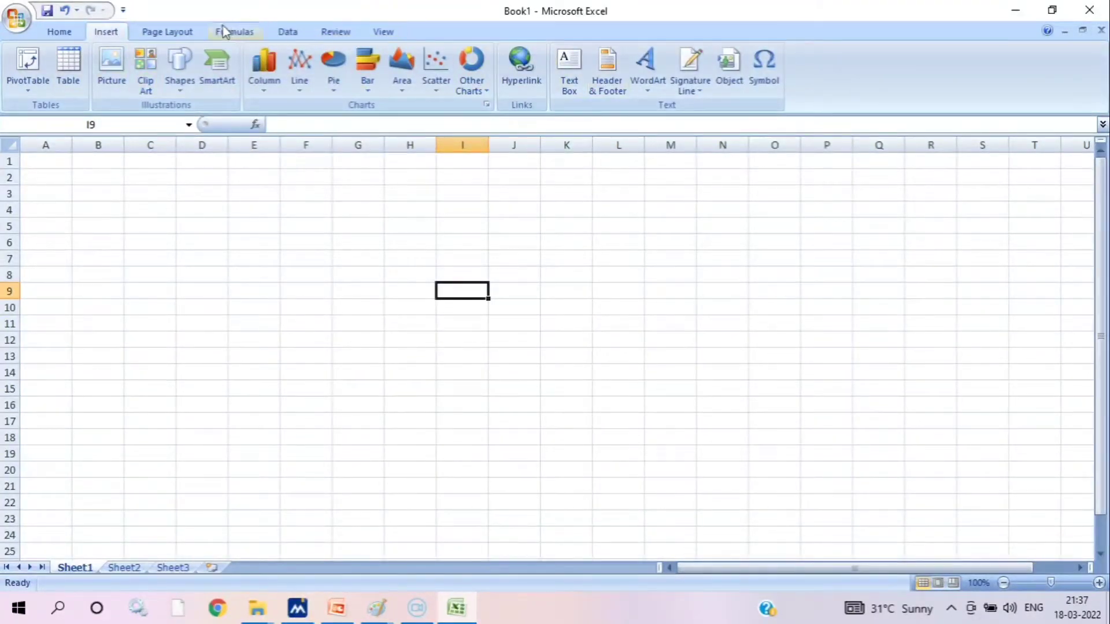
{"action": "scroll", "coordinate": [124, 64], "scroll_direction": "down", "scroll_amount": 1}
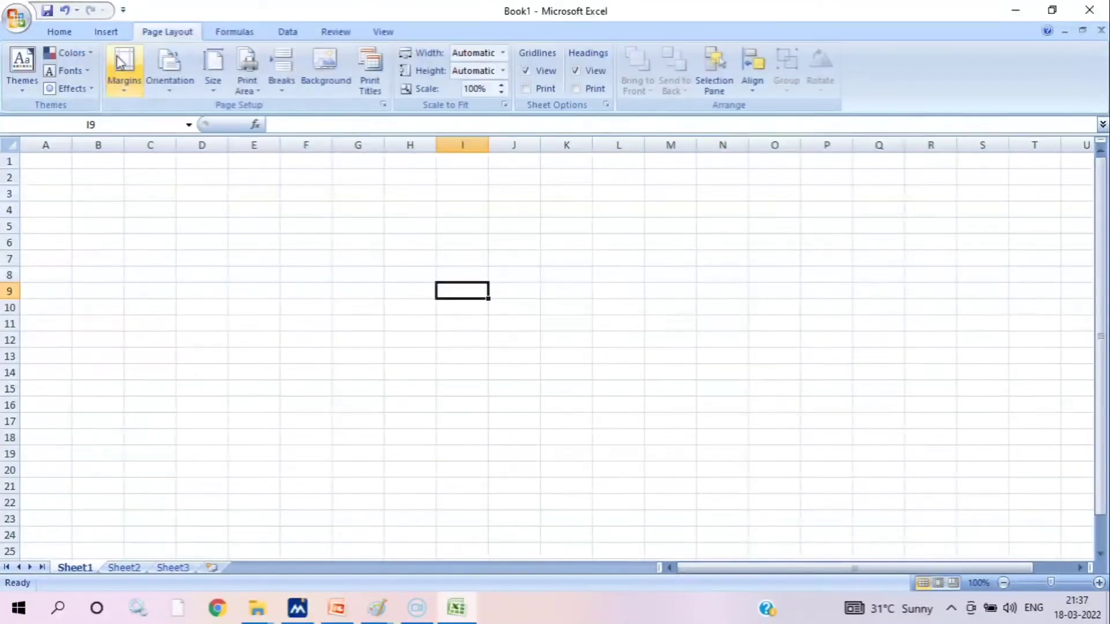
{"action": "left_click", "coordinate": [232, 32]}
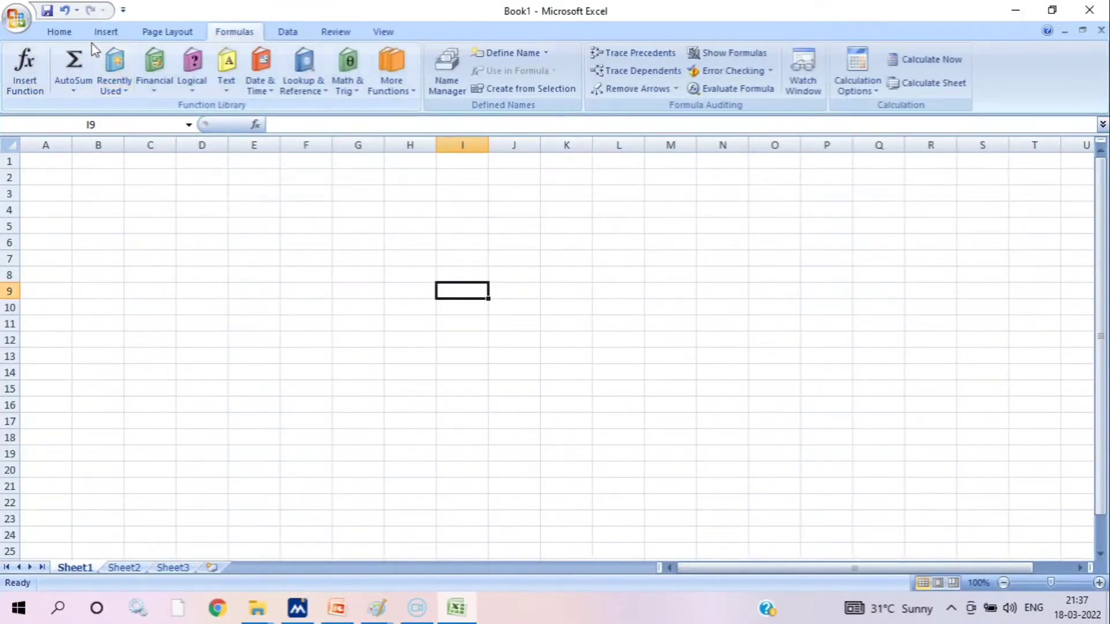
{"action": "left_click", "coordinate": [68, 33]}
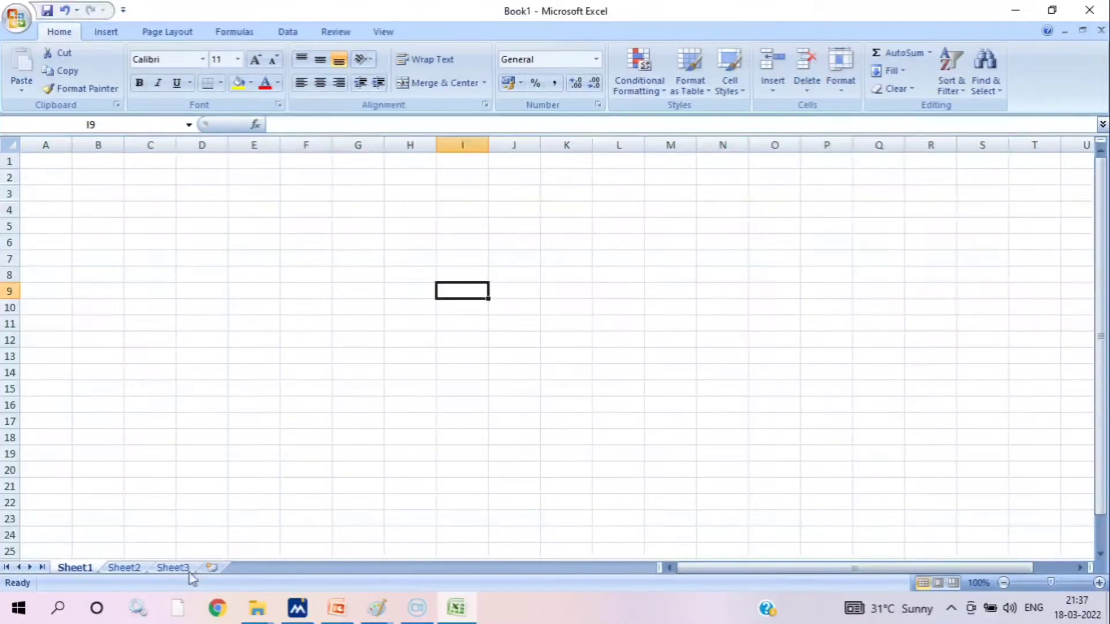
Look at Sheet2 and Sheet3, and insert a new worksheet after Sheet3
{"action": "left_click", "coordinate": [137, 572]}
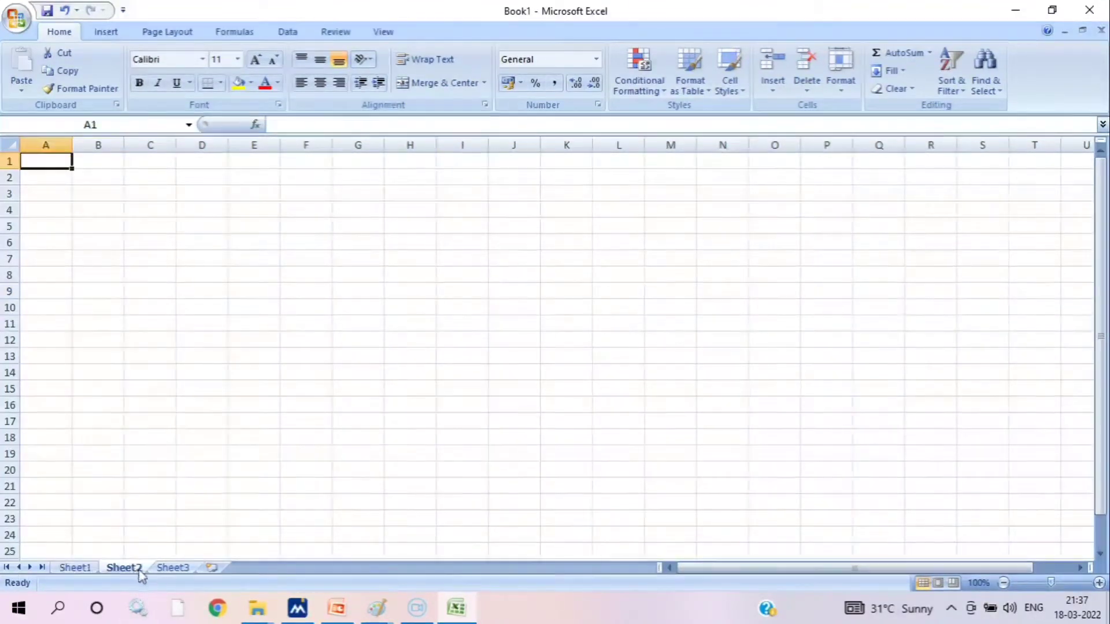
{"action": "left_click", "coordinate": [180, 570]}
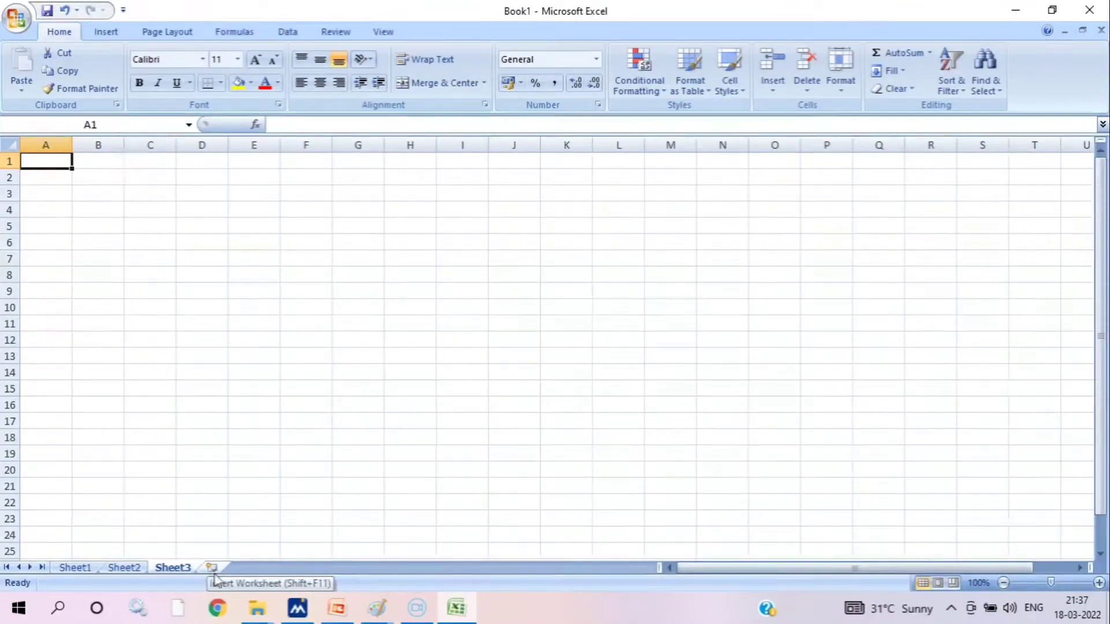
{"action": "left_click", "coordinate": [212, 567]}
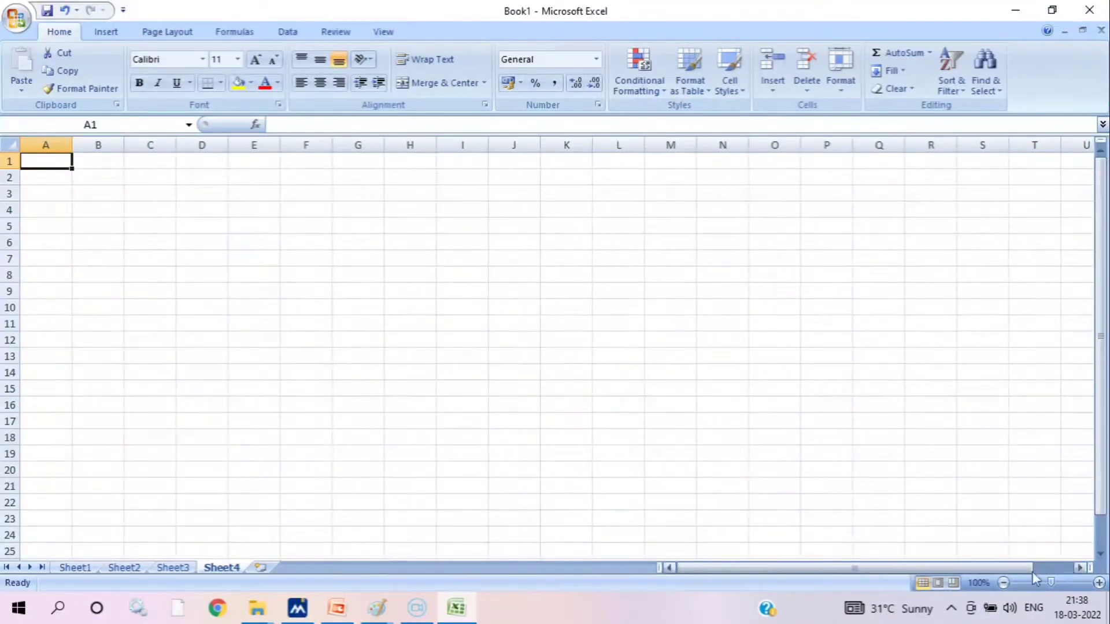
Zoom the new worksheet out to 60% and back in, trying several magnifications and finishing at 115%
{"action": "left_click", "coordinate": [1004, 582]}
{"action": "left_click", "coordinate": [1004, 582]}
{"action": "left_click", "coordinate": [1004, 582]}
{"action": "left_click", "coordinate": [1004, 582]}
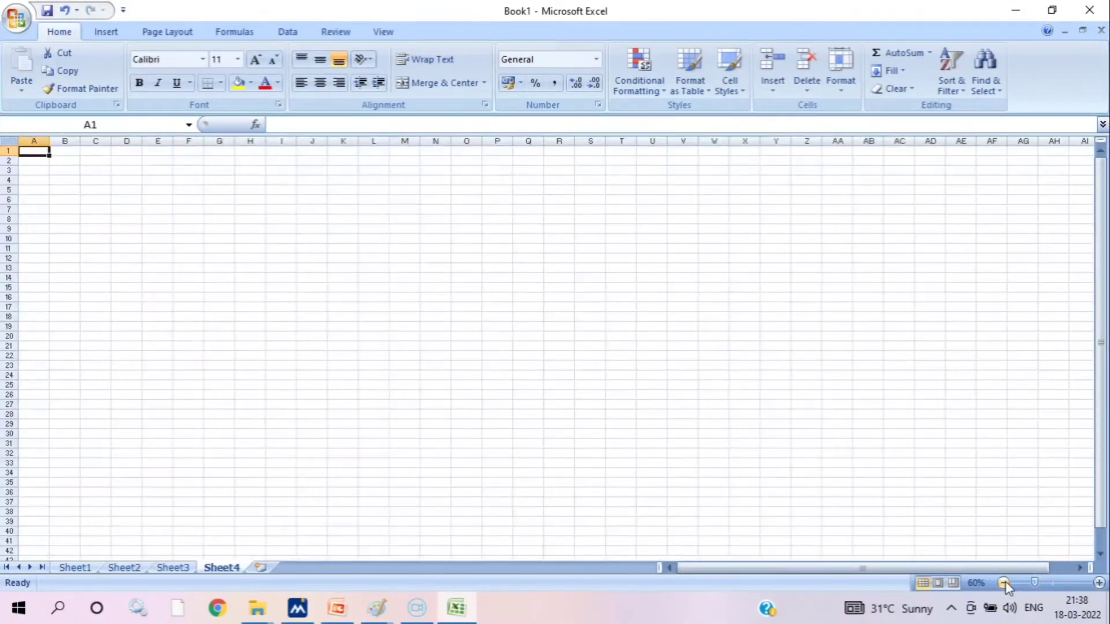
{"action": "left_click", "coordinate": [1100, 583]}
{"action": "left_click", "coordinate": [1100, 583]}
{"action": "left_click", "coordinate": [1099, 583]}
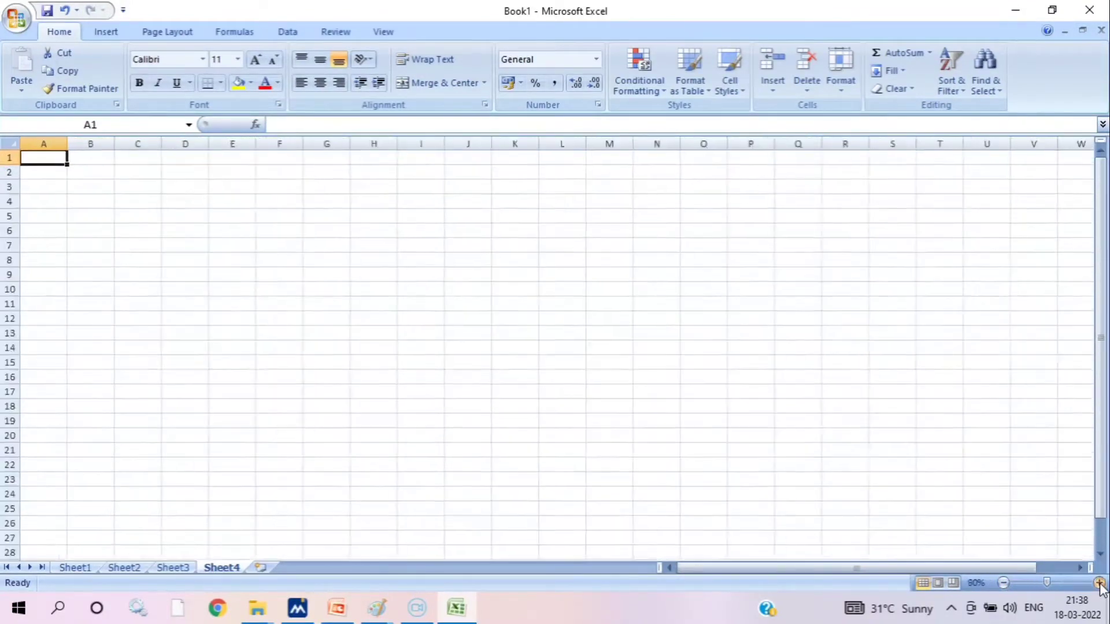
{"action": "left_click", "coordinate": [1099, 582]}
{"action": "left_click", "coordinate": [1099, 583]}
{"action": "left_click", "coordinate": [1099, 583]}
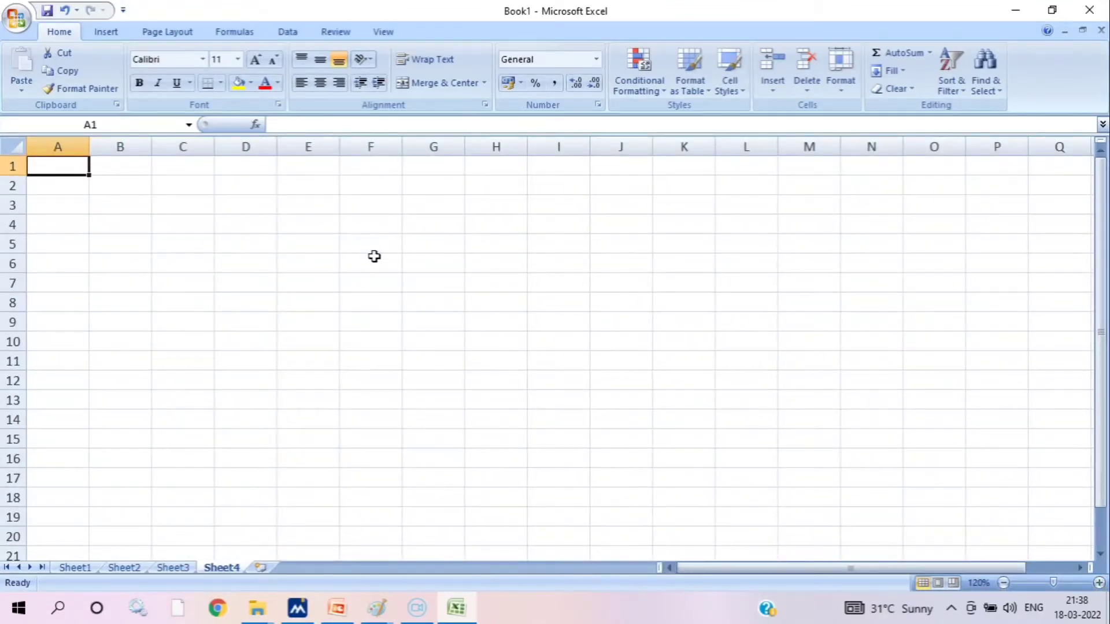
{"action": "scroll", "coordinate": [374, 256], "scroll_direction": "down", "scroll_amount": 3}
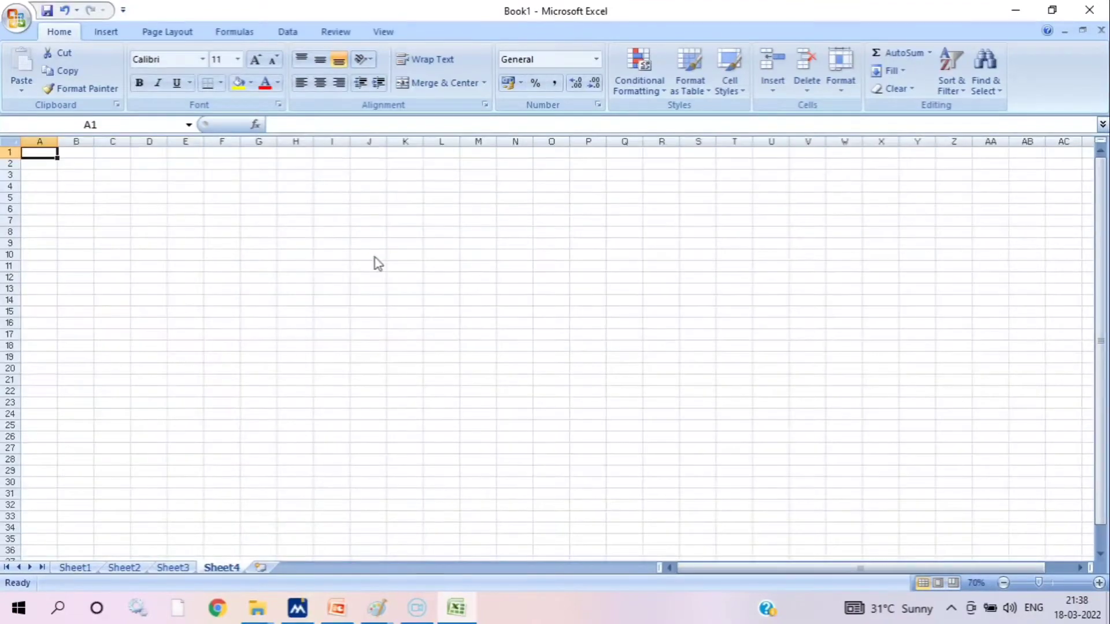
{"action": "scroll", "coordinate": [373, 256], "scroll_direction": "up", "scroll_amount": 2}
{"action": "scroll", "coordinate": [377, 263], "scroll_direction": "down", "scroll_amount": 4}
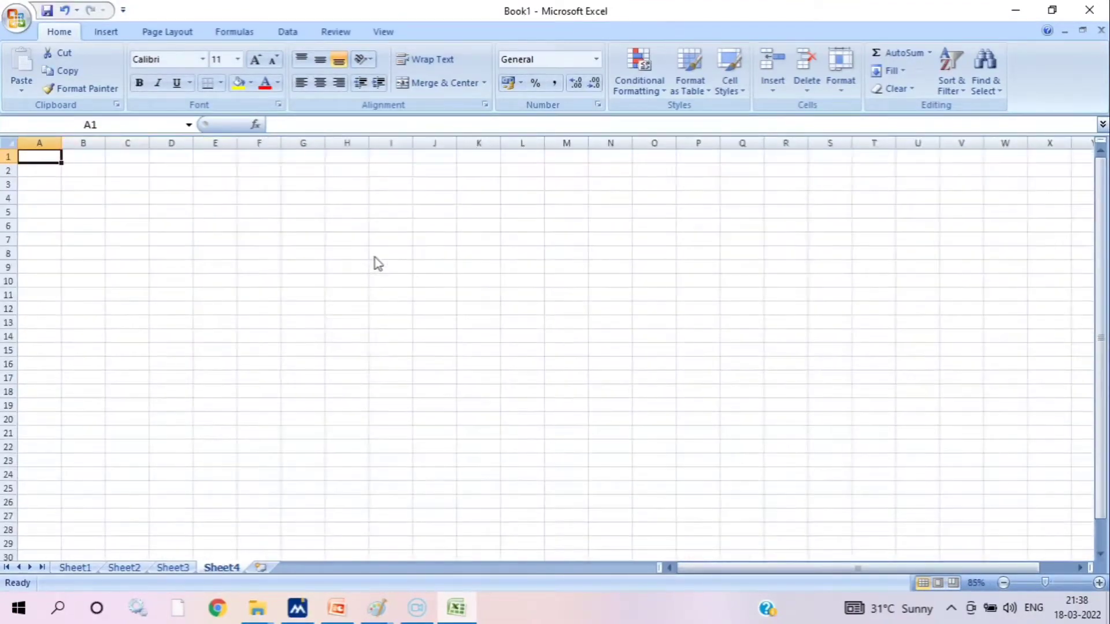
{"action": "scroll", "coordinate": [376, 263], "scroll_direction": "up", "scroll_amount": 7}
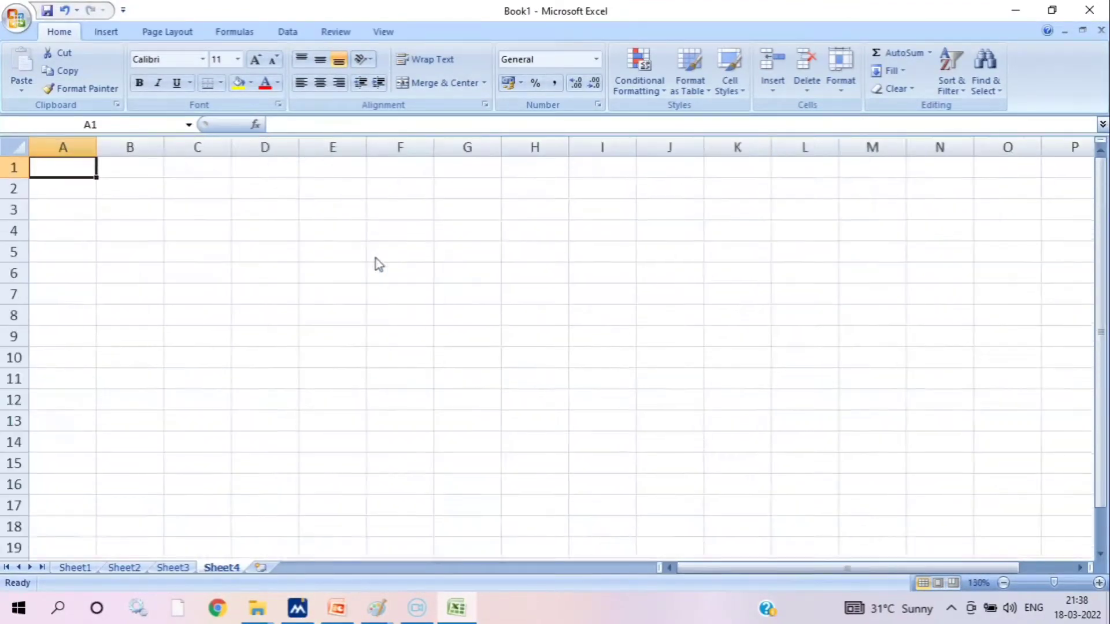
{"action": "scroll", "coordinate": [376, 258], "scroll_direction": "down", "scroll_amount": 2}
{"action": "scroll", "coordinate": [379, 266], "scroll_direction": "down", "scroll_amount": 1}
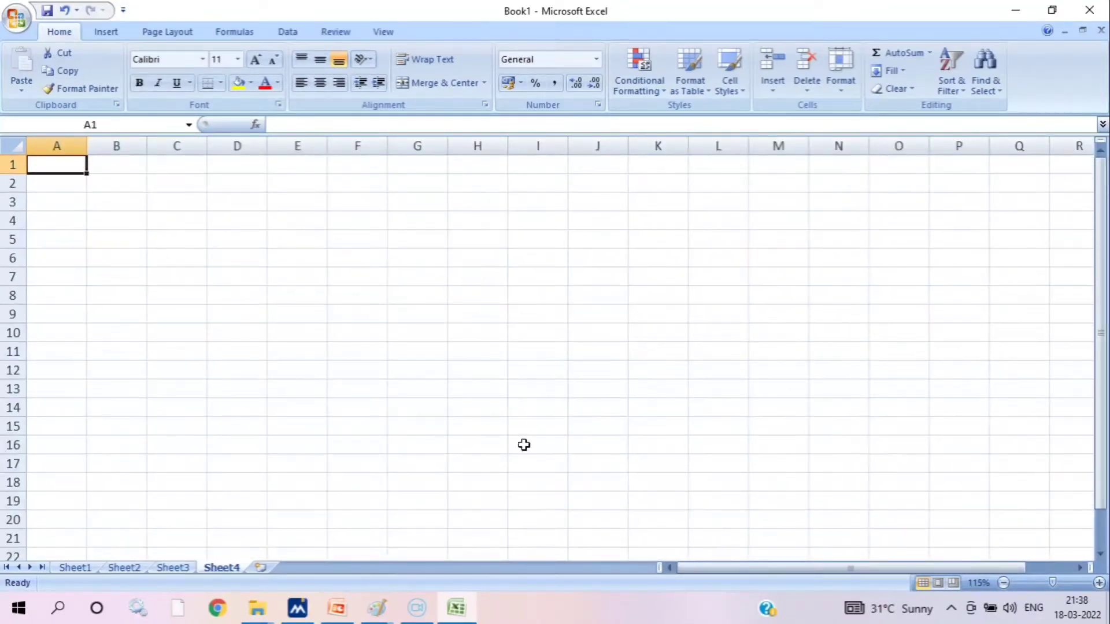
Browse the New Volume (G:) and New Volume (H:) drives for files to open, and leave without opening any
{"action": "left_click", "coordinate": [15, 16]}
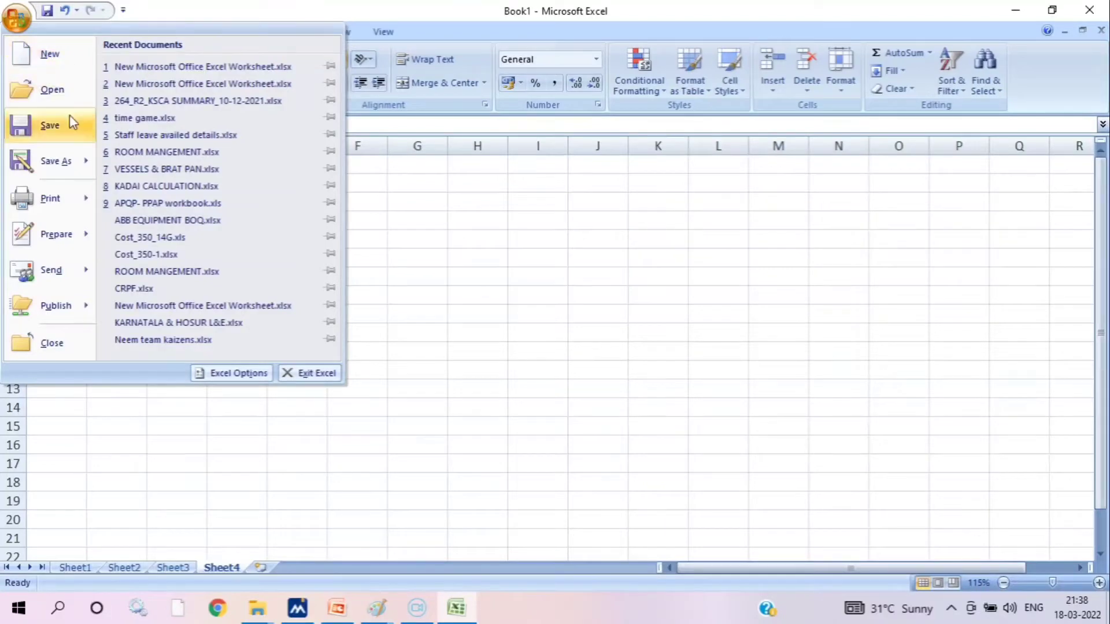
{"action": "left_click", "coordinate": [53, 93]}
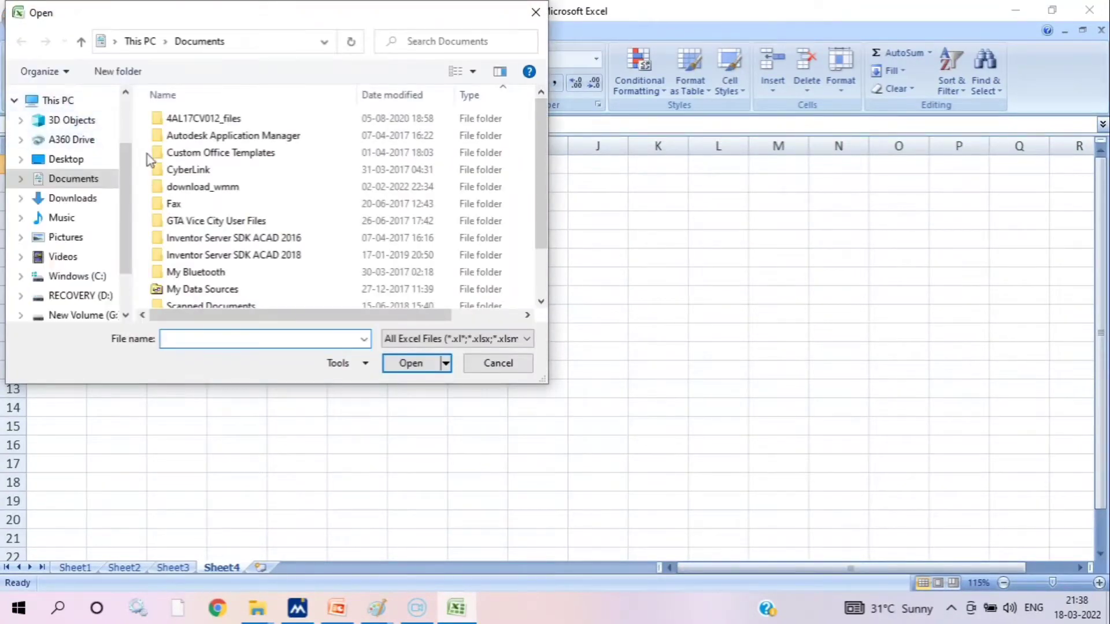
{"action": "scroll", "coordinate": [90, 197], "scroll_direction": "down", "scroll_amount": 2}
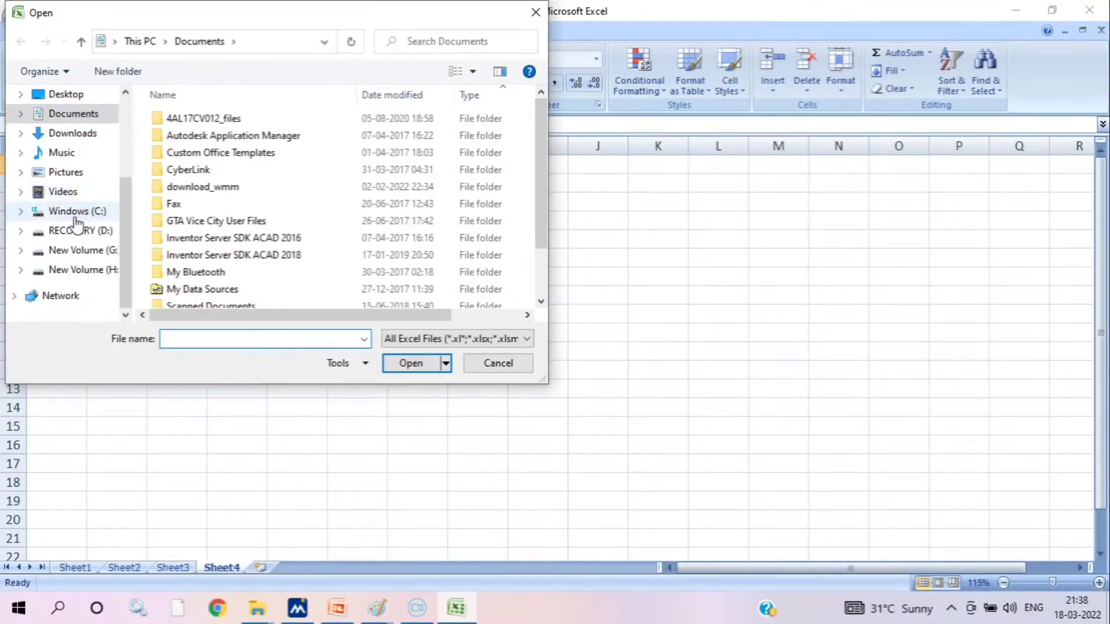
{"action": "left_click", "coordinate": [60, 250]}
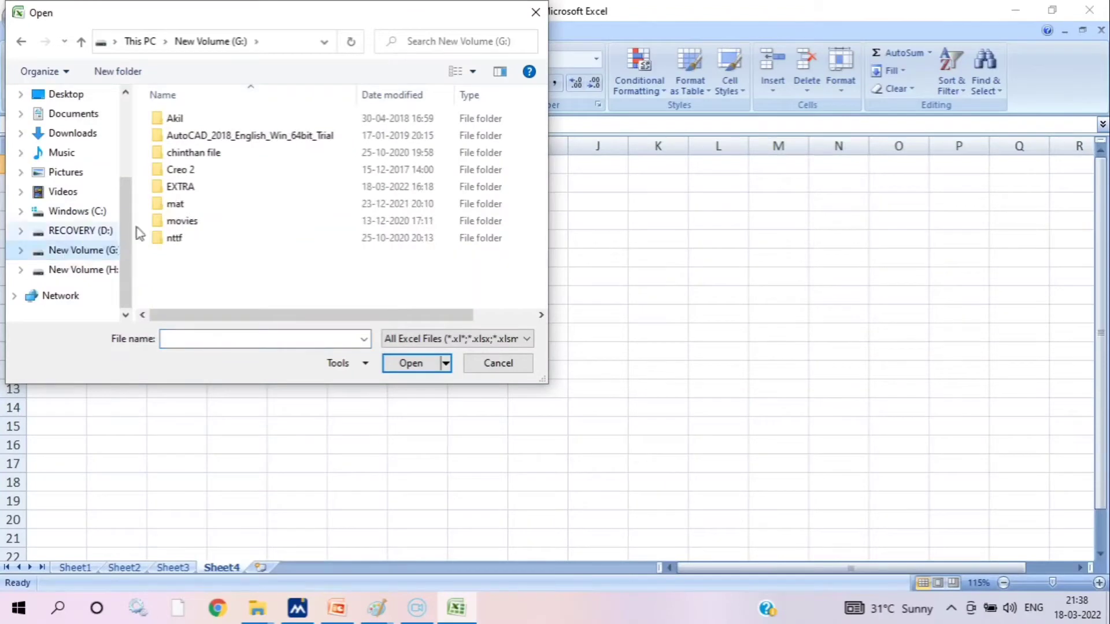
{"action": "left_click", "coordinate": [93, 270]}
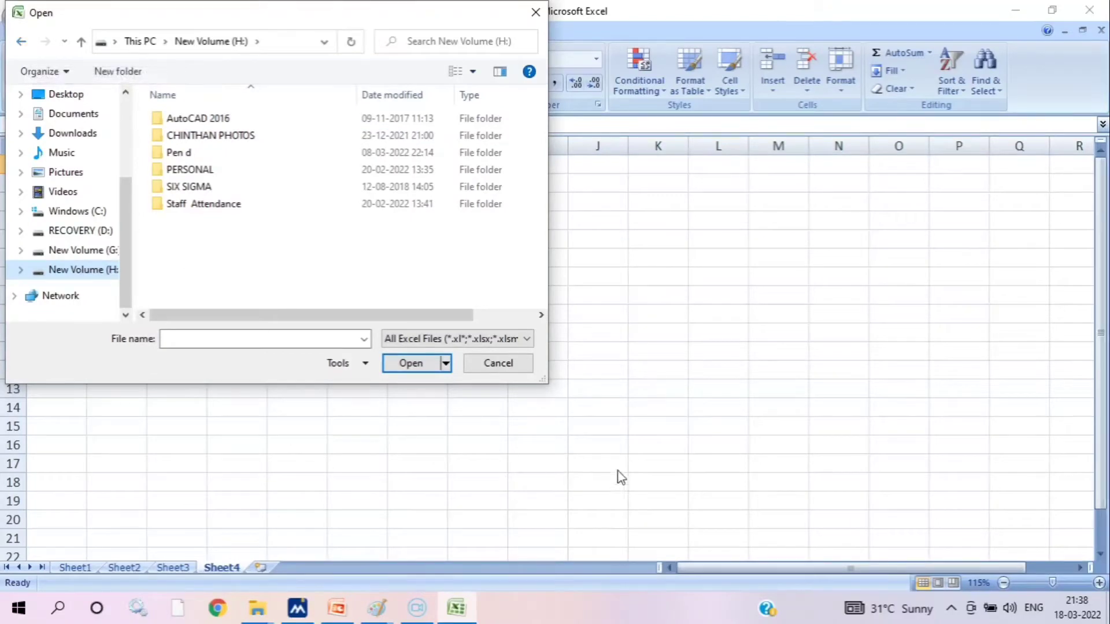
{"action": "left_click", "coordinate": [498, 363]}
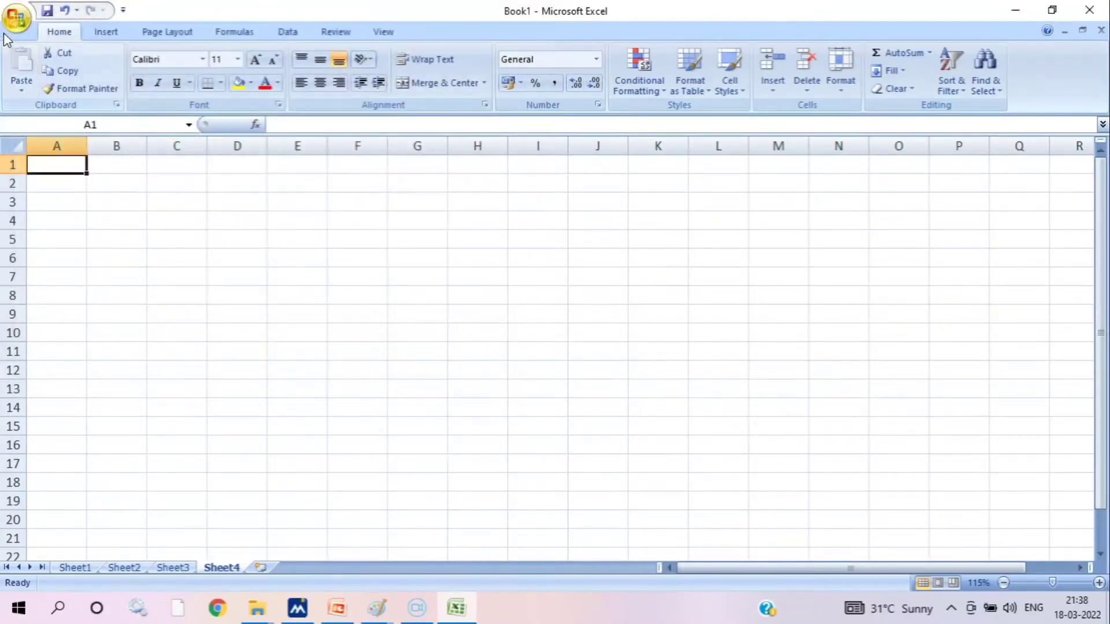
Save the workbook to the Desktop as an Excel Workbook named WORKING SHEET
{"action": "left_click", "coordinate": [16, 18]}
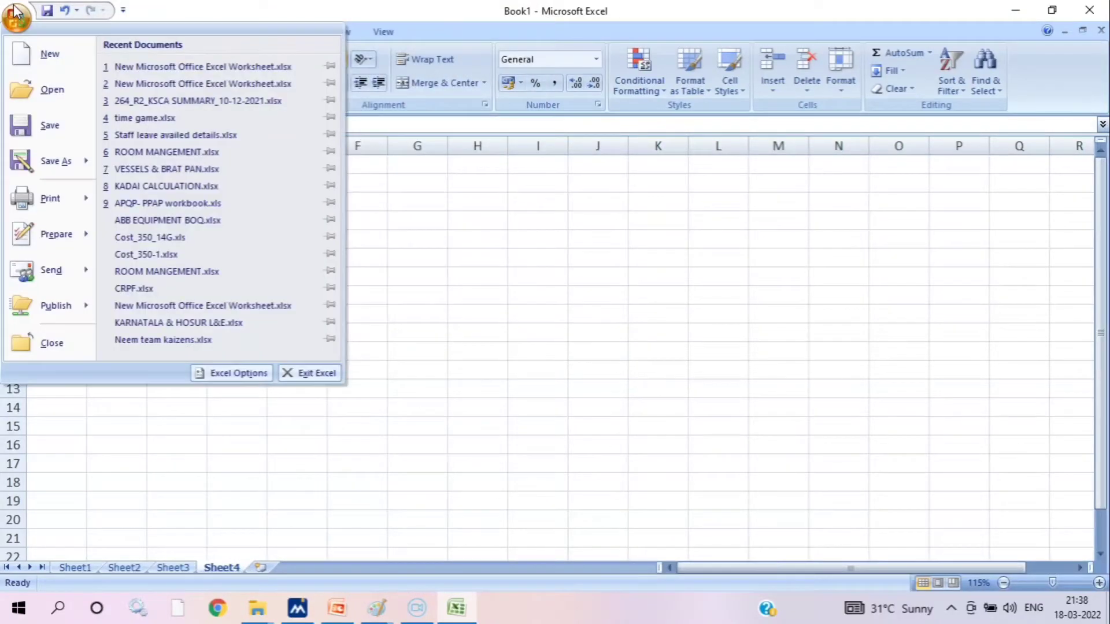
{"action": "left_click", "coordinate": [51, 138]}
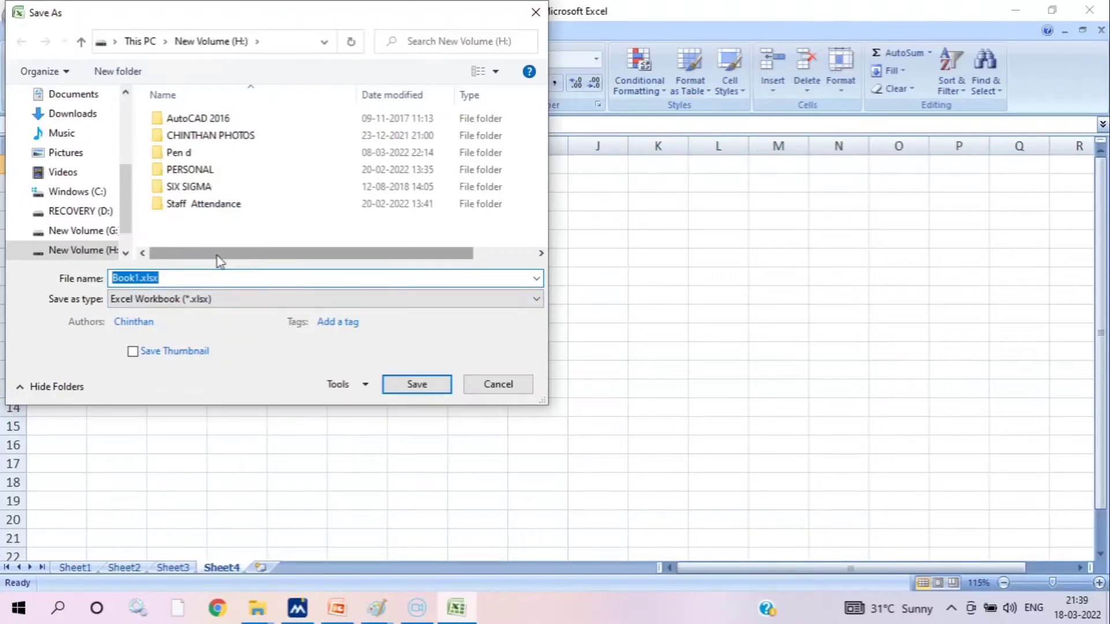
{"action": "type", "text": "WORKING SHEET"}
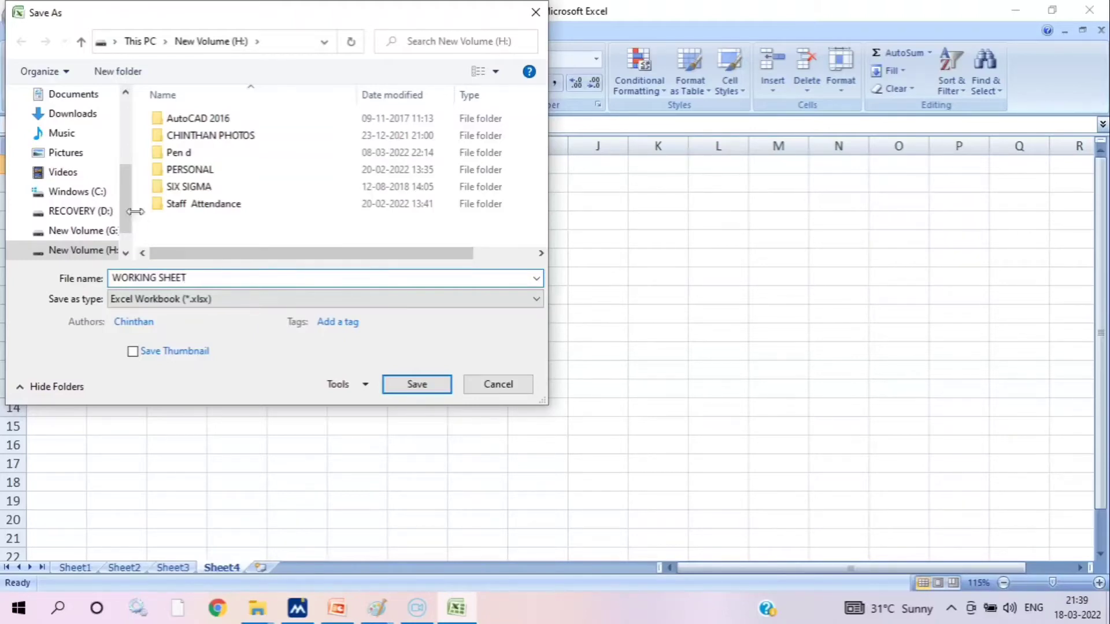
{"action": "scroll", "coordinate": [119, 185], "scroll_direction": "up", "scroll_amount": 3}
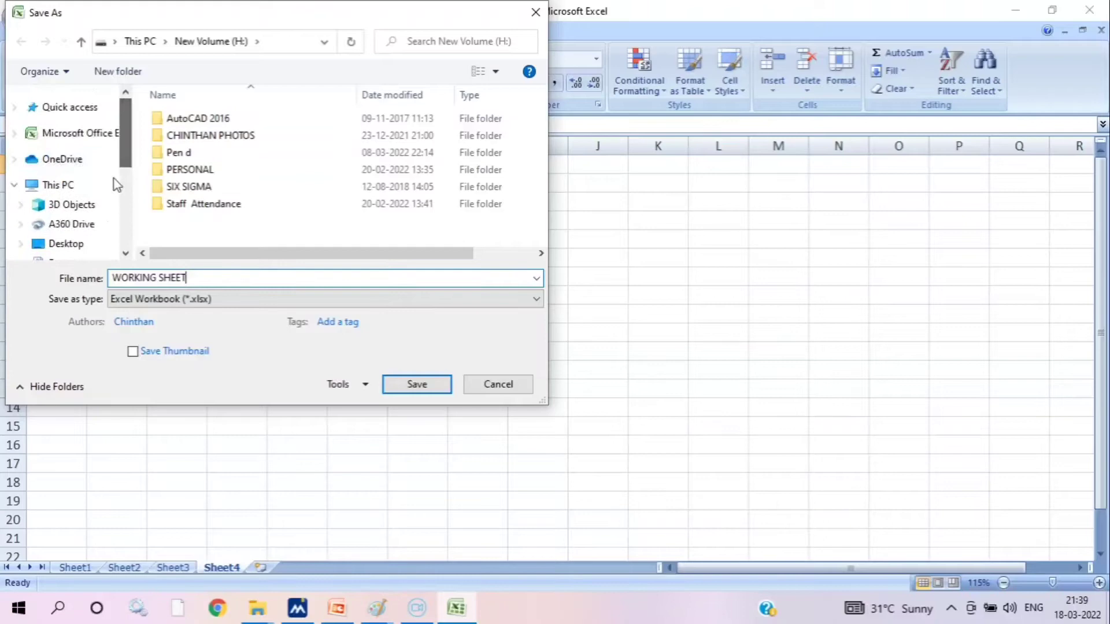
{"action": "left_click", "coordinate": [65, 246]}
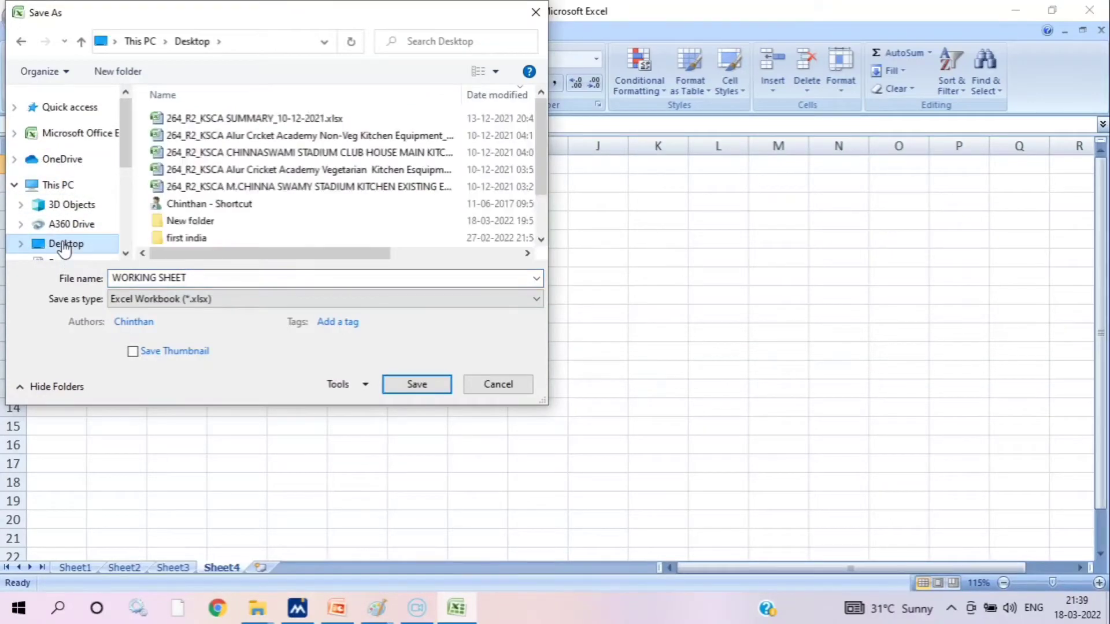
{"action": "scroll", "coordinate": [64, 243], "scroll_direction": "down", "scroll_amount": 1}
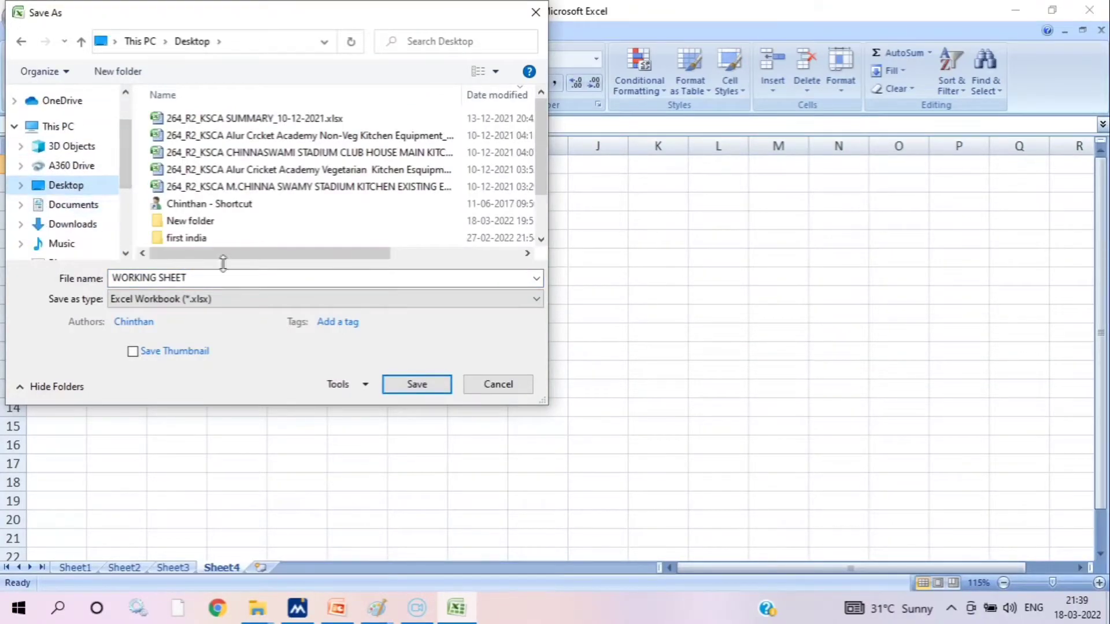
{"action": "left_click", "coordinate": [417, 384]}
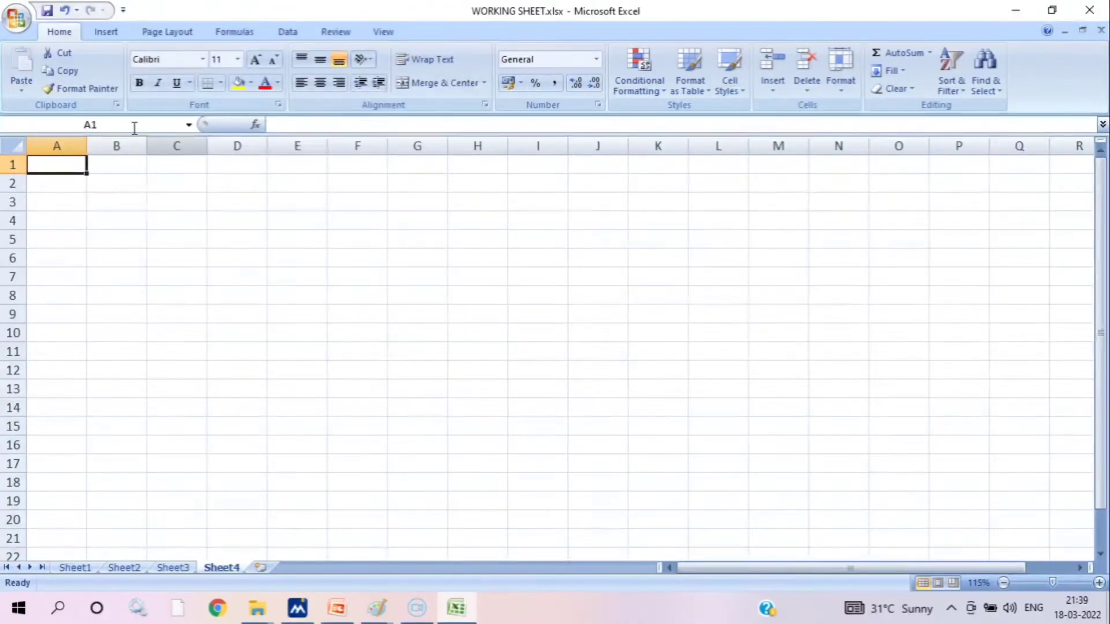
{"action": "left_click", "coordinate": [19, 22]}
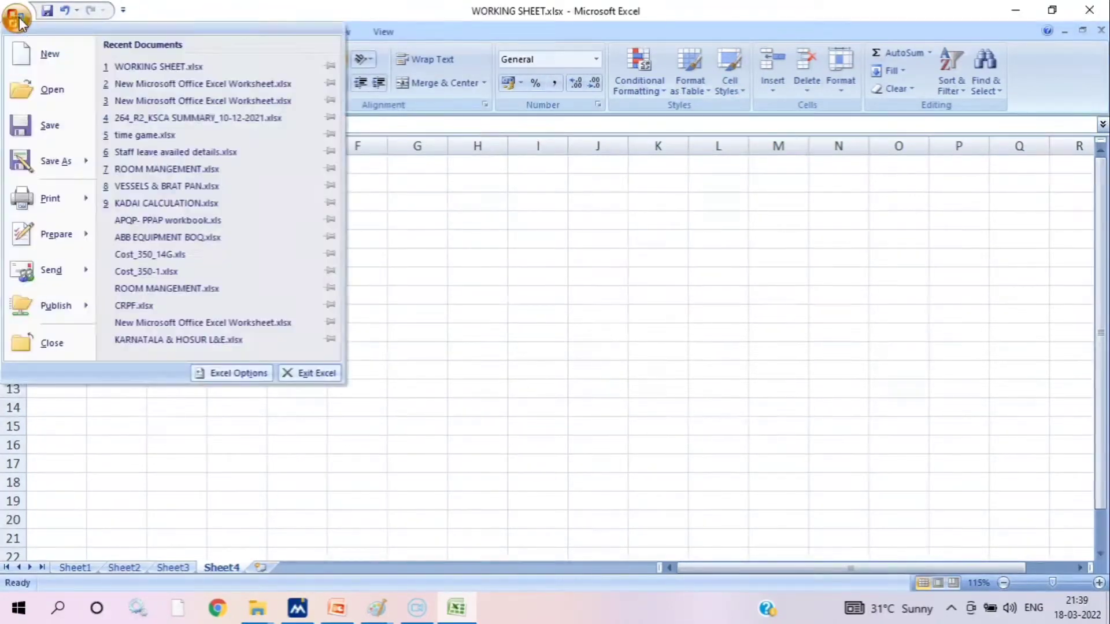
{"action": "mouse_move", "coordinate": [58, 166]}
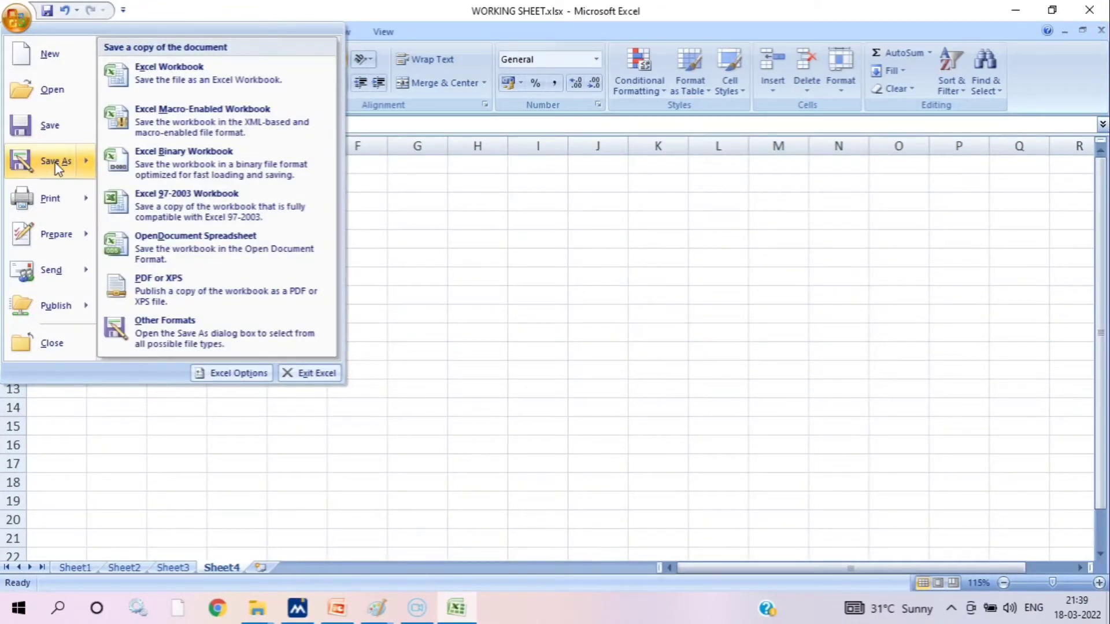
{"action": "left_click", "coordinate": [58, 165]}
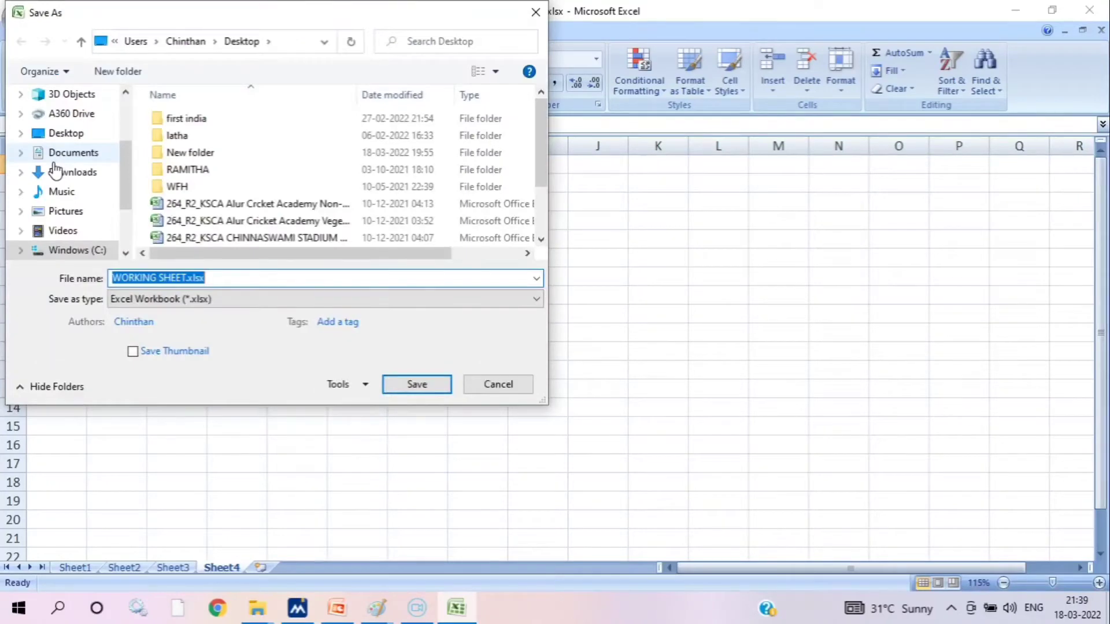
{"action": "scroll", "coordinate": [189, 248], "scroll_direction": "down", "scroll_amount": 2}
{"action": "scroll", "coordinate": [185, 246], "scroll_direction": "up", "scroll_amount": 2}
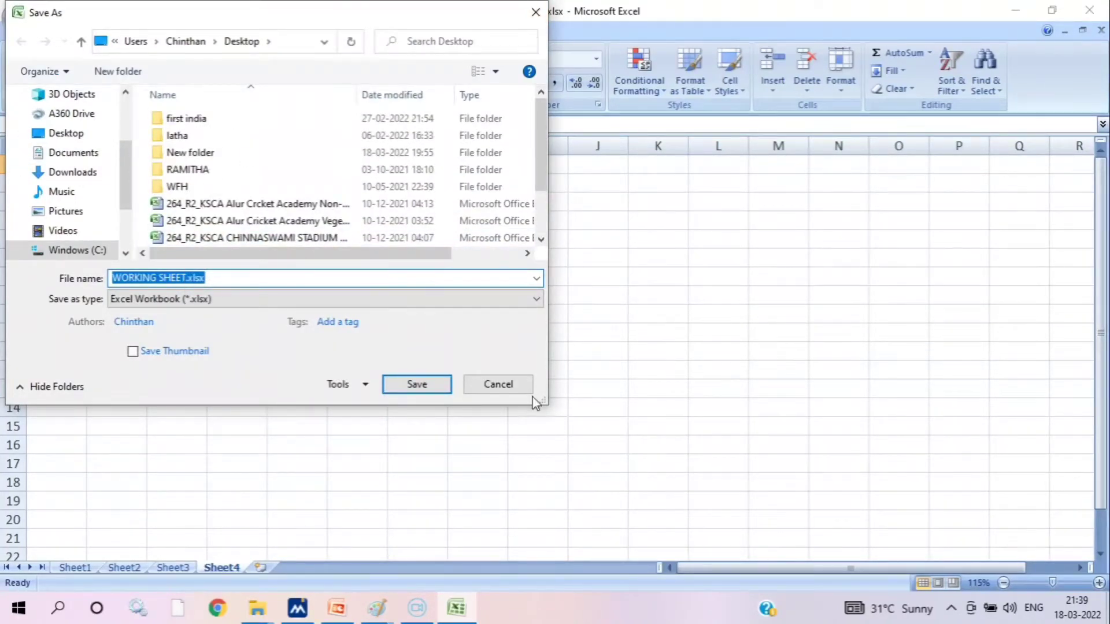
{"action": "left_click", "coordinate": [514, 382]}
Look at the Print, Prepare and Send options of the Office menu, and save the workbook
{"action": "left_click", "coordinate": [21, 20]}
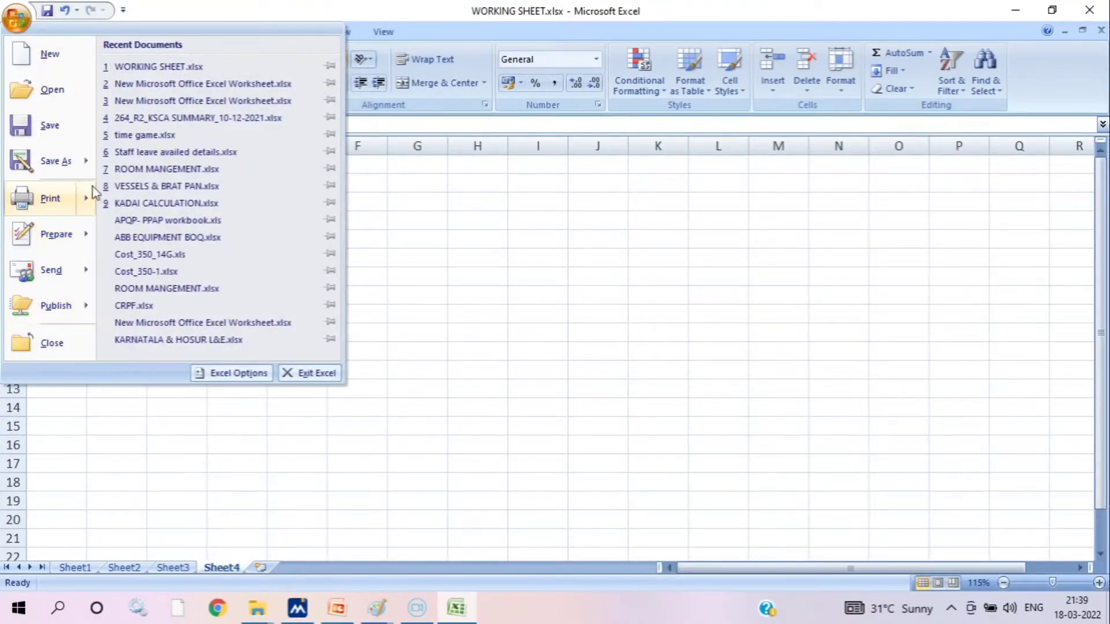
{"action": "mouse_move", "coordinate": [99, 191]}
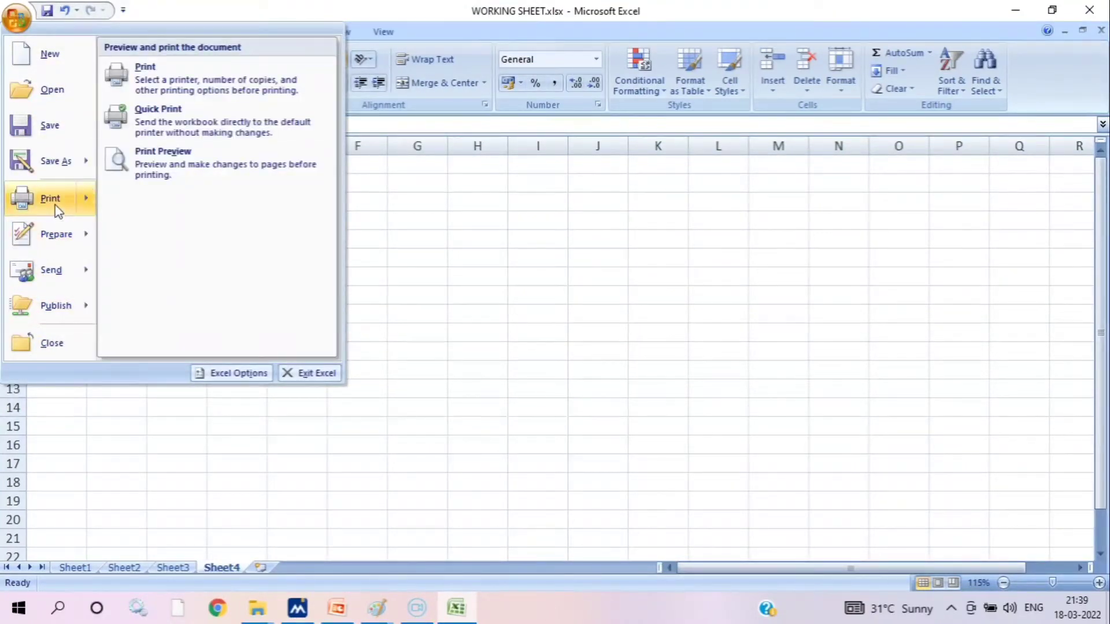
{"action": "mouse_move", "coordinate": [41, 244]}
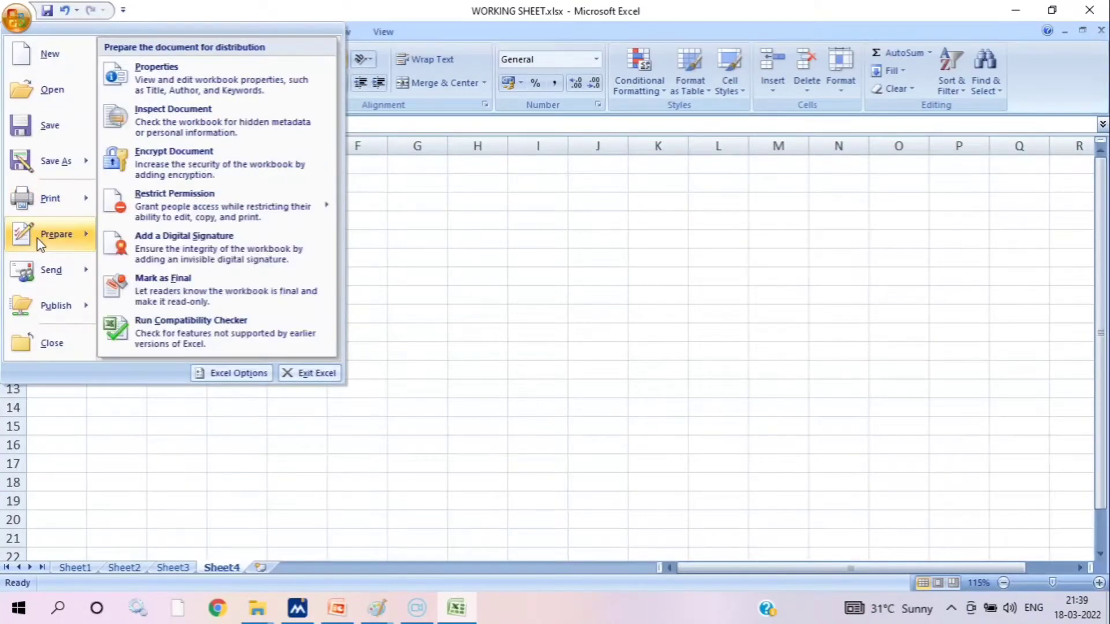
{"action": "mouse_move", "coordinate": [50, 288]}
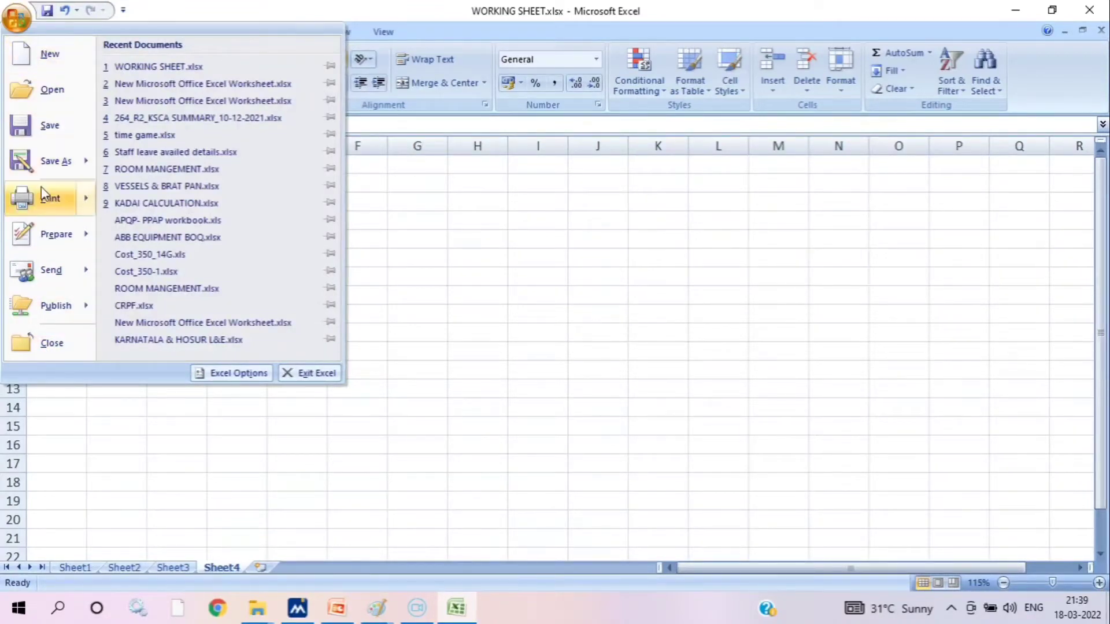
{"action": "mouse_move", "coordinate": [49, 198]}
{"action": "left_click", "coordinate": [368, 380]}
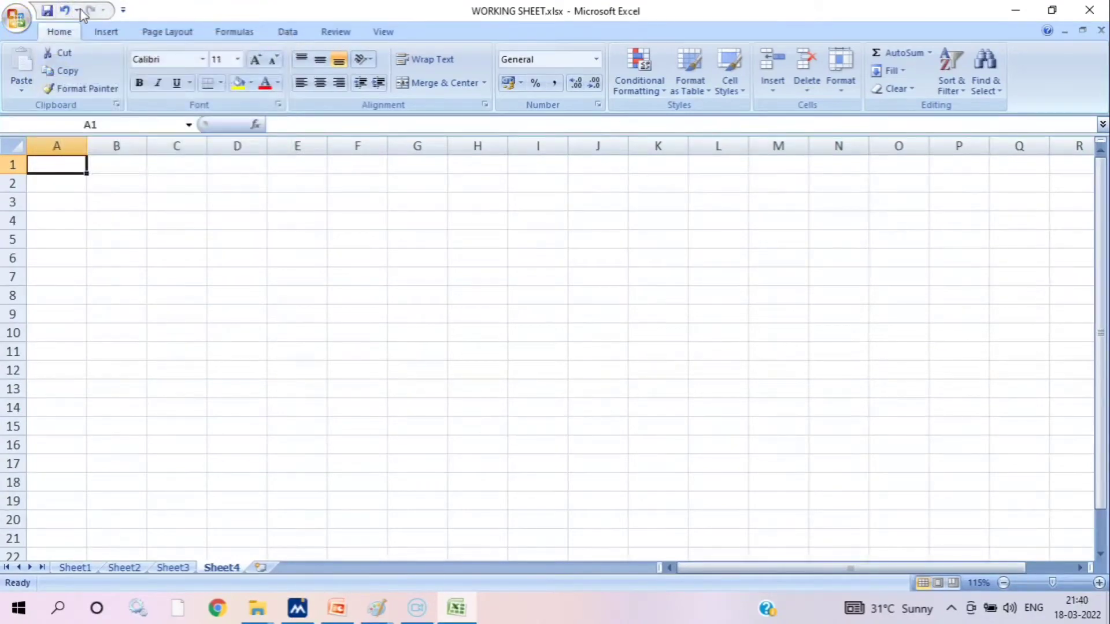
{"action": "left_click", "coordinate": [48, 12]}
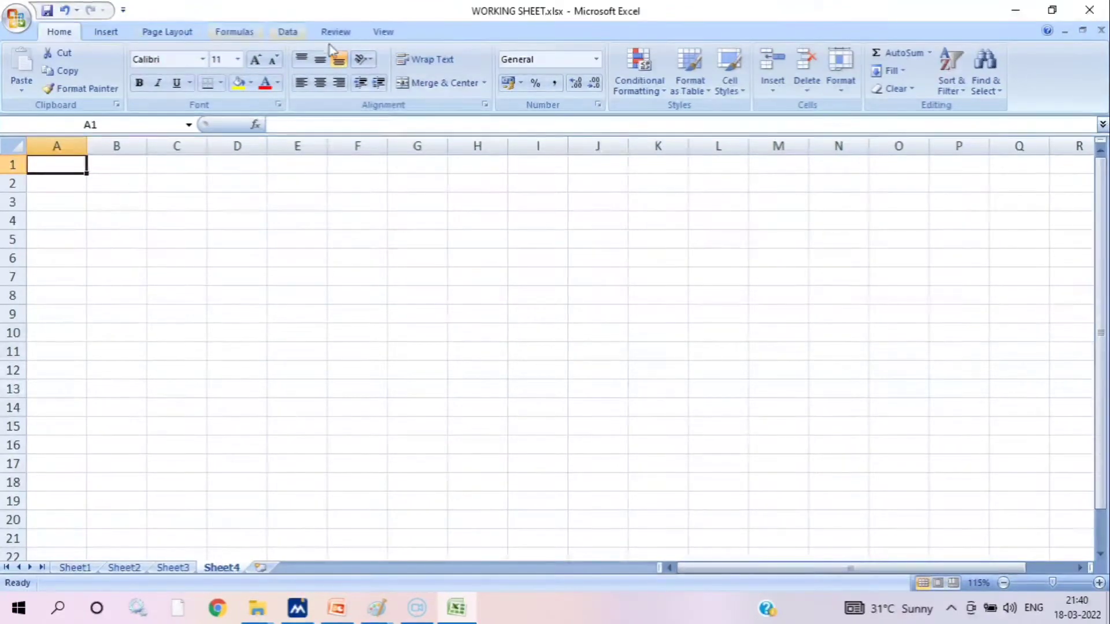
Look through the Home, Insert, Page Layout, Formulas and Data command sets of the ribbon, finishing on Home
{"action": "left_click", "coordinate": [104, 32]}
{"action": "left_click", "coordinate": [64, 32]}
{"action": "left_click", "coordinate": [119, 33]}
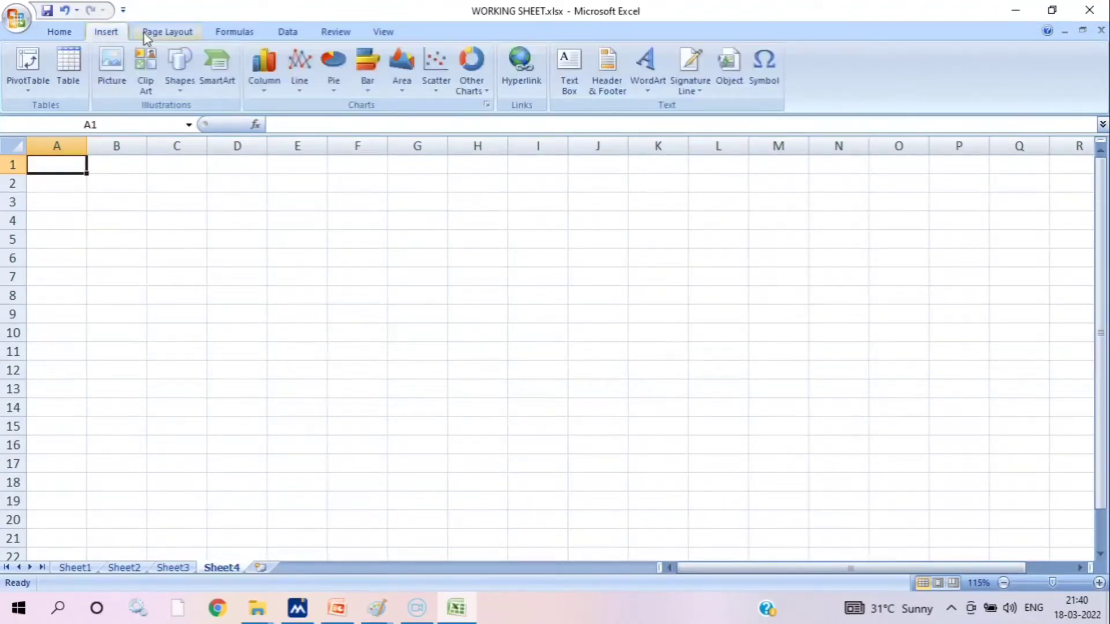
{"action": "left_click", "coordinate": [165, 33]}
{"action": "left_click", "coordinate": [237, 33]}
{"action": "left_click", "coordinate": [287, 33]}
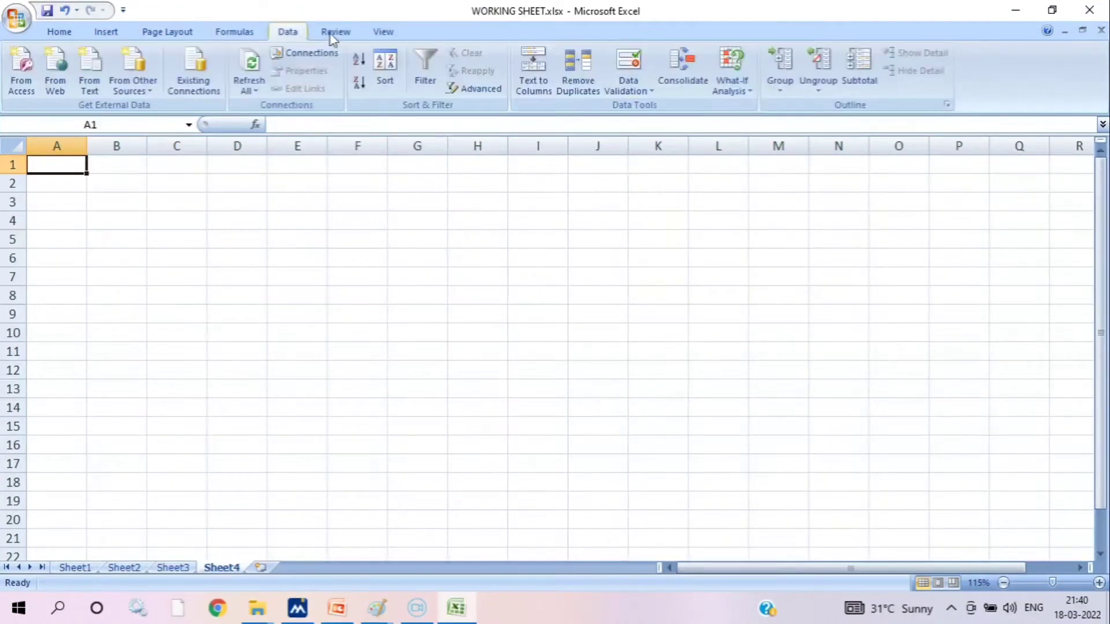
{"action": "left_click", "coordinate": [59, 31]}
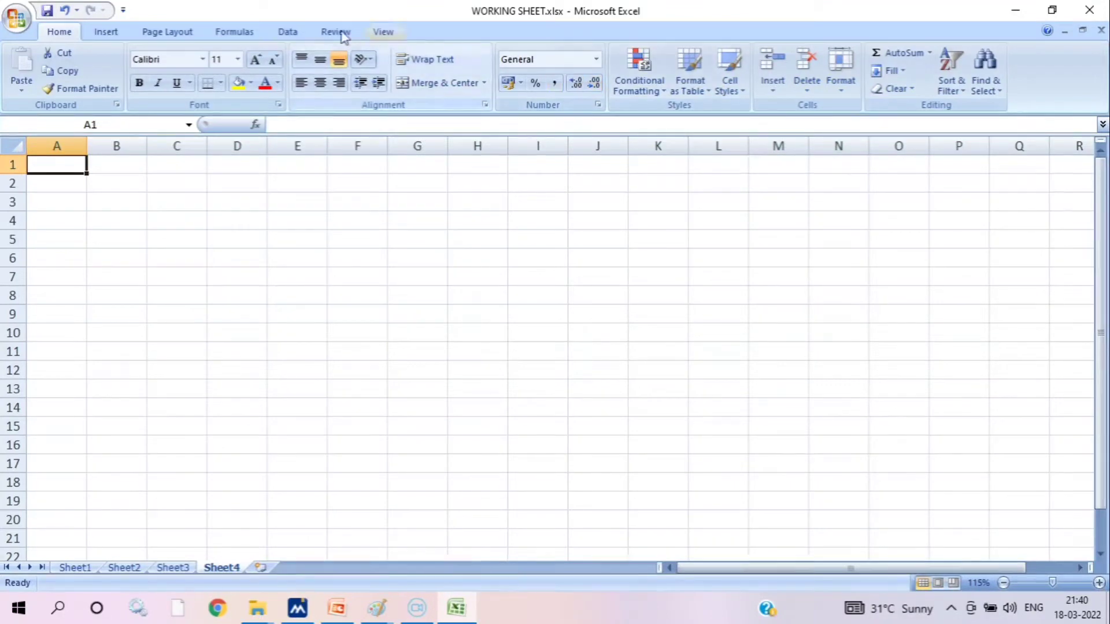
{"action": "left_click", "coordinate": [113, 32]}
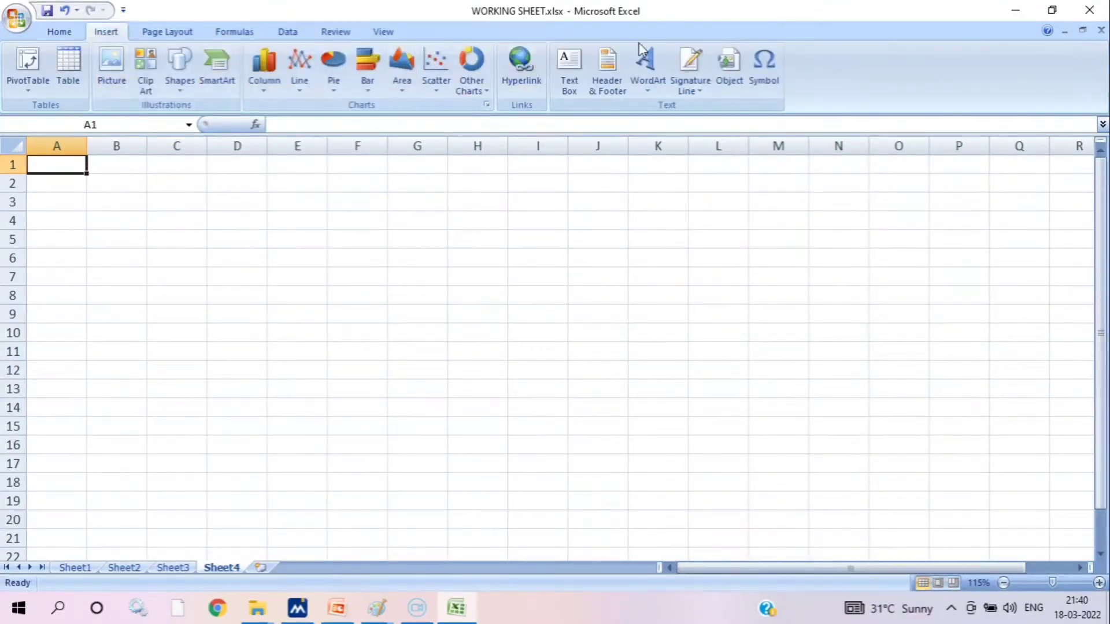
{"action": "left_click", "coordinate": [190, 33]}
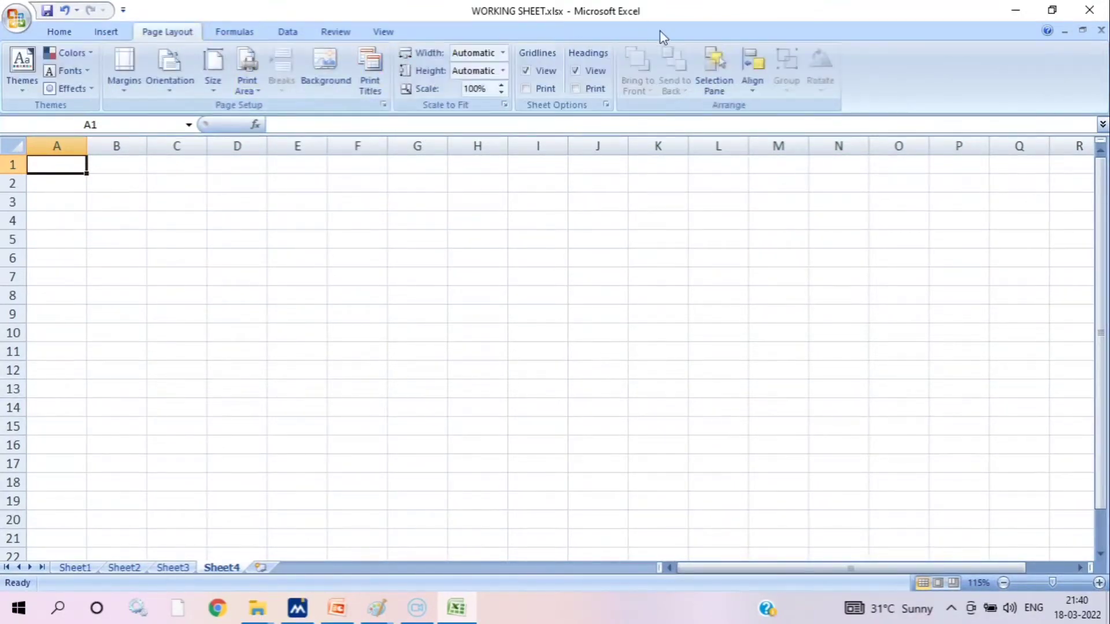
{"action": "left_click", "coordinate": [243, 38]}
{"action": "left_click", "coordinate": [287, 32]}
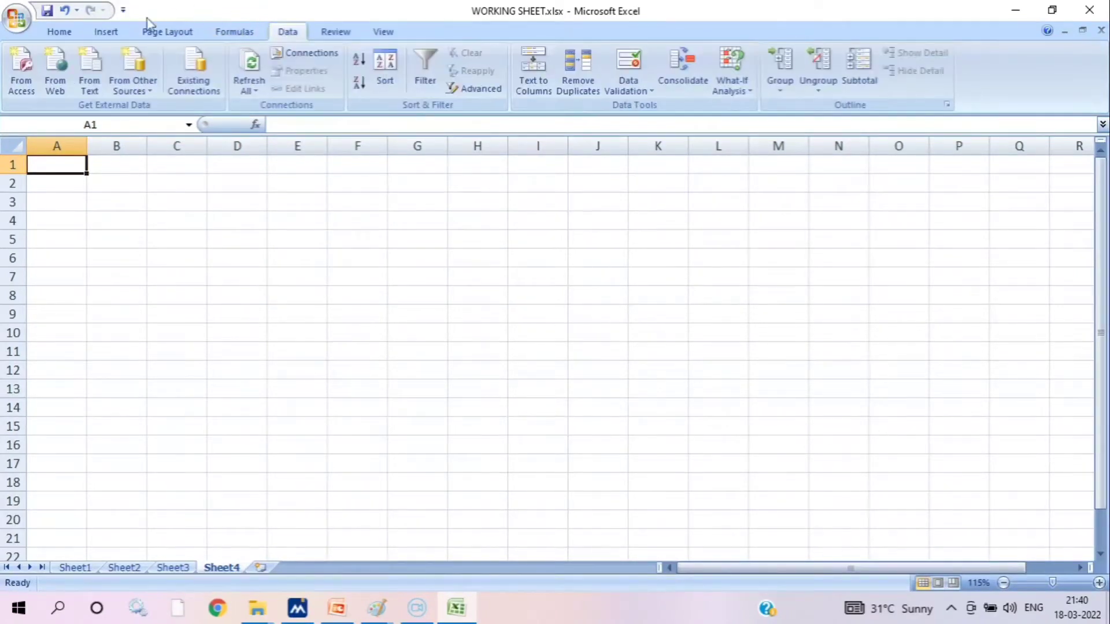
{"action": "left_click", "coordinate": [50, 33]}
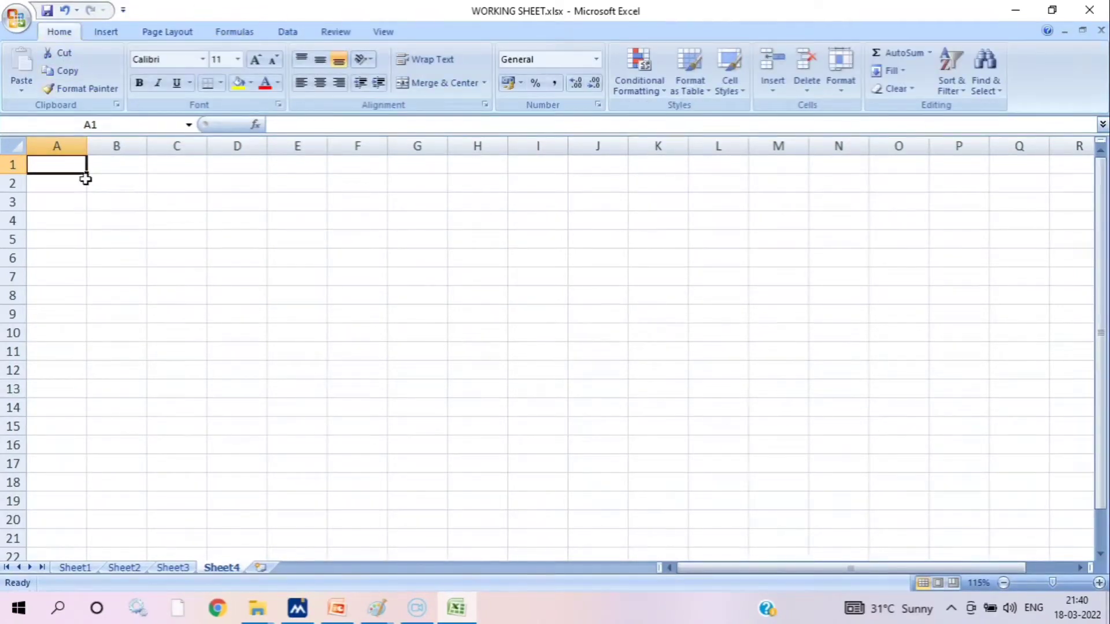
Select all of Sheet4 and its cell A3, and view each worksheet from Sheet1 to Sheet4, returning to Sheet1
{"action": "left_click", "coordinate": [11, 146]}
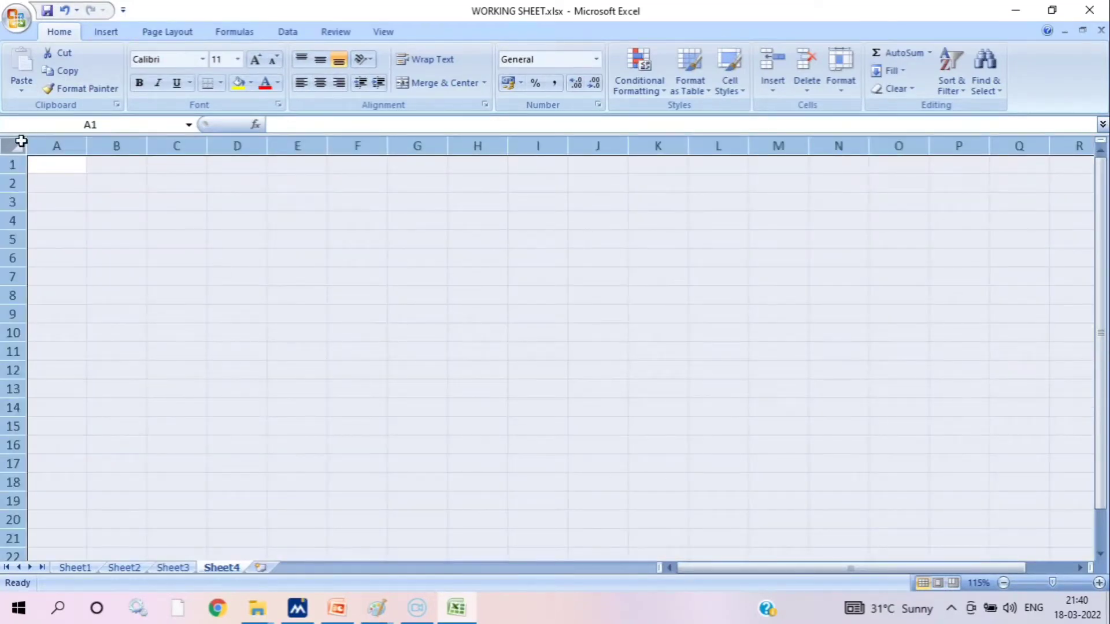
{"action": "left_click", "coordinate": [68, 208]}
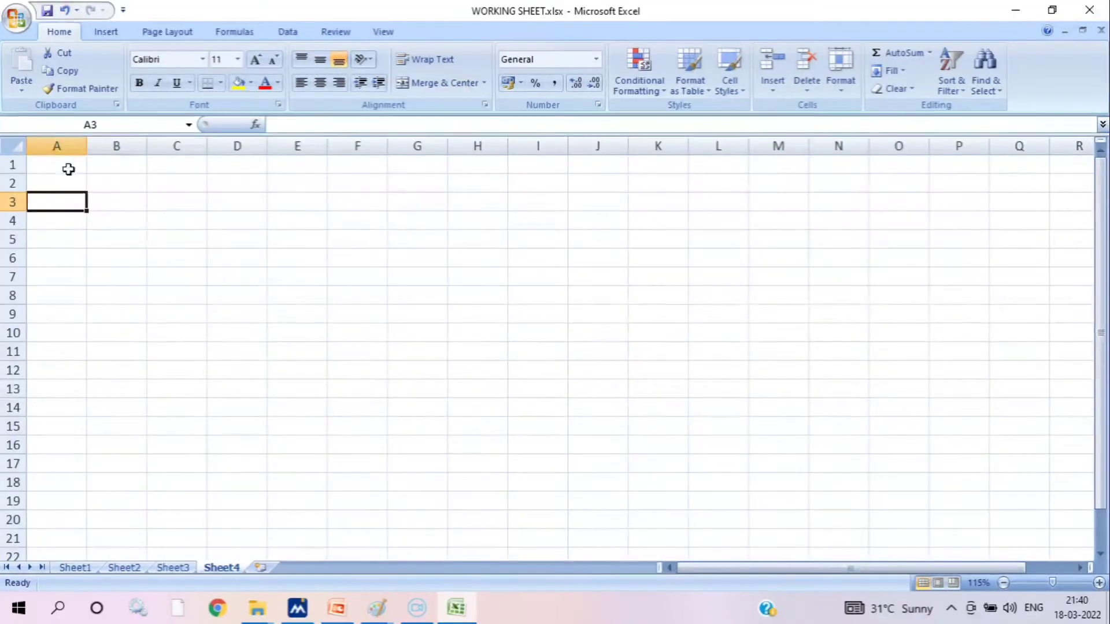
{"action": "left_click", "coordinate": [80, 570]}
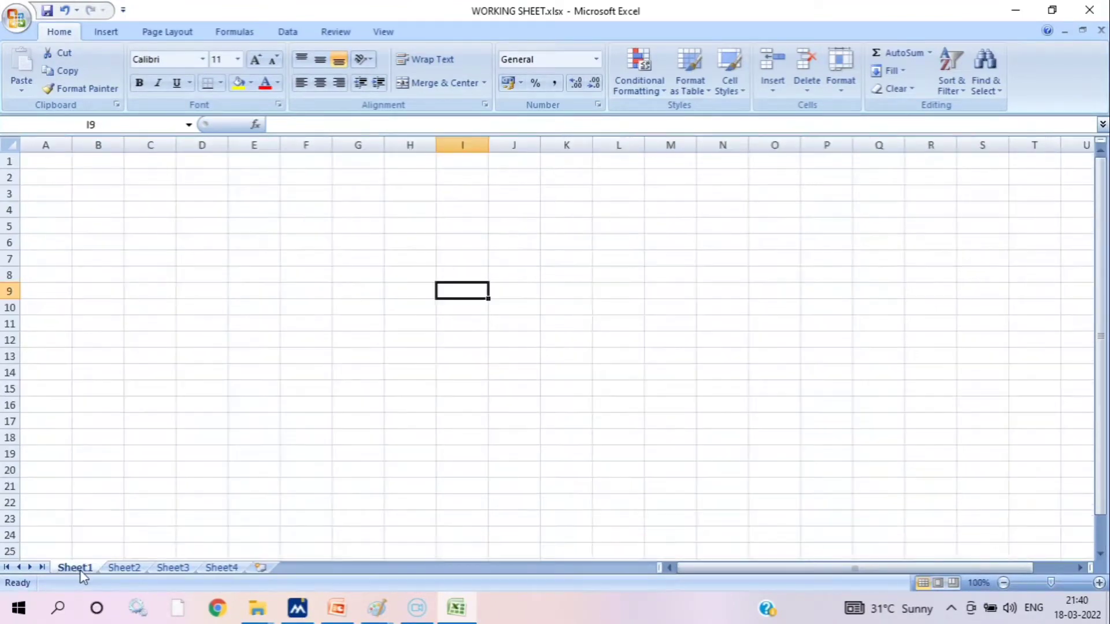
{"action": "left_click", "coordinate": [139, 570]}
{"action": "left_click", "coordinate": [166, 571]}
{"action": "left_click", "coordinate": [234, 572]}
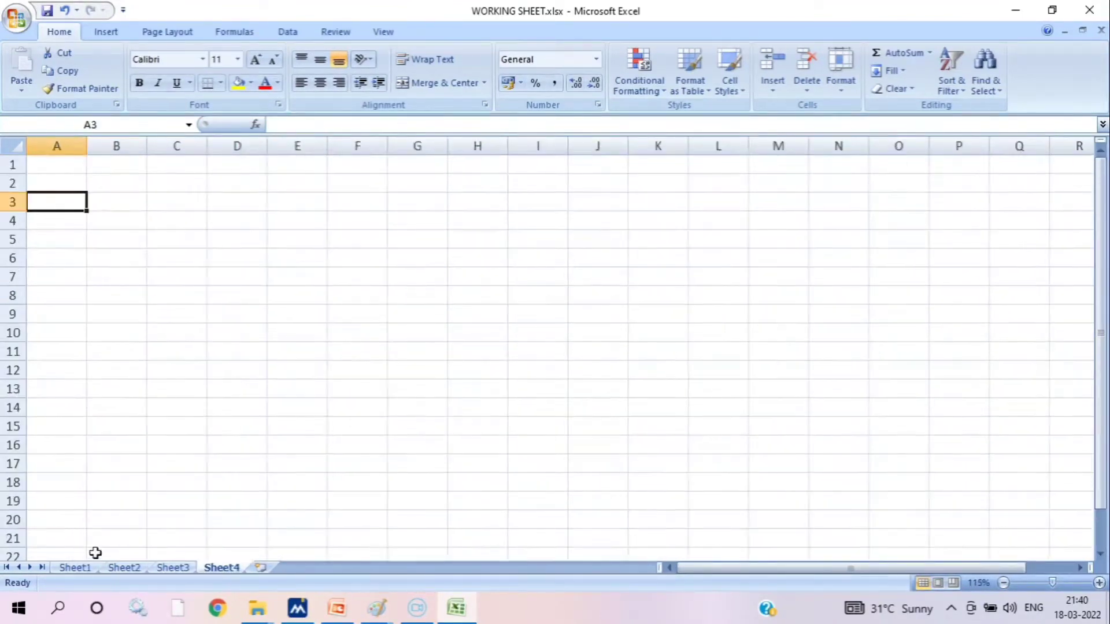
{"action": "left_click", "coordinate": [74, 567]}
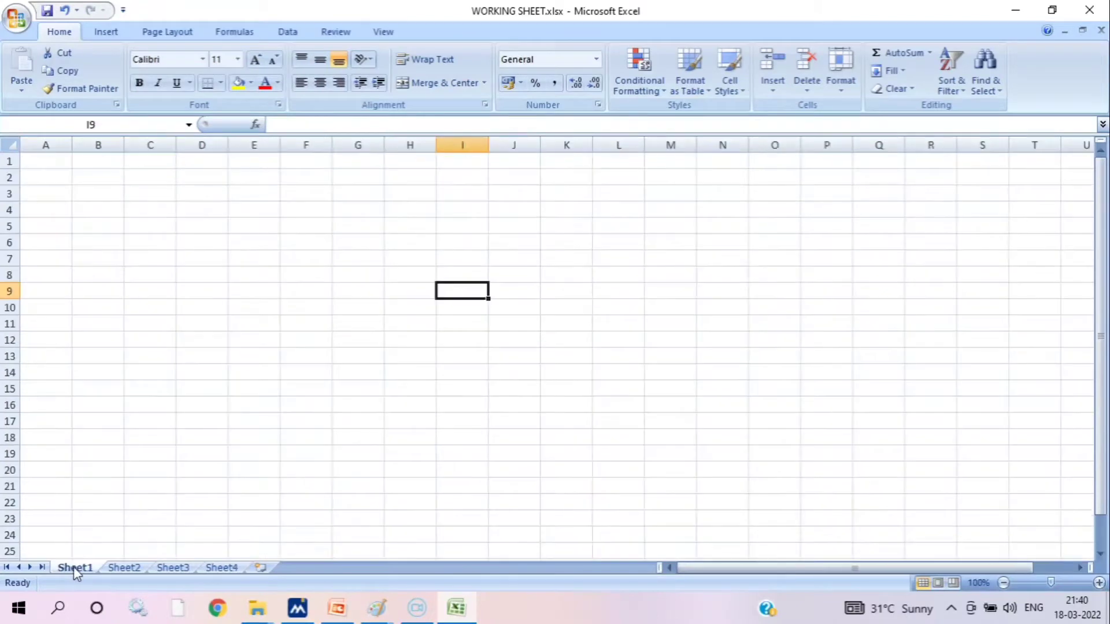
Insert a new worksheet after Sheet4, and delete both the new worksheet and Sheet4
{"action": "left_click", "coordinate": [260, 569]}
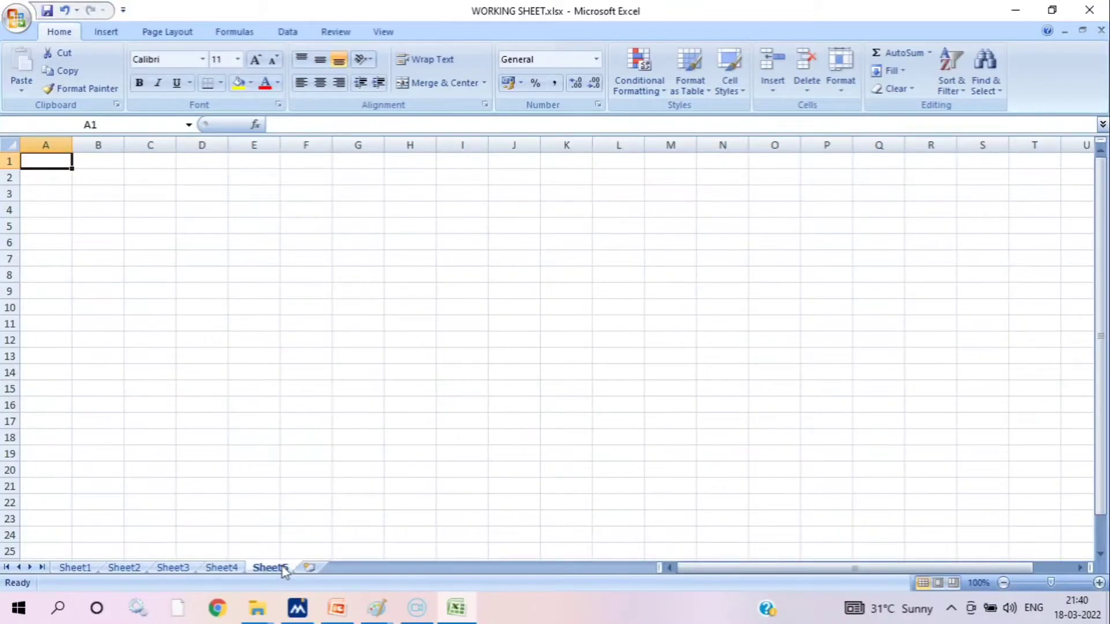
{"action": "right_click", "coordinate": [283, 569]}
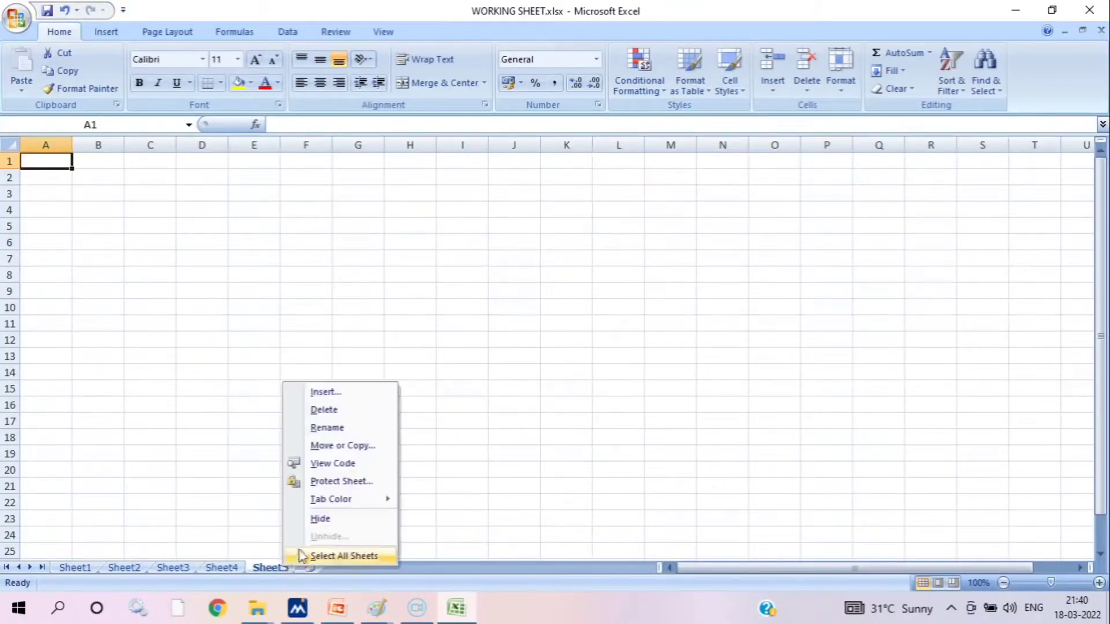
{"action": "left_click", "coordinate": [324, 411]}
{"action": "right_click", "coordinate": [222, 571]}
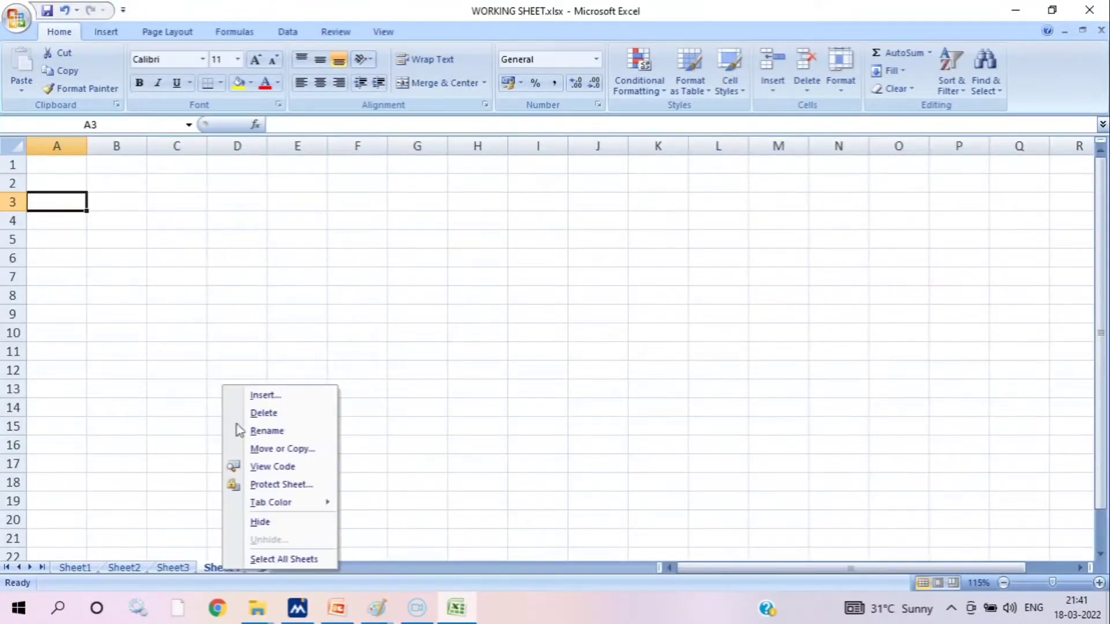
{"action": "left_click", "coordinate": [254, 412]}
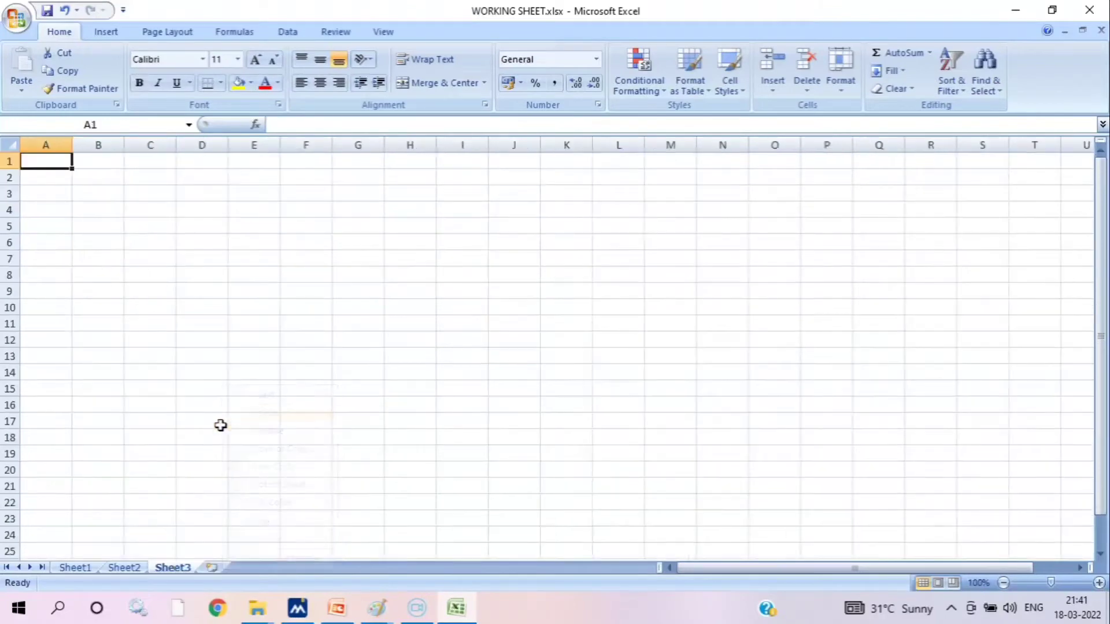
Rename Sheet1 as PART 1
{"action": "right_click", "coordinate": [75, 568]}
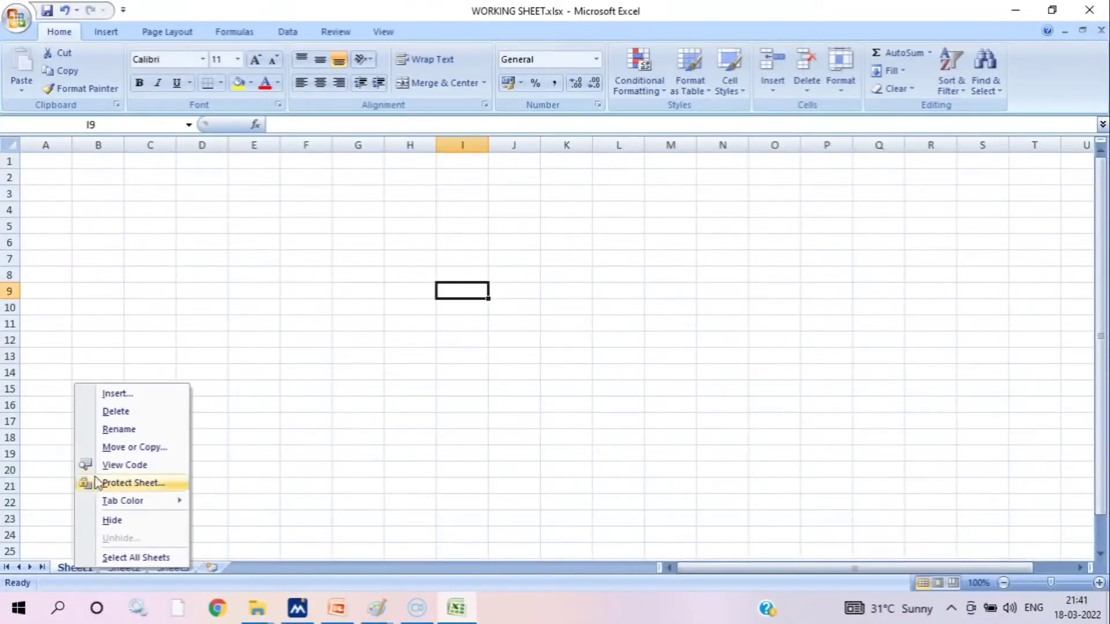
{"action": "left_click", "coordinate": [121, 429]}
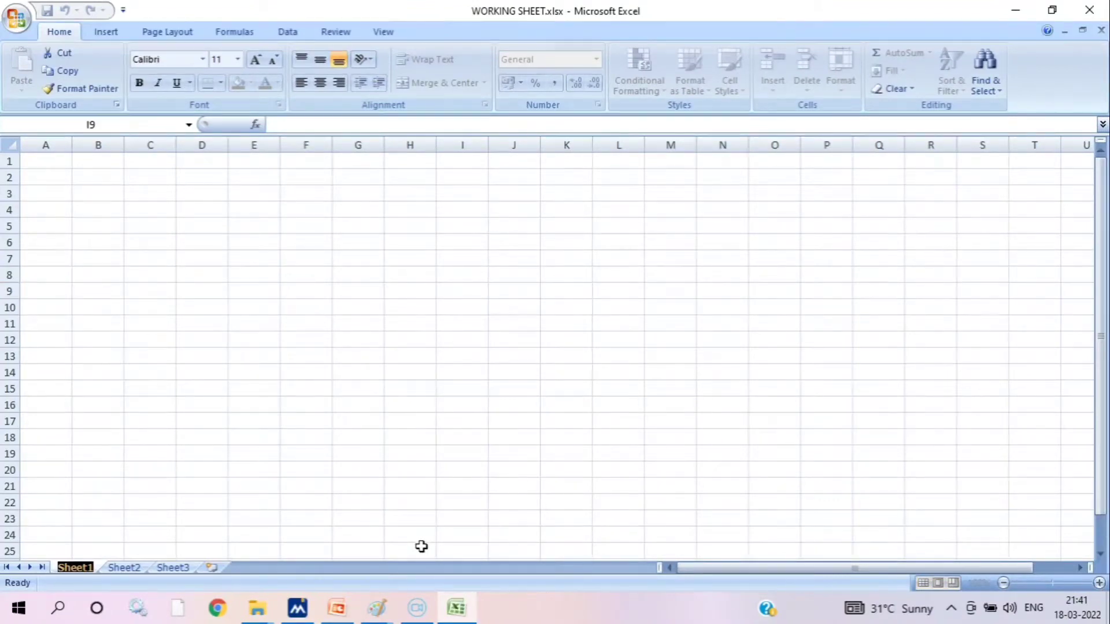
{"action": "type", "text": "S"}
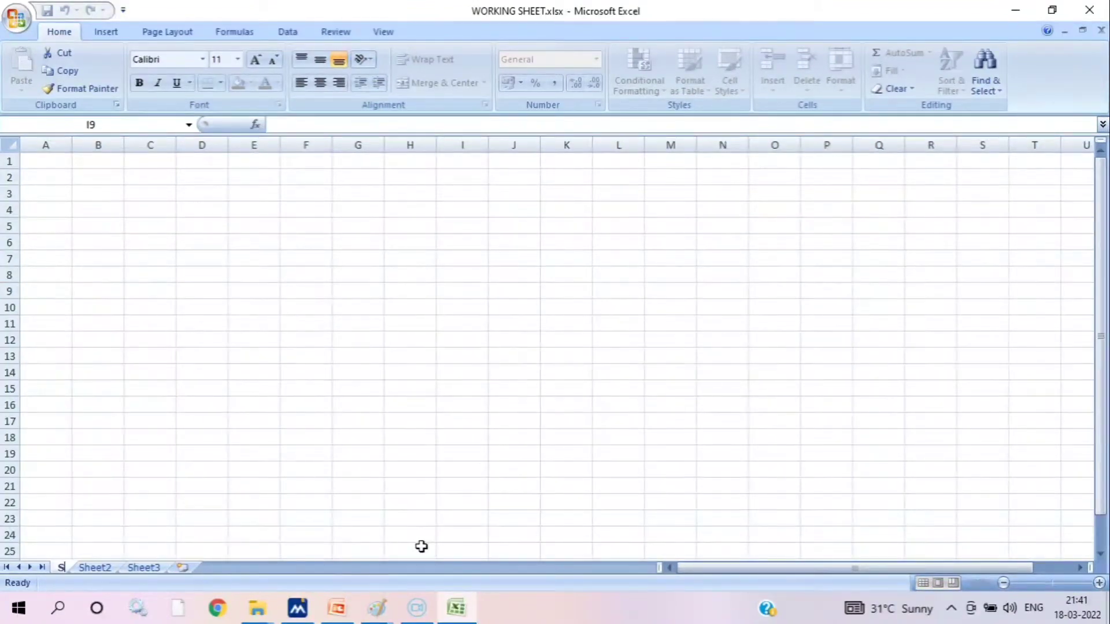
{"action": "key", "text": "BackSpace"}
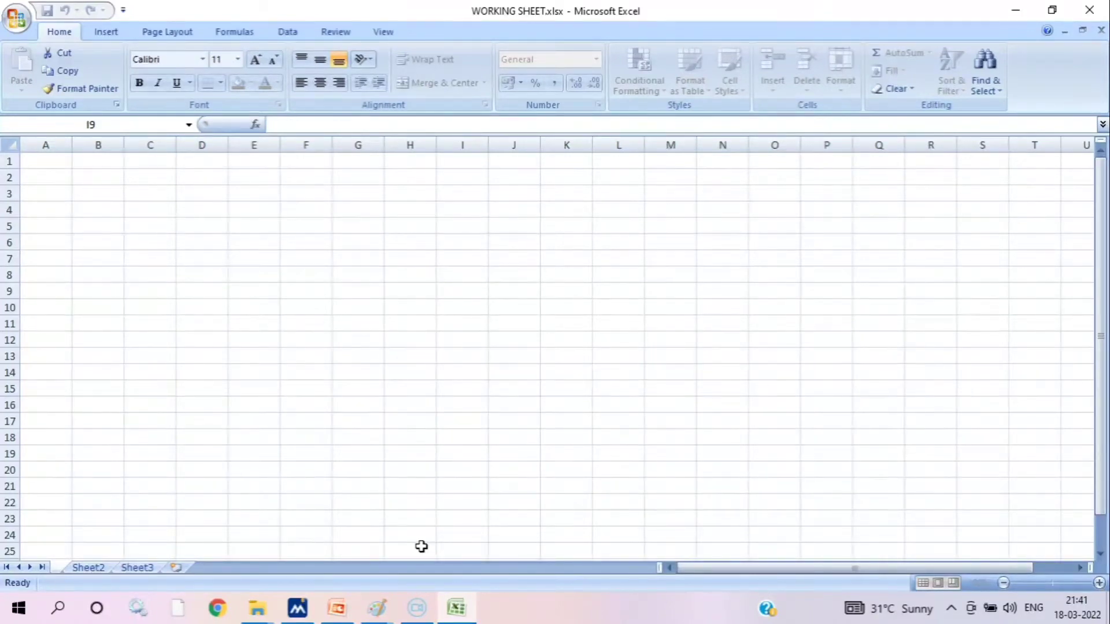
{"action": "type", "text": "PART"}
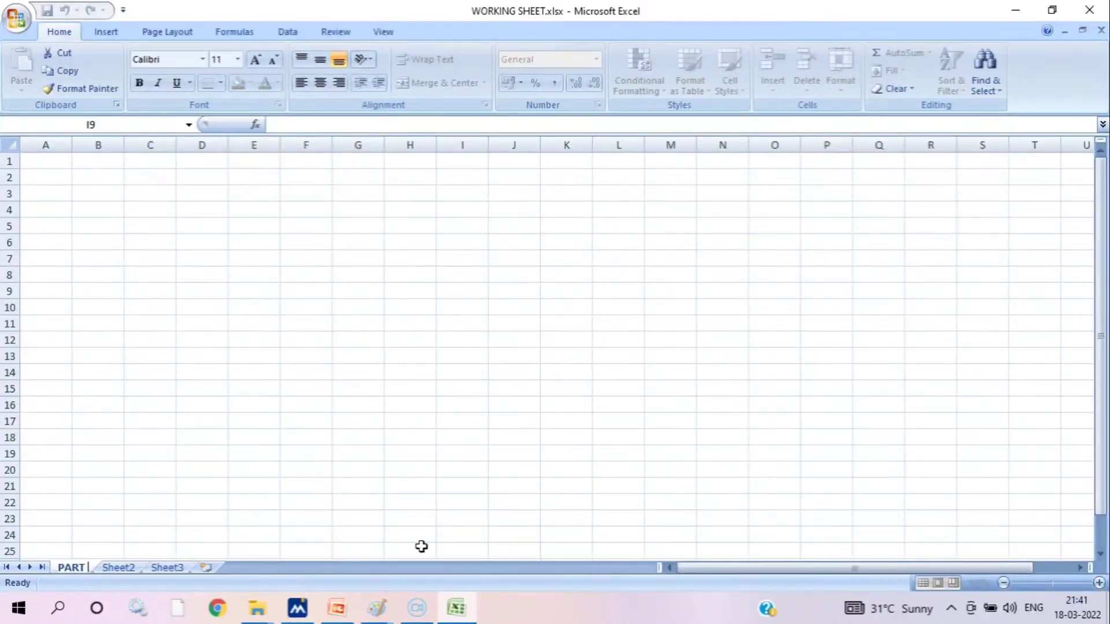
{"action": "type", "text": " 1"}
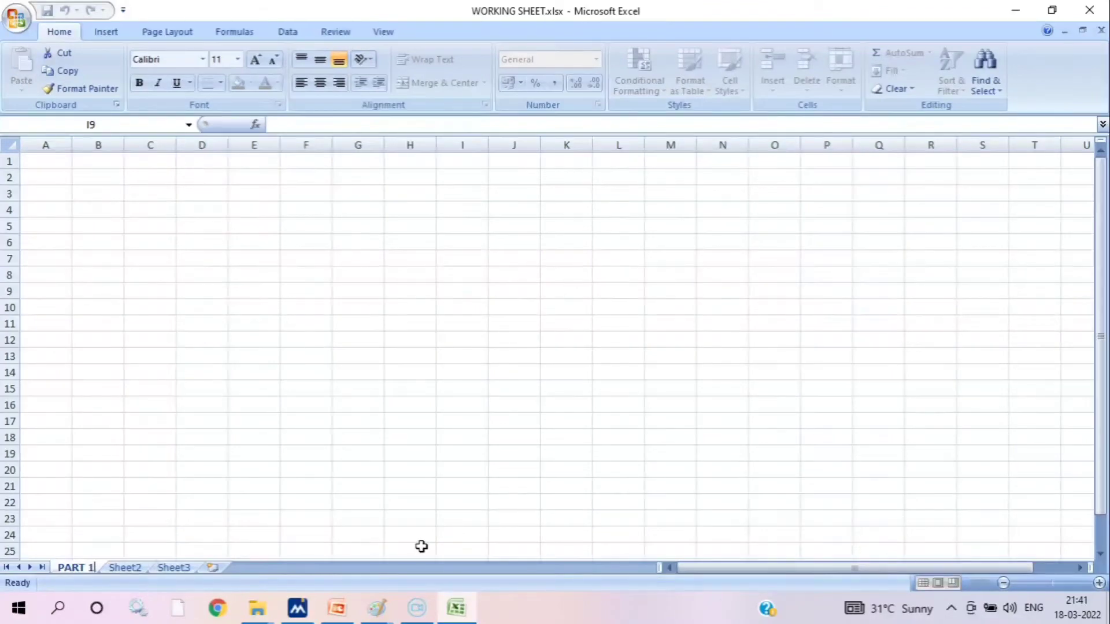
{"action": "left_click", "coordinate": [382, 535]}
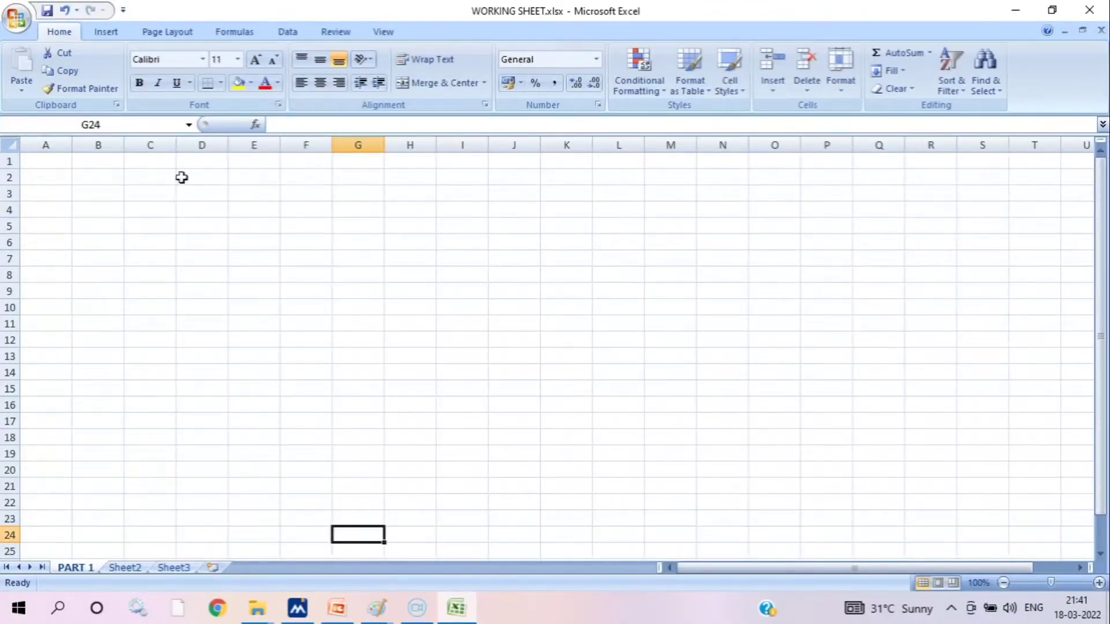
Select the whole PART 1 worksheet, and columns A to E one at a time, finishing on column E
{"action": "left_click", "coordinate": [6, 144]}
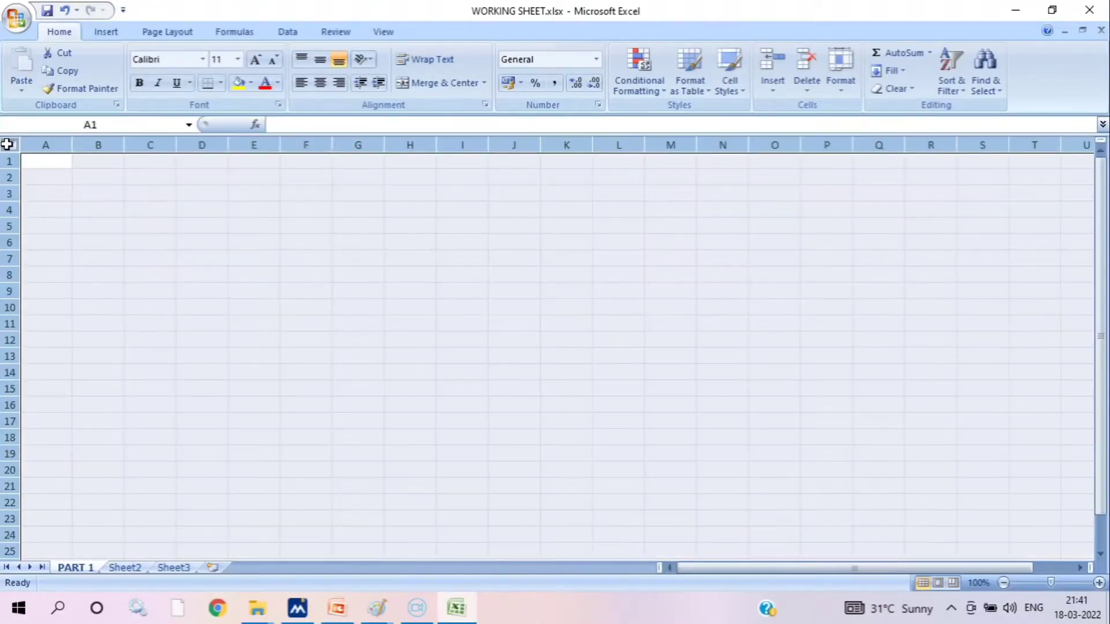
{"action": "left_click", "coordinate": [237, 158]}
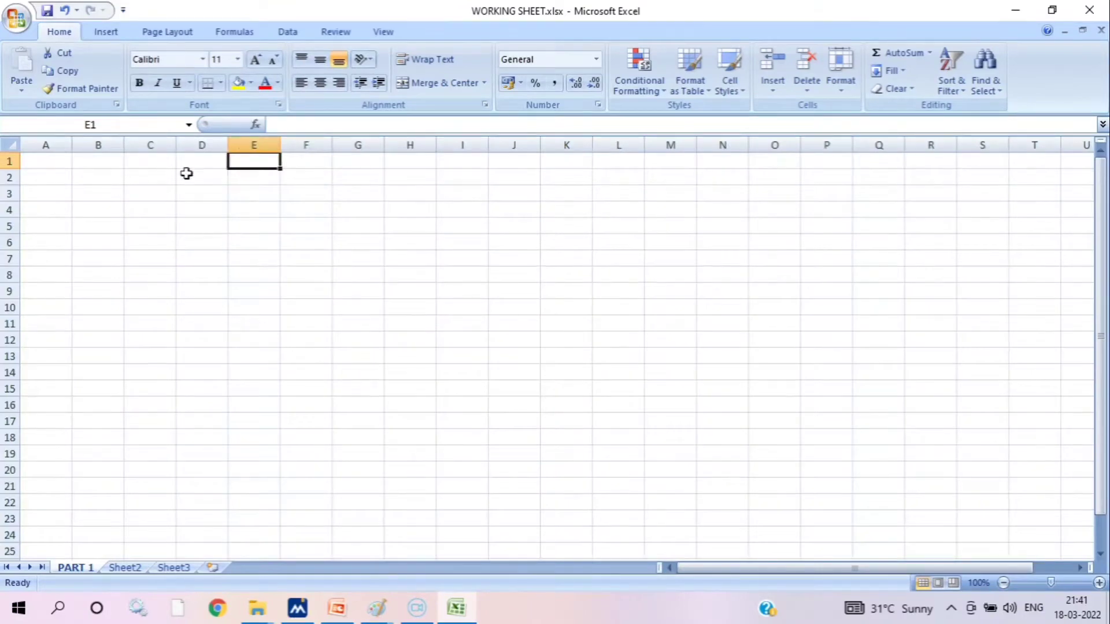
{"action": "left_click", "coordinate": [25, 146]}
{"action": "left_click", "coordinate": [93, 144]}
{"action": "left_click", "coordinate": [141, 161]}
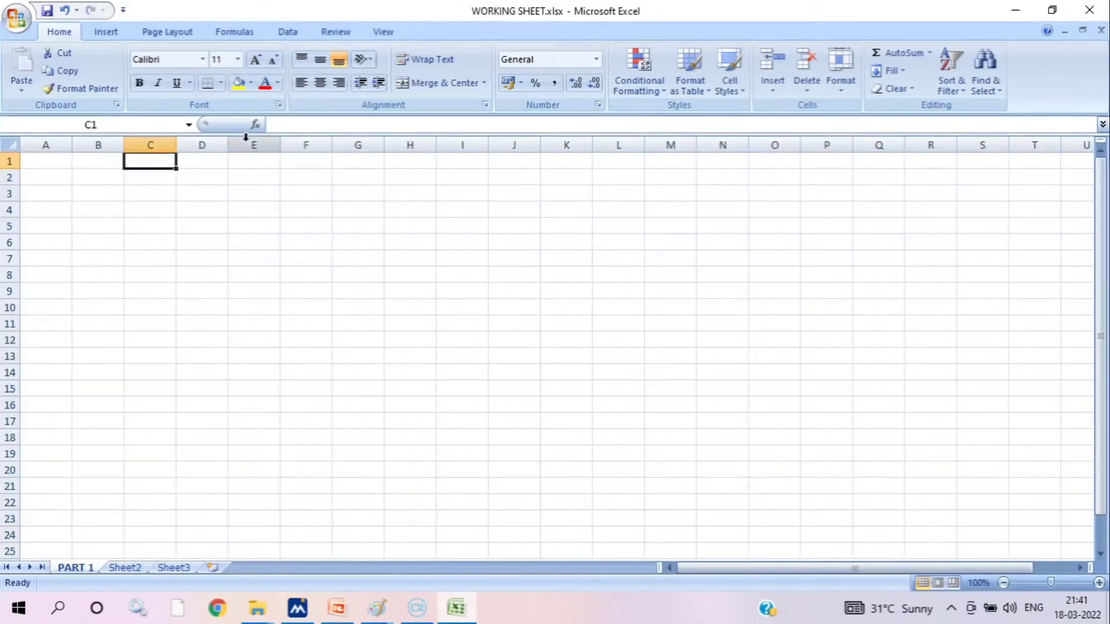
{"action": "left_click", "coordinate": [50, 141]}
{"action": "left_click", "coordinate": [95, 143]}
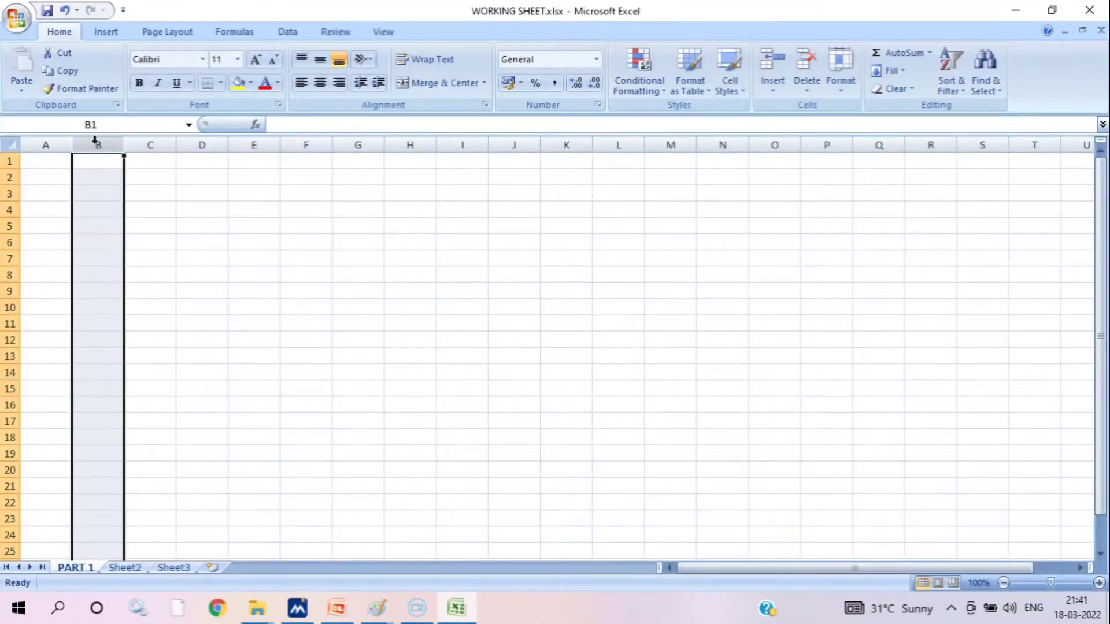
{"action": "left_click", "coordinate": [146, 143]}
{"action": "left_click", "coordinate": [218, 145]}
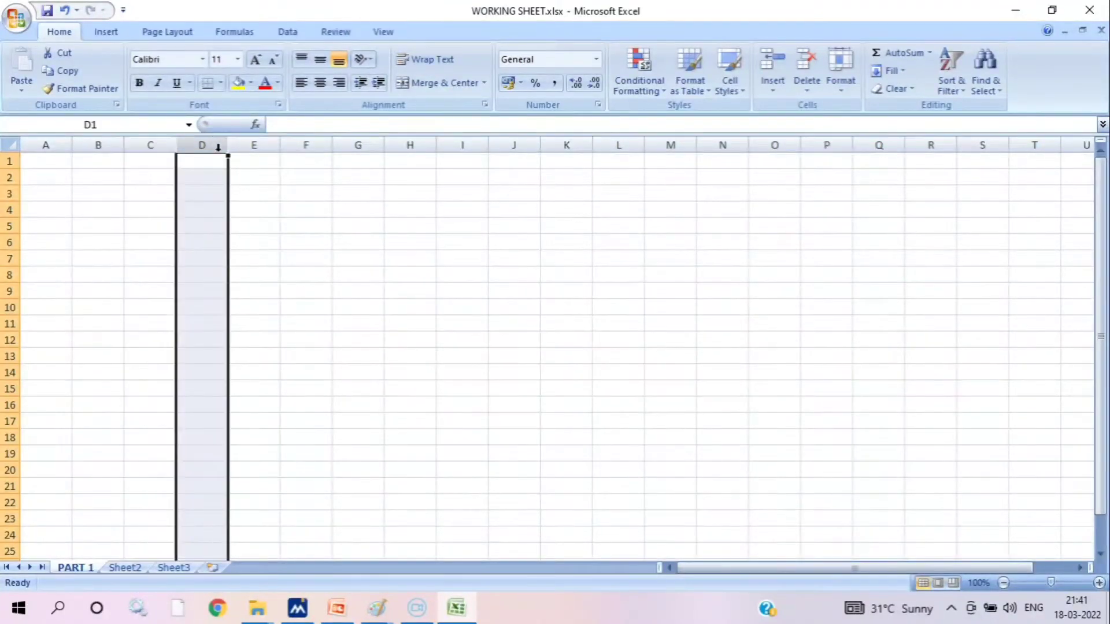
{"action": "left_click", "coordinate": [253, 144]}
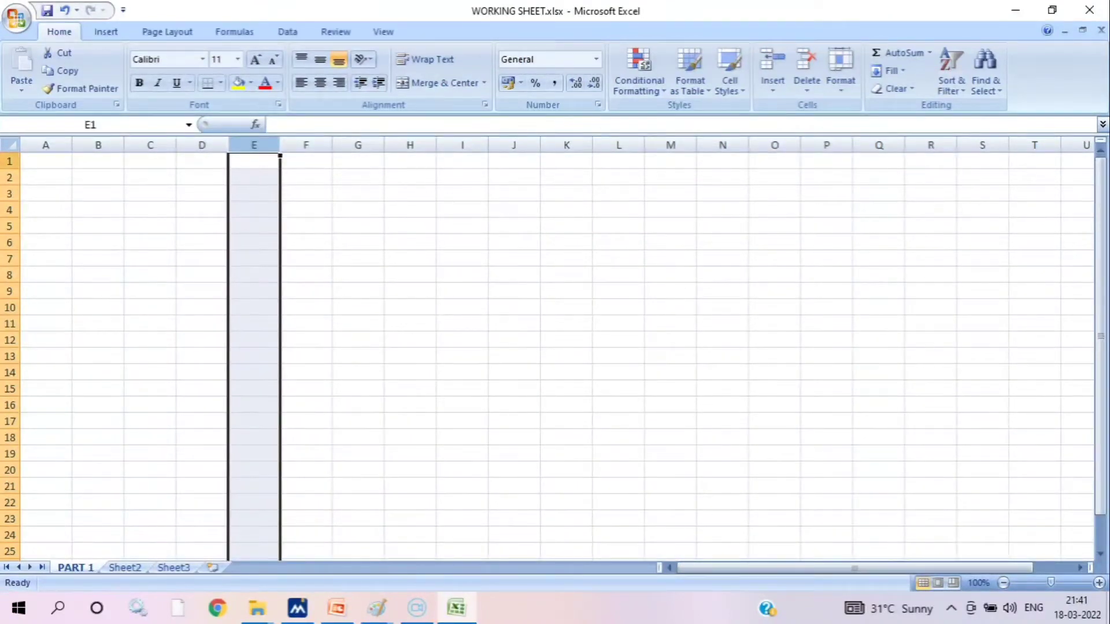
Select row 1, column A, and rows 2 to 7 one at a time, finishing on row 7
{"action": "left_click", "coordinate": [45, 190]}
{"action": "left_click", "coordinate": [11, 161]}
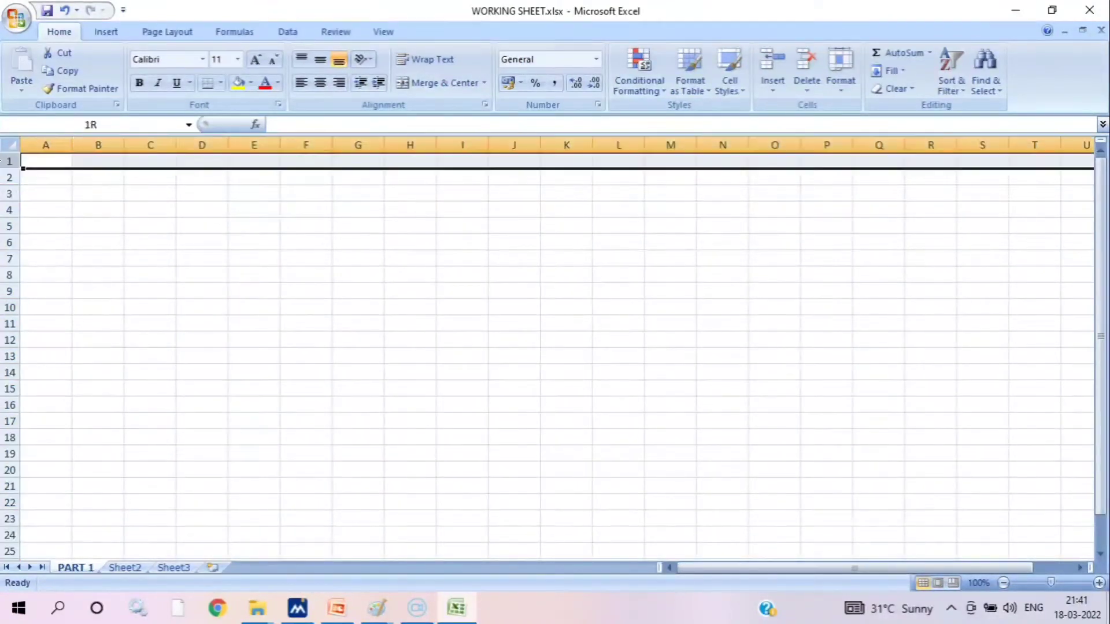
{"action": "left_click", "coordinate": [49, 145]}
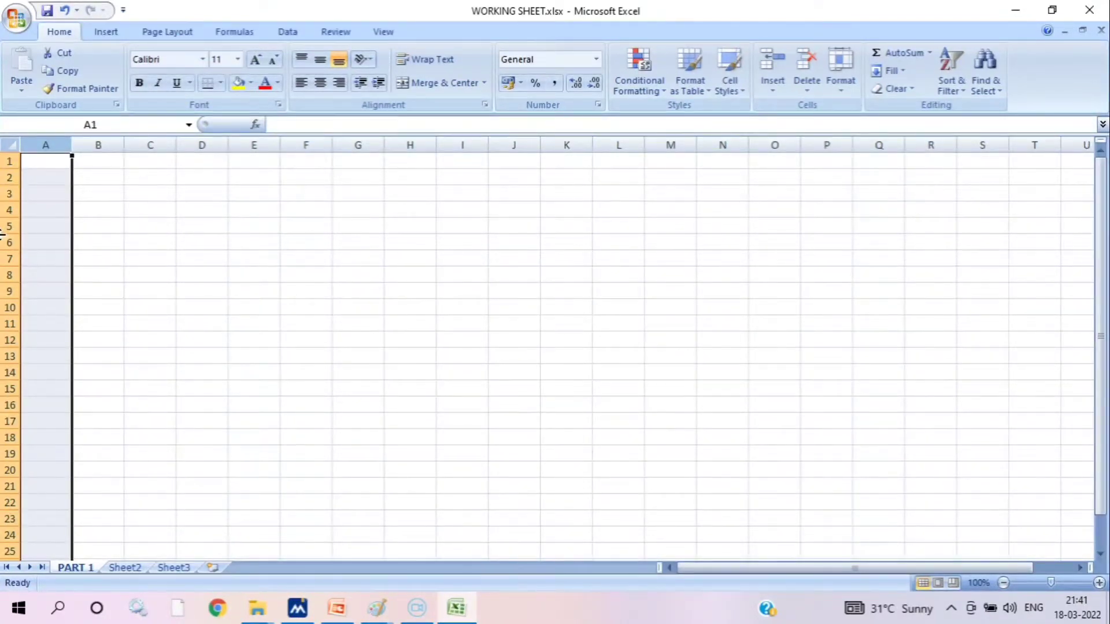
{"action": "left_click", "coordinate": [9, 178]}
{"action": "left_click", "coordinate": [8, 194]}
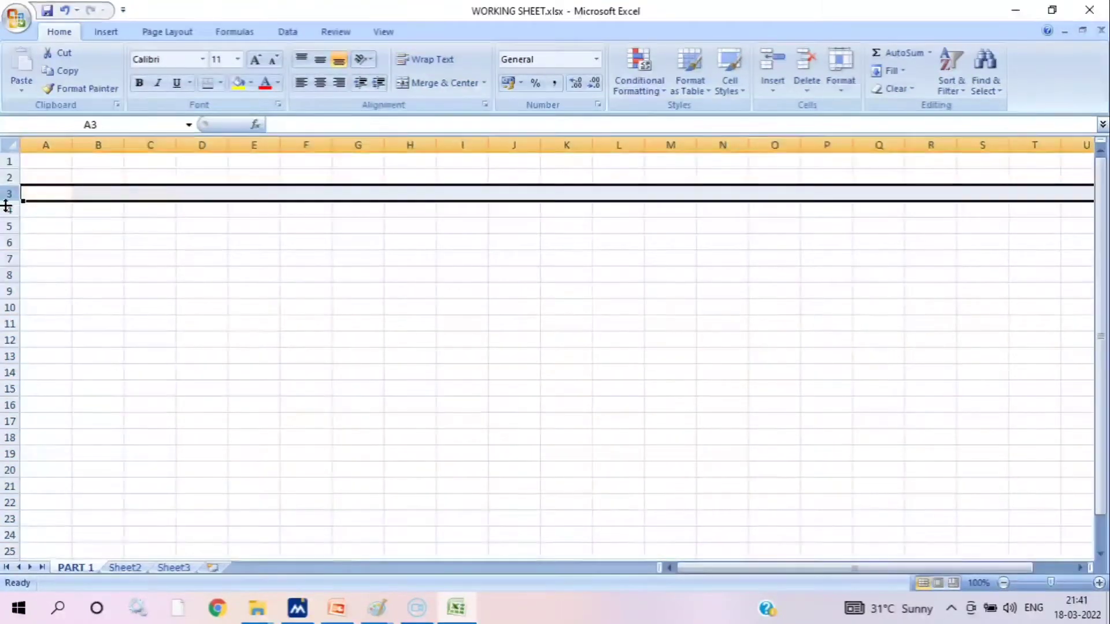
{"action": "left_click", "coordinate": [3, 210]}
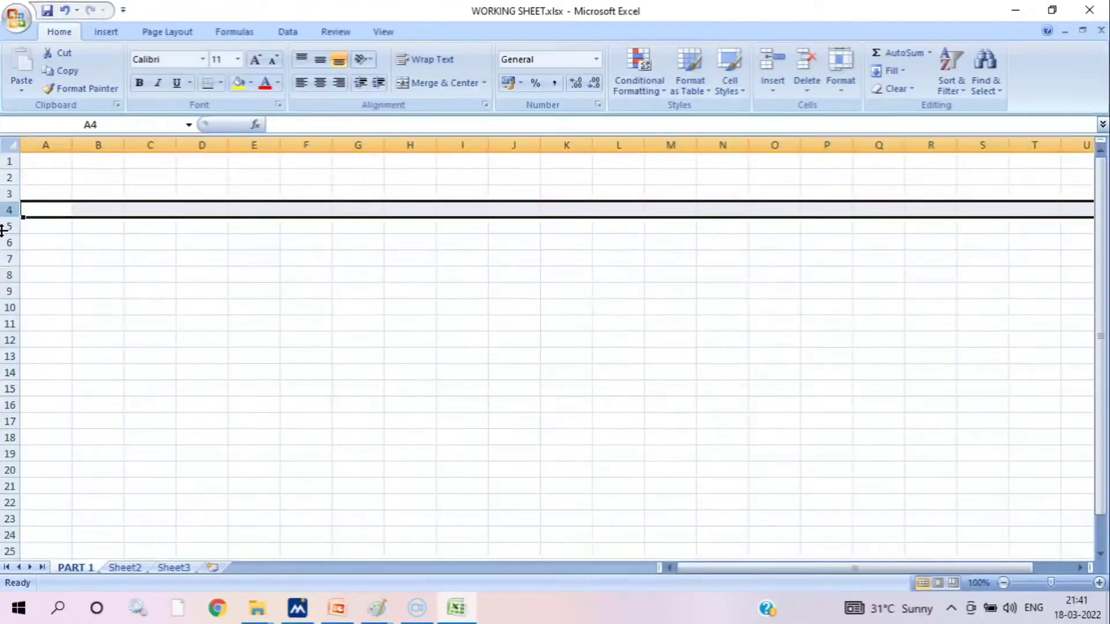
{"action": "left_click", "coordinate": [7, 226]}
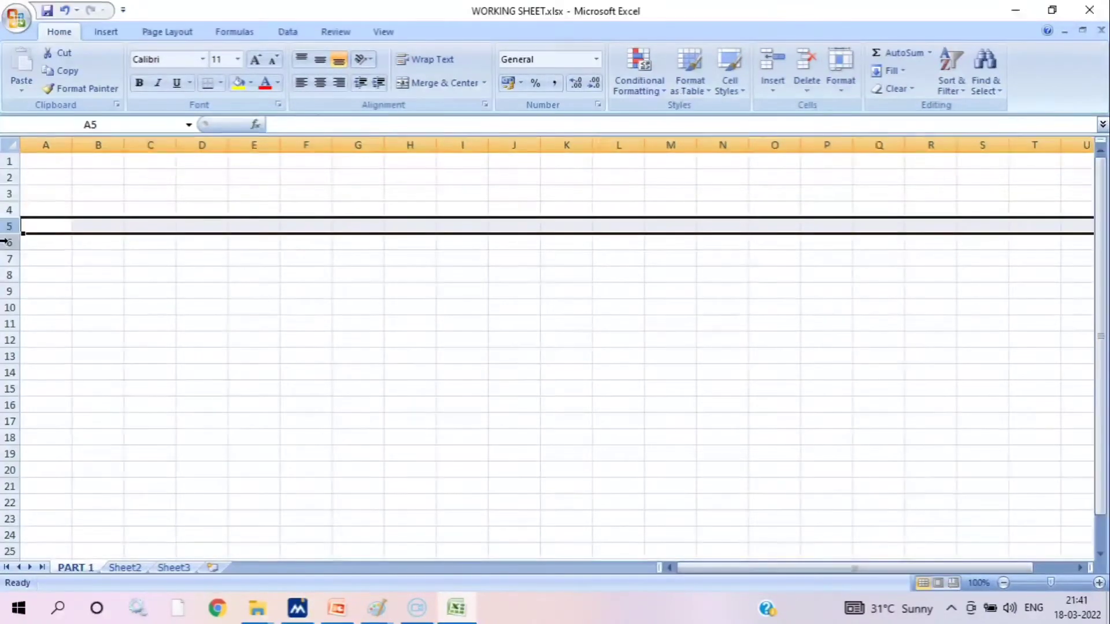
{"action": "left_click", "coordinate": [7, 242]}
{"action": "left_click", "coordinate": [9, 259]}
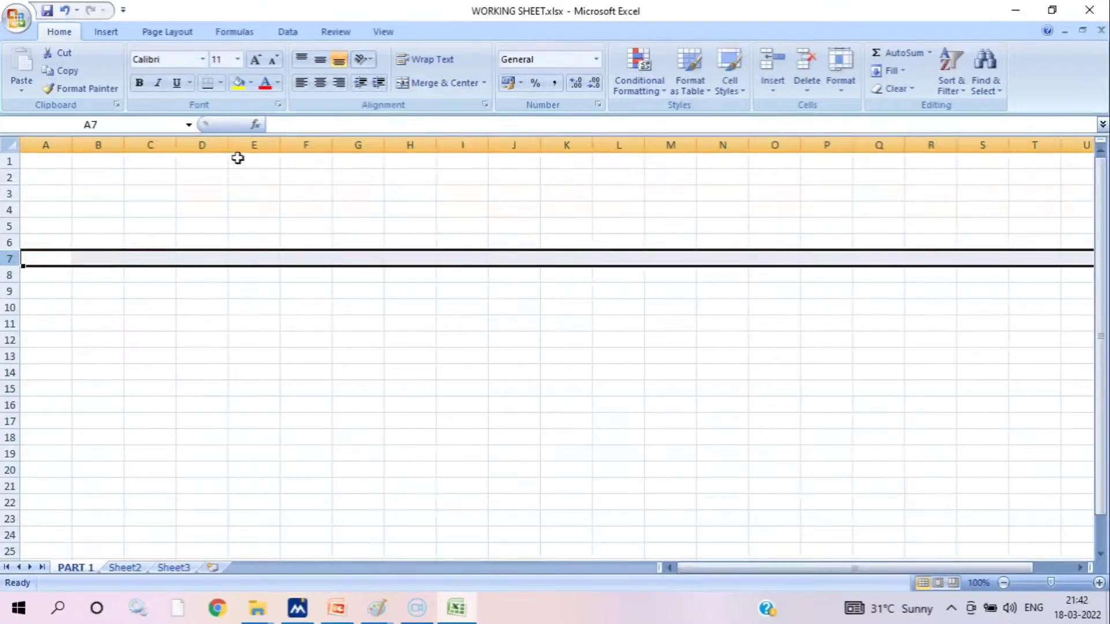
Select cells C3 to H3 one at a time along row 3, finishing on H3
{"action": "left_click", "coordinate": [160, 200]}
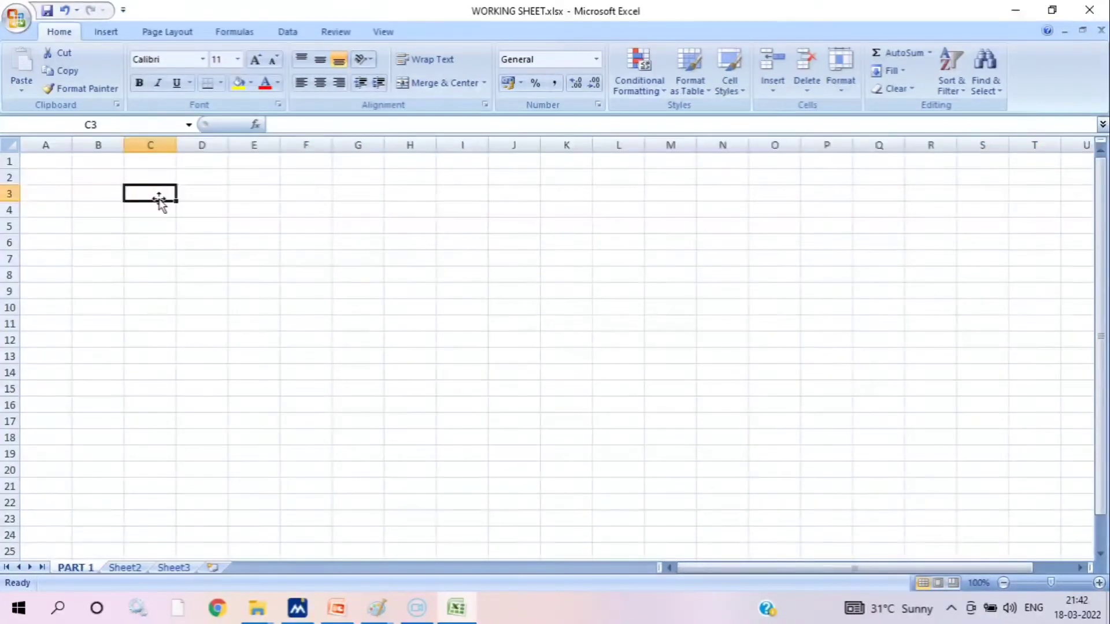
{"action": "left_click", "coordinate": [198, 187]}
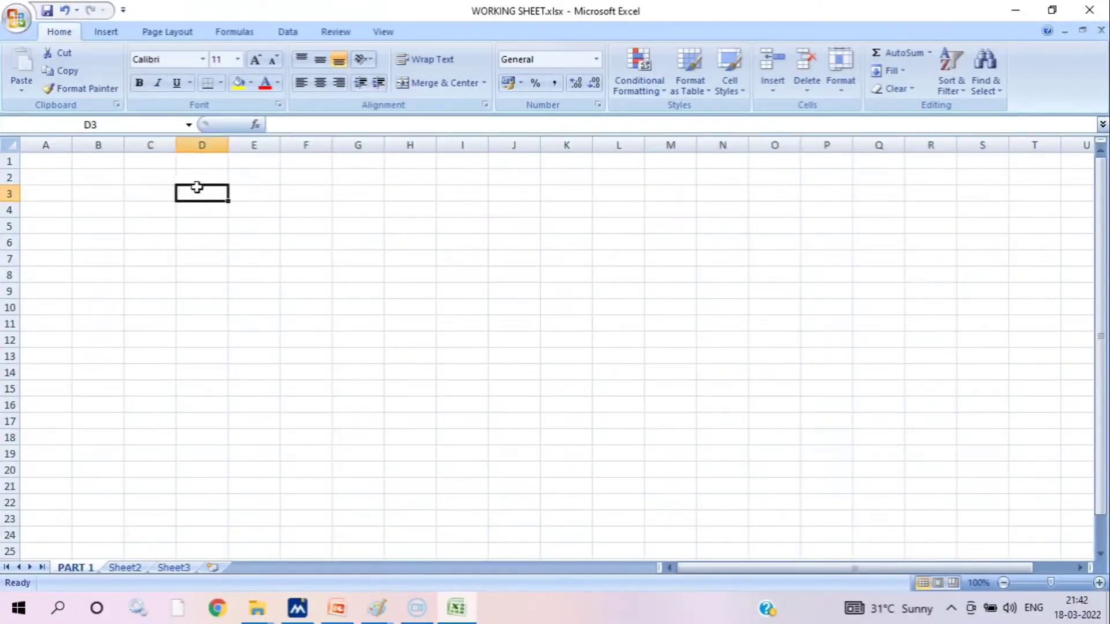
{"action": "left_click", "coordinate": [245, 190]}
{"action": "left_click", "coordinate": [306, 195]}
{"action": "left_click", "coordinate": [355, 190]}
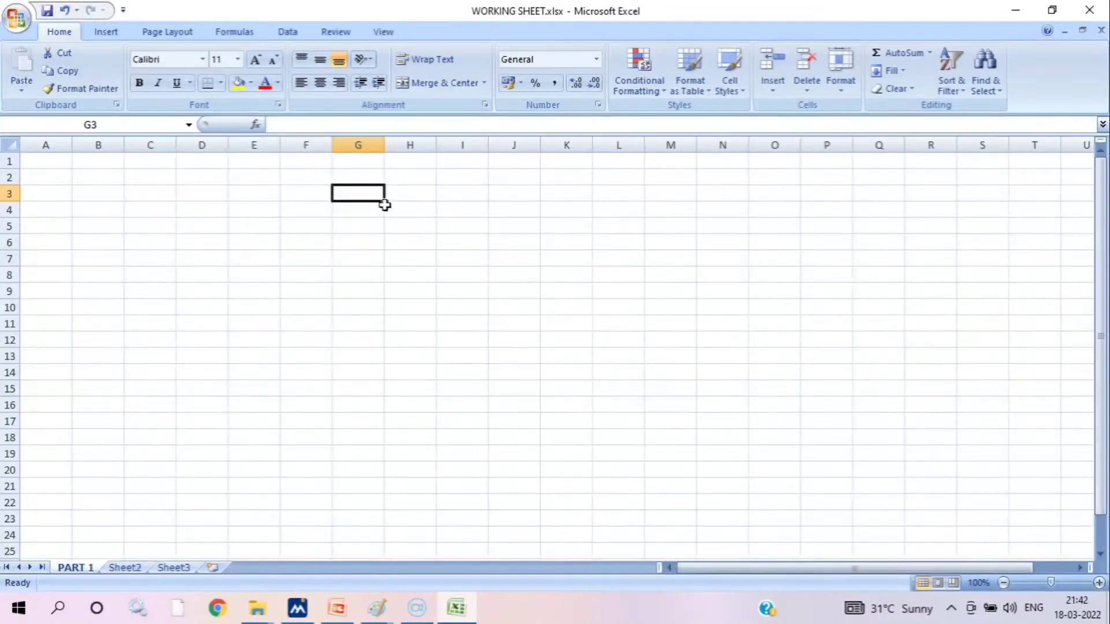
{"action": "left_click", "coordinate": [403, 192]}
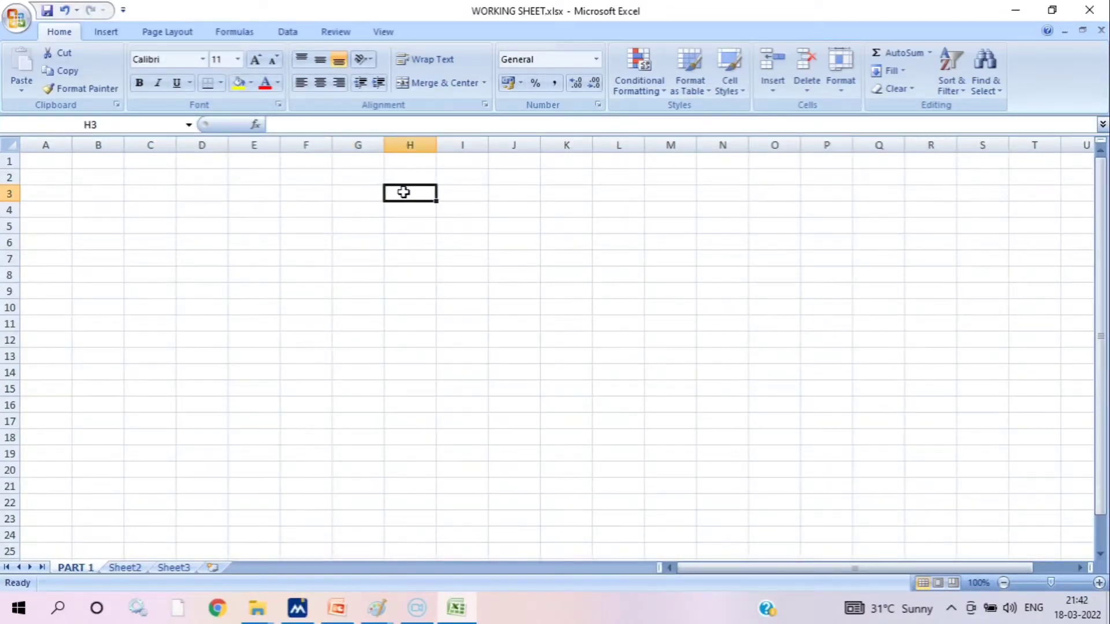
Starting from cell E3, move the active cell one cell at a time to H3 and back along row 3 to D3
{"action": "left_click", "coordinate": [274, 193]}
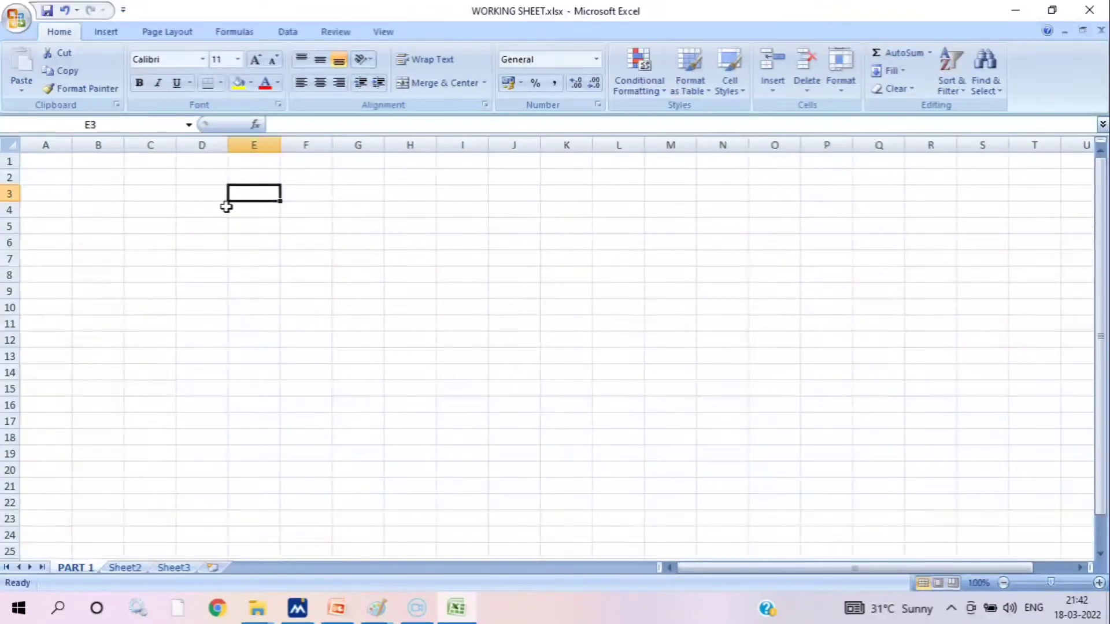
{"action": "key", "text": "Right"}
{"action": "key", "text": "Right"}
{"action": "key", "text": "Right"}
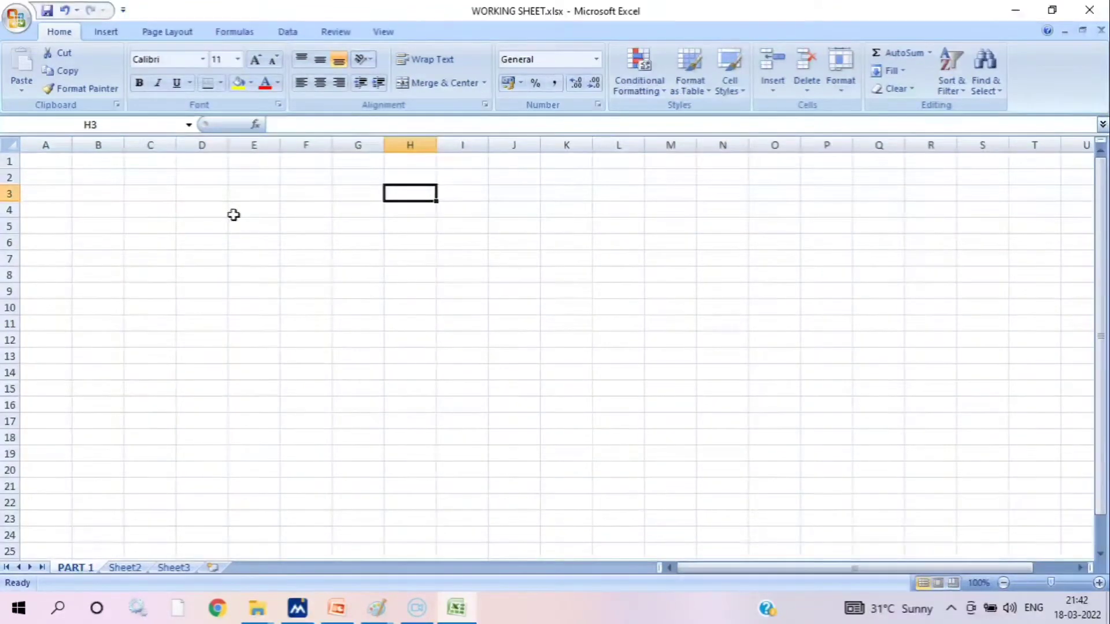
{"action": "key", "text": "Left"}
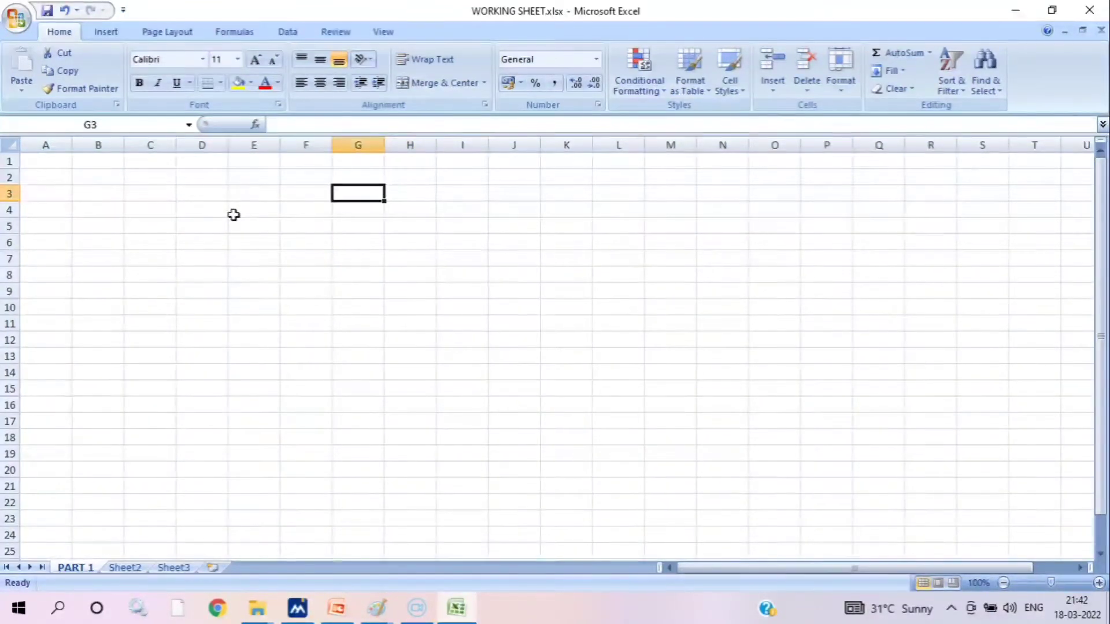
{"action": "key", "text": "Left"}
{"action": "key", "text": "Left"}
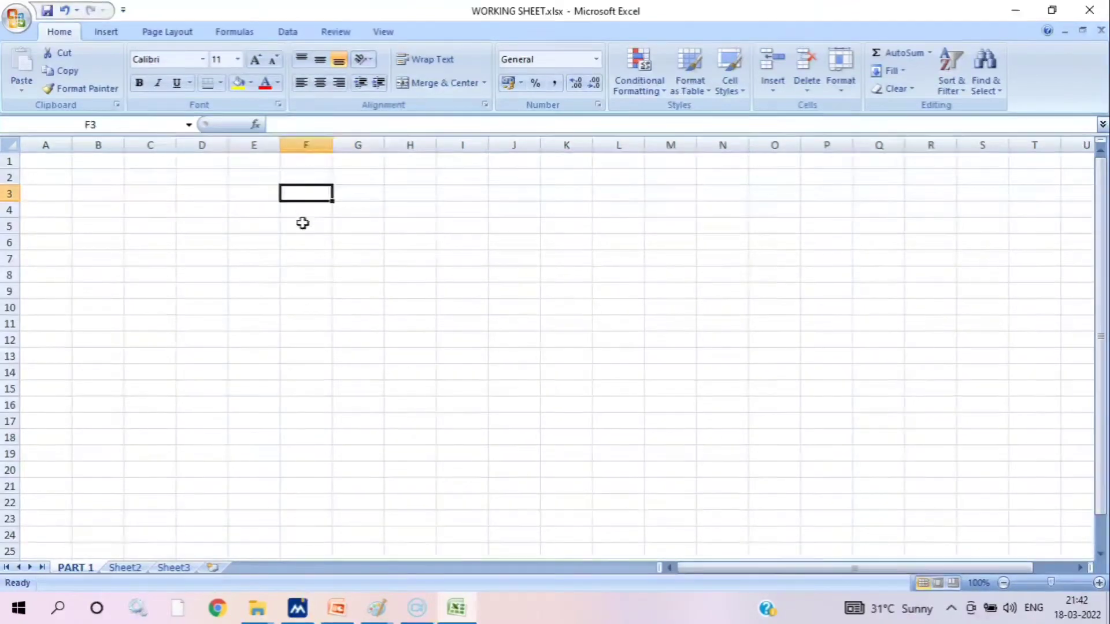
{"action": "key", "text": "Left"}
Move the active cell down and up within column D, finishing on D5
{"action": "key", "text": "Down"}
{"action": "key", "text": "Down"}
{"action": "key", "text": "Down"}
{"action": "key", "text": "Down"}
{"action": "key", "text": "Down"}
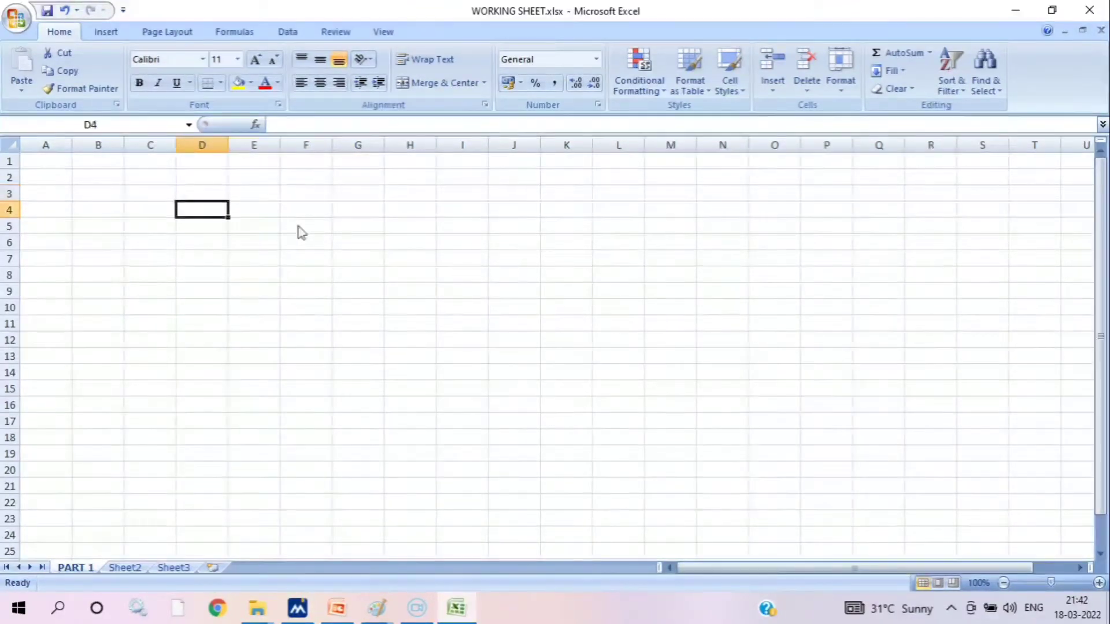
{"action": "key", "text": "Up"}
{"action": "key", "text": "Up"}
{"action": "key", "text": "Up"}
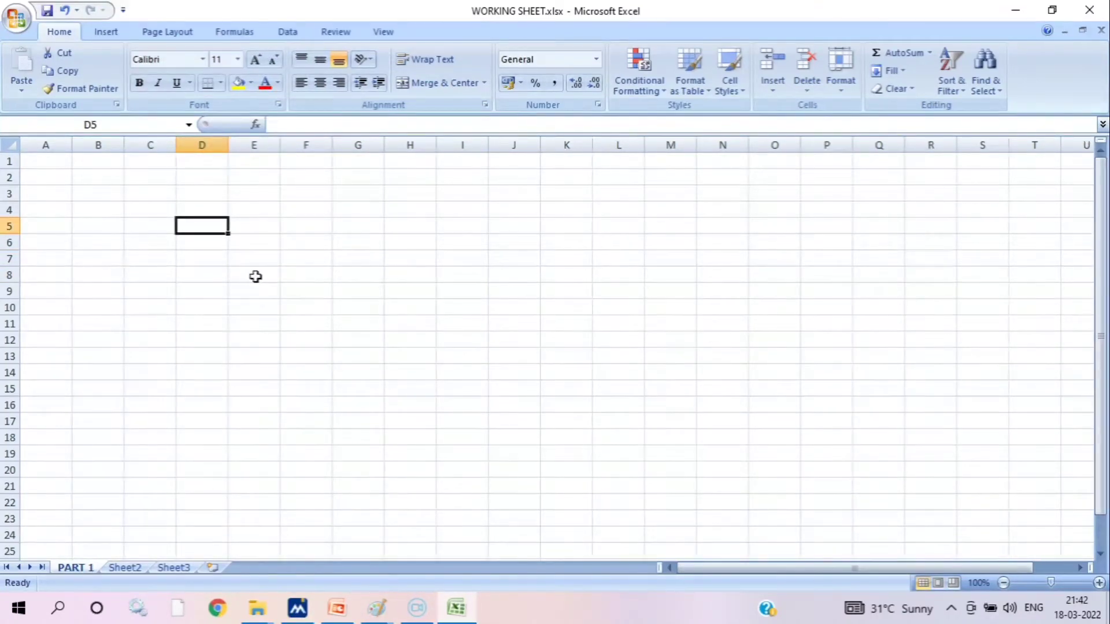
Move the active cell along row 5 to J5, and then down column D to D16
{"action": "key", "text": "Right"}
{"action": "key", "text": "Right"}
{"action": "key", "text": "Right"}
{"action": "key", "text": "Right"}
{"action": "key", "text": "Right"}
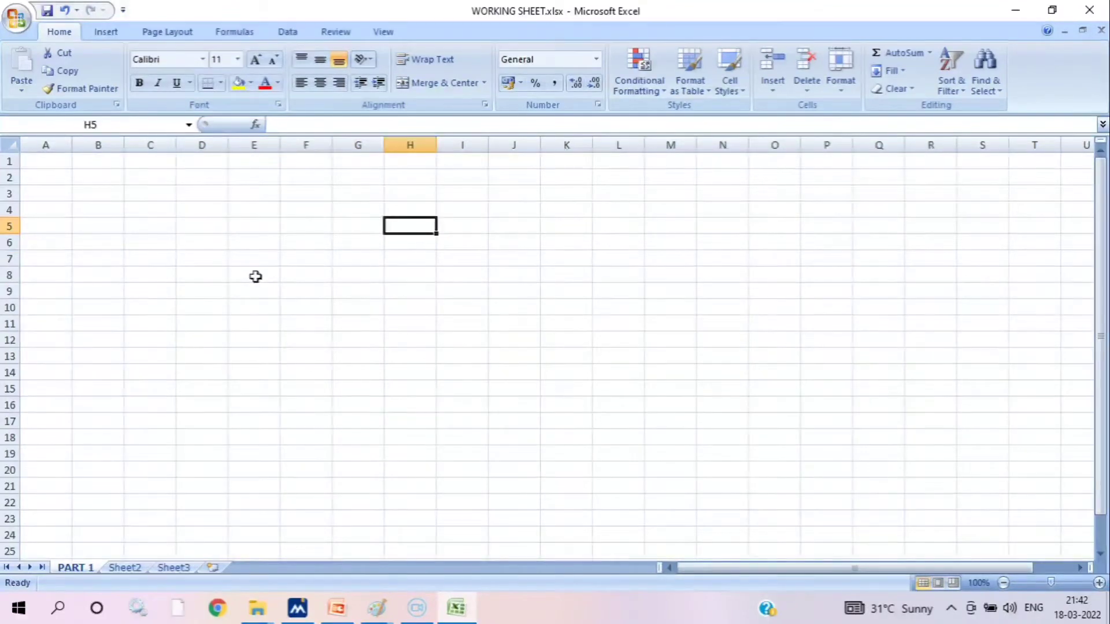
{"action": "key", "text": "Right"}
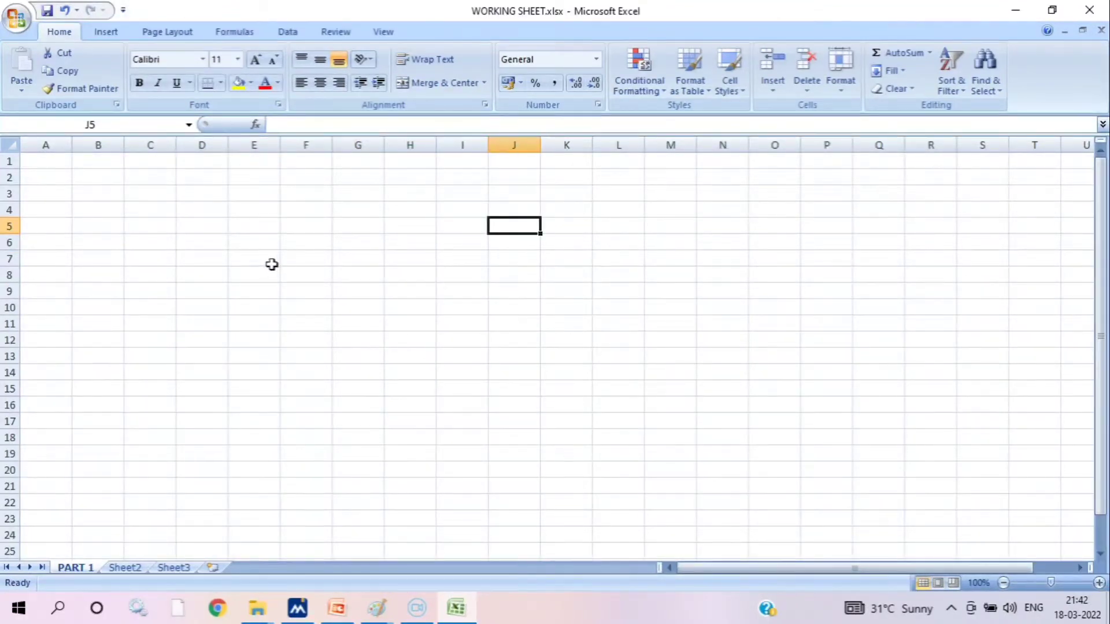
{"action": "key", "text": "Return"}
{"action": "key", "text": "Return"}
{"action": "key", "text": "Return"}
{"action": "key", "text": "Return"}
{"action": "key", "text": "Return"}
{"action": "key", "text": "Return"}
{"action": "key", "text": "Return"}
{"action": "key", "text": "Return"}
{"action": "key", "text": "Return"}
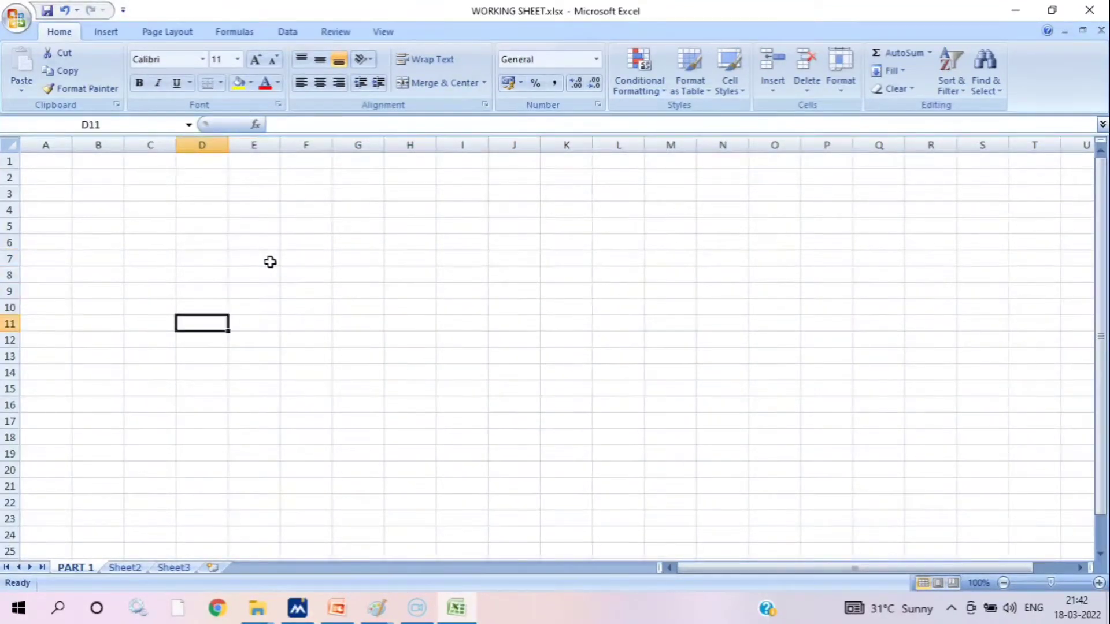
{"action": "key", "text": "Return"}
{"action": "key", "text": "Return"}
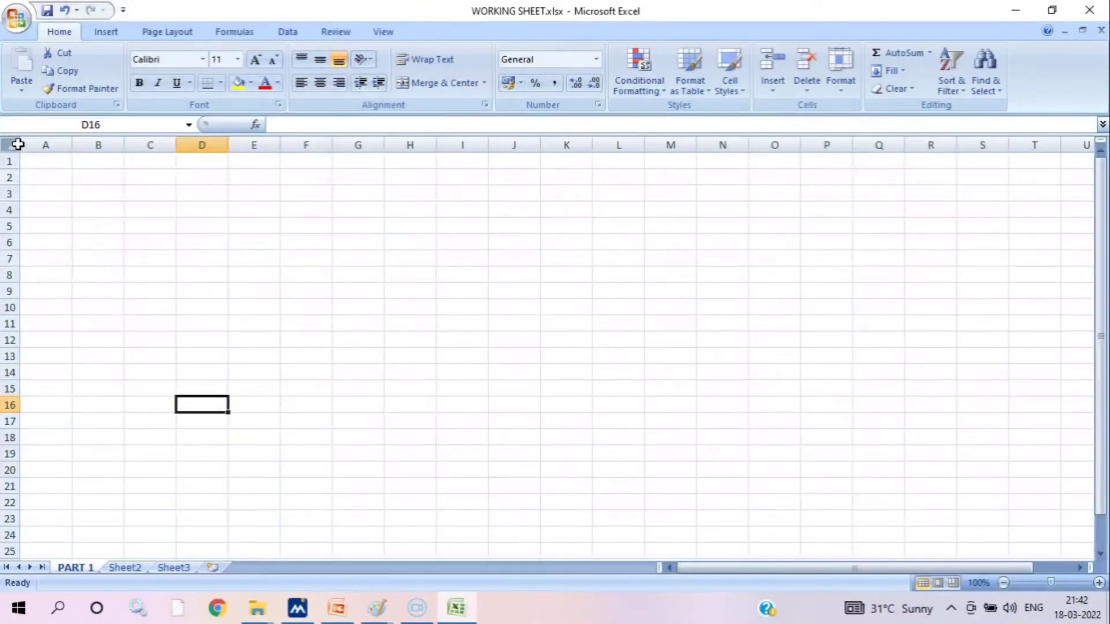
Select columns A to E one at a time, finishing on column E
{"action": "left_click", "coordinate": [44, 144]}
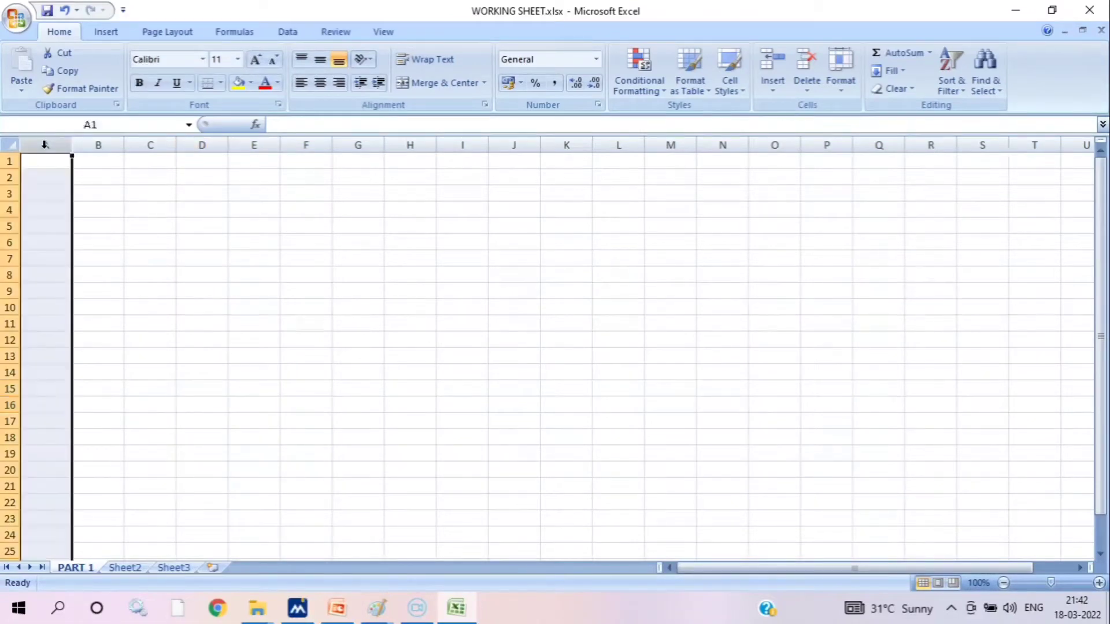
{"action": "left_click", "coordinate": [99, 145]}
{"action": "left_click", "coordinate": [150, 145]}
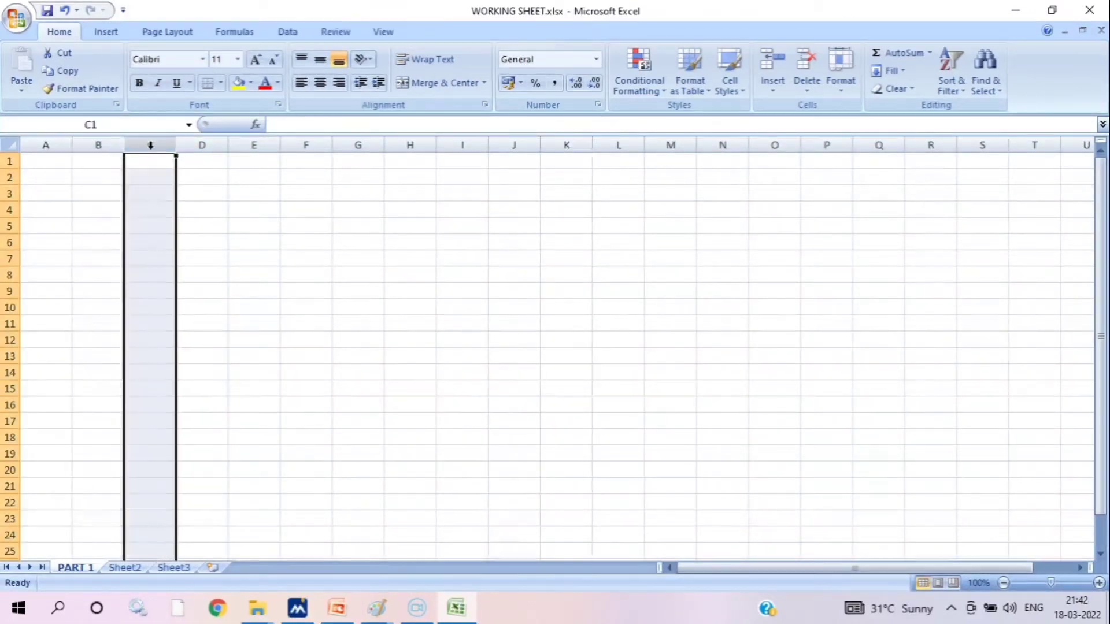
{"action": "left_click", "coordinate": [202, 144]}
{"action": "left_click", "coordinate": [273, 142]}
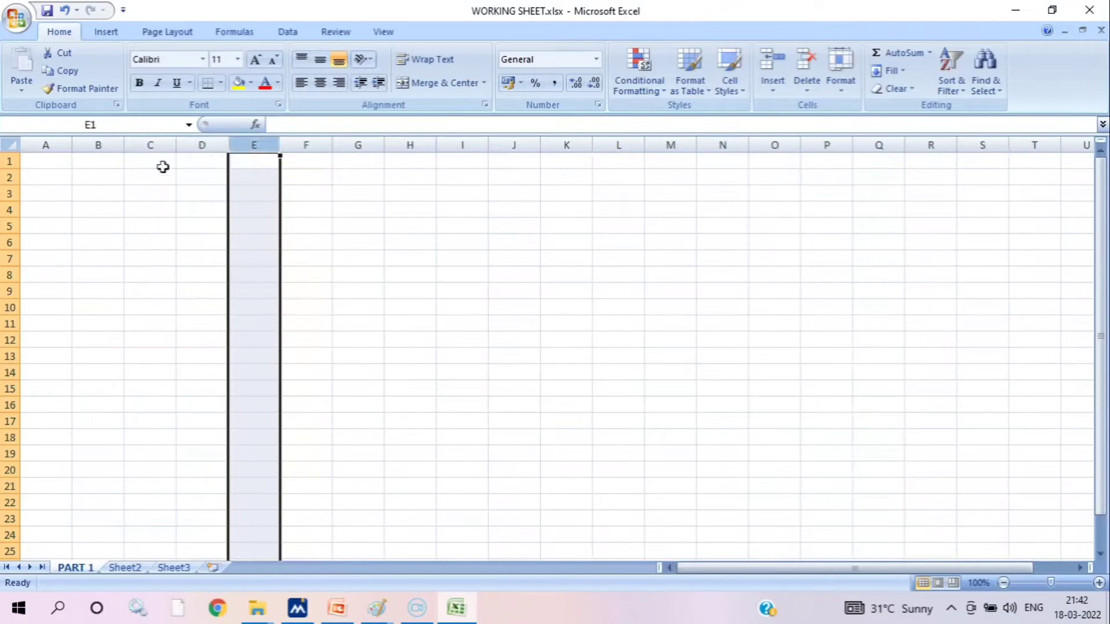
Select rows 1 to 4 one at a time, finishing on row 4
{"action": "left_click", "coordinate": [8, 164]}
{"action": "left_click", "coordinate": [3, 177]}
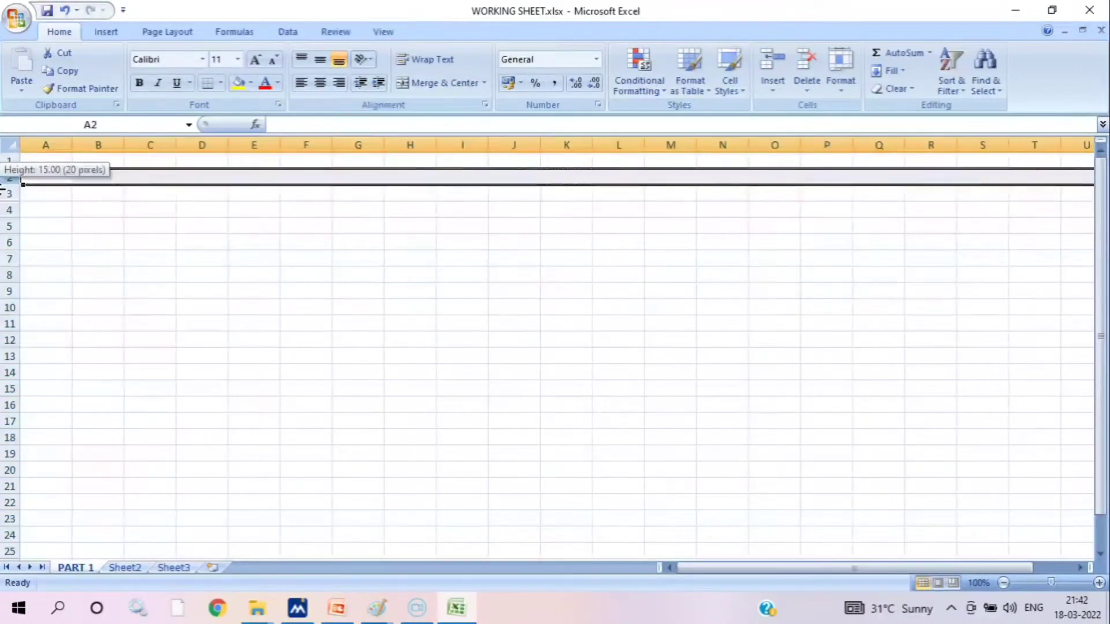
{"action": "left_click", "coordinate": [6, 193]}
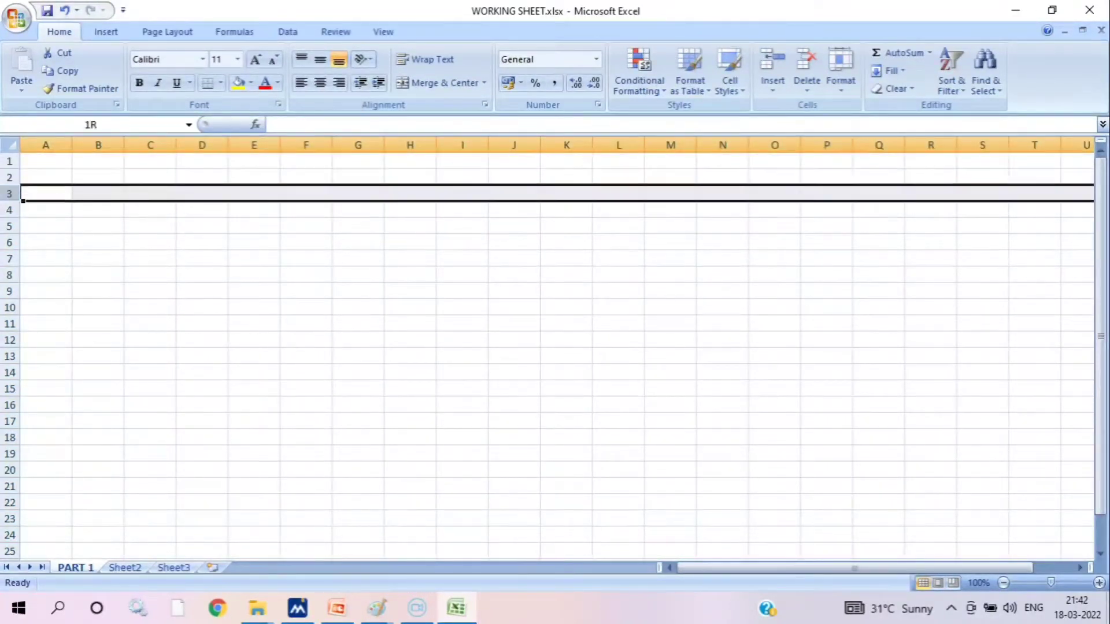
{"action": "left_click", "coordinate": [5, 211]}
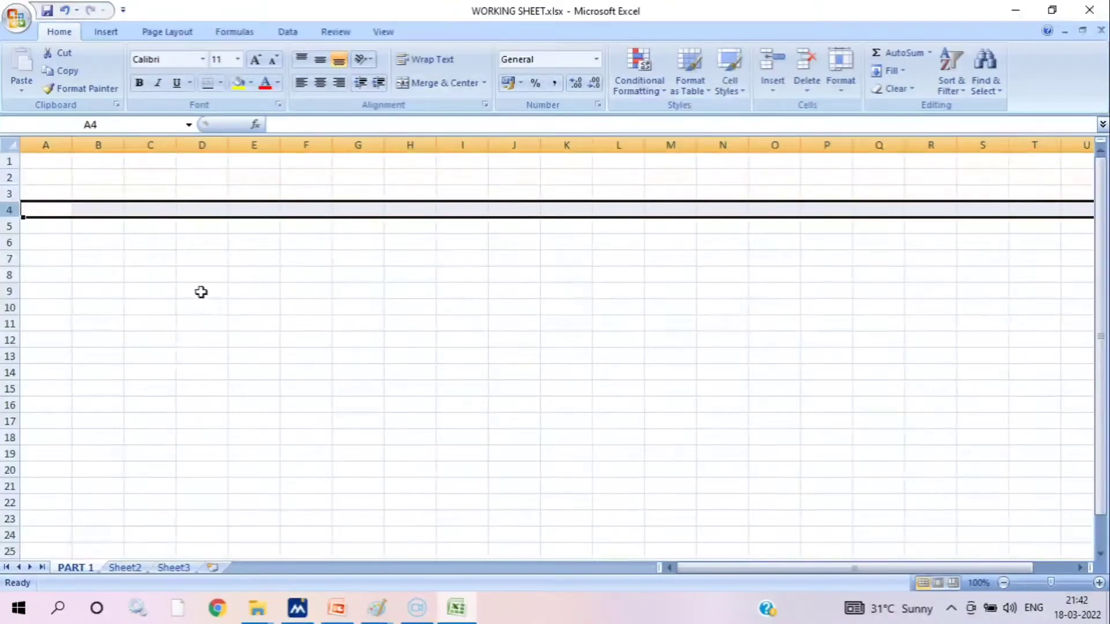
Enter the text INDIA in cell C5 and keep that cell selected
{"action": "left_click", "coordinate": [173, 225]}
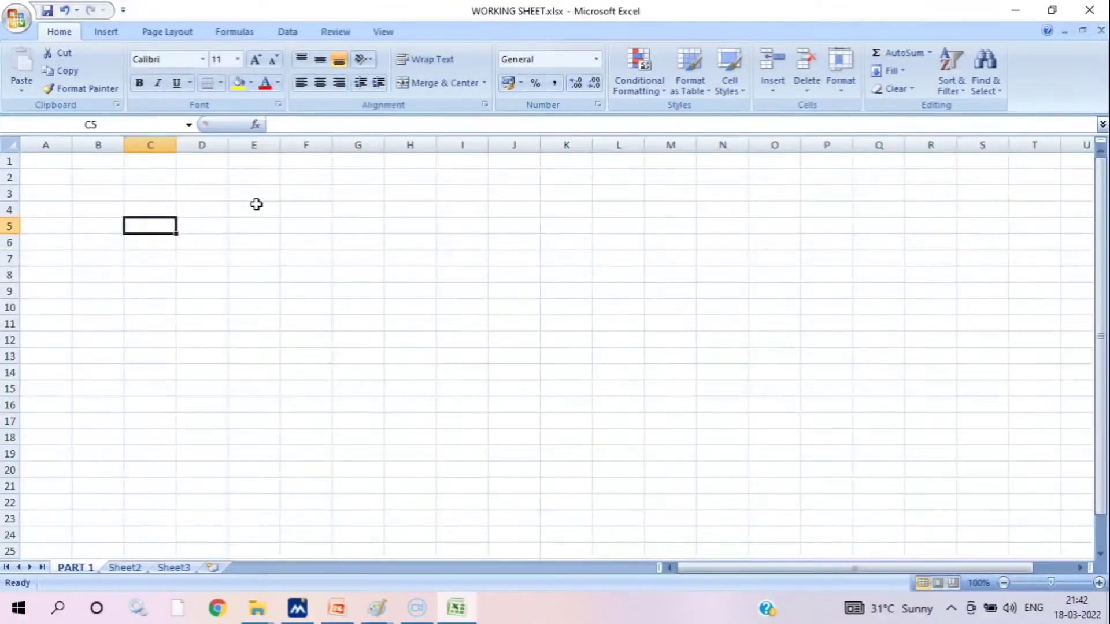
{"action": "type", "text": "INDIA"}
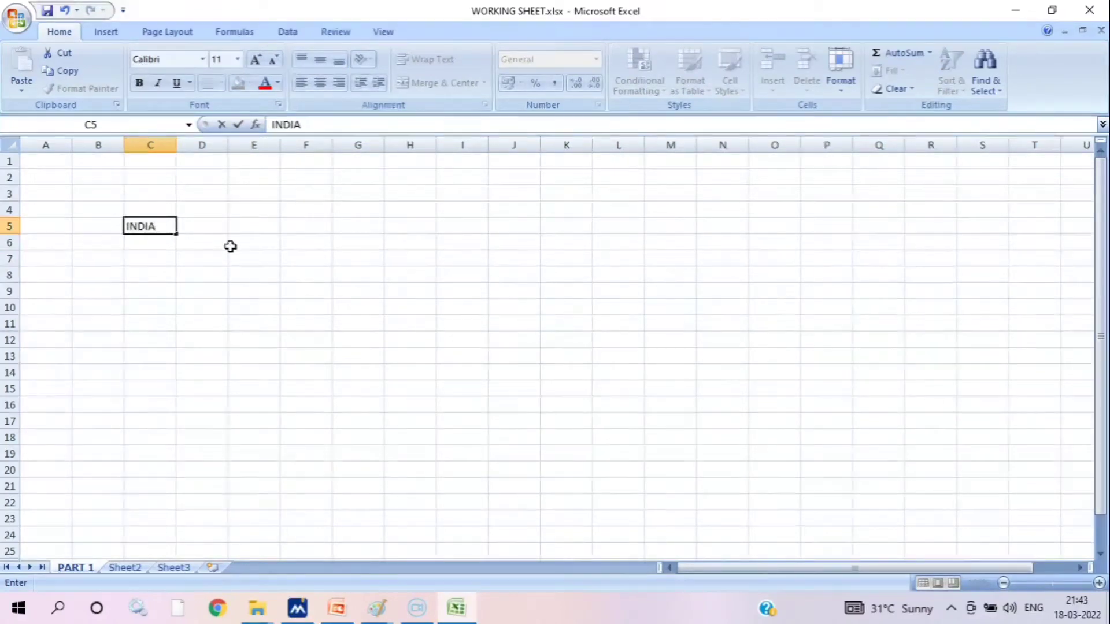
{"action": "left_click_drag", "start_coordinate": [218, 238], "coordinate": [184, 225]}
{"action": "left_click", "coordinate": [156, 220]}
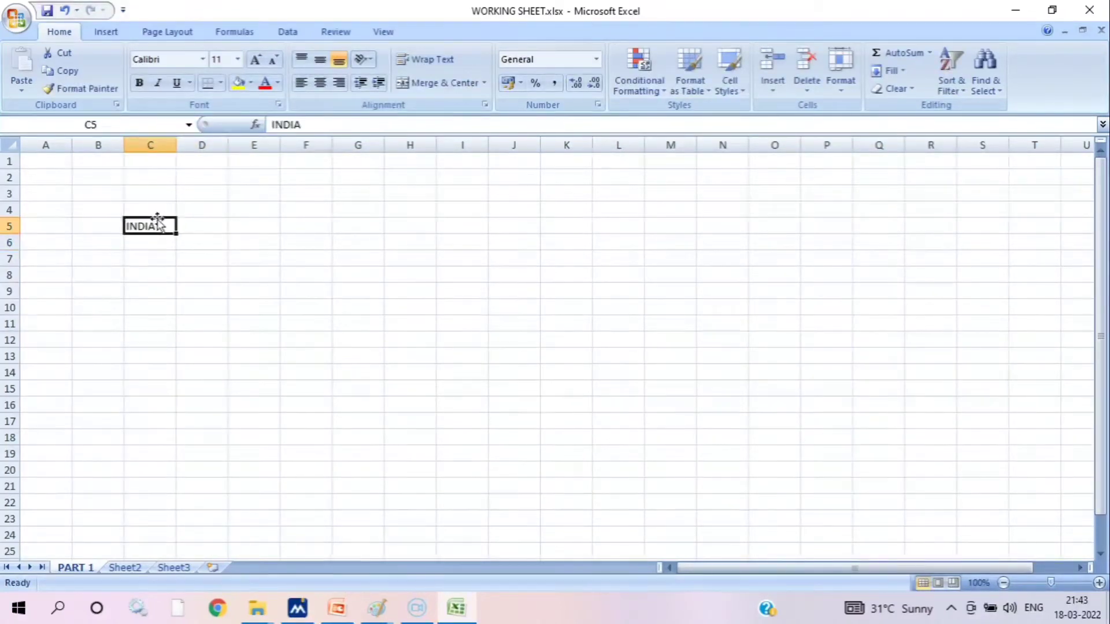
Enter the text INDIA in cell C4, leaving D5 empty, and select cell D4
{"action": "left_click", "coordinate": [217, 222]}
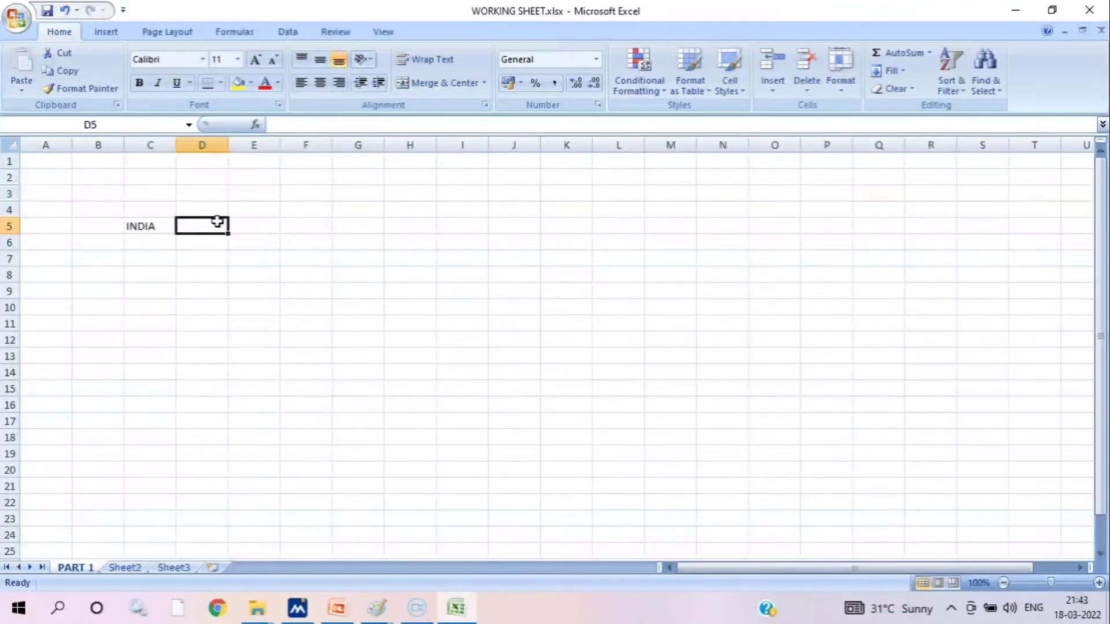
{"action": "type", "text": "V"}
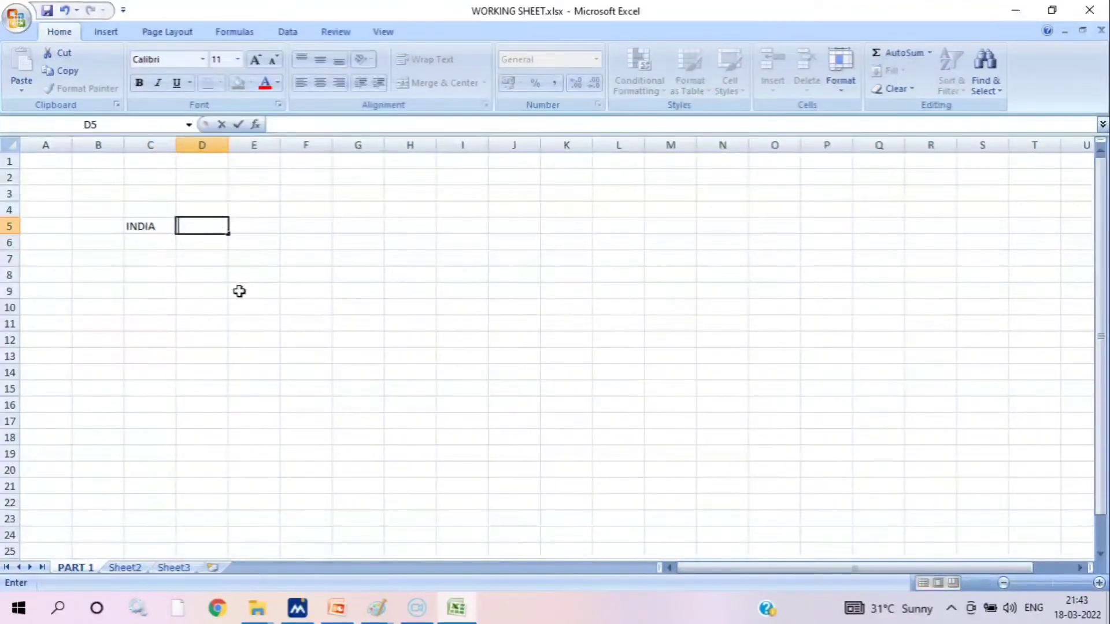
{"action": "left_click", "coordinate": [162, 207]}
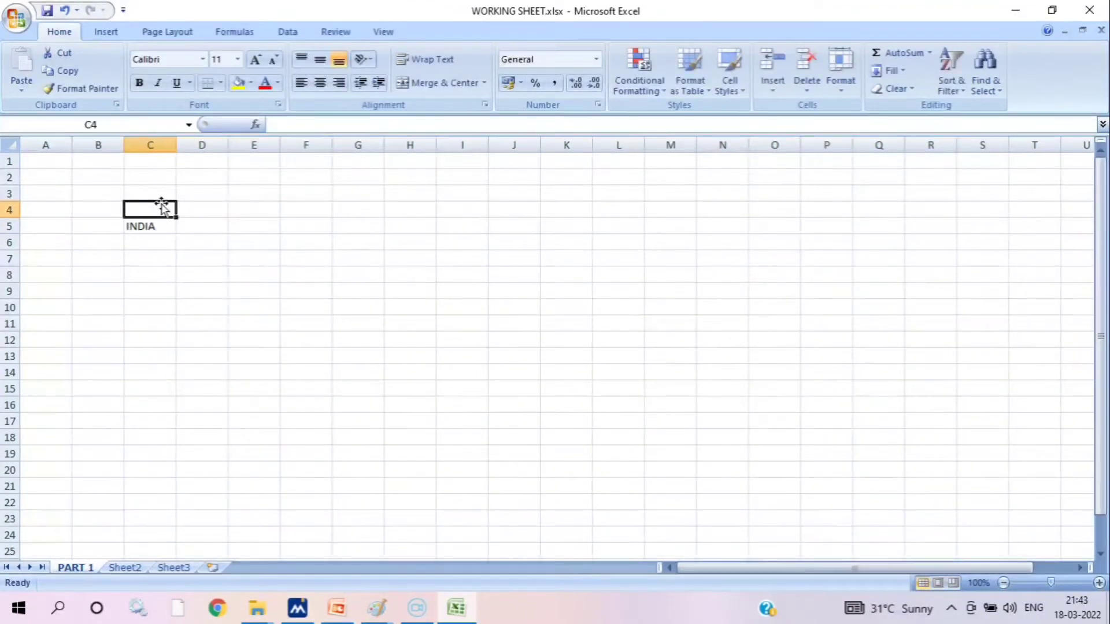
{"action": "type", "text": "I"}
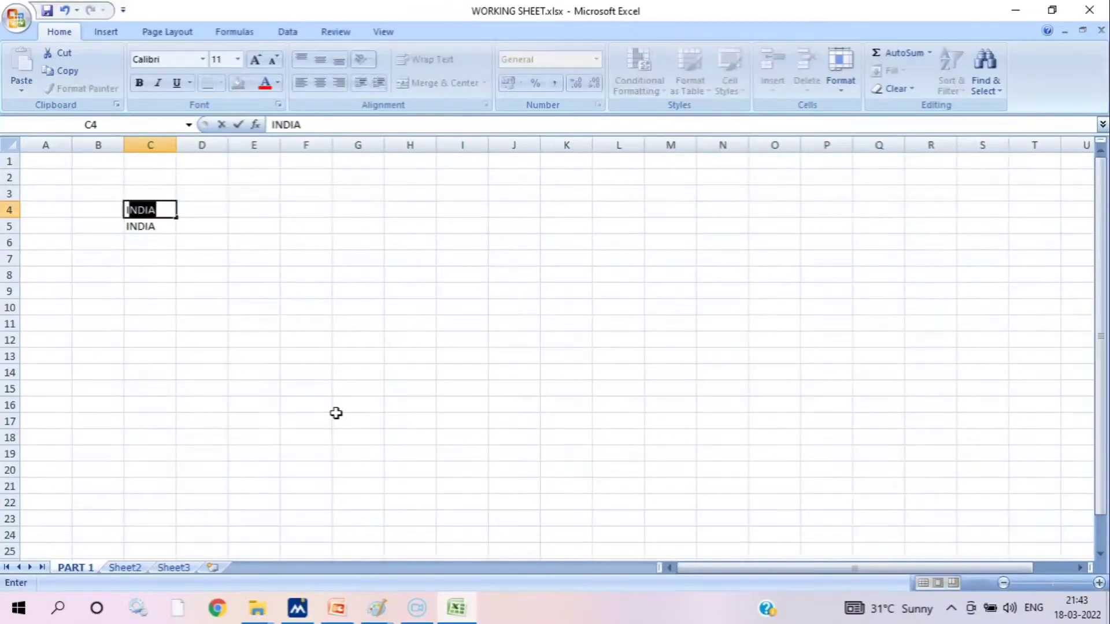
{"action": "type", "text": "NDIA"}
{"action": "left_click", "coordinate": [322, 354]}
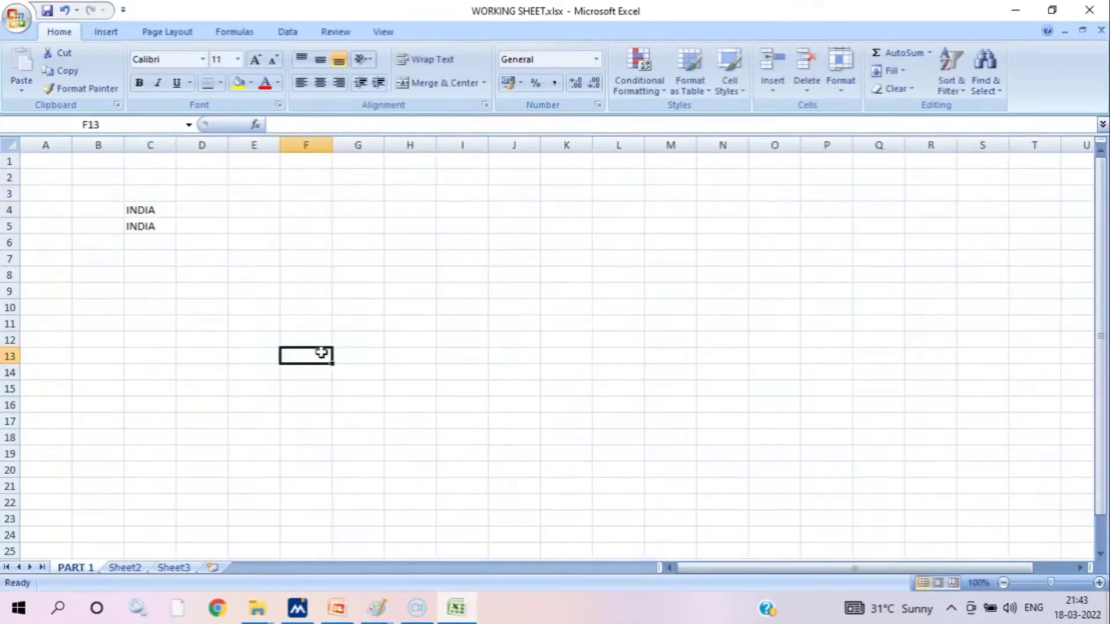
{"action": "left_click", "coordinate": [218, 207]}
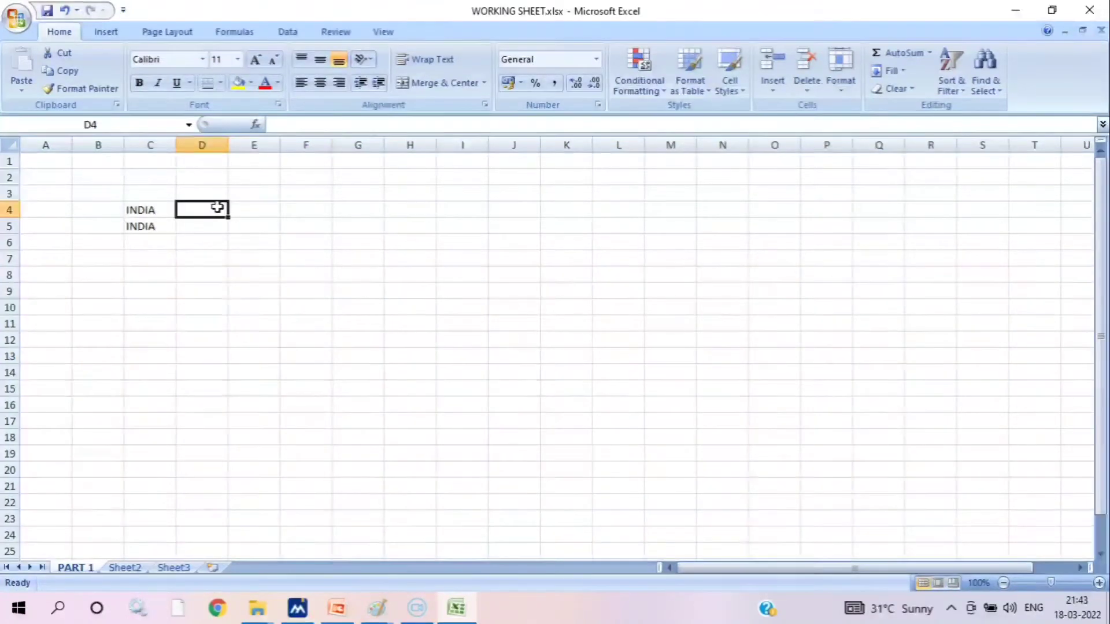
Overwrite cell C4 with GHJ, erase that text so the cell is empty, and select cell F5
{"action": "left_click", "coordinate": [165, 207]}
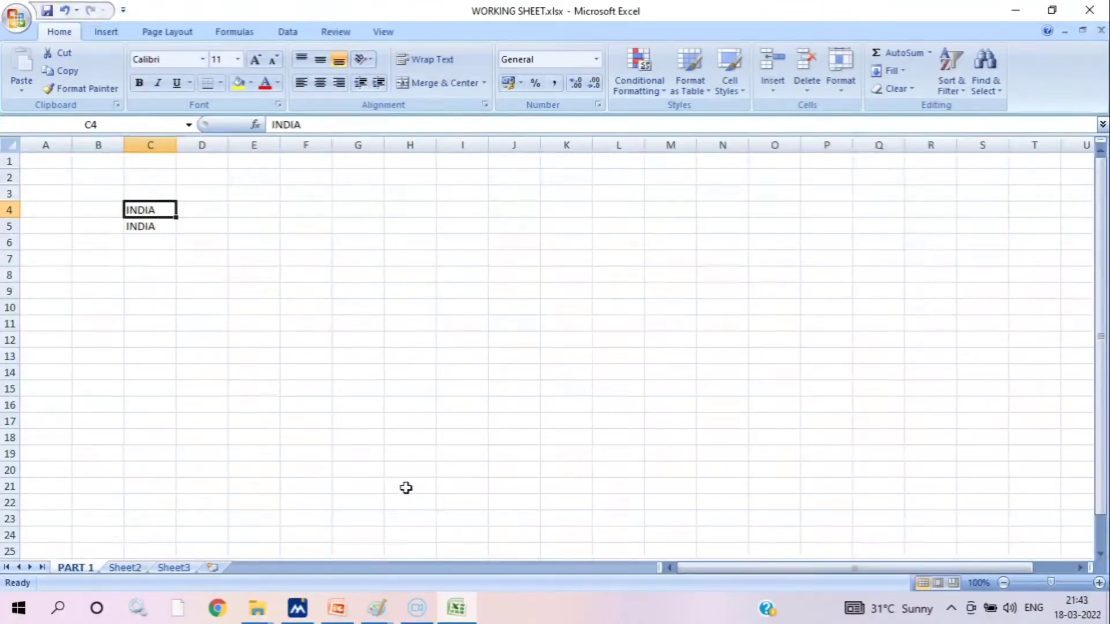
{"action": "type", "text": "GHJ"}
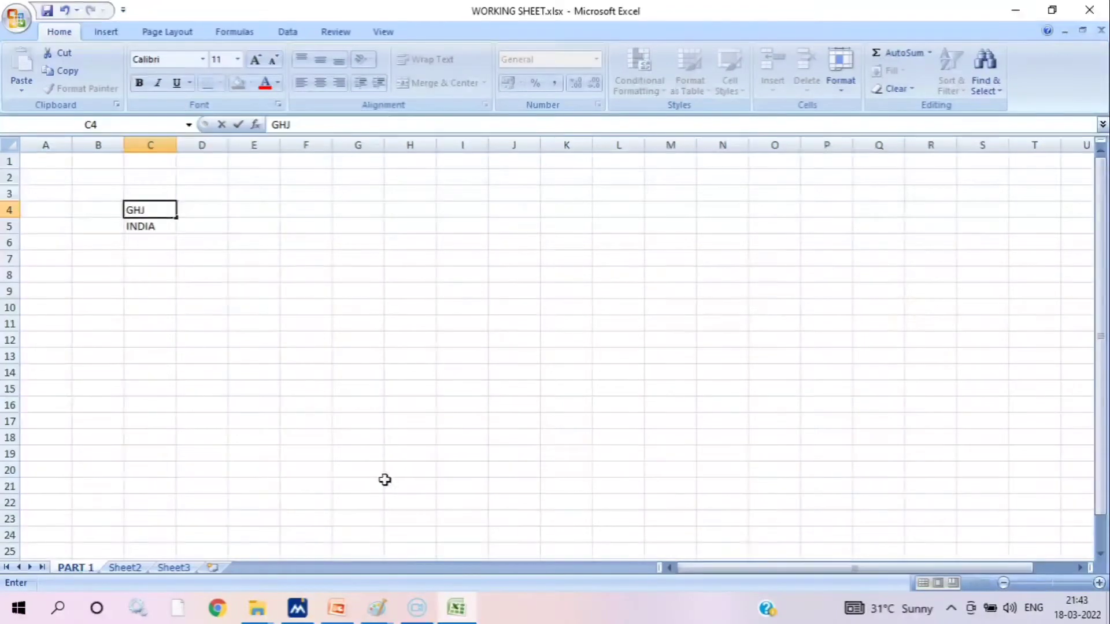
{"action": "key", "text": "BackSpace"}
{"action": "key", "text": "BackSpace"}
{"action": "key", "text": "BackSpace"}
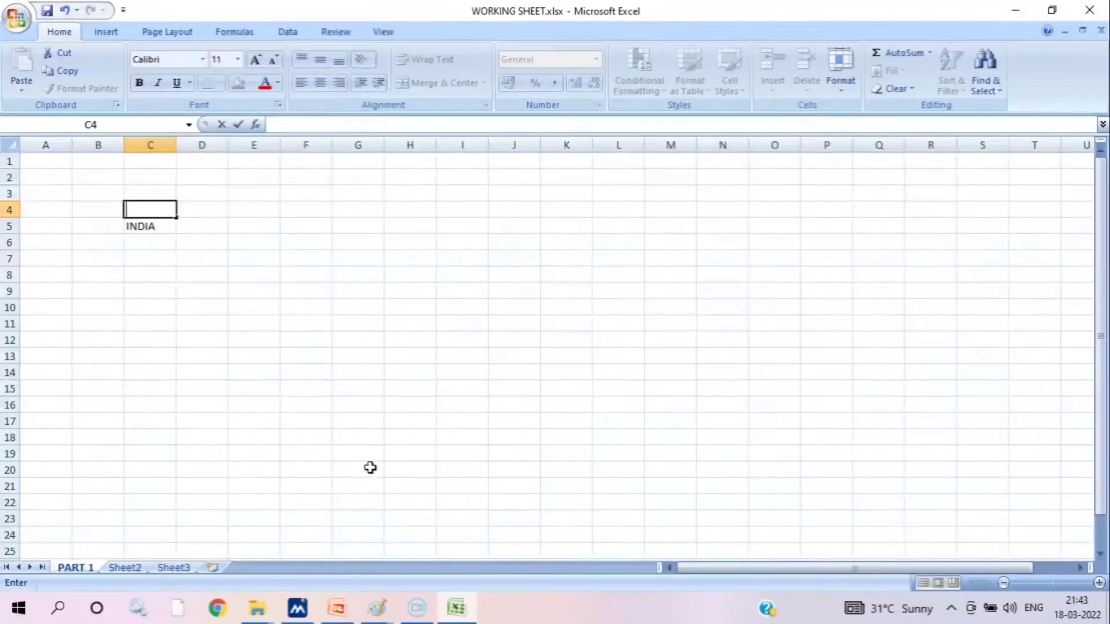
{"action": "left_click", "coordinate": [300, 231]}
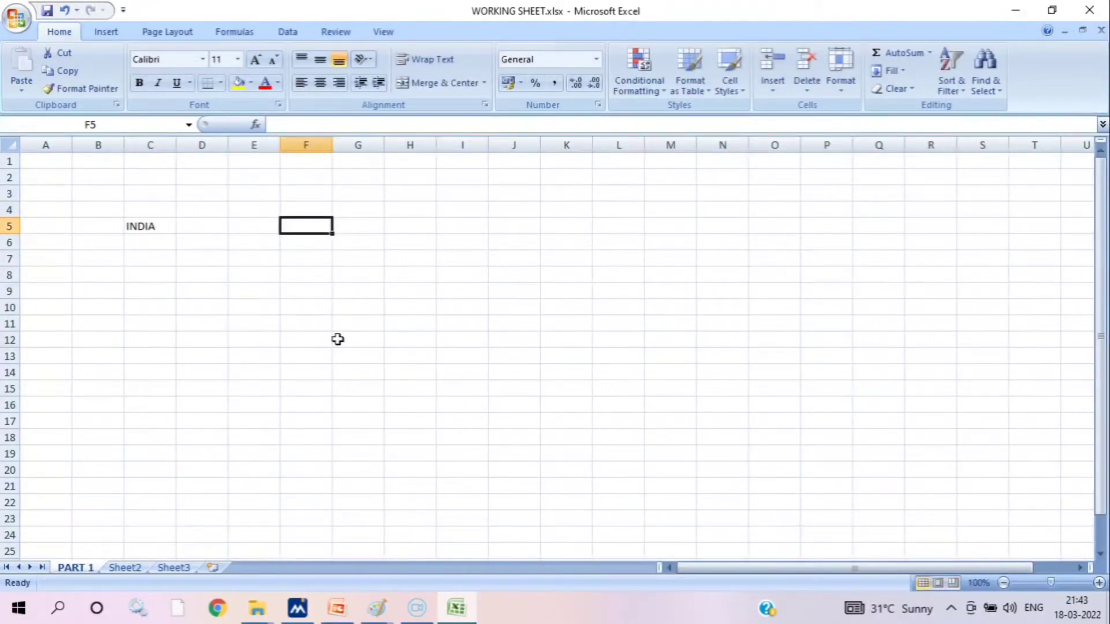
{"action": "type", "text": "F"}
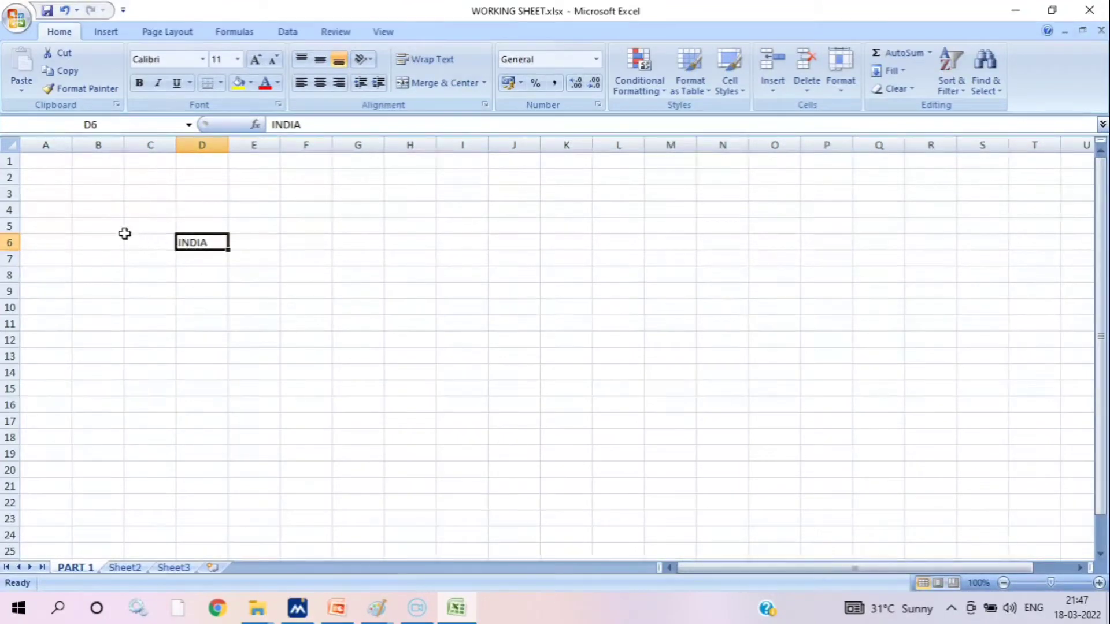
Select column D, row 6 and cell D6 to show the cell's address, and continue across row 6 to cell G6
{"action": "left_click", "coordinate": [191, 140]}
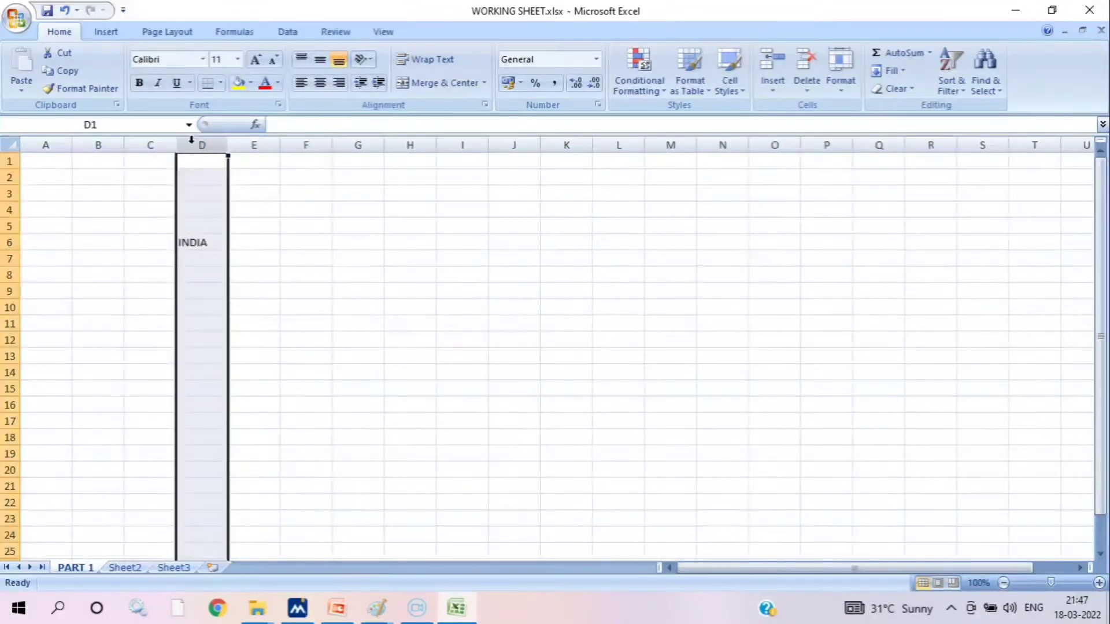
{"action": "left_click", "coordinate": [4, 242]}
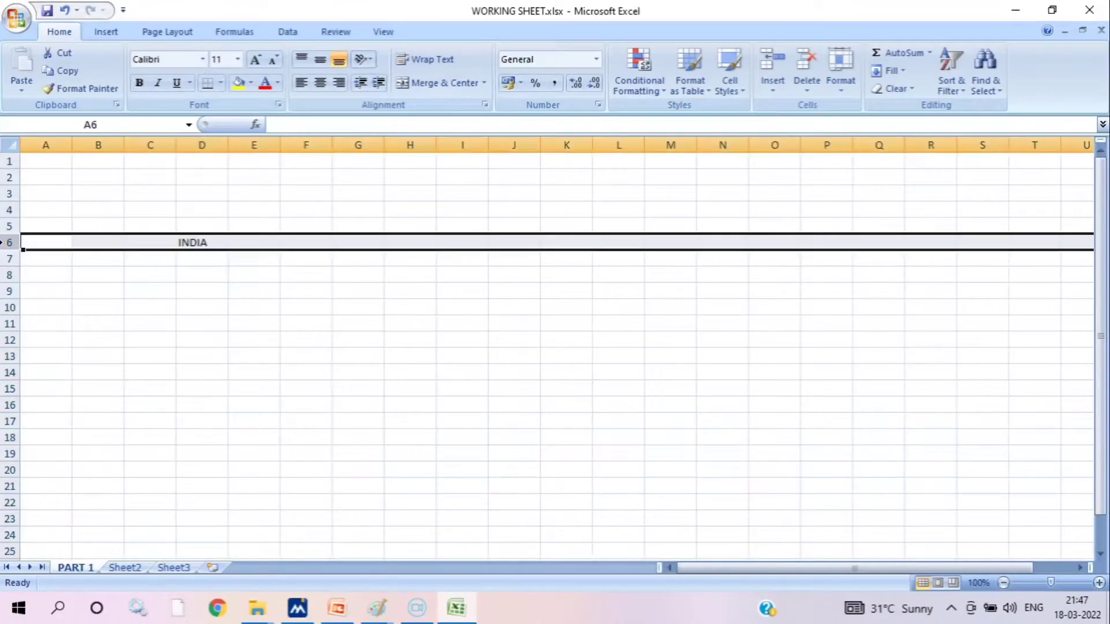
{"action": "left_click", "coordinate": [183, 242]}
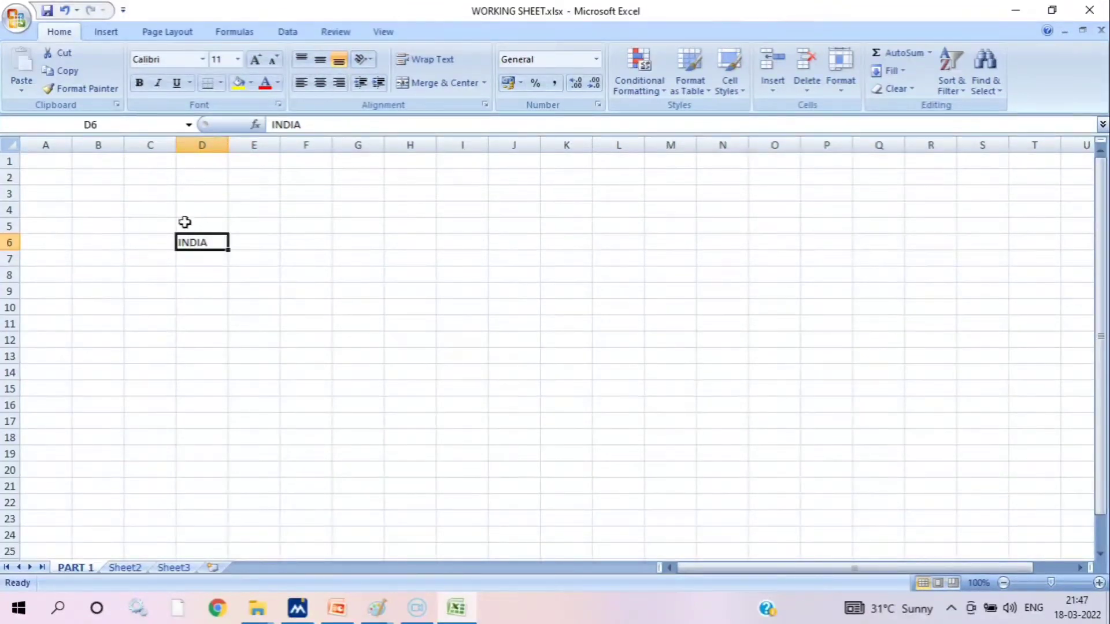
{"action": "left_click", "coordinate": [254, 241]}
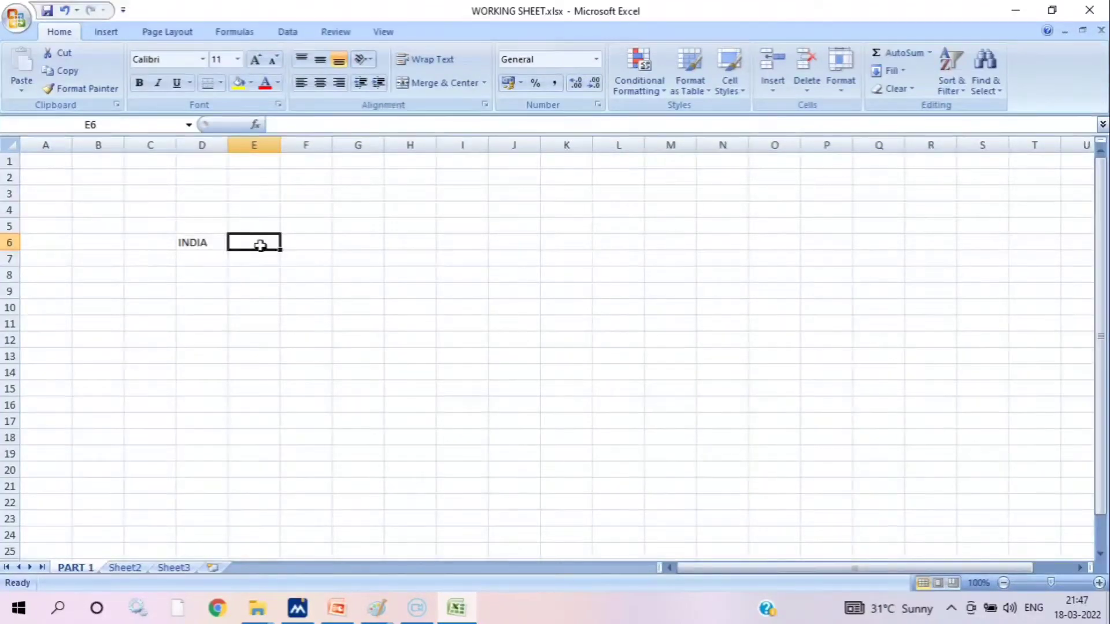
{"action": "left_click", "coordinate": [316, 242]}
{"action": "left_click", "coordinate": [363, 239]}
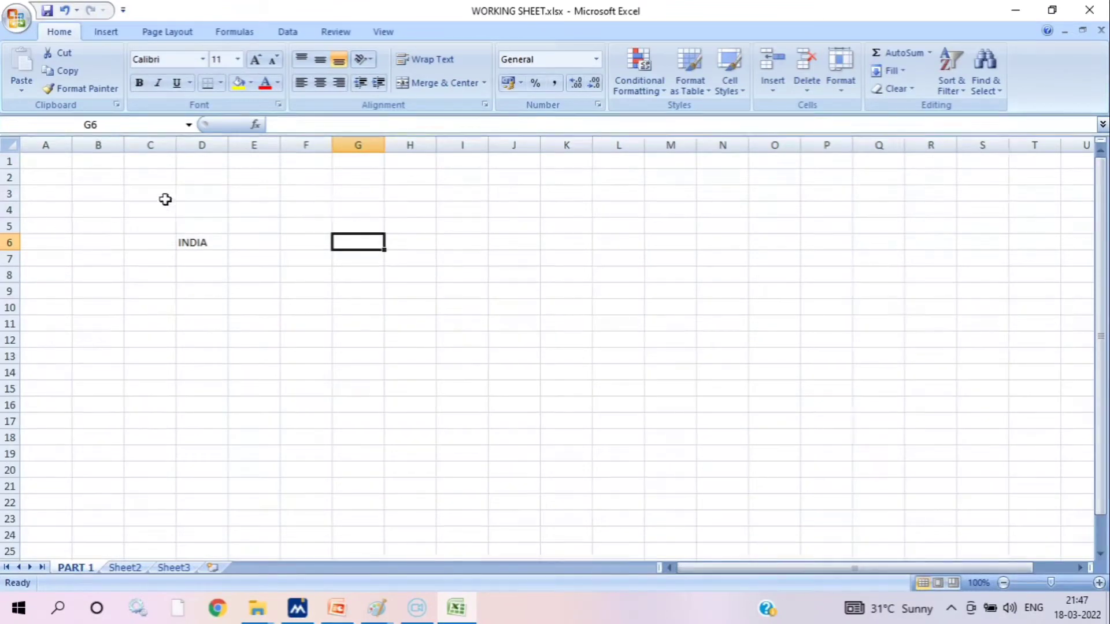
Cut INDIA from cell D6 and paste it into cell F6
{"action": "left_click", "coordinate": [204, 240]}
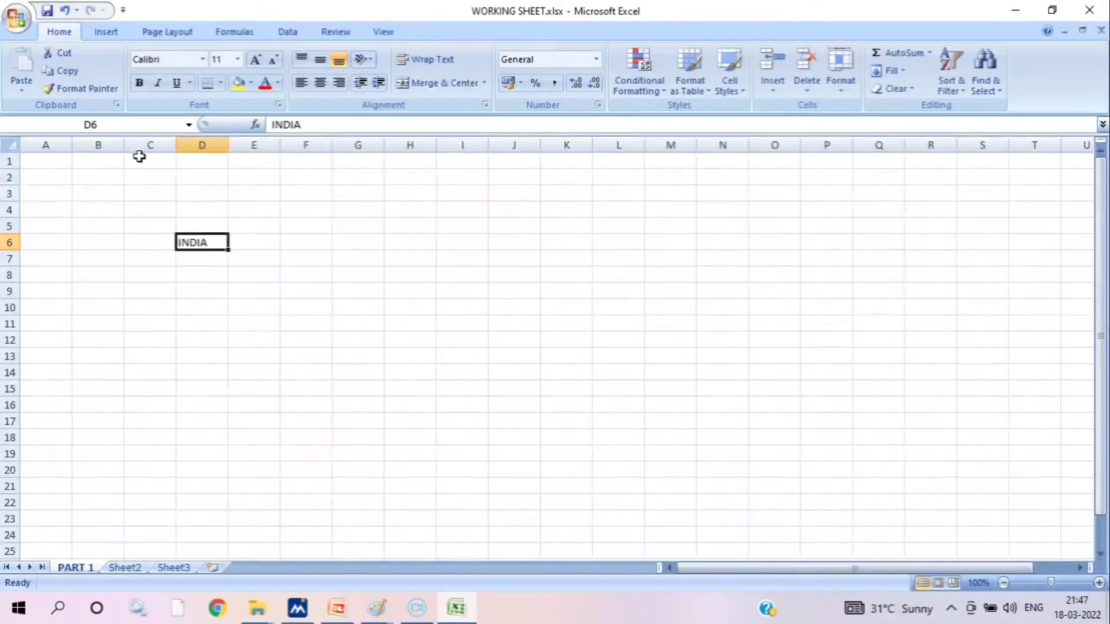
{"action": "left_click", "coordinate": [61, 54]}
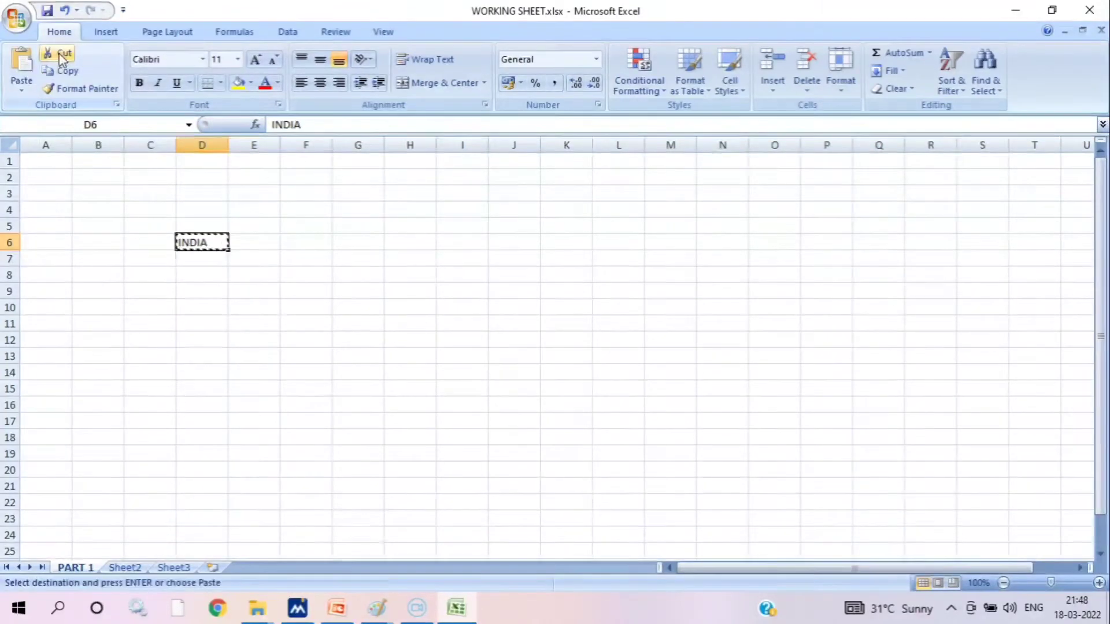
{"action": "left_click", "coordinate": [203, 208]}
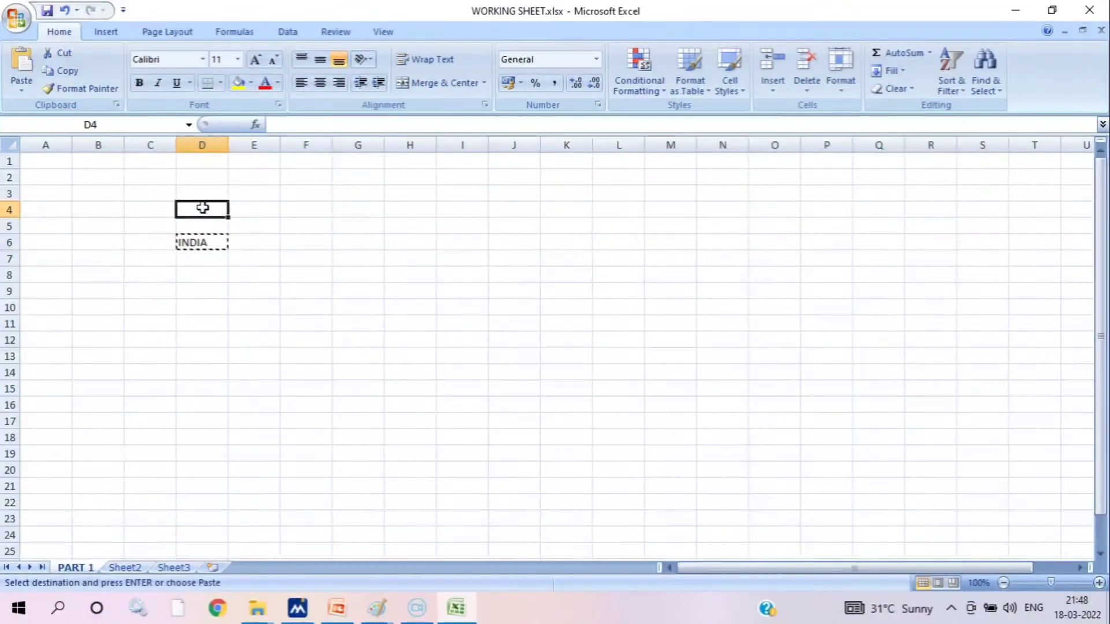
{"action": "left_click", "coordinate": [318, 226]}
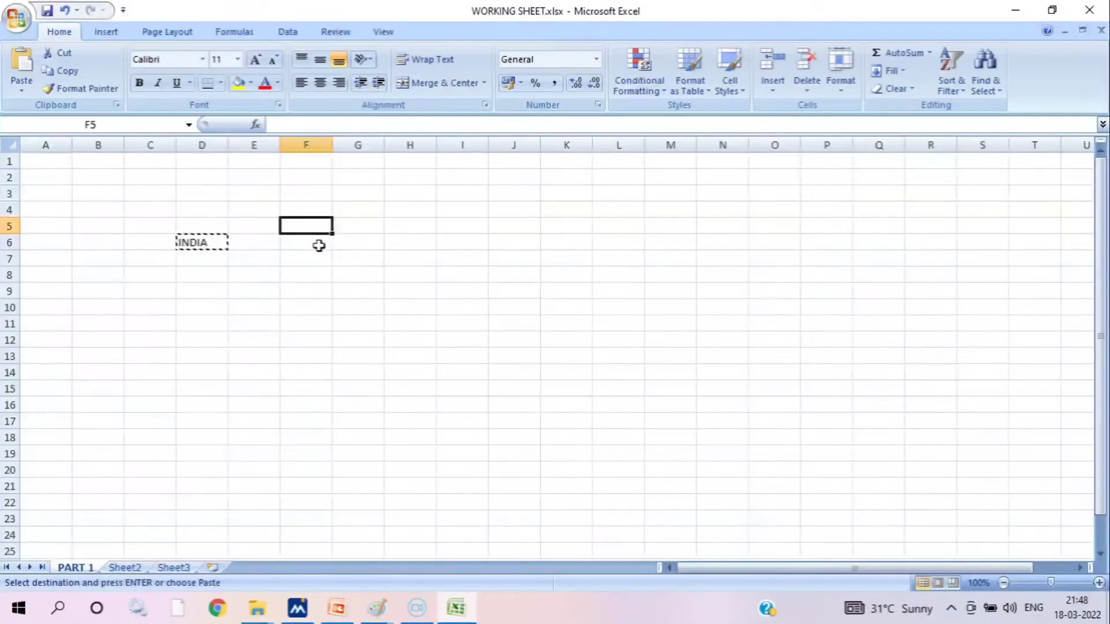
{"action": "left_click", "coordinate": [318, 243]}
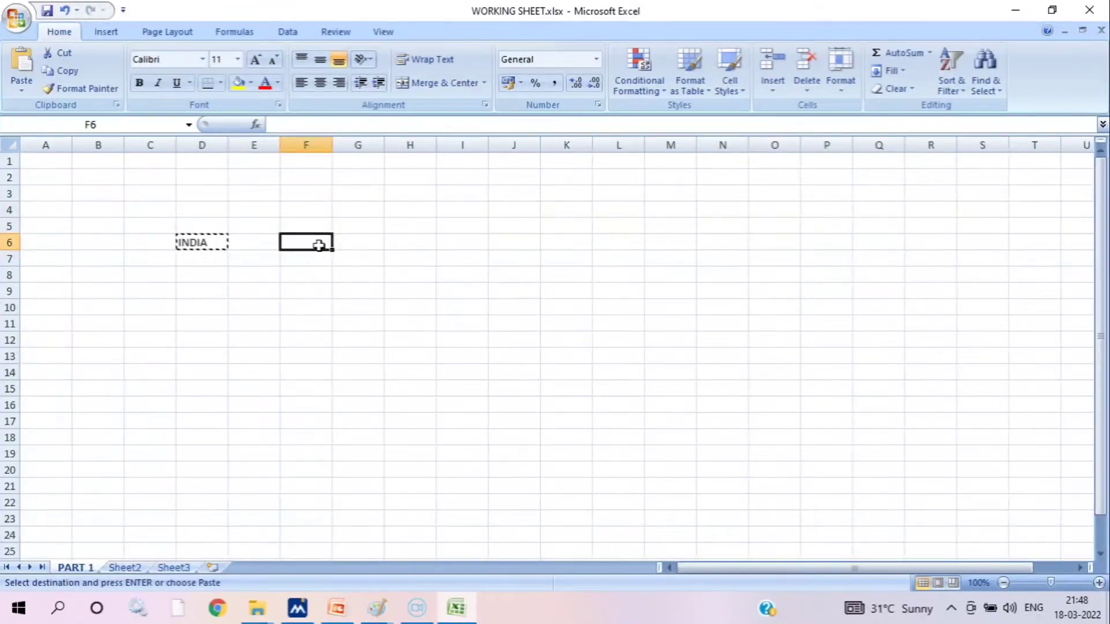
{"action": "left_click", "coordinate": [17, 67]}
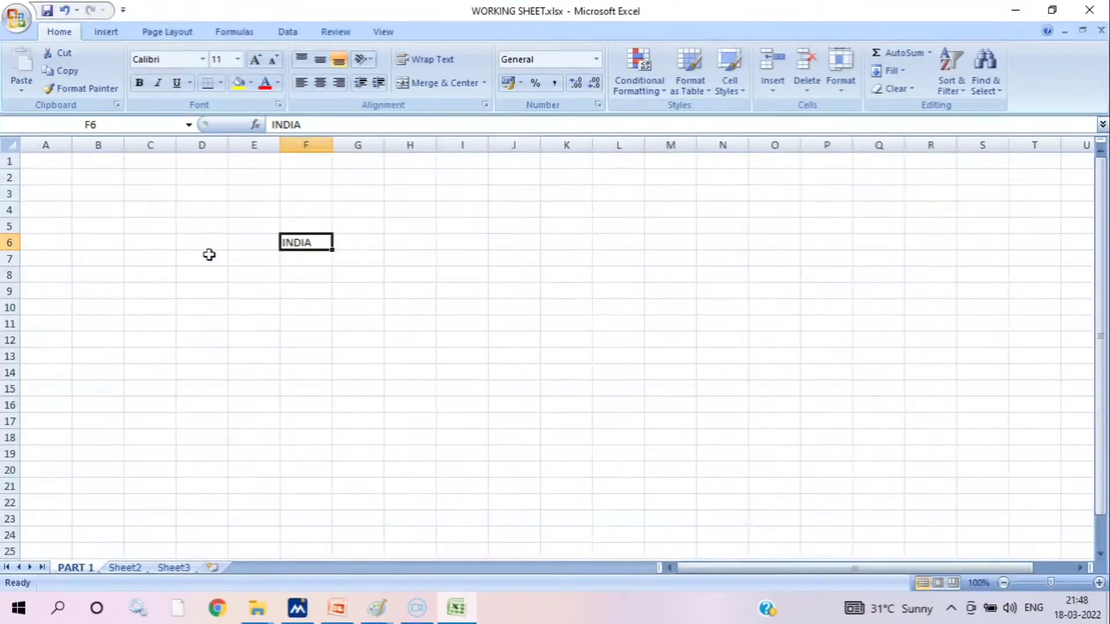
Copy INDIA from cell F6 and paste it into cell D6
{"action": "left_click", "coordinate": [193, 241]}
{"action": "left_click", "coordinate": [301, 243]}
{"action": "left_click", "coordinate": [65, 70]}
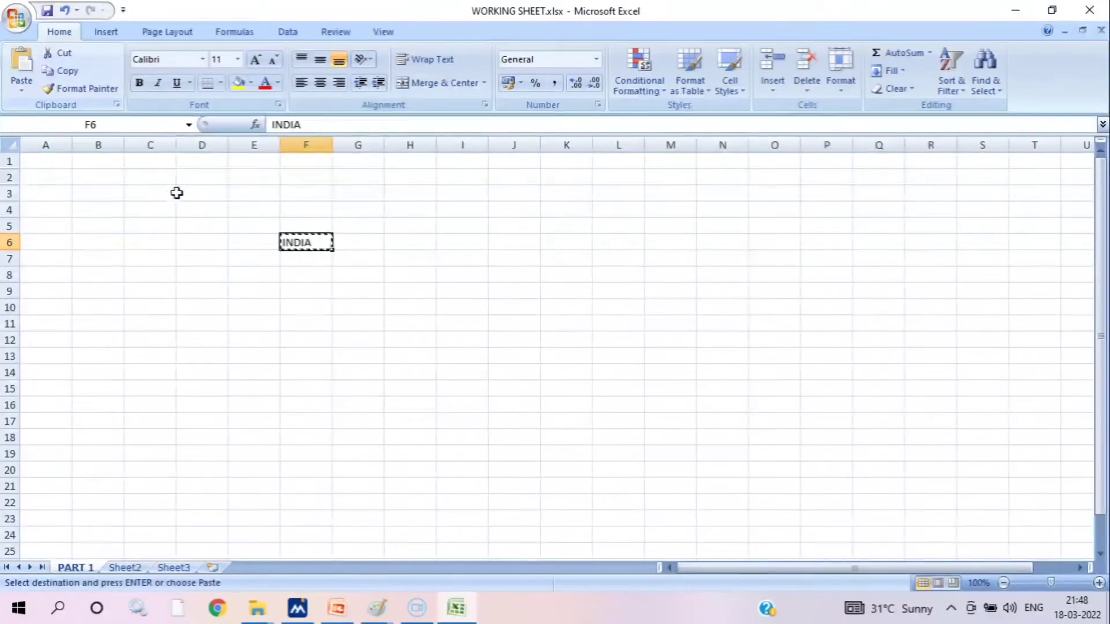
{"action": "left_click", "coordinate": [205, 240]}
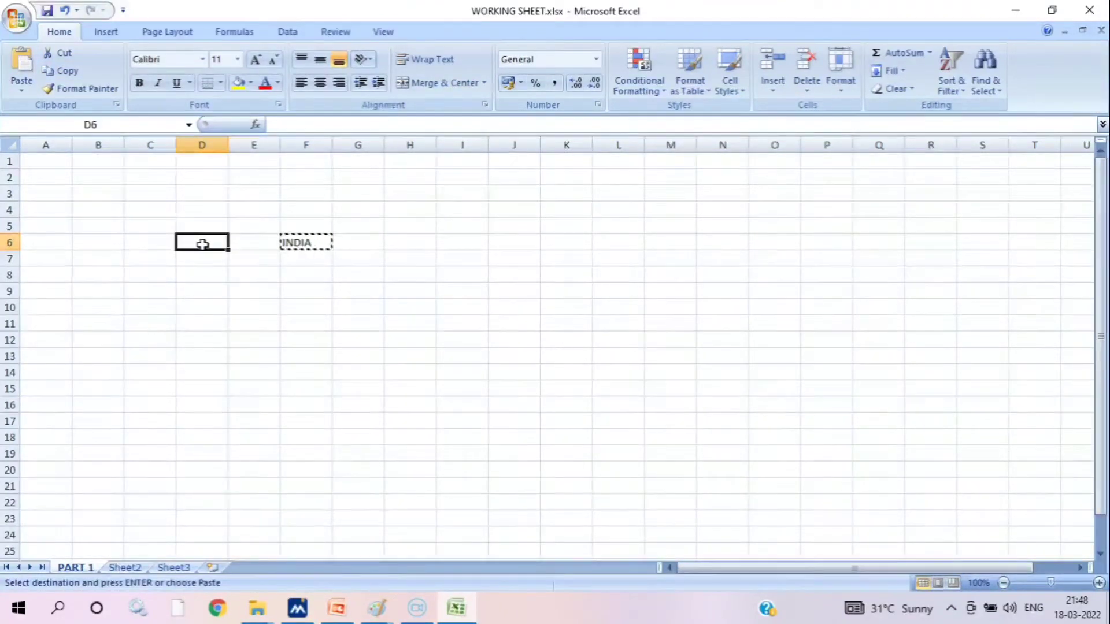
{"action": "left_click", "coordinate": [21, 64]}
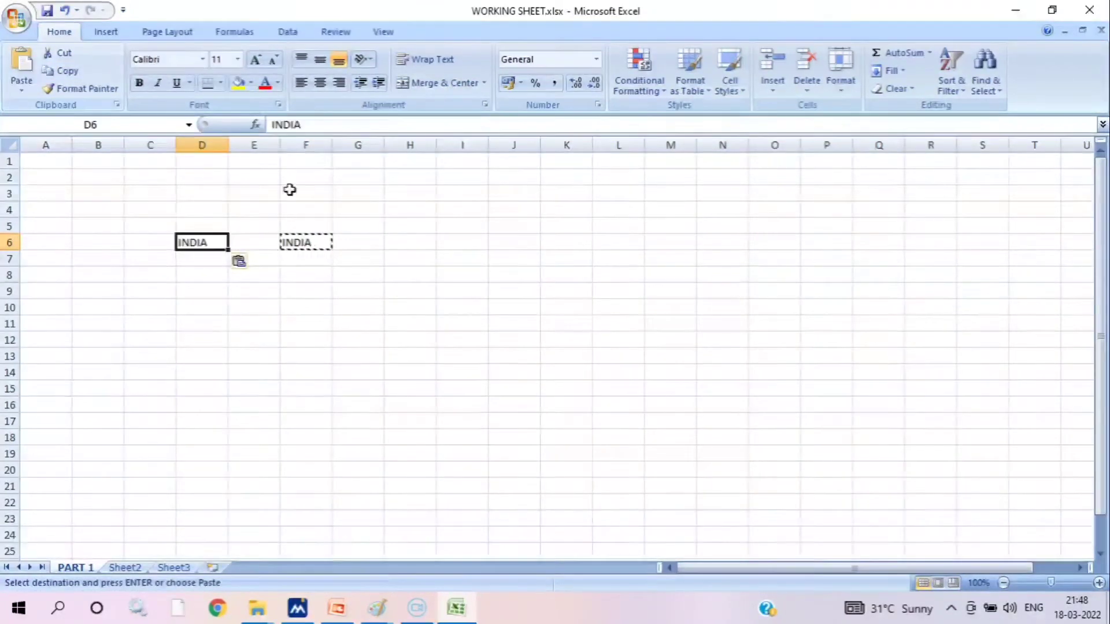
Paste another copy of INDIA from cell F6 into cell H6 on the same row
{"action": "left_click", "coordinate": [299, 239]}
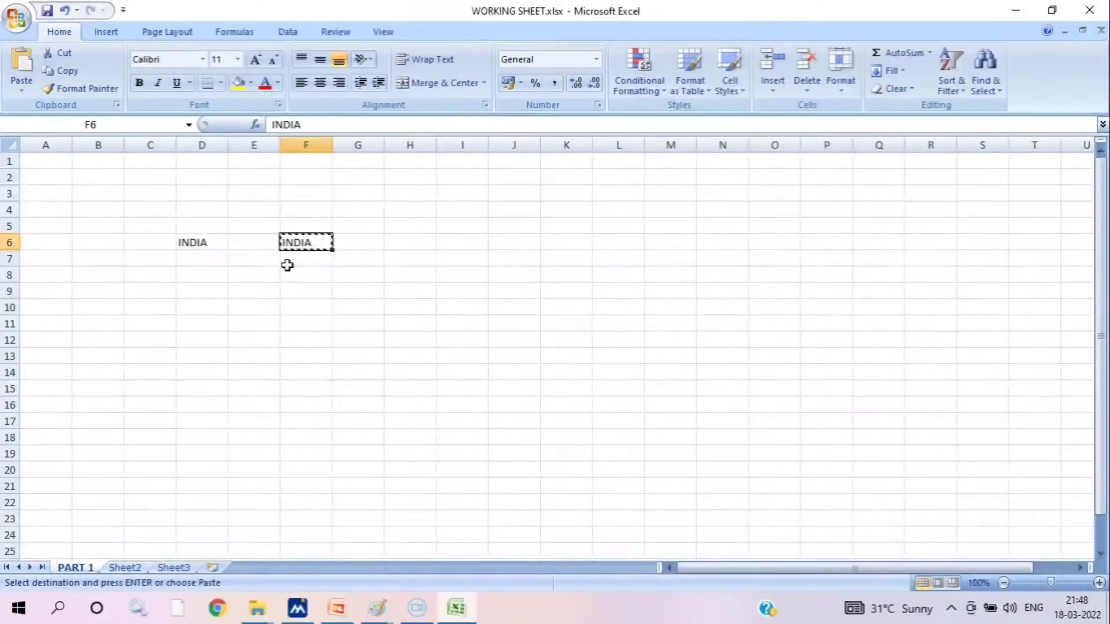
{"action": "left_click", "coordinate": [386, 243]}
{"action": "left_click", "coordinate": [309, 244]}
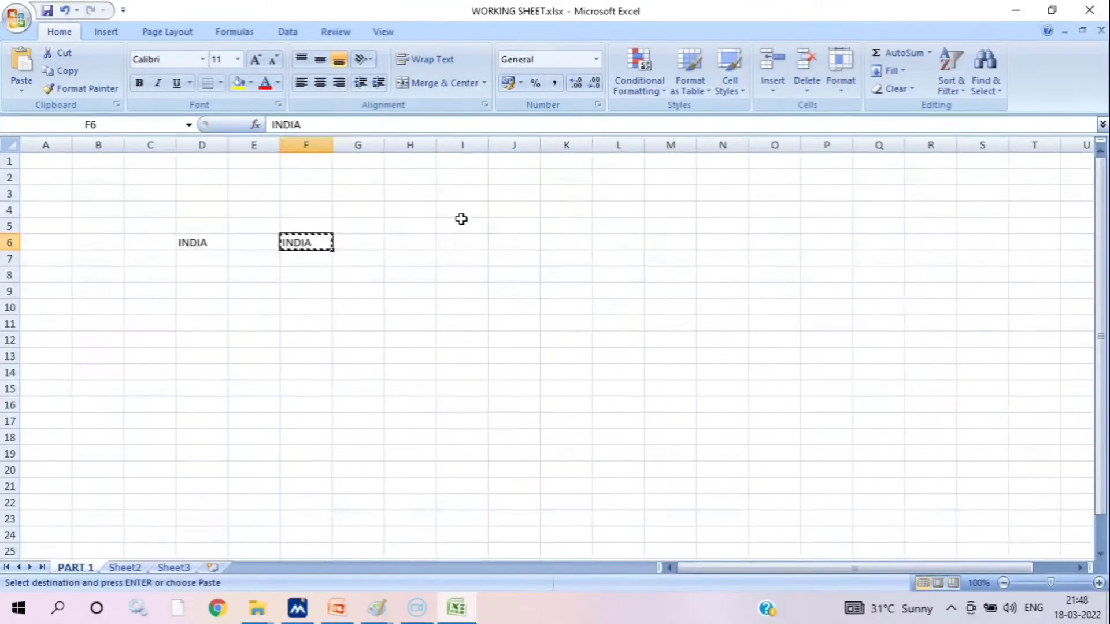
{"action": "left_click", "coordinate": [428, 191]}
{"action": "left_click", "coordinate": [407, 257]}
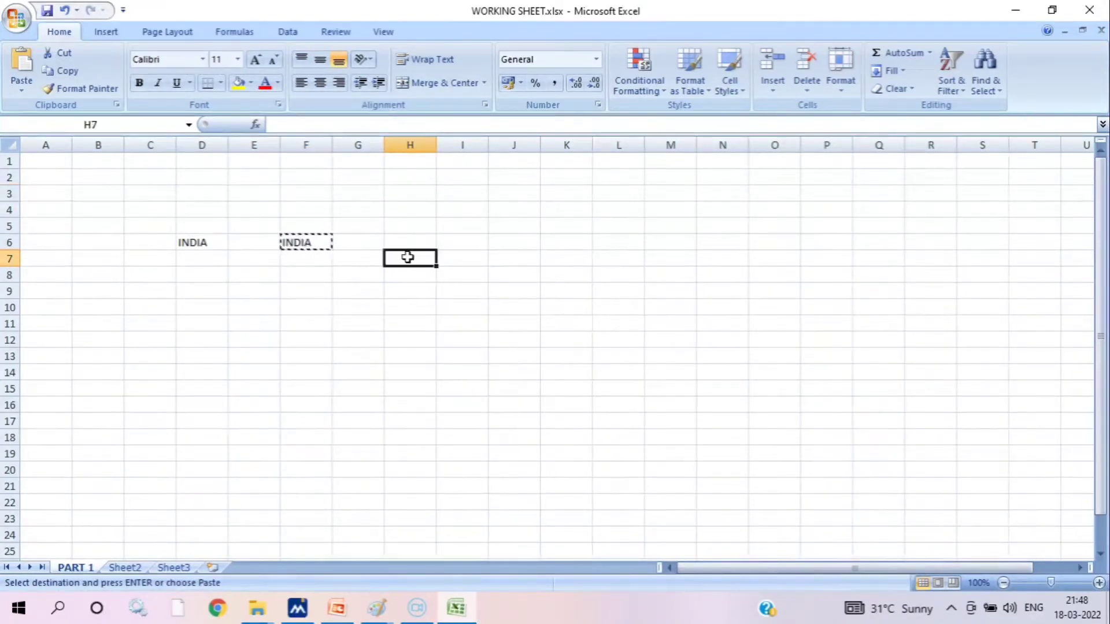
{"action": "left_click", "coordinate": [408, 239]}
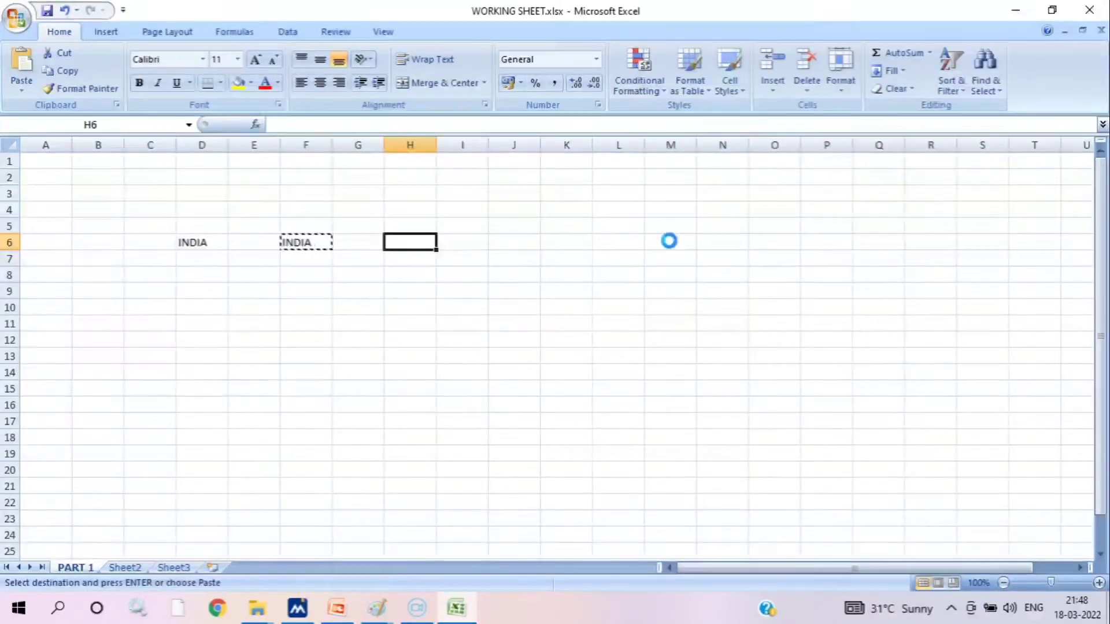
{"action": "key", "text": "ctrl+v"}
Move INDIA from cell F6 to cell F8 with cut and paste
{"action": "left_click", "coordinate": [320, 242]}
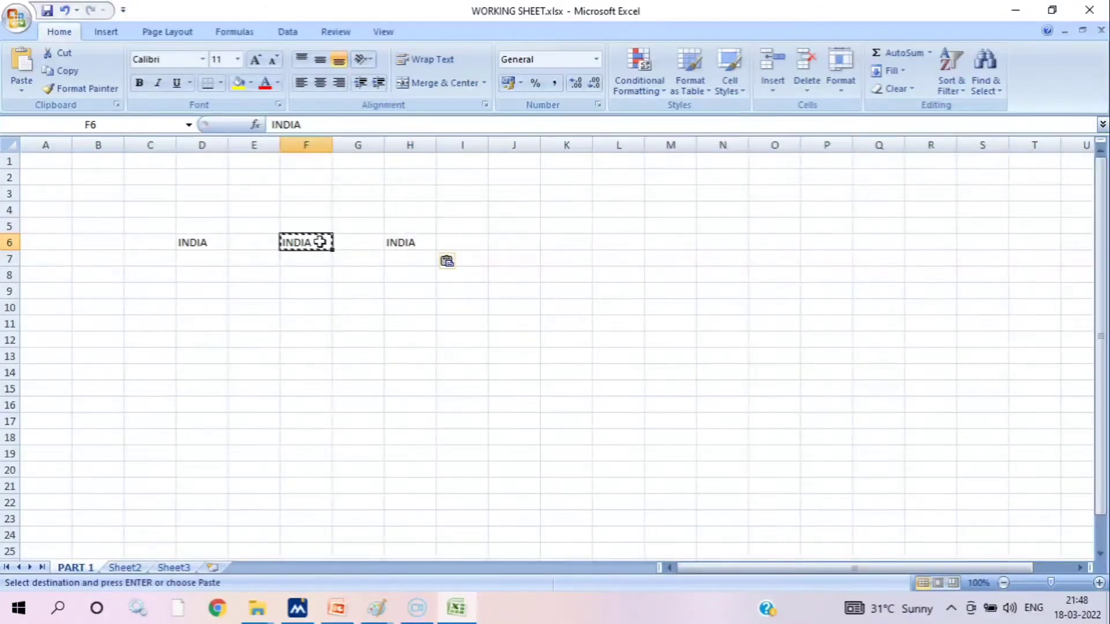
{"action": "key", "text": "ctrl+x"}
{"action": "left_click", "coordinate": [306, 276]}
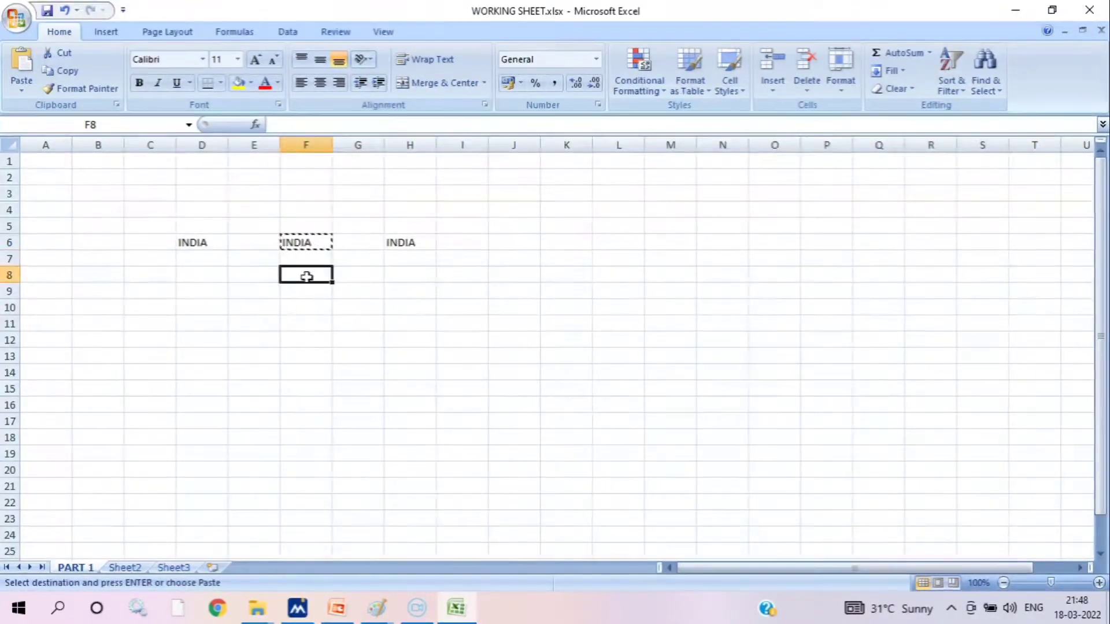
{"action": "key", "text": "ctrl+v"}
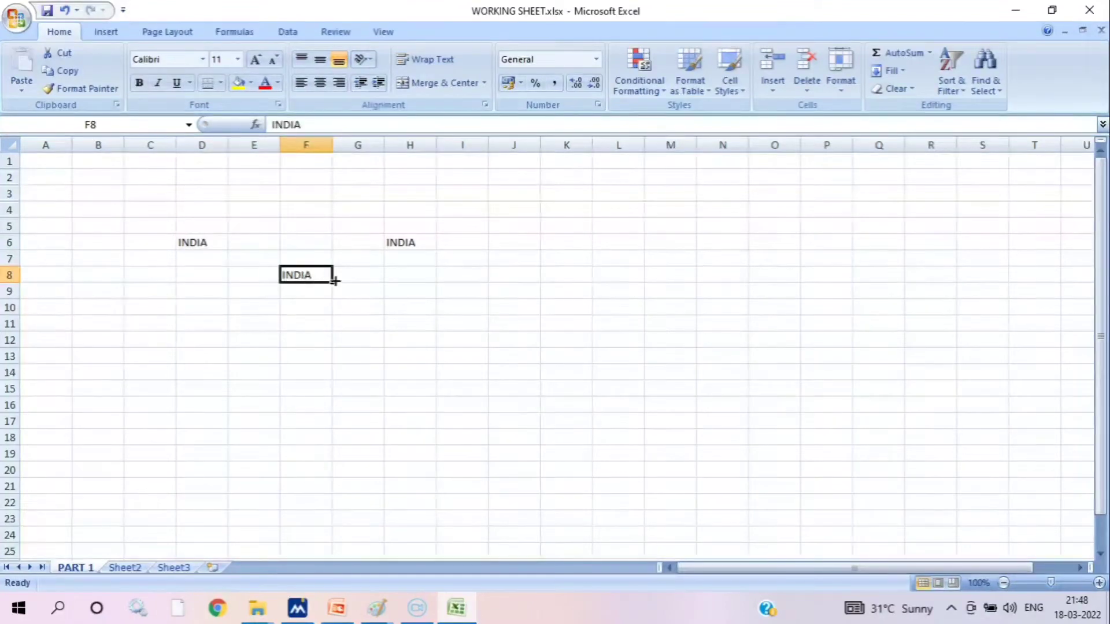
Fill the background of cell D6 with the standard yellow colour
{"action": "left_click", "coordinate": [69, 92]}
{"action": "left_click", "coordinate": [216, 240]}
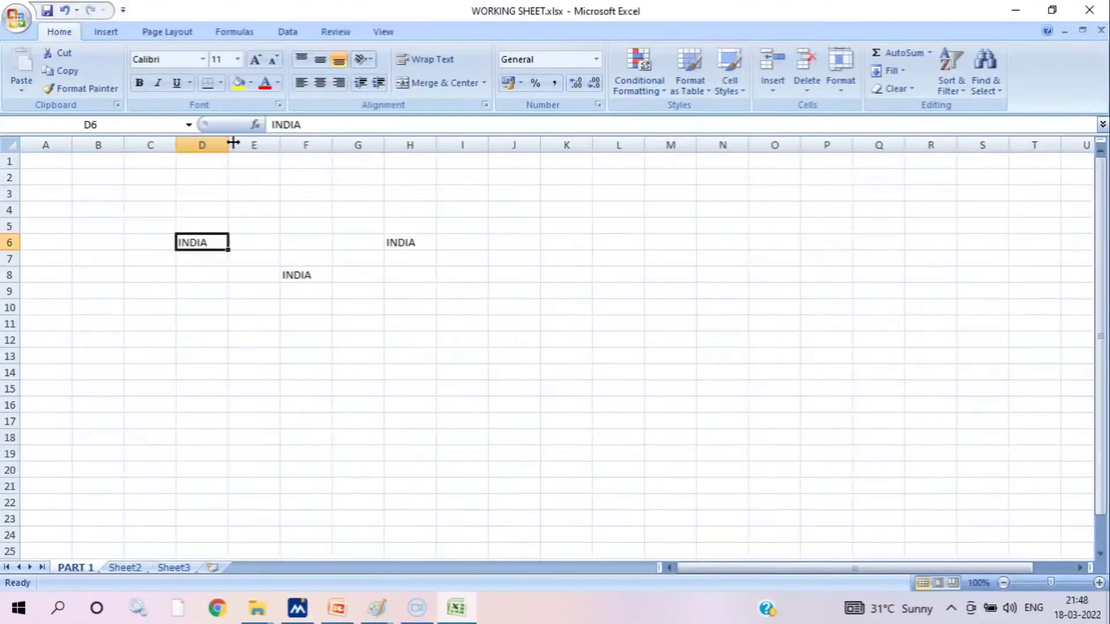
{"action": "left_click", "coordinate": [251, 84]}
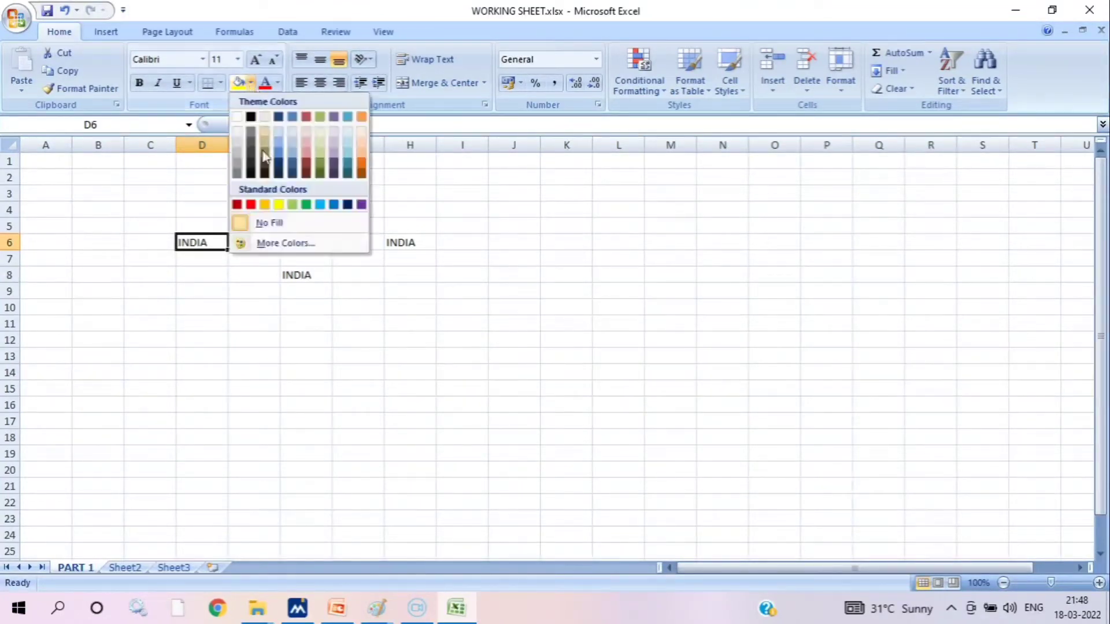
{"action": "left_click", "coordinate": [280, 204]}
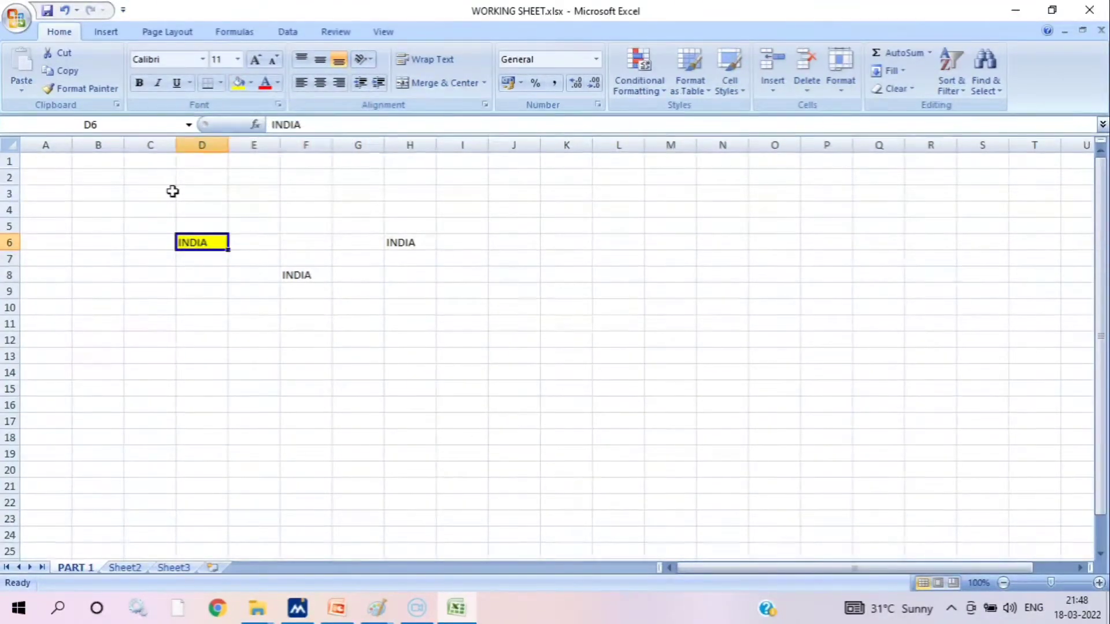
Make the INDIA text in cell D6 bold and give it the standard red font colour
{"action": "left_click", "coordinate": [312, 275]}
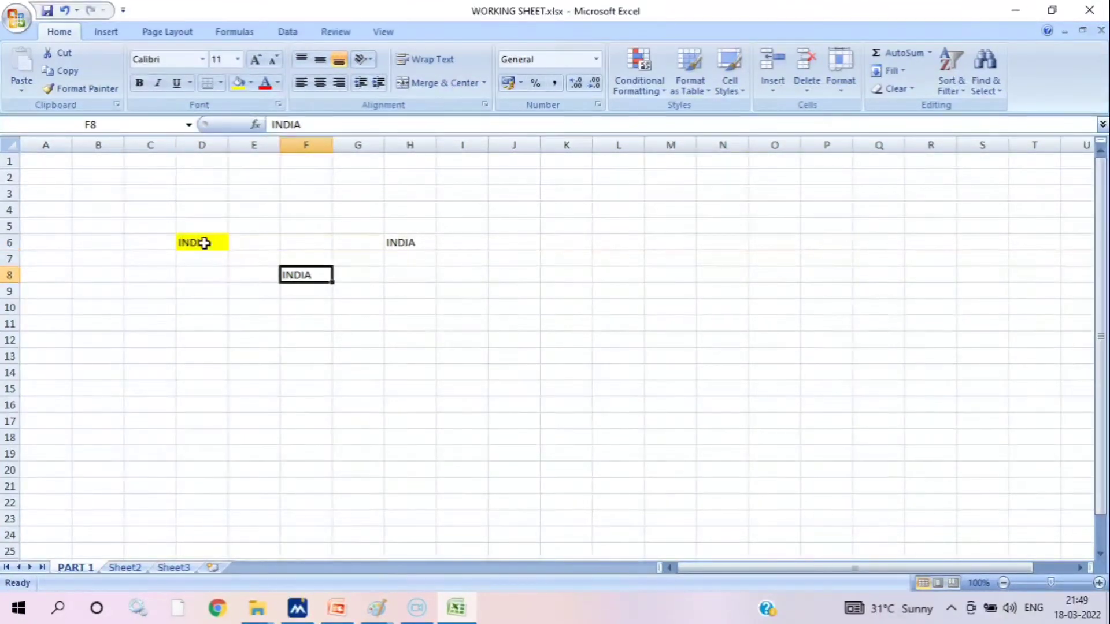
{"action": "left_click", "coordinate": [223, 244]}
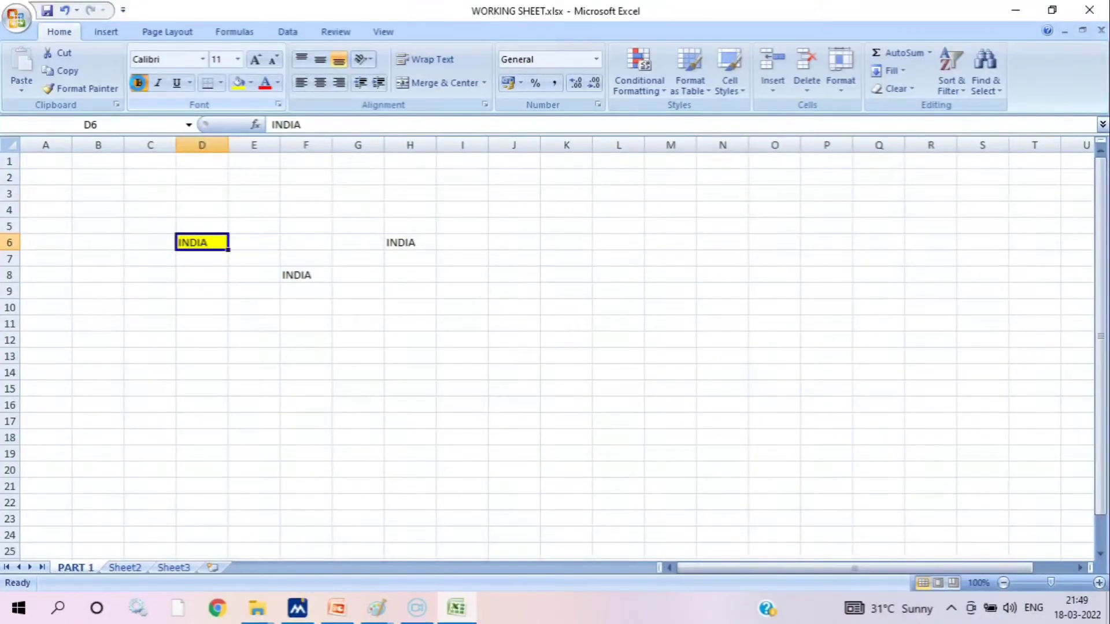
{"action": "left_click", "coordinate": [139, 83]}
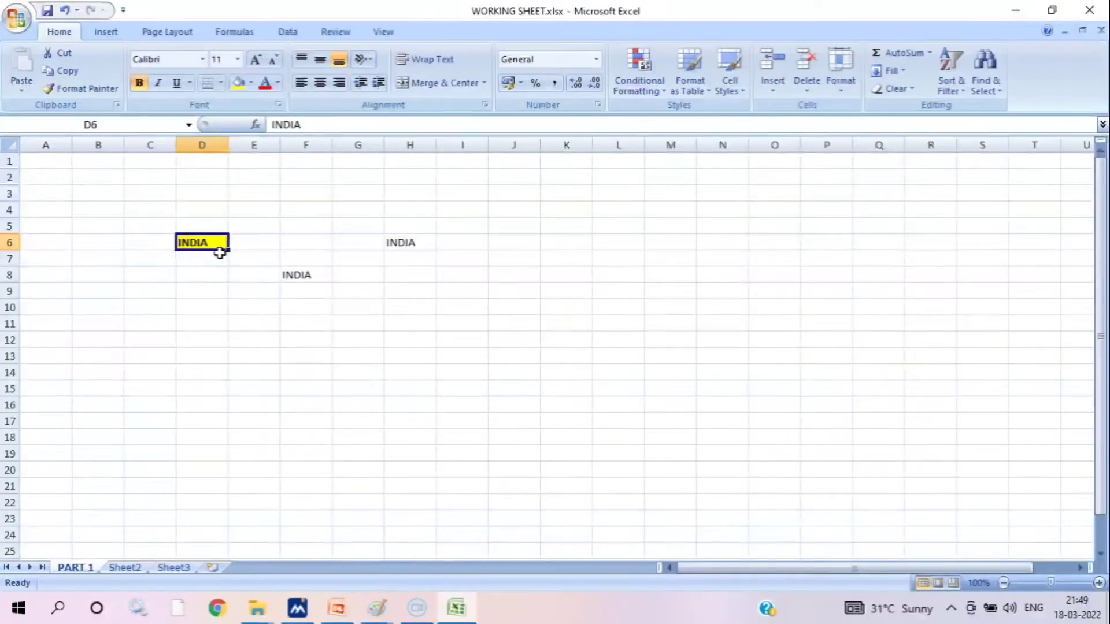
{"action": "left_click", "coordinate": [278, 84]}
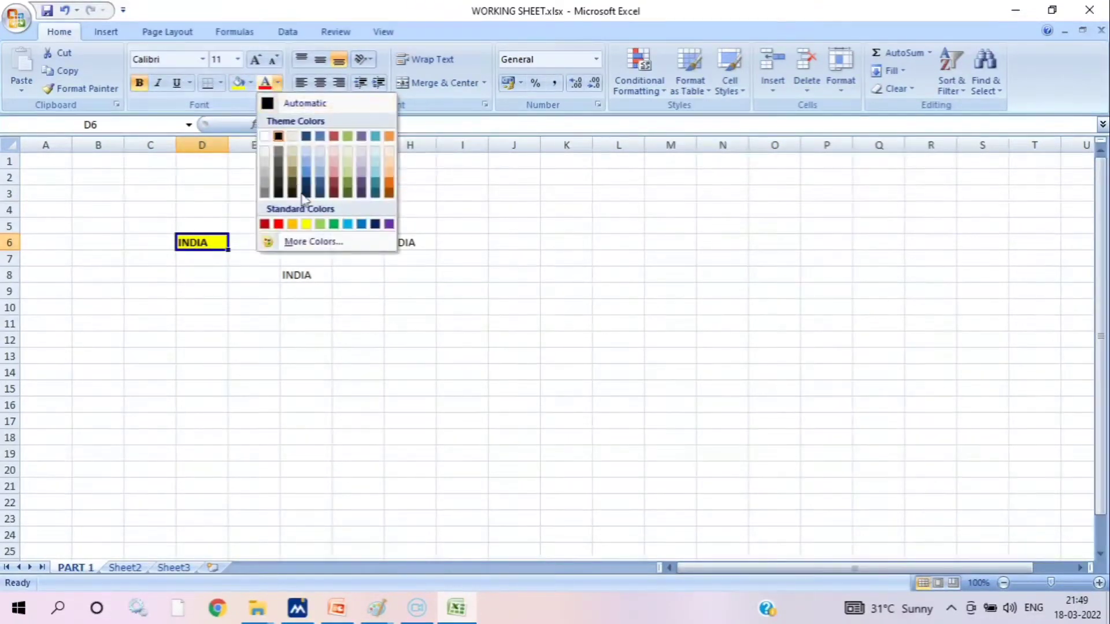
{"action": "left_click", "coordinate": [282, 223]}
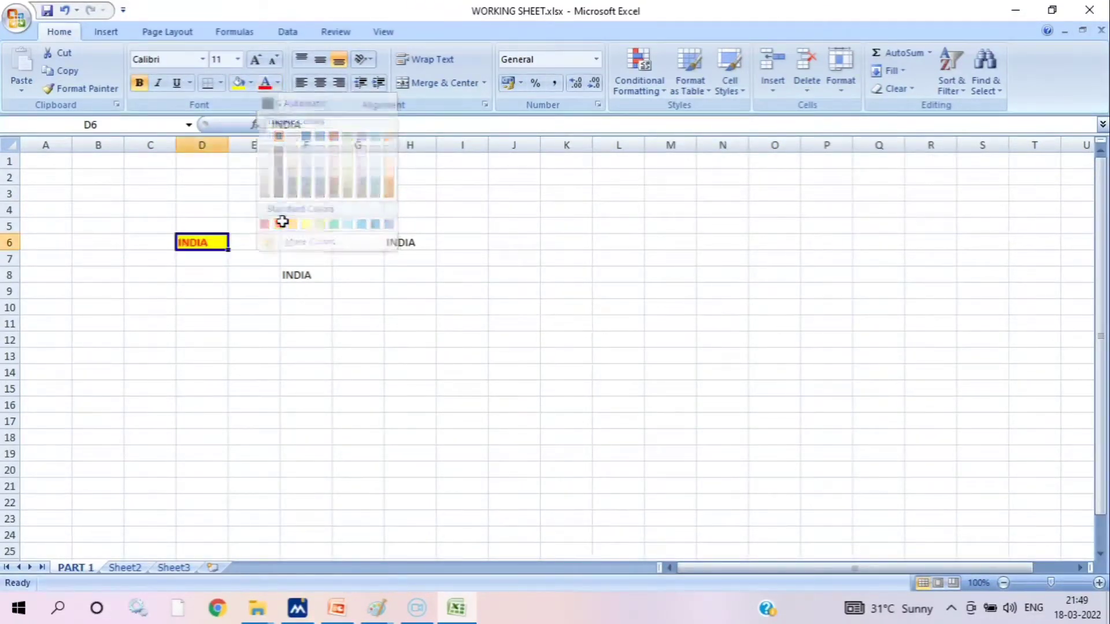
{"action": "left_click", "coordinate": [278, 84]}
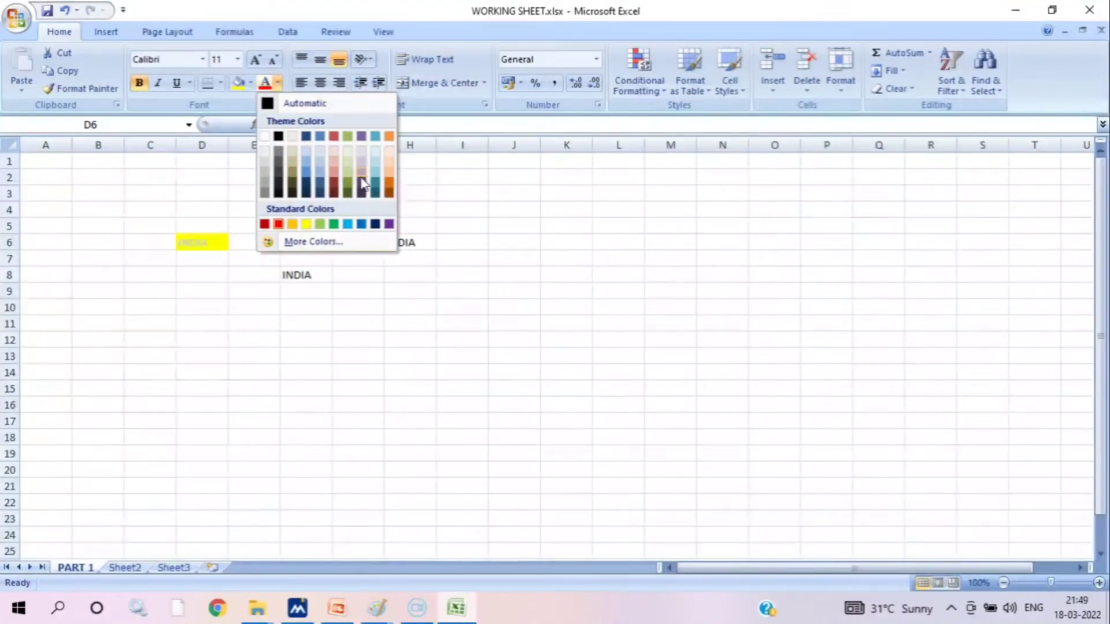
{"action": "left_click", "coordinate": [442, 202]}
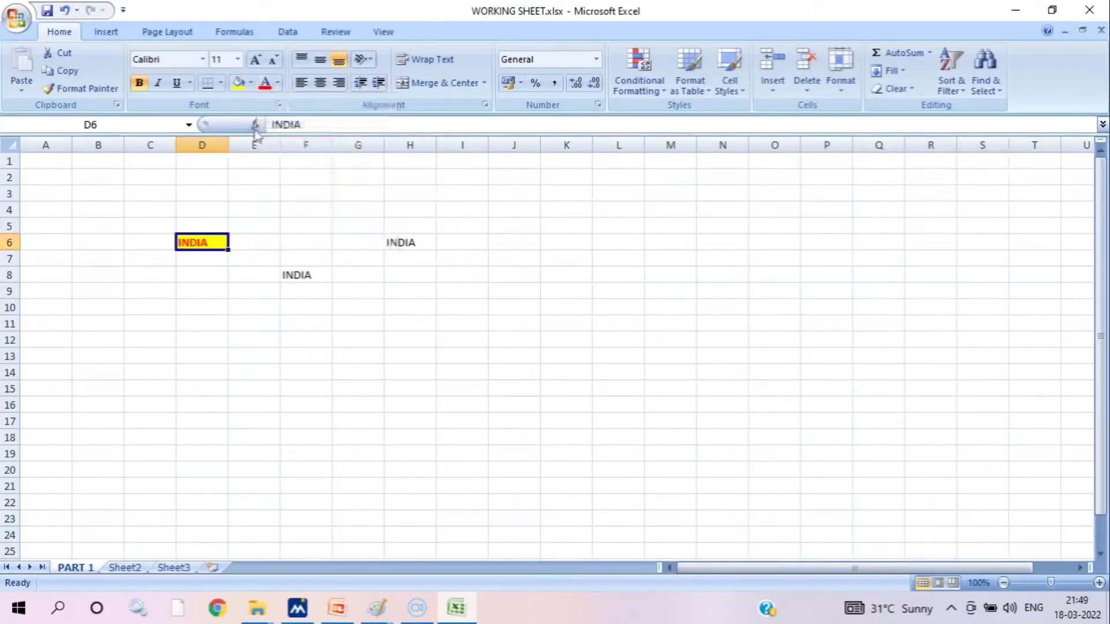
{"action": "left_click", "coordinate": [250, 86]}
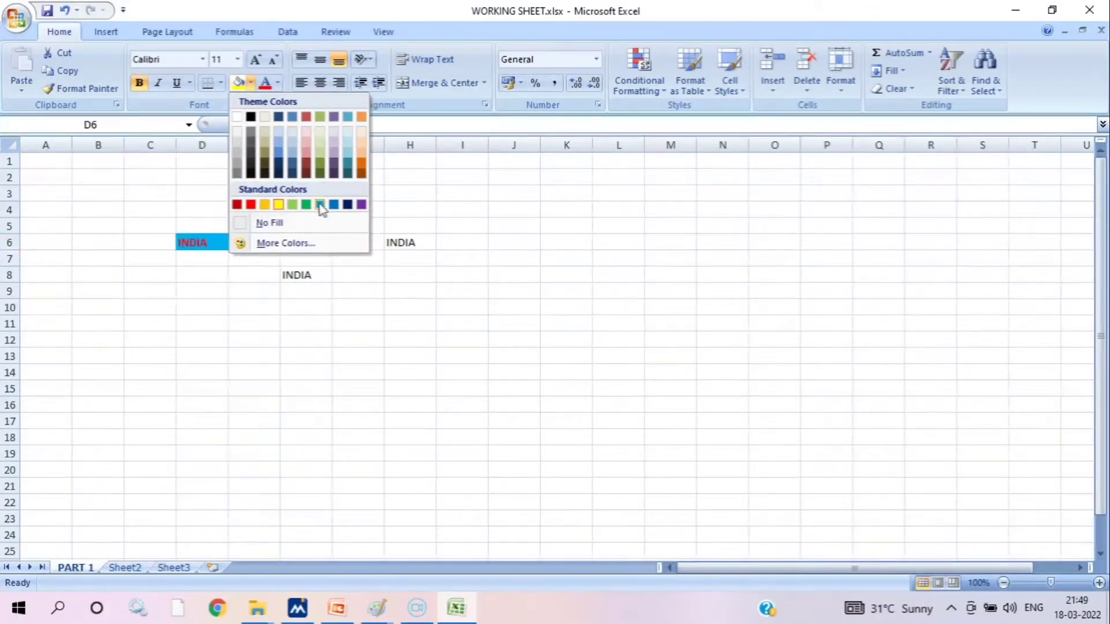
{"action": "left_click", "coordinate": [439, 210]}
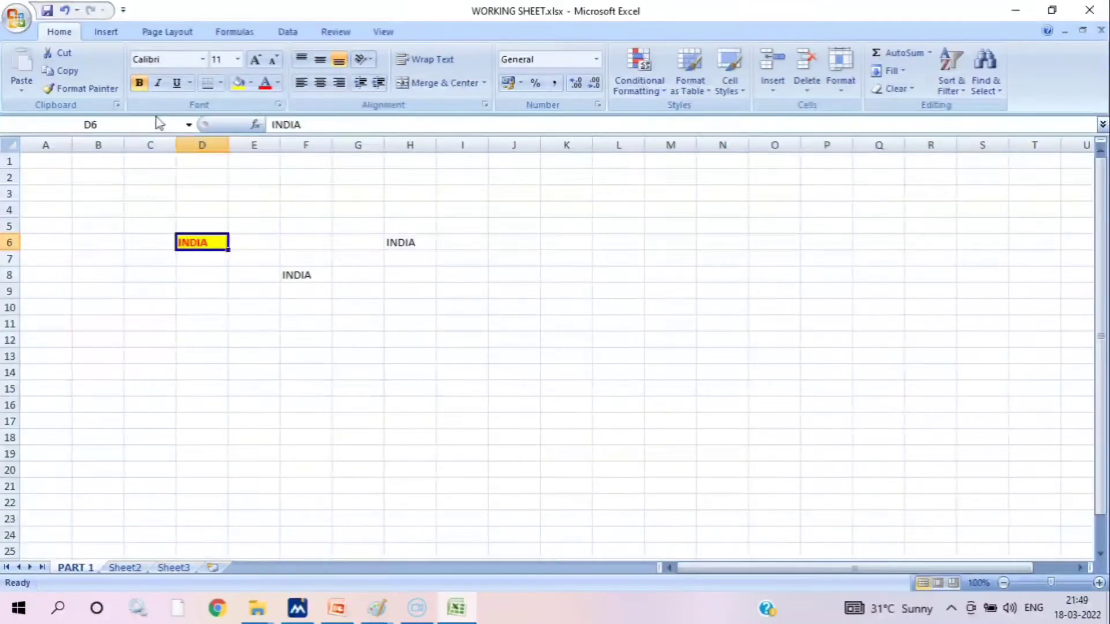
Copy the formatting of cell D6 onto the INDIA text in cell F8 with Format Painter
{"action": "left_click", "coordinate": [297, 275]}
{"action": "left_click", "coordinate": [212, 243]}
{"action": "left_click", "coordinate": [313, 279]}
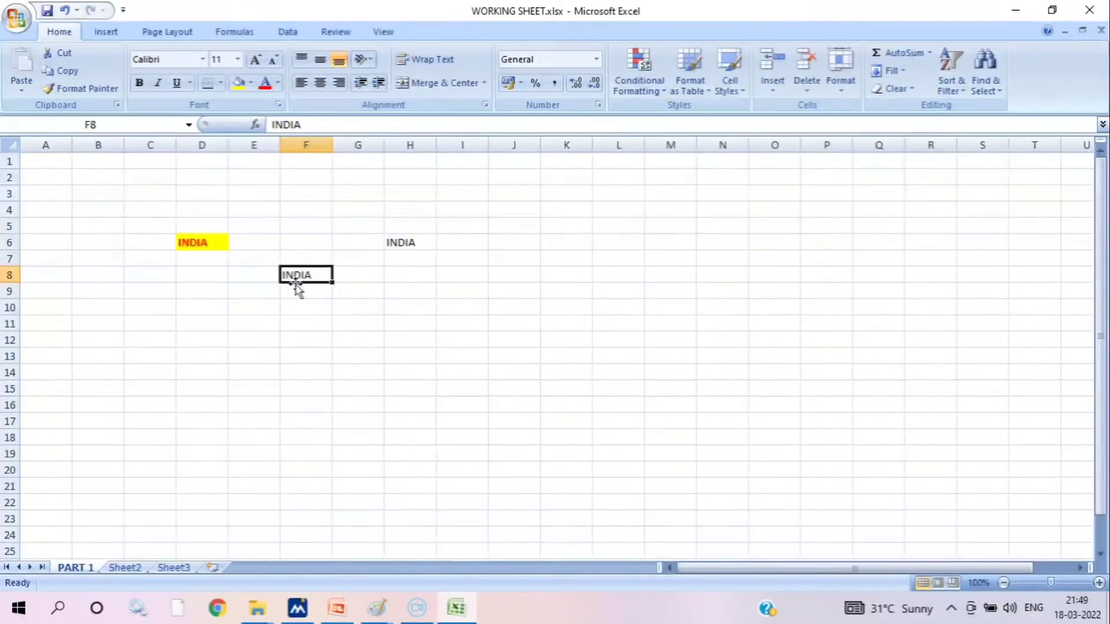
{"action": "left_click", "coordinate": [218, 242]}
{"action": "left_click", "coordinate": [75, 90]}
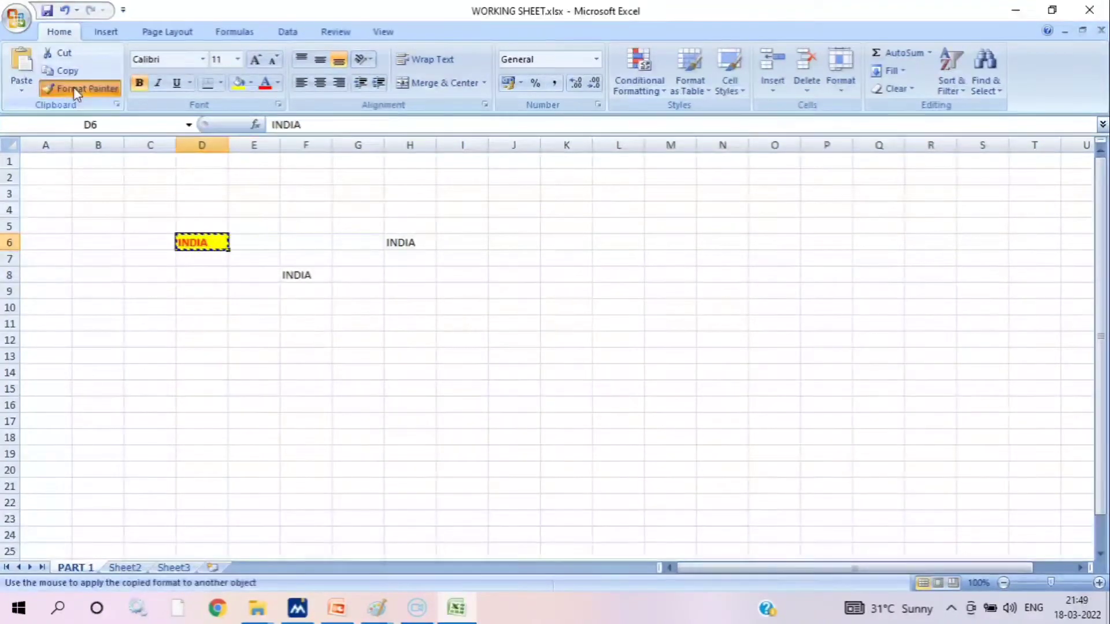
{"action": "left_click", "coordinate": [308, 273]}
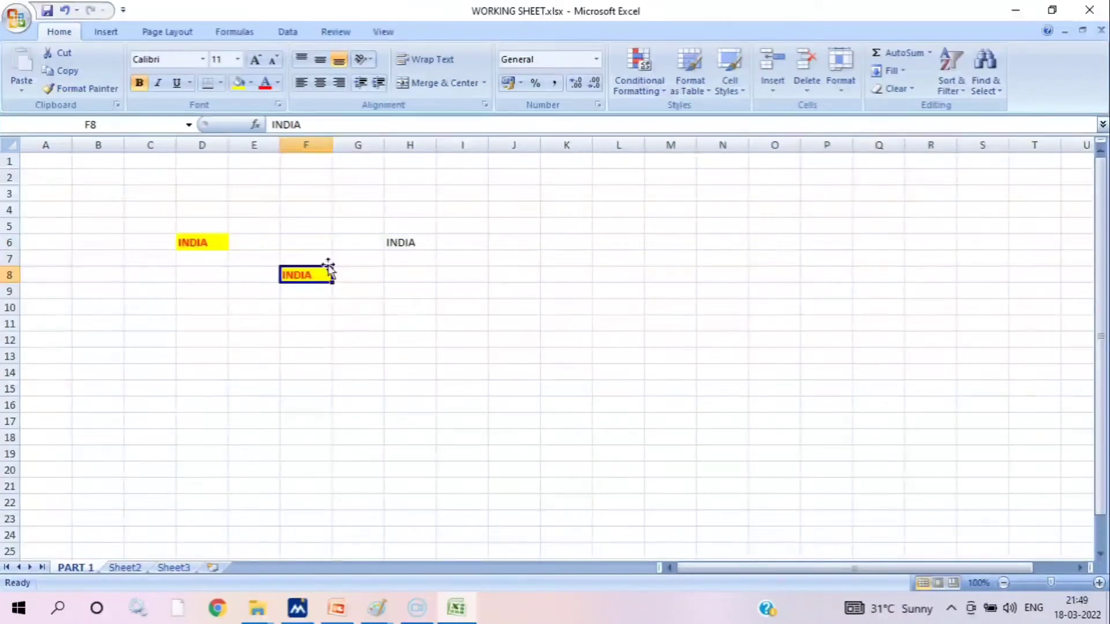
Apply the formatting of cell D6 to the INDIA text in cell H6 with Format Painter
{"action": "left_click", "coordinate": [205, 245]}
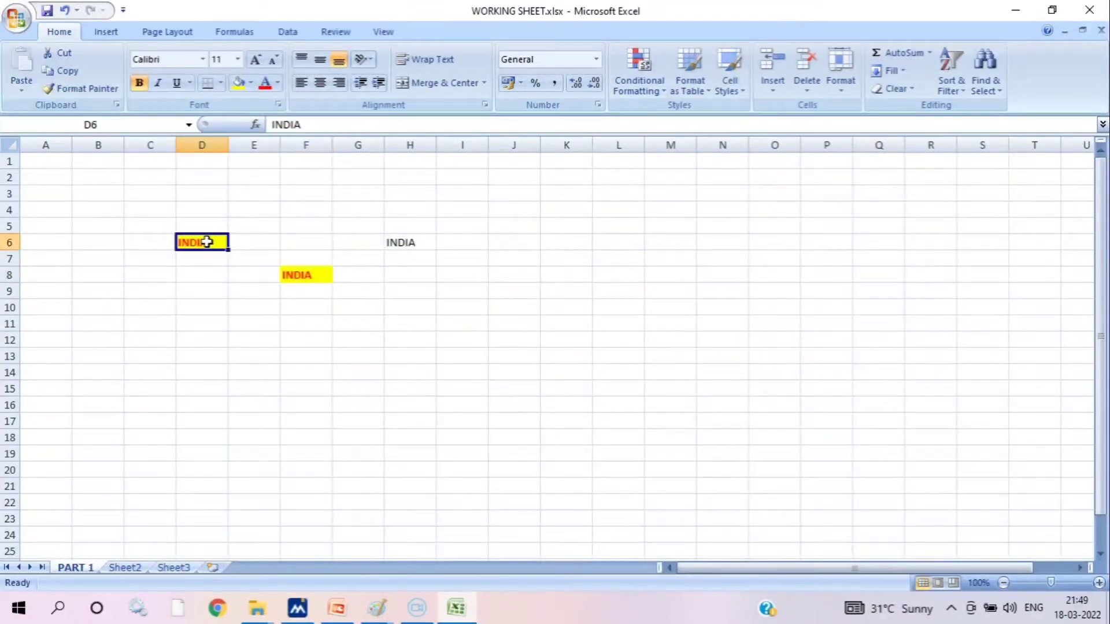
{"action": "left_click", "coordinate": [87, 89]}
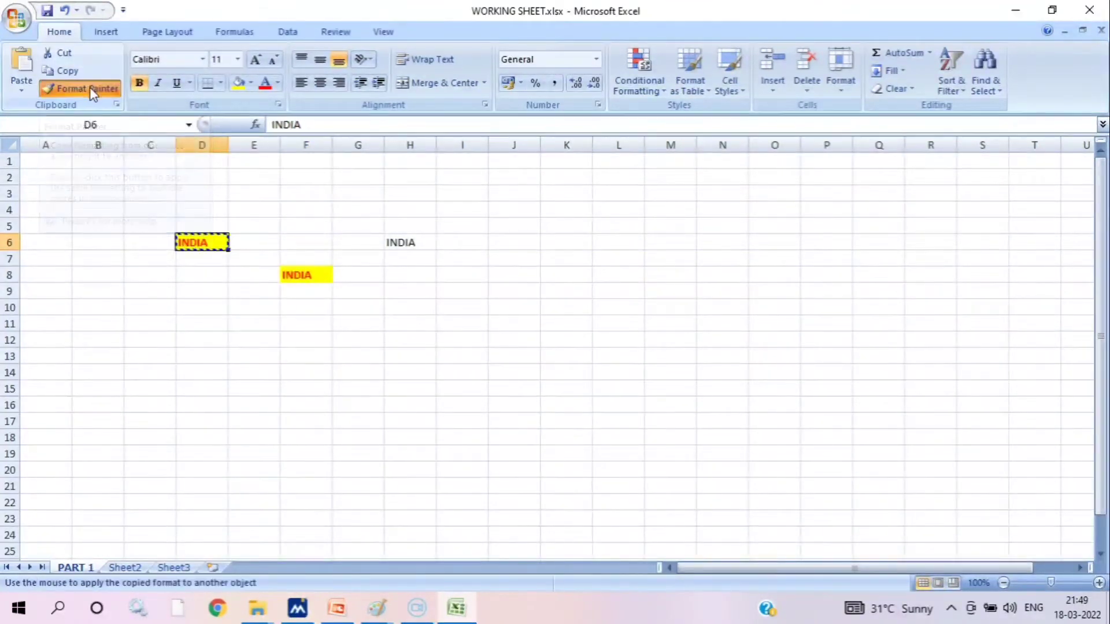
{"action": "left_click", "coordinate": [401, 241]}
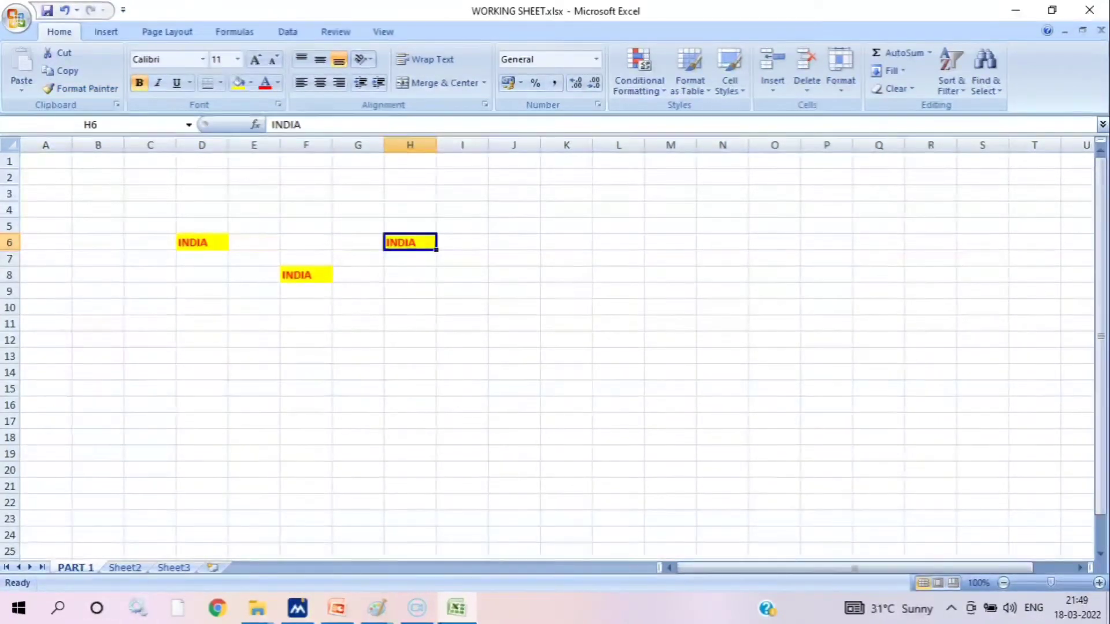
Undo the formatting copied to cells H6 and F8, and the font colour, bold and fill of cell D6
{"action": "left_click", "coordinate": [65, 12]}
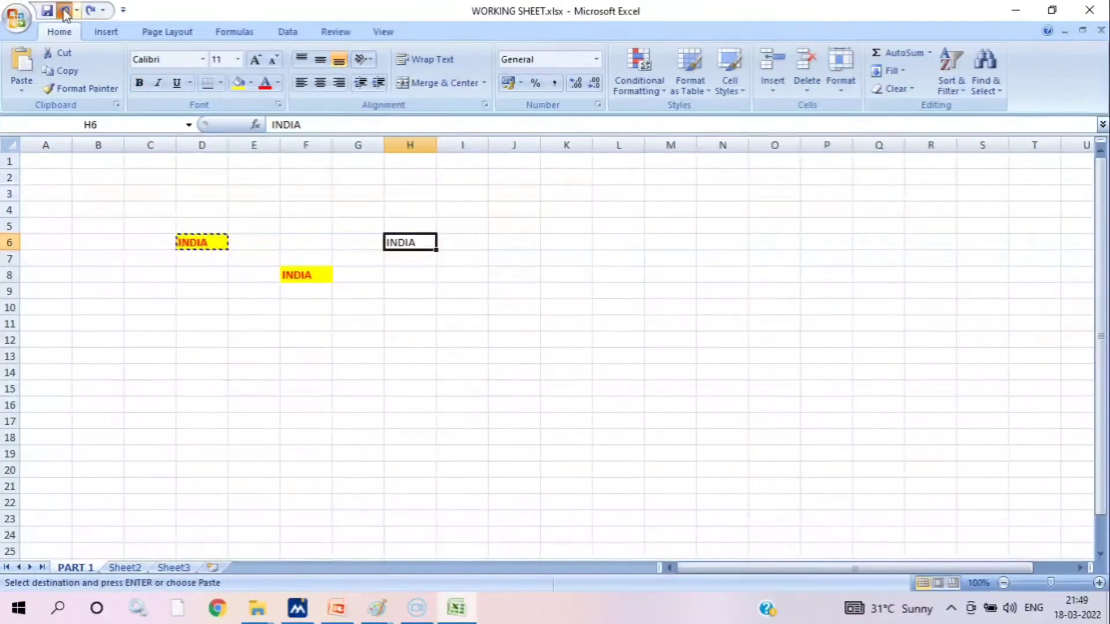
{"action": "left_click", "coordinate": [65, 12]}
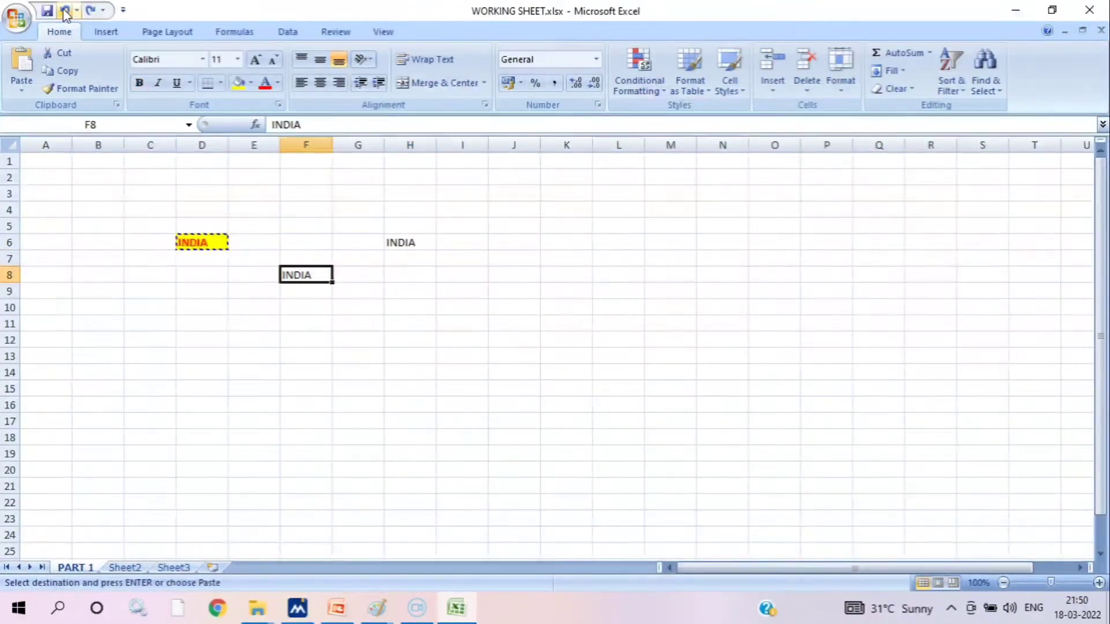
{"action": "left_click", "coordinate": [65, 12]}
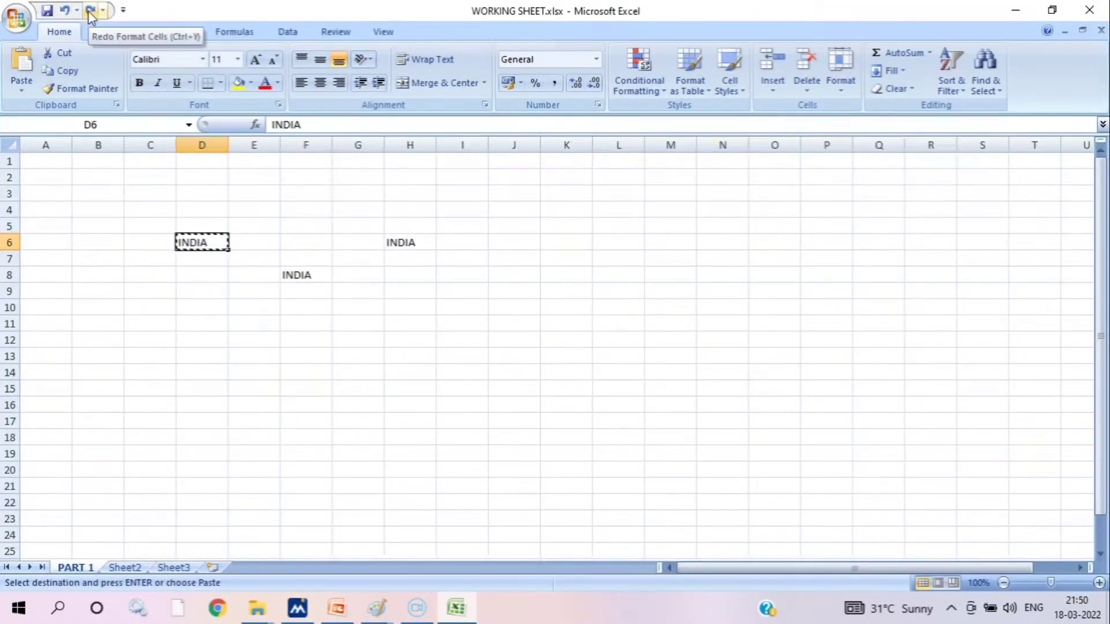
Redo the yellow fill and the bold formatting on cell D6
{"action": "left_click", "coordinate": [91, 11]}
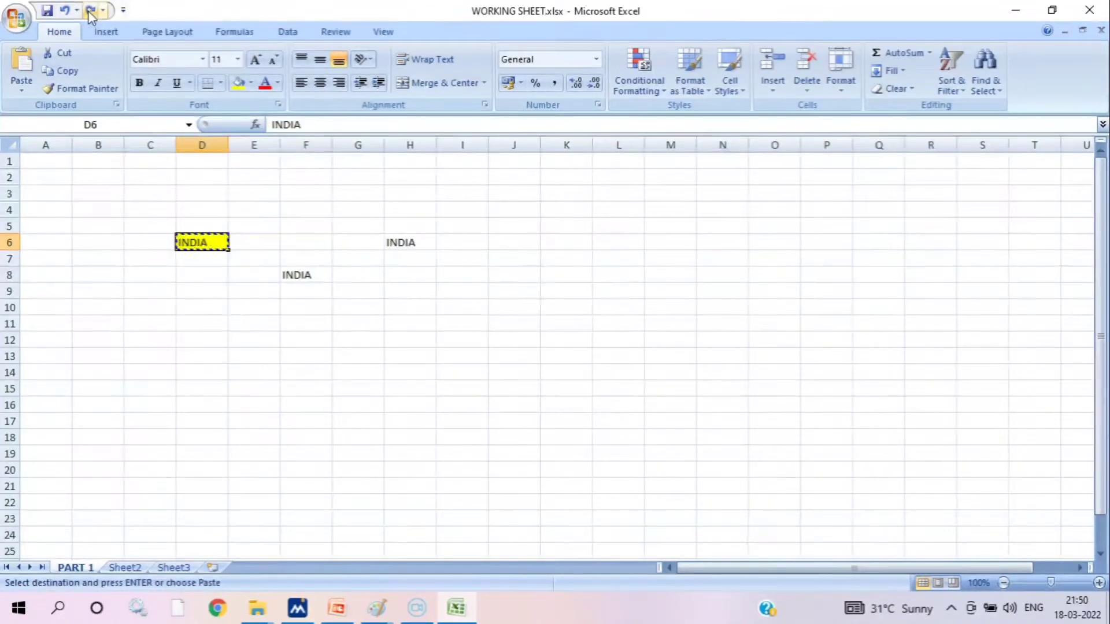
{"action": "left_click", "coordinate": [65, 12]}
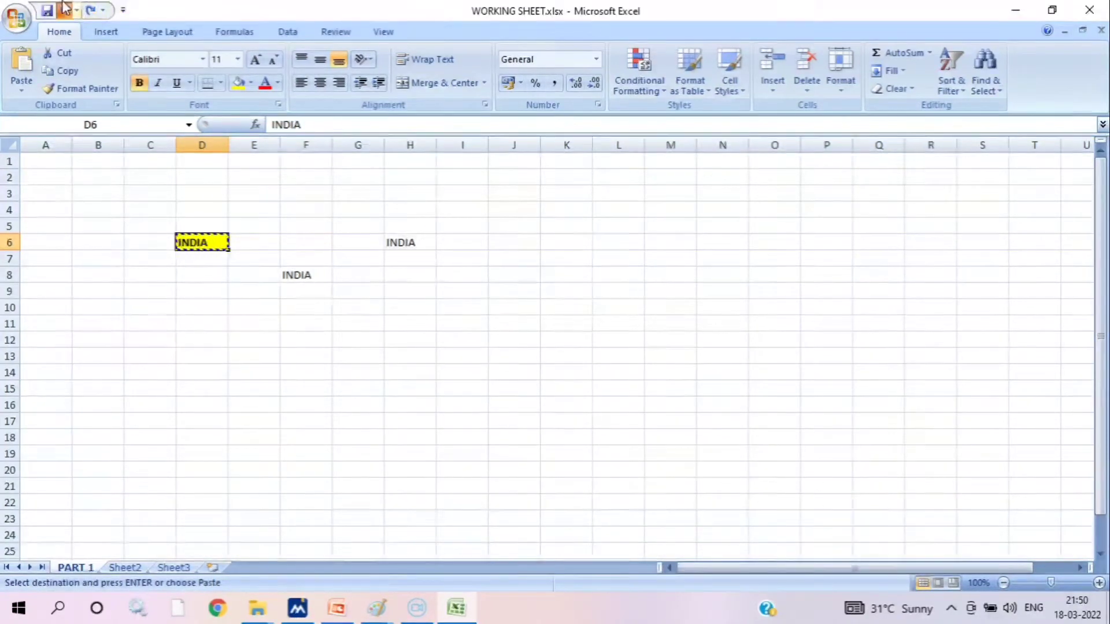
{"action": "left_click", "coordinate": [90, 11]}
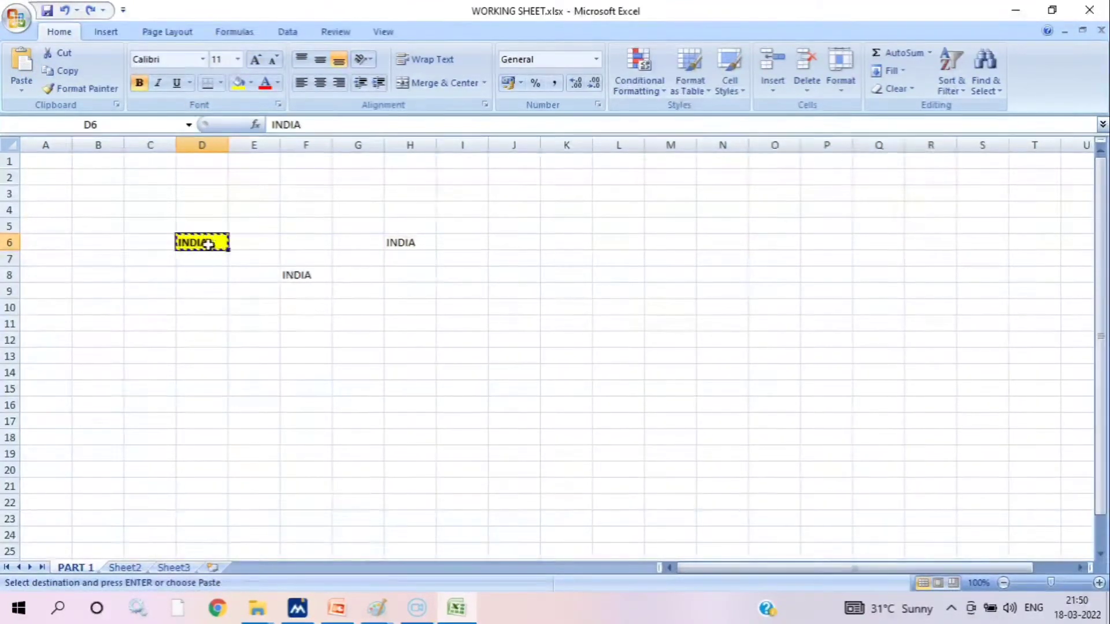
Change the font of INDIA in cell F8 to Algerian and dismiss the clipboard message
{"action": "left_click", "coordinate": [310, 273]}
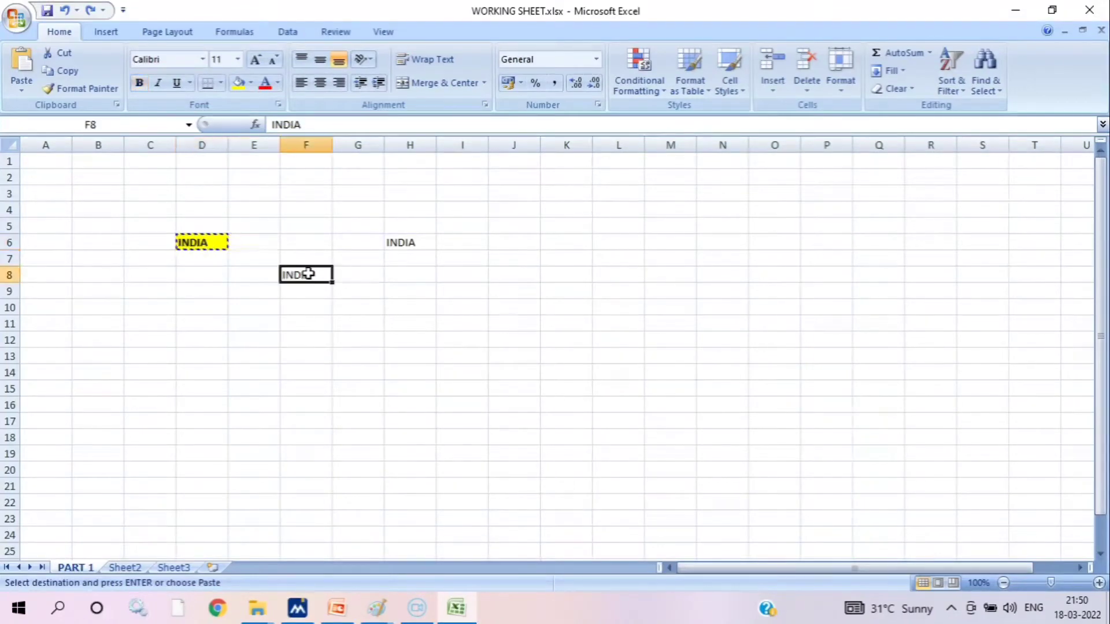
{"action": "left_click", "coordinate": [203, 59]}
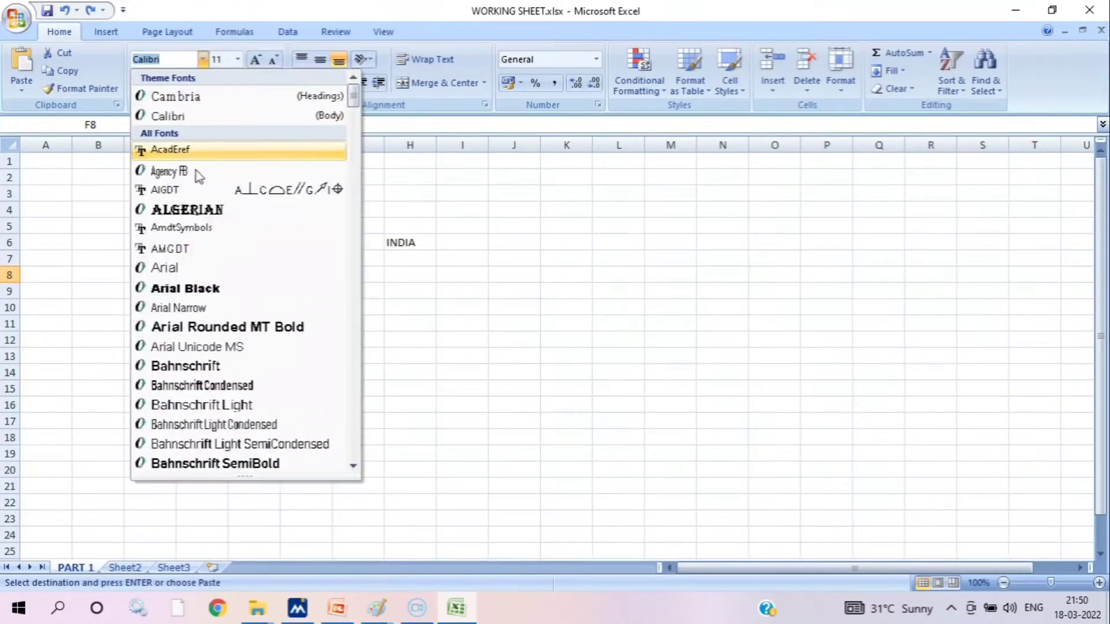
{"action": "left_click", "coordinate": [185, 209]}
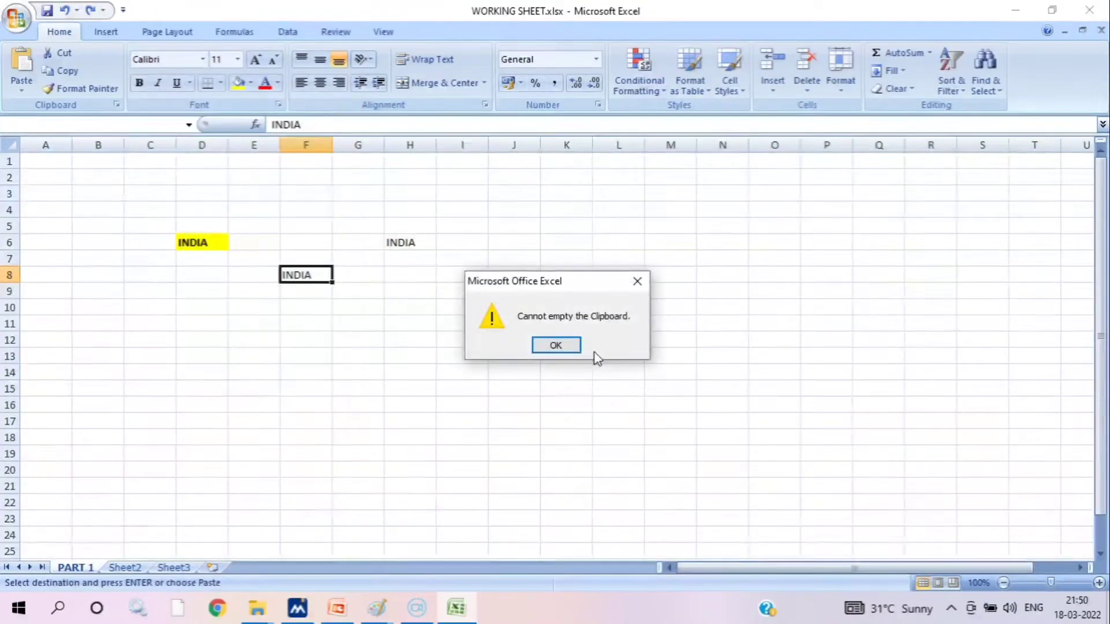
{"action": "left_click", "coordinate": [556, 345]}
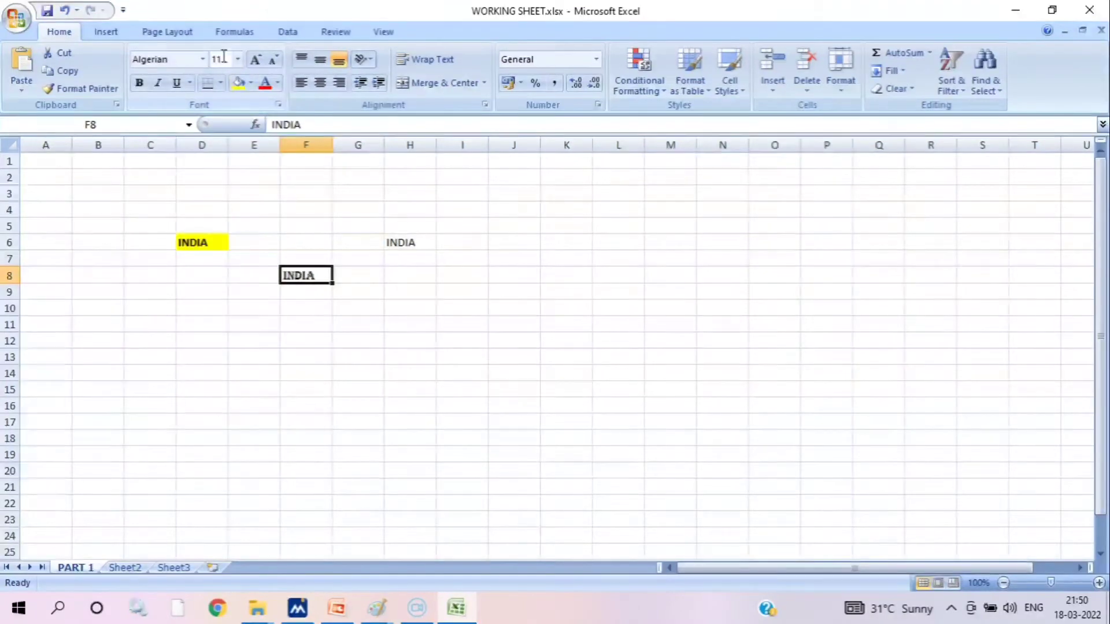
Try the Arial Black and Blackadder ITC fonts on the INDIA text in cell F8
{"action": "left_click", "coordinate": [204, 59]}
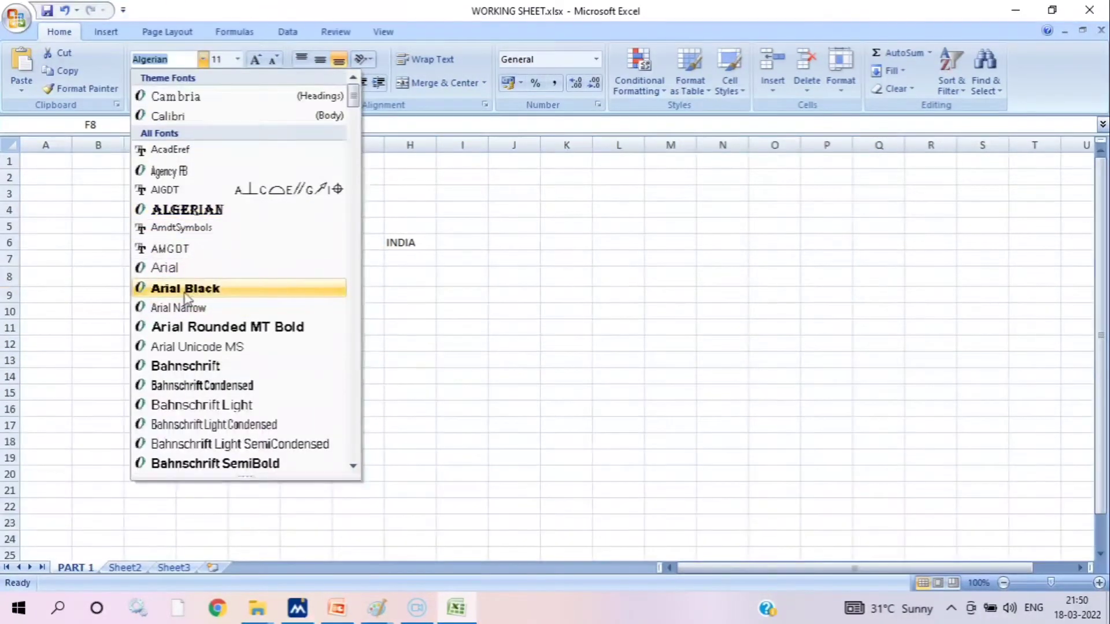
{"action": "left_click", "coordinate": [182, 288]}
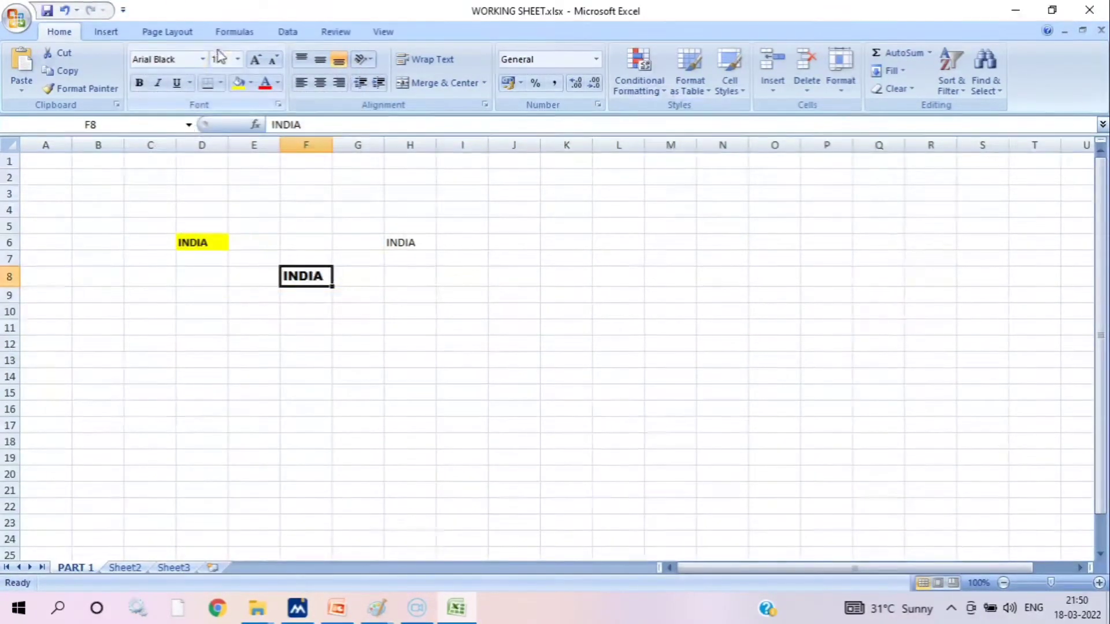
{"action": "left_click", "coordinate": [203, 60]}
{"action": "scroll", "coordinate": [231, 381], "scroll_direction": "down", "scroll_amount": 3}
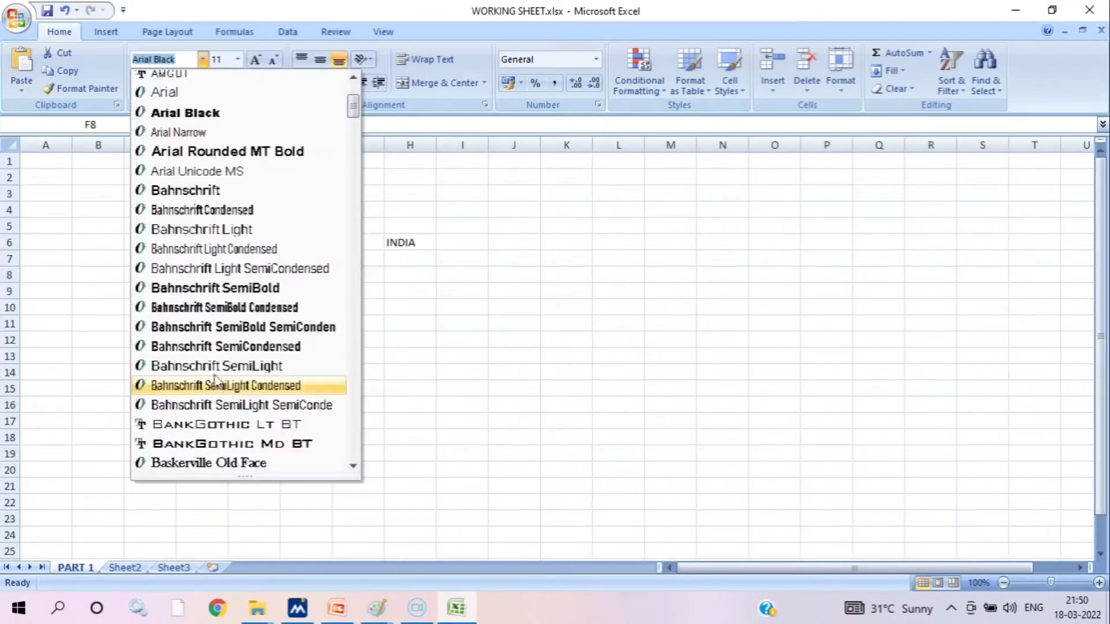
{"action": "scroll", "coordinate": [211, 363], "scroll_direction": "down", "scroll_amount": 3}
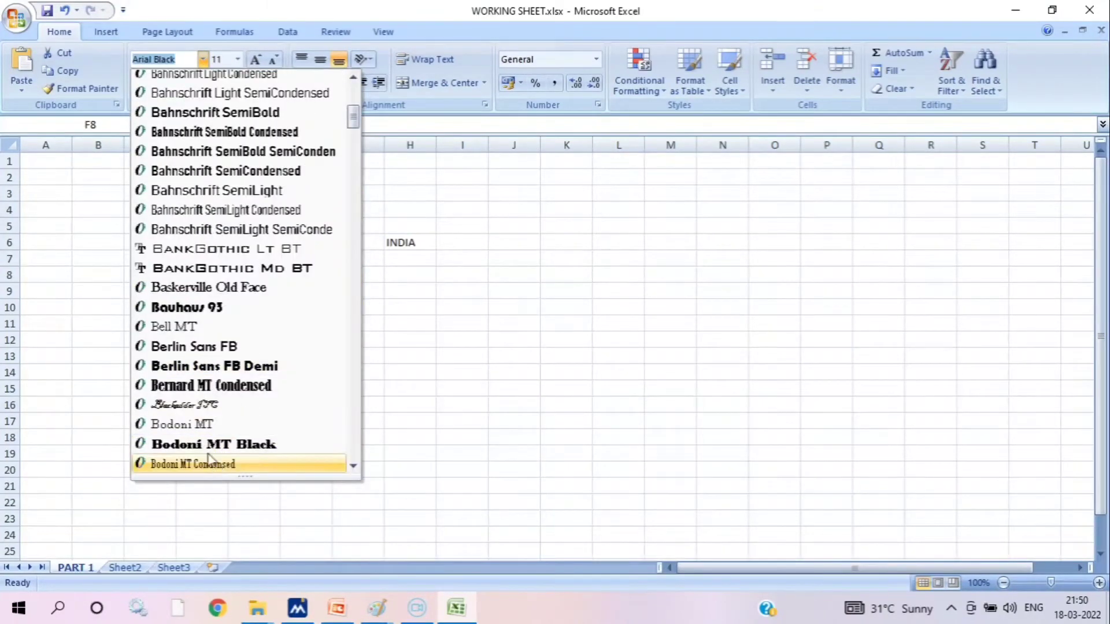
{"action": "left_click", "coordinate": [208, 404]}
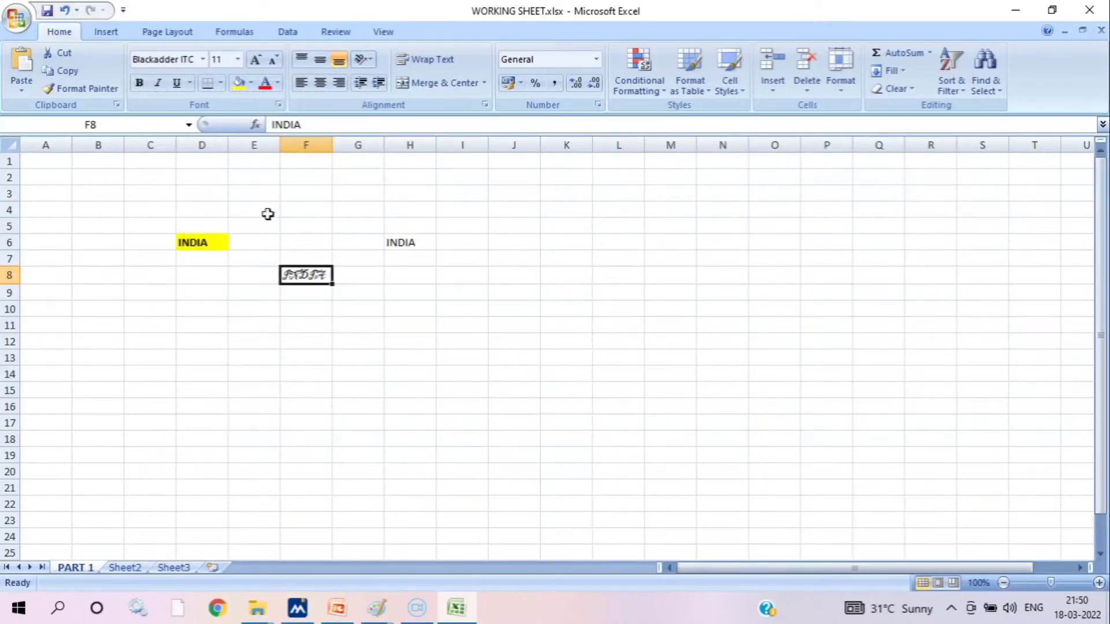
Set the font of the INDIA text in cell F8 to Arial and deselect the cell
{"action": "left_click", "coordinate": [204, 60]}
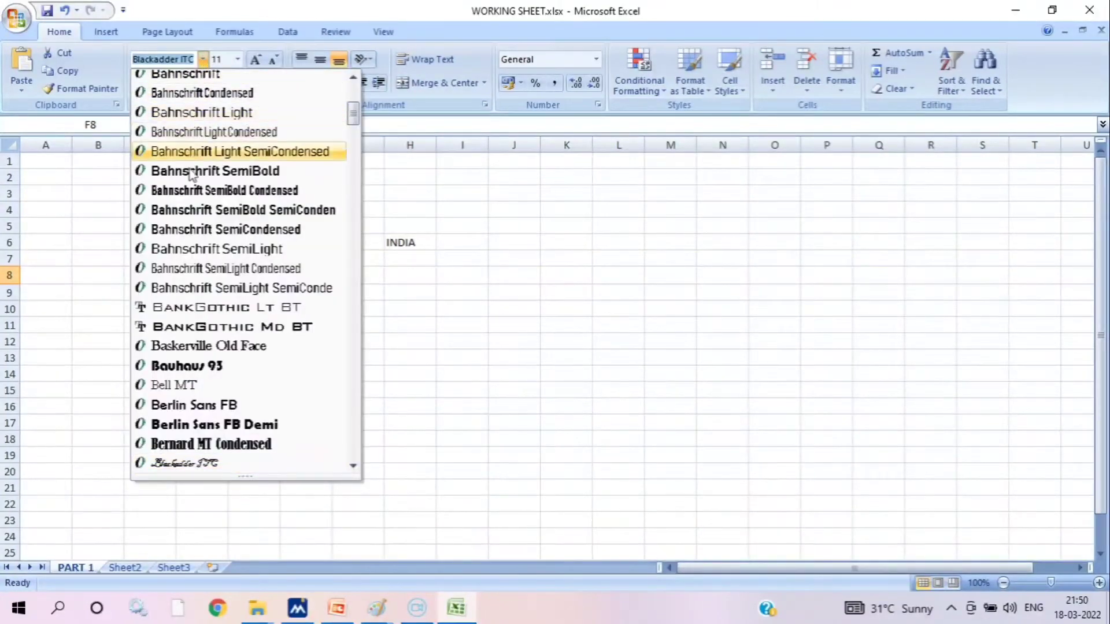
{"action": "scroll", "coordinate": [200, 185], "scroll_direction": "up", "scroll_amount": 5}
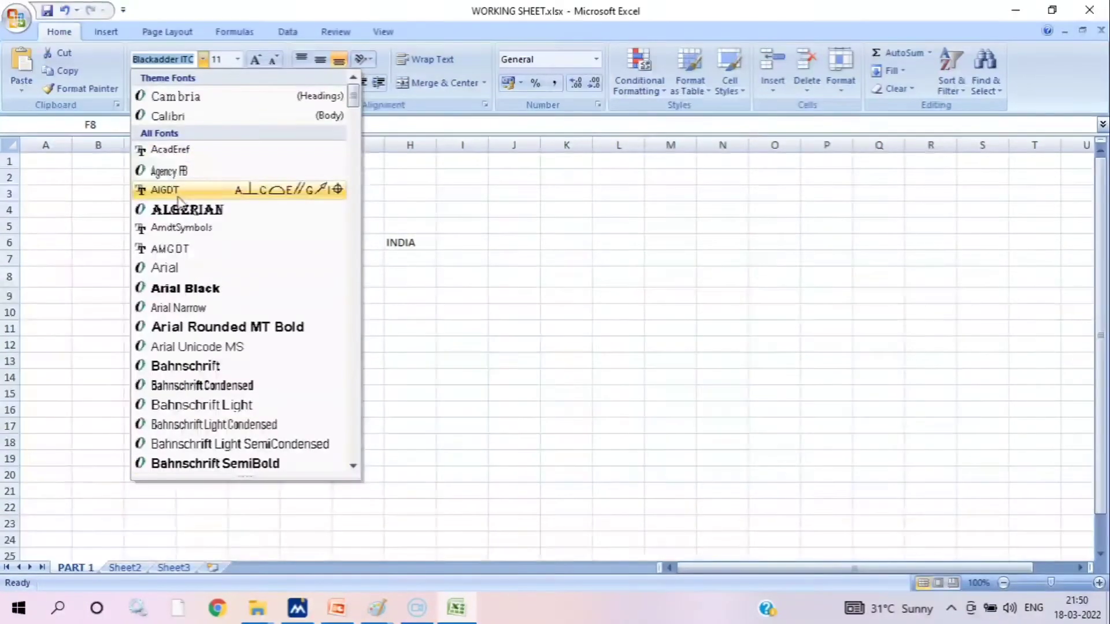
{"action": "left_click", "coordinate": [164, 267]}
{"action": "left_click", "coordinate": [394, 343]}
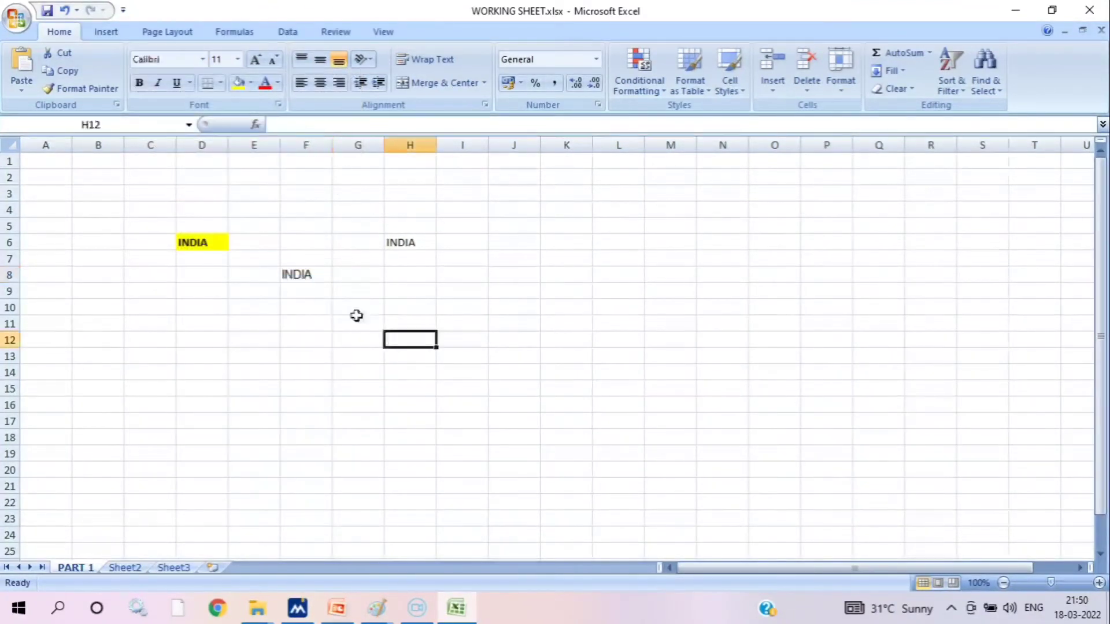
Set the font size of the INDIA text in cell F8 to 36
{"action": "left_click", "coordinate": [312, 274]}
{"action": "left_click", "coordinate": [238, 59]}
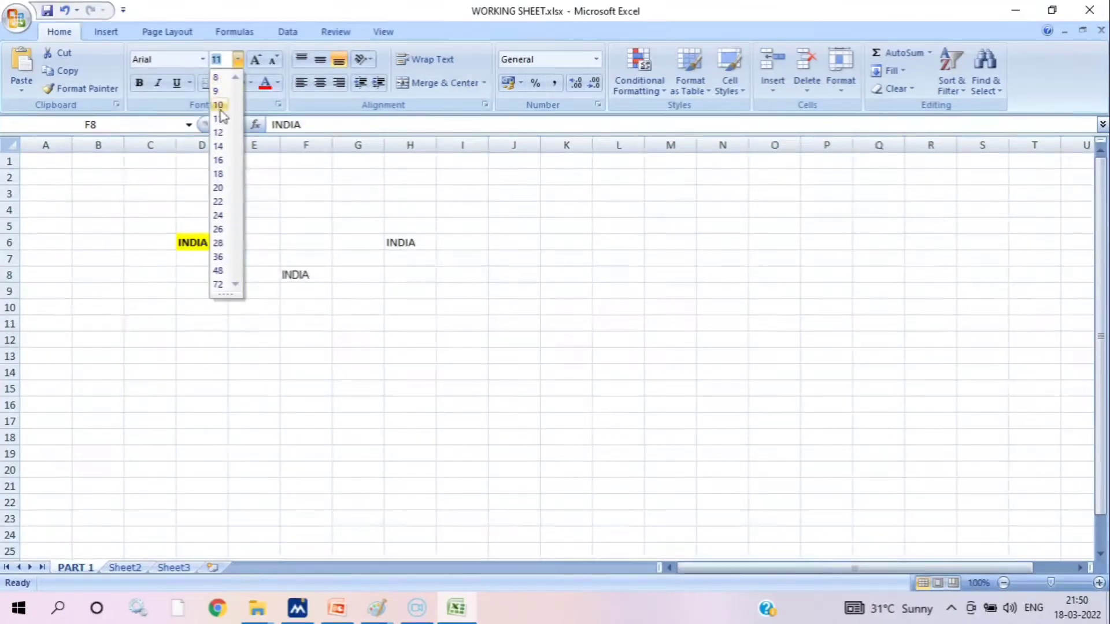
{"action": "left_click", "coordinate": [218, 256]}
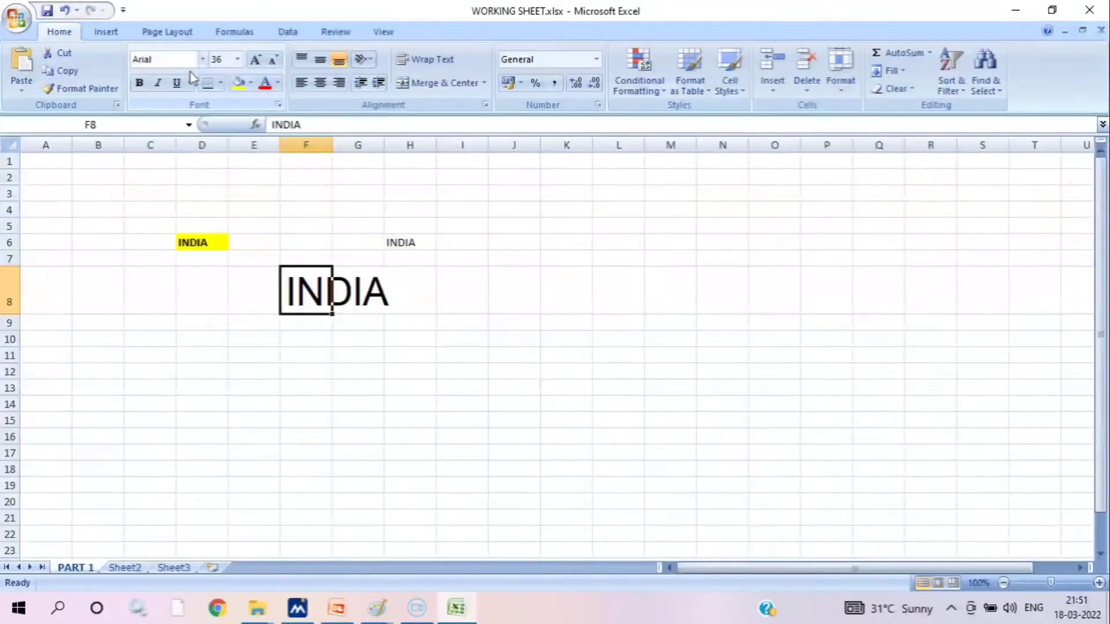
Set the font size of INDIA in cell F8 to 12 and raise it stepwise to 24 with Increase Font Size
{"action": "left_click", "coordinate": [237, 59]}
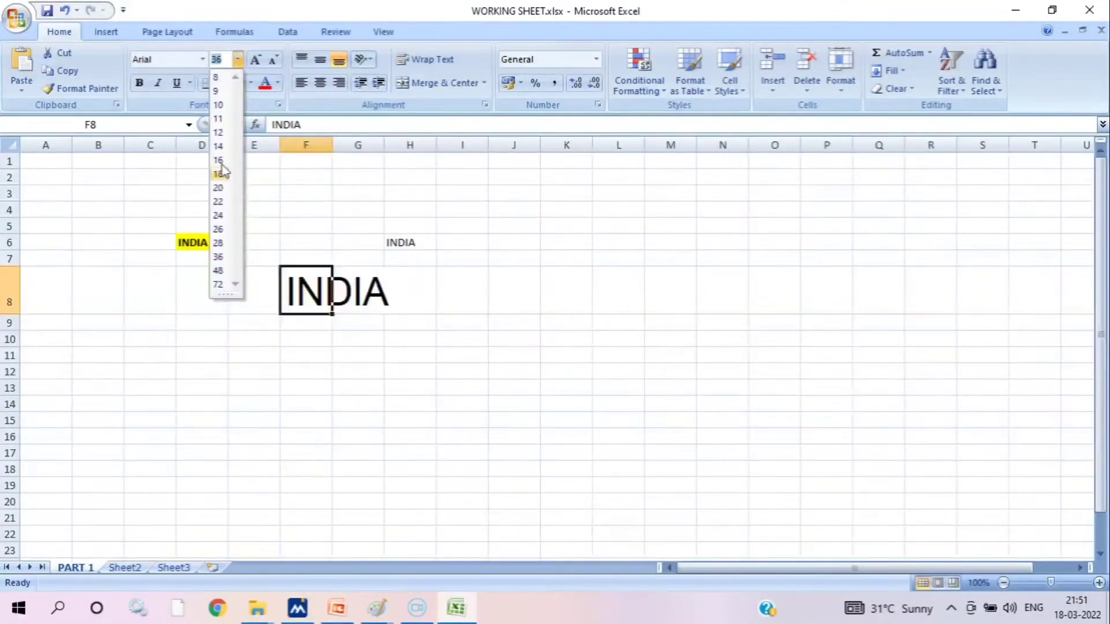
{"action": "left_click", "coordinate": [219, 132]}
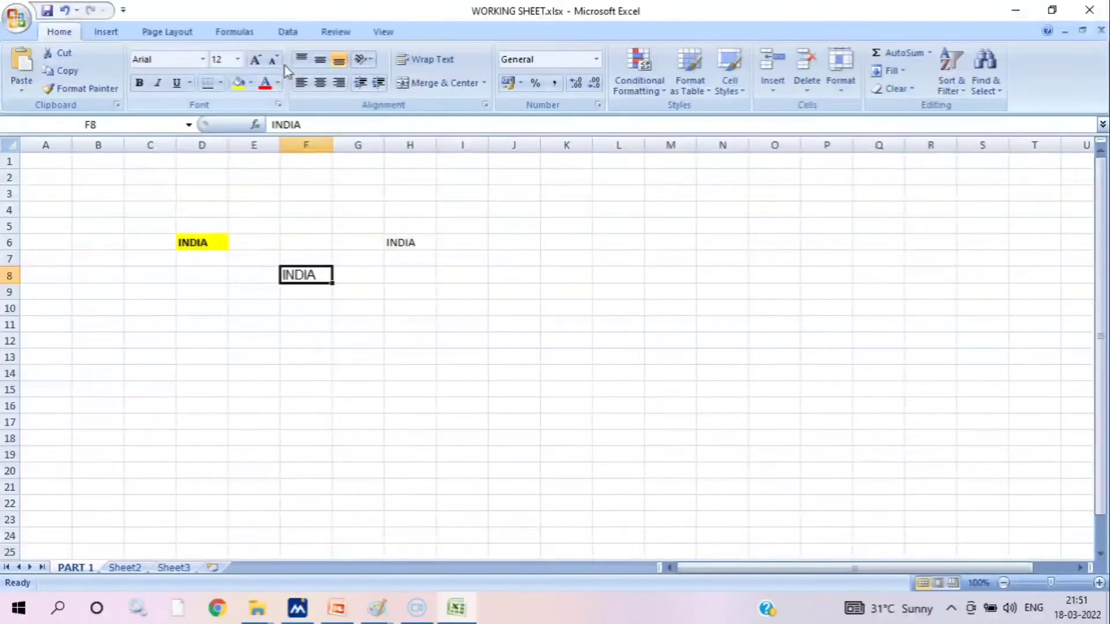
{"action": "left_click", "coordinate": [255, 60]}
{"action": "left_click", "coordinate": [255, 60]}
{"action": "left_click", "coordinate": [255, 60]}
{"action": "left_click", "coordinate": [255, 61]}
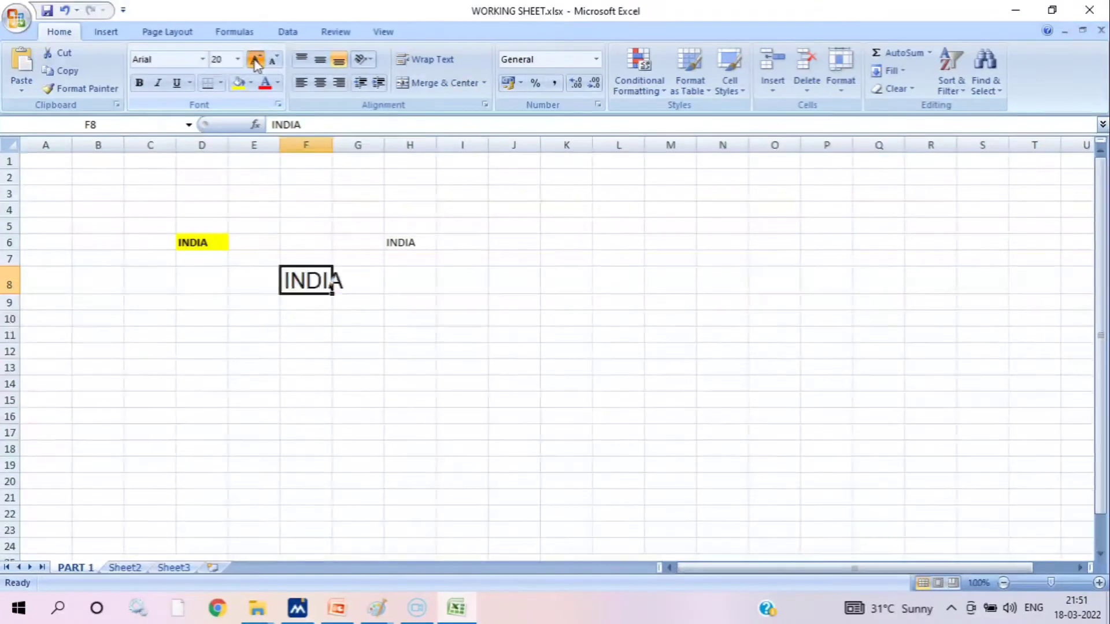
{"action": "left_click", "coordinate": [255, 60]}
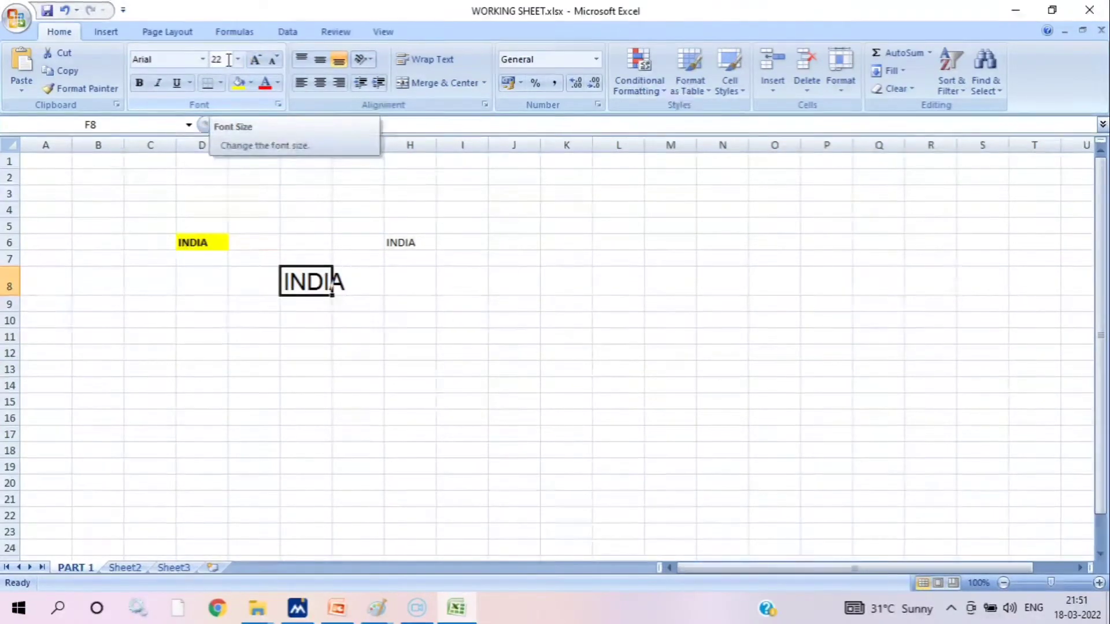
{"action": "left_click", "coordinate": [257, 60]}
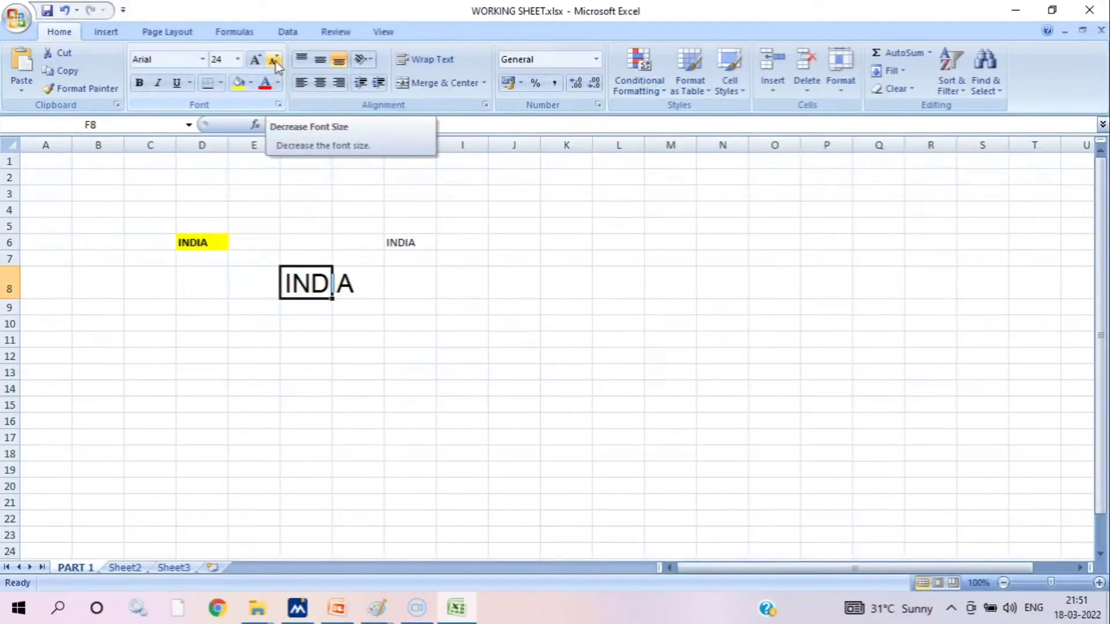
Decrease the font size of the INDIA text in cell F8 stepwise to 16
{"action": "left_click", "coordinate": [273, 60]}
{"action": "left_click", "coordinate": [274, 60]}
{"action": "left_click", "coordinate": [274, 60]}
{"action": "left_click", "coordinate": [274, 60]}
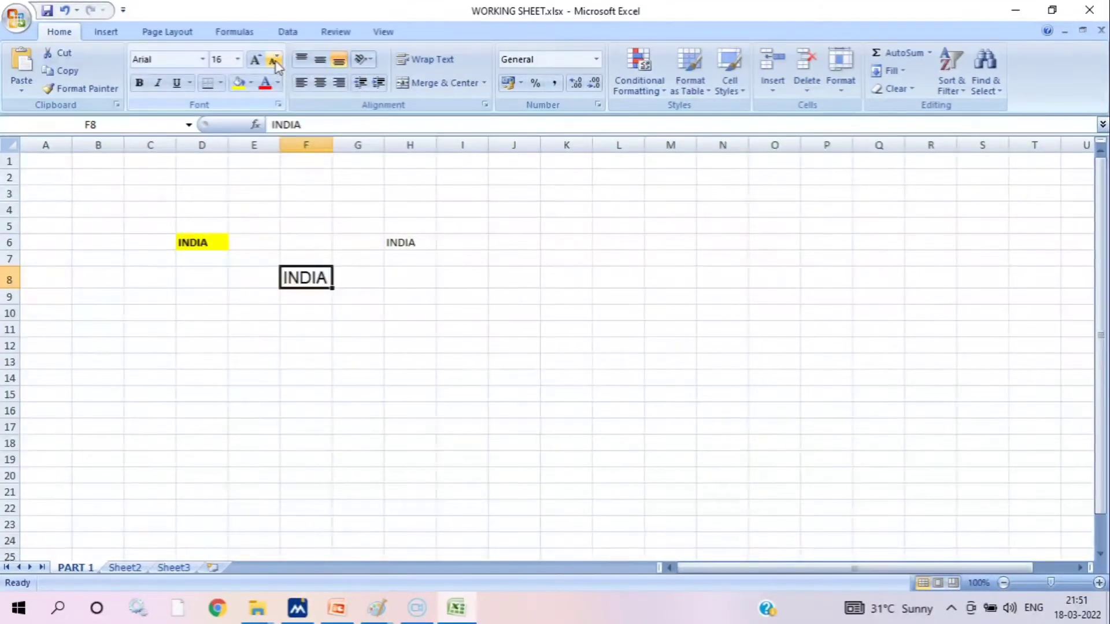
Apply bold and italic to the INDIA text in cell F8, and remove the bold again
{"action": "left_click", "coordinate": [139, 84]}
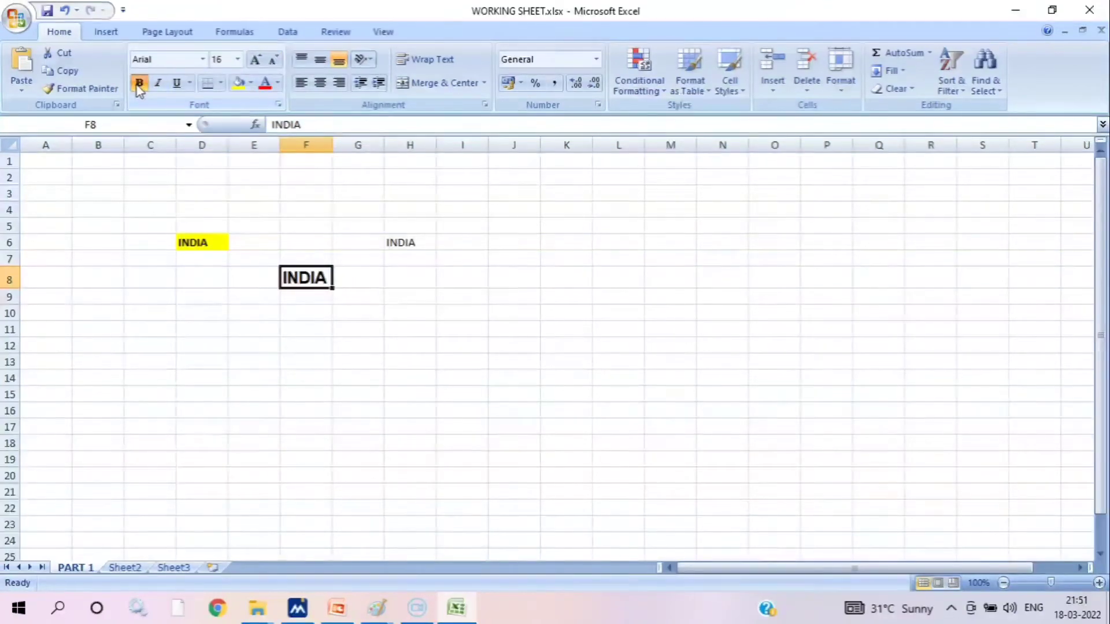
{"action": "left_click", "coordinate": [161, 84]}
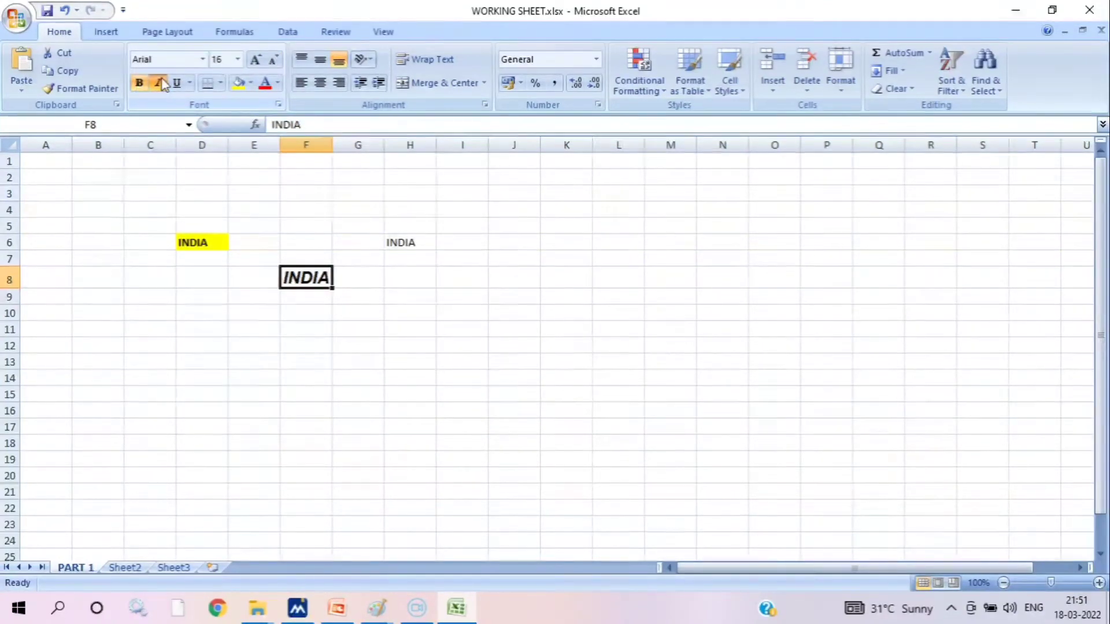
{"action": "left_click", "coordinate": [141, 84]}
{"action": "left_click", "coordinate": [387, 292]}
Increase the font size of the INDIA text in cell H6 stepwise to 14 and deselect the cell
{"action": "left_click", "coordinate": [412, 242]}
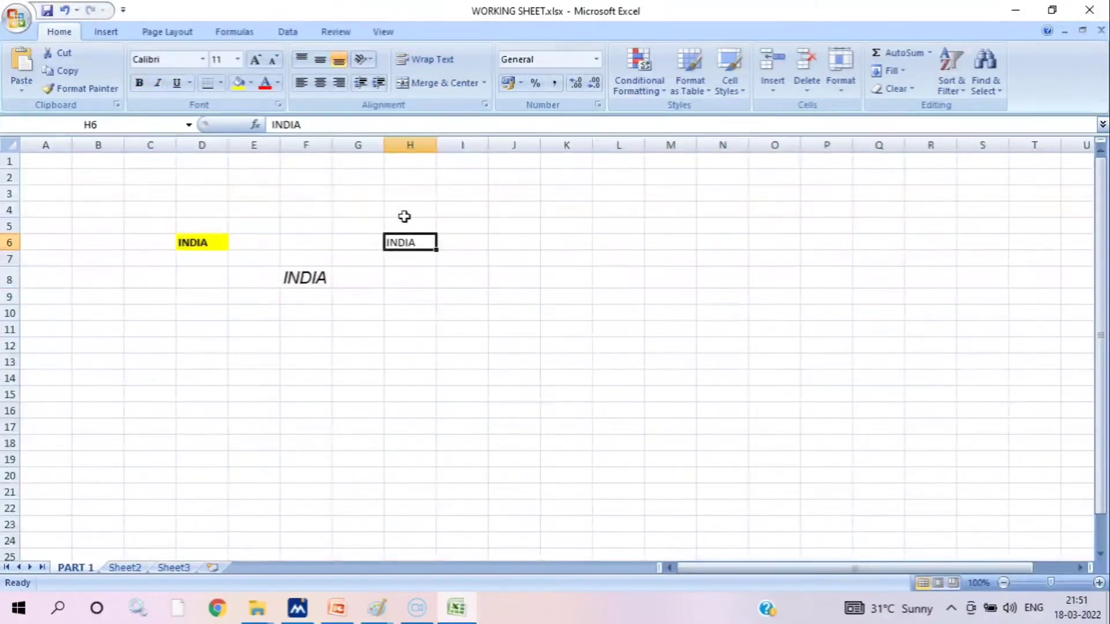
{"action": "left_click", "coordinate": [254, 60]}
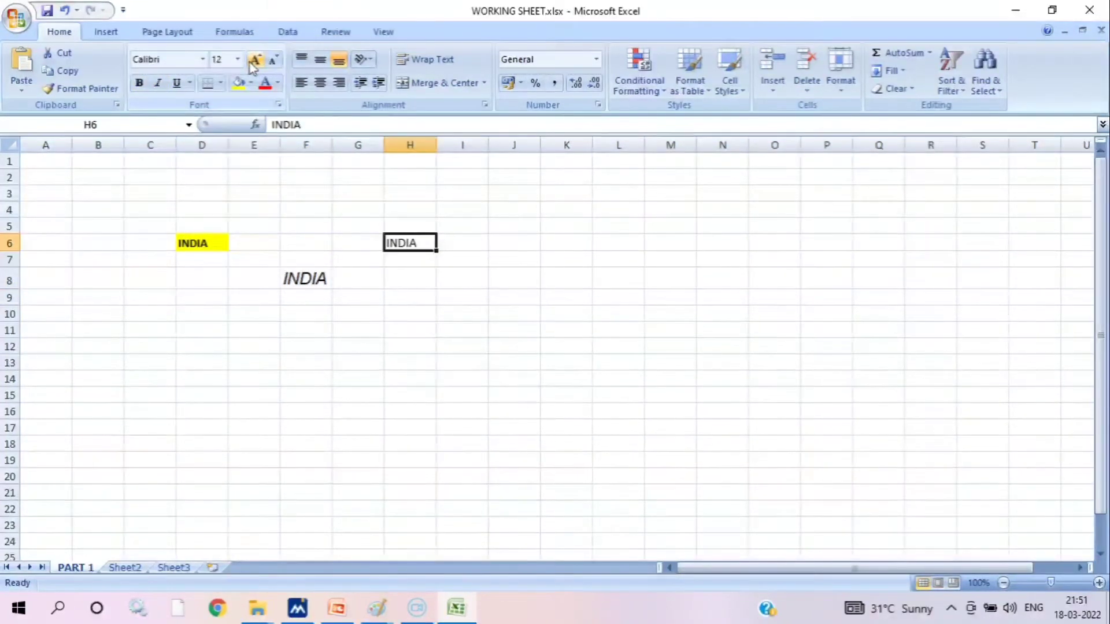
{"action": "left_click", "coordinate": [254, 60]}
{"action": "left_click_drag", "start_coordinate": [595, 452], "coordinate": [586, 444]}
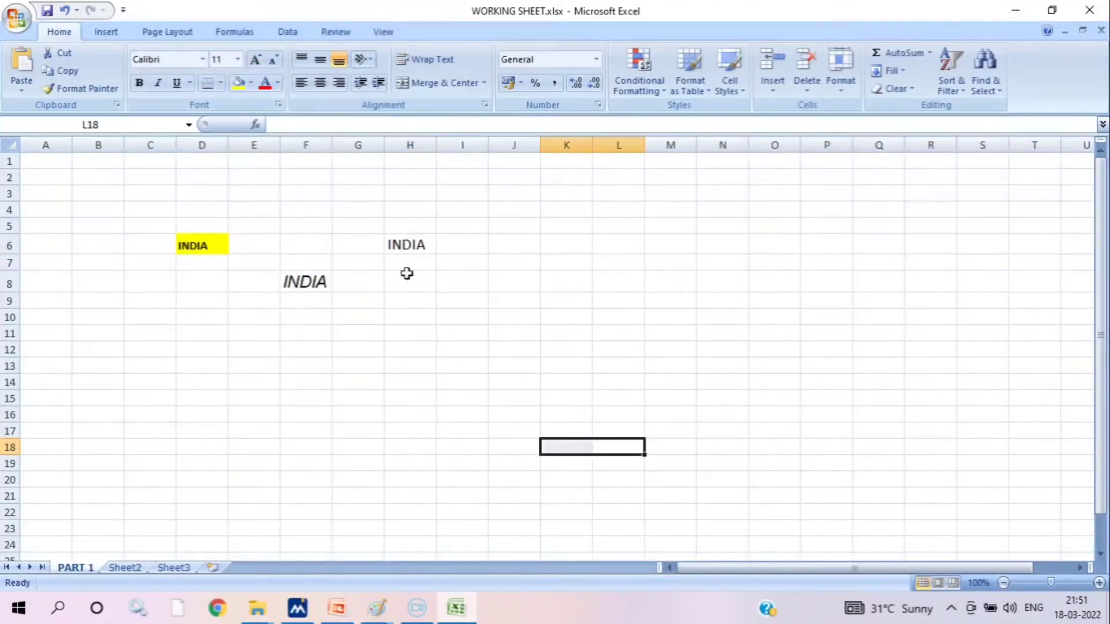
Format the INDIA text in cell H6 as bold and italic with a double underline
{"action": "left_click", "coordinate": [394, 248]}
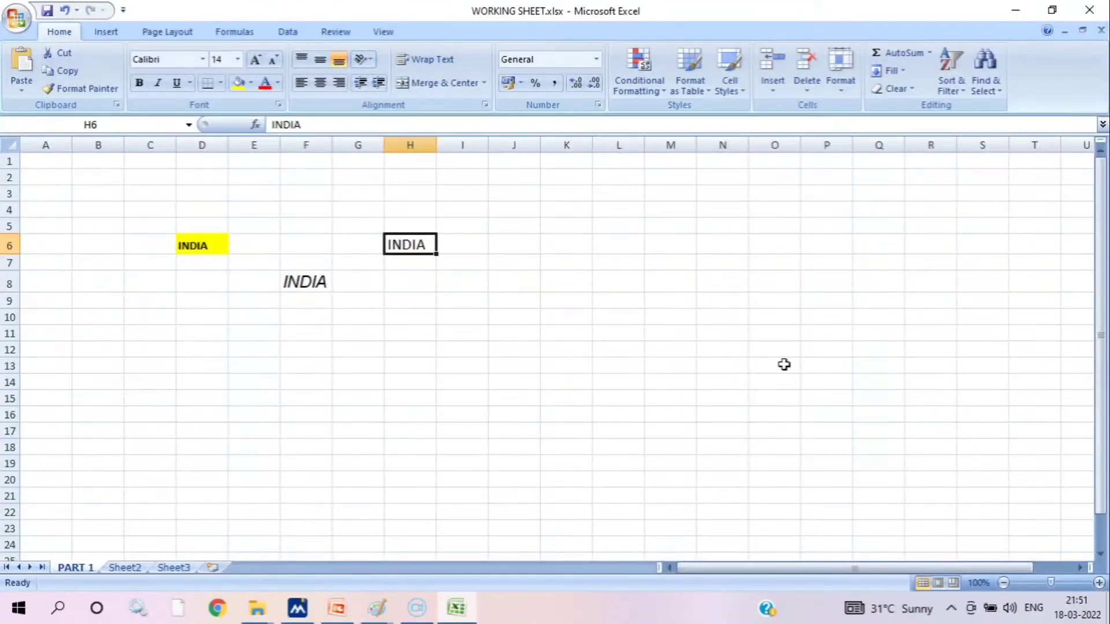
{"action": "key", "text": "ctrl+b"}
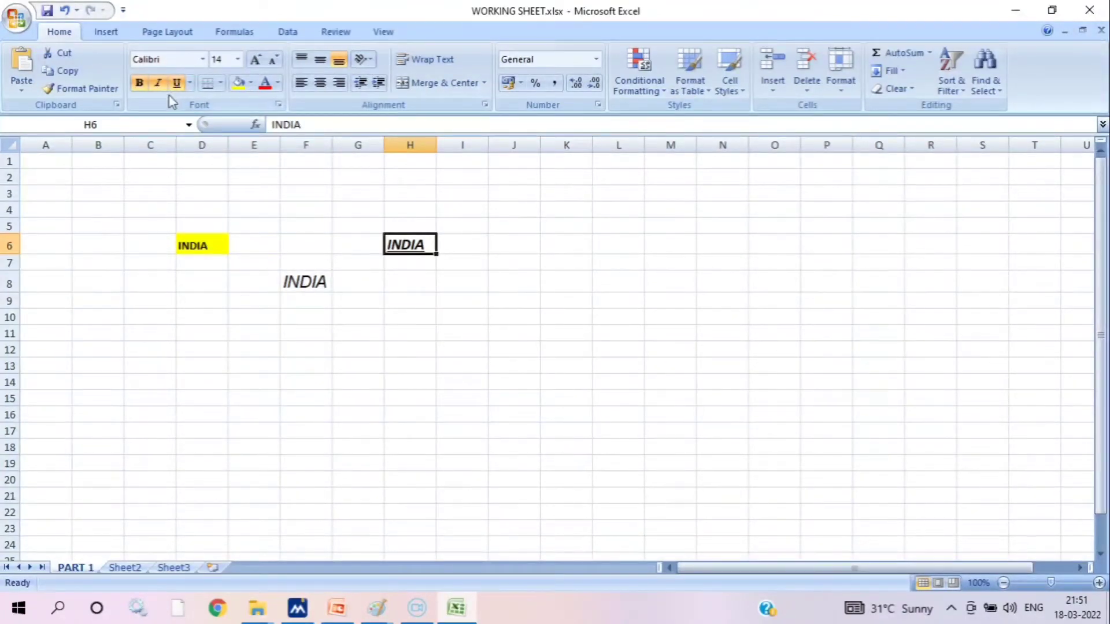
{"action": "left_click", "coordinate": [190, 84]}
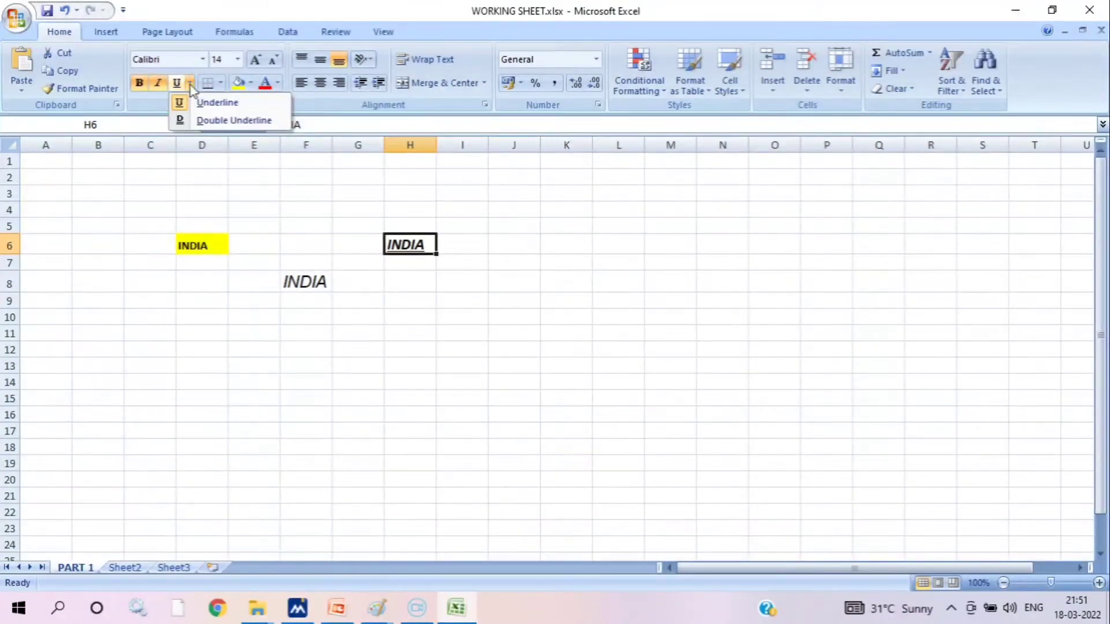
{"action": "left_click", "coordinate": [218, 120]}
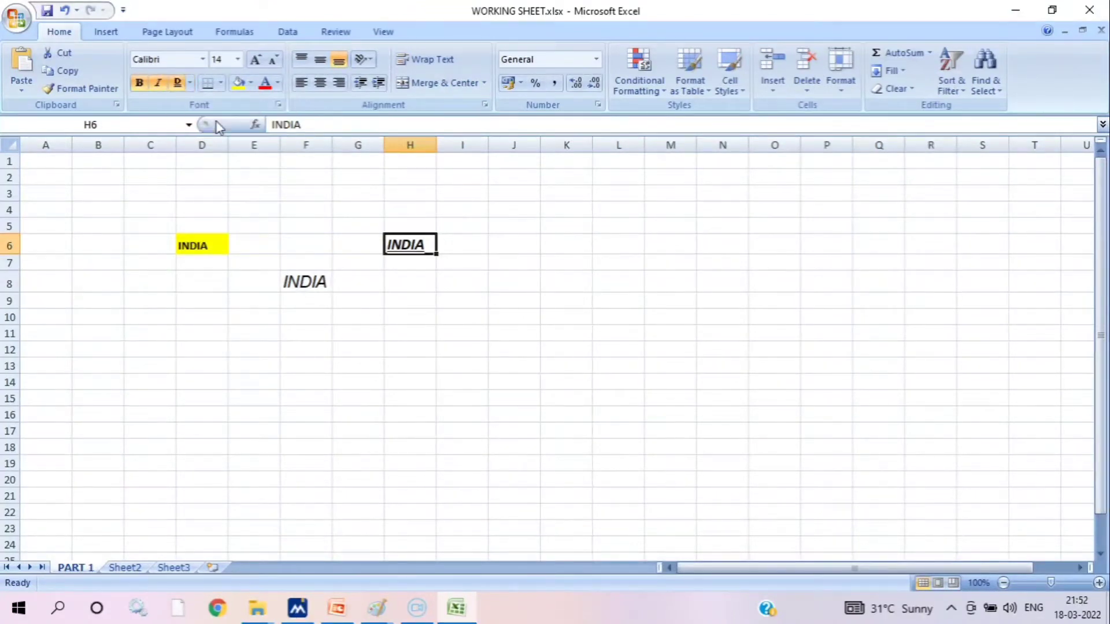
{"action": "left_click", "coordinate": [462, 366]}
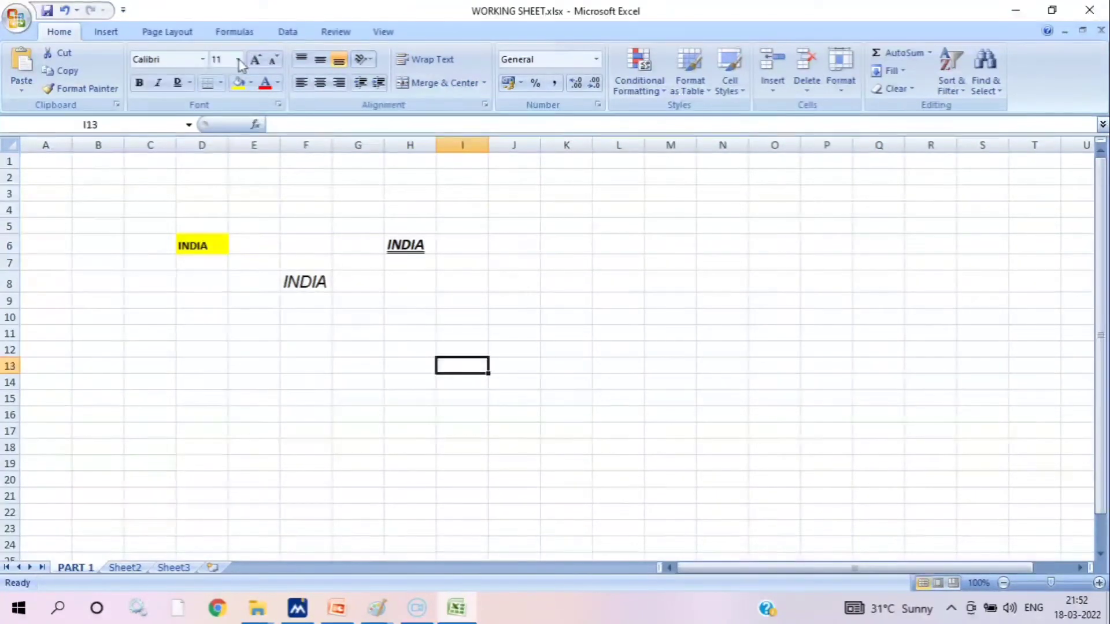
Try clearing the INDIA entries from cells H6 and F8, and undo both deletions
{"action": "left_click", "coordinate": [189, 84]}
{"action": "left_click", "coordinate": [415, 243]}
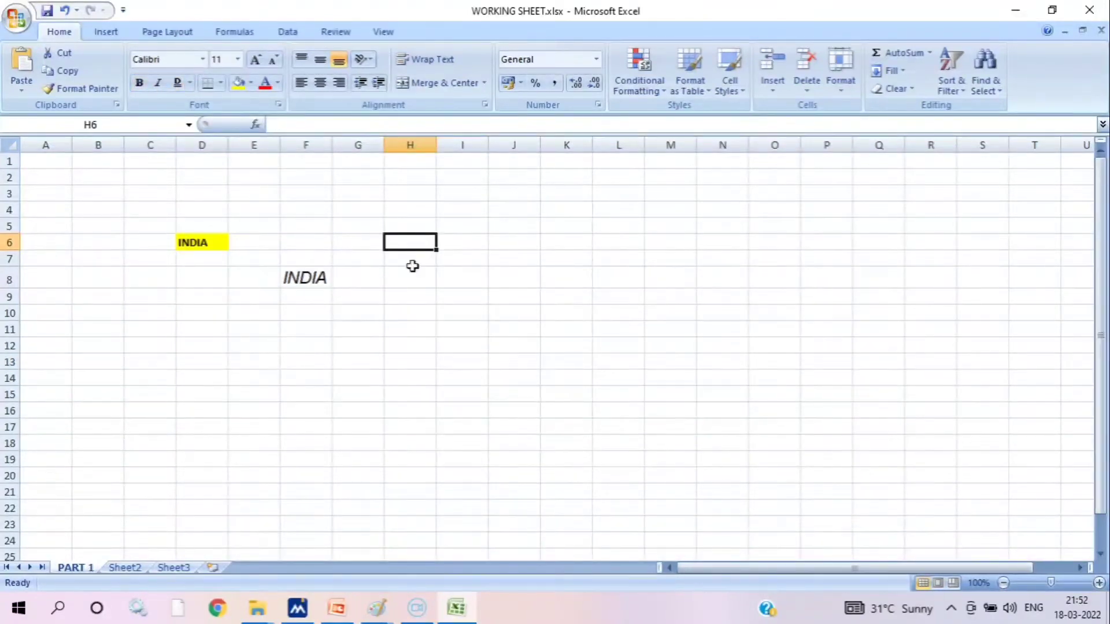
{"action": "left_click", "coordinate": [408, 282]}
{"action": "left_click", "coordinate": [428, 243]}
{"action": "left_click", "coordinate": [312, 277]}
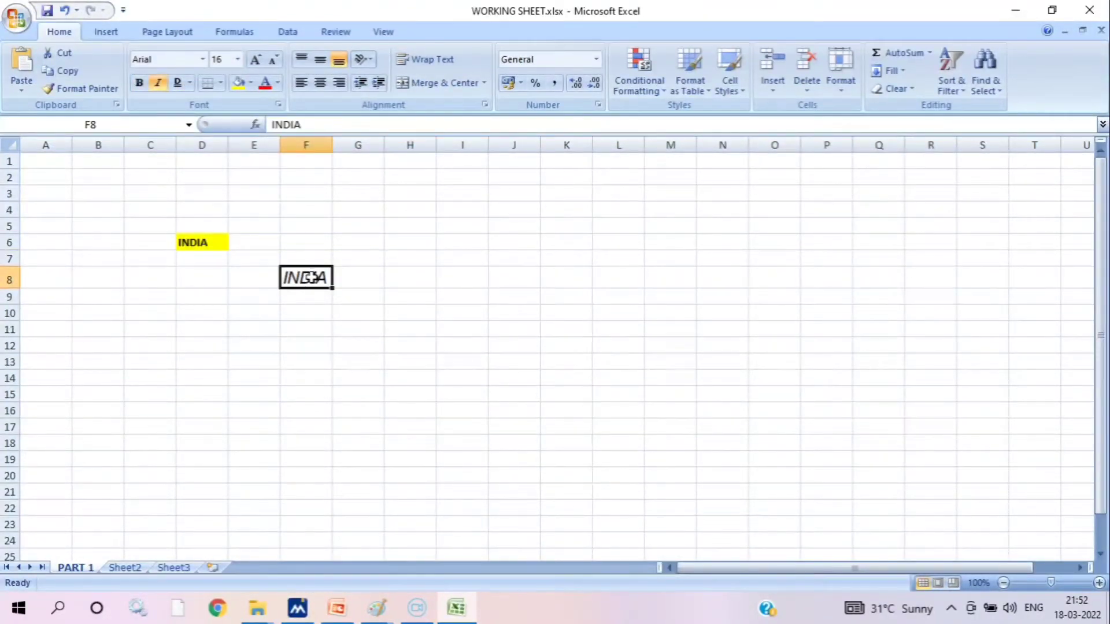
{"action": "key", "text": "Delete"}
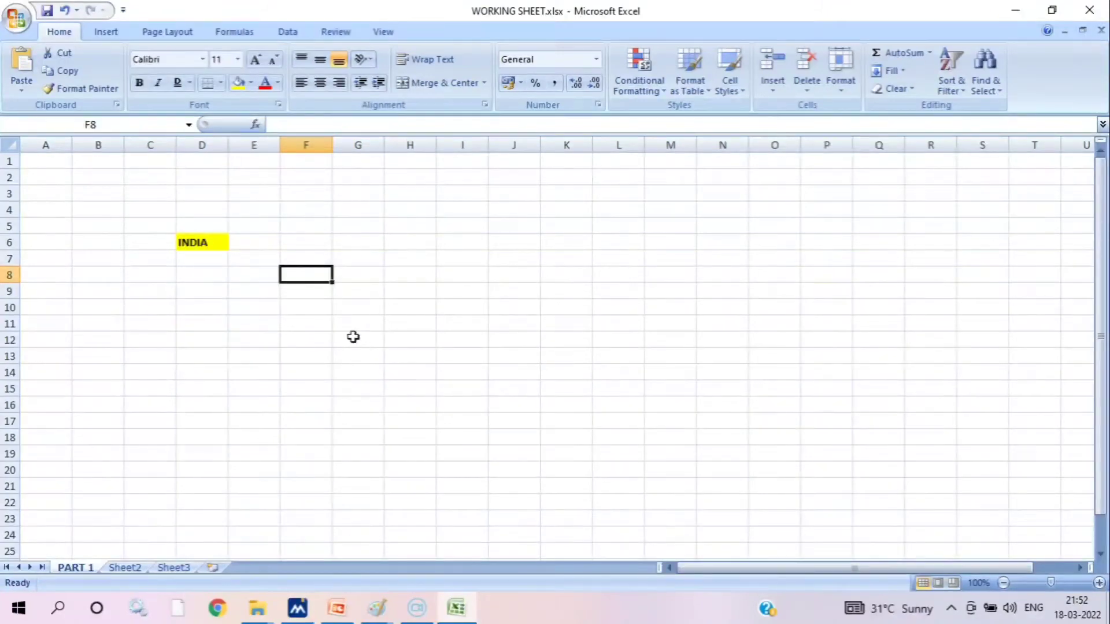
{"action": "key", "text": "ctrl+z"}
{"action": "key", "text": "ctrl+z"}
{"action": "key", "text": "ctrl+z"}
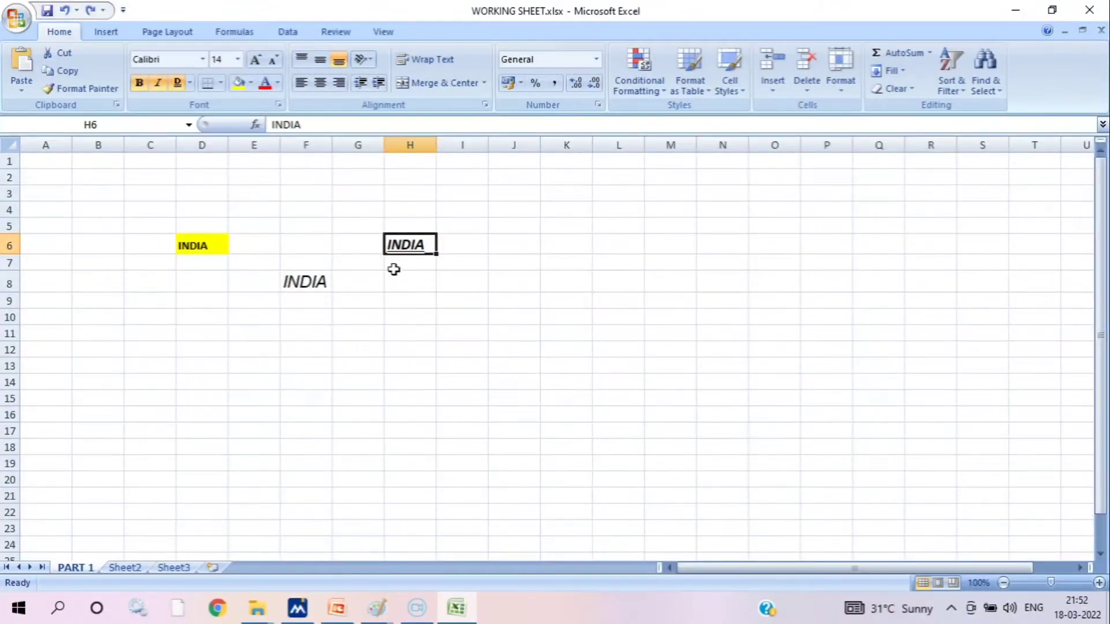
Remove the bold formatting from the INDIA text in cell H6 and select cell F8
{"action": "left_click", "coordinate": [472, 260]}
{"action": "left_click", "coordinate": [426, 243]}
{"action": "left_click", "coordinate": [138, 80]}
{"action": "left_click", "coordinate": [309, 281]}
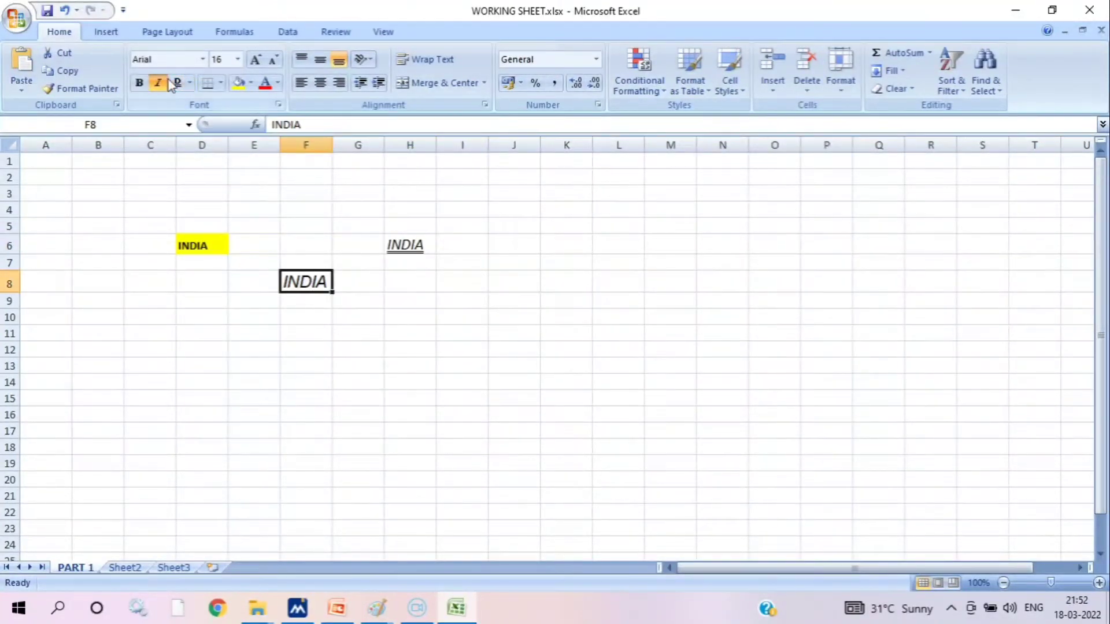
Undo the font size, bold, italic and underline changes in cell H6 and the bold and italic changes in cell F8
{"action": "left_click", "coordinate": [64, 11]}
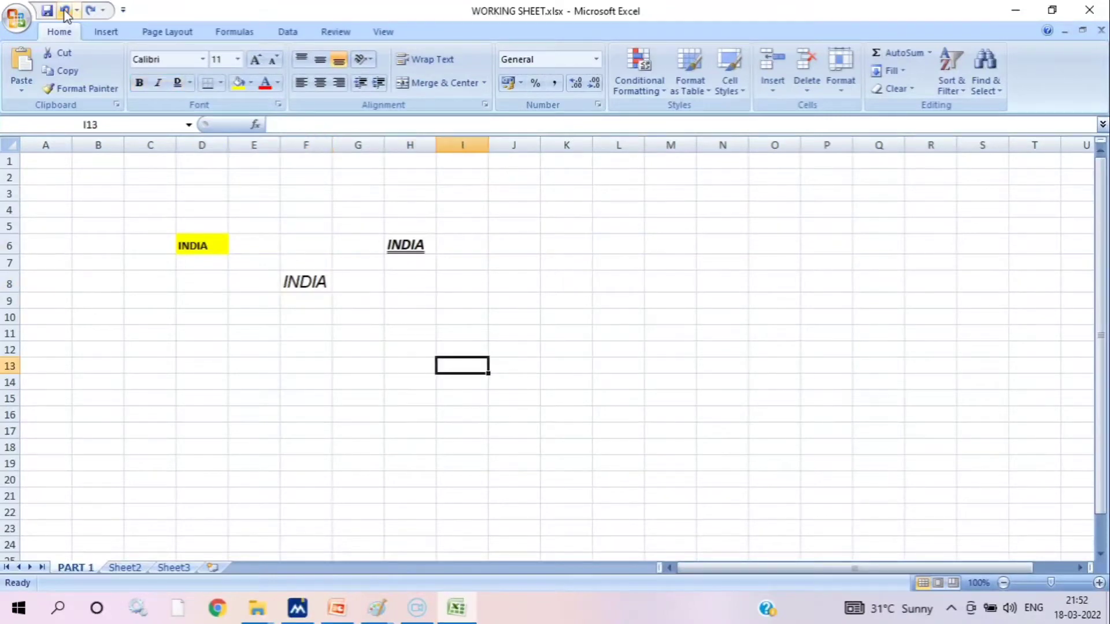
{"action": "left_click", "coordinate": [64, 11]}
{"action": "left_click", "coordinate": [65, 11]}
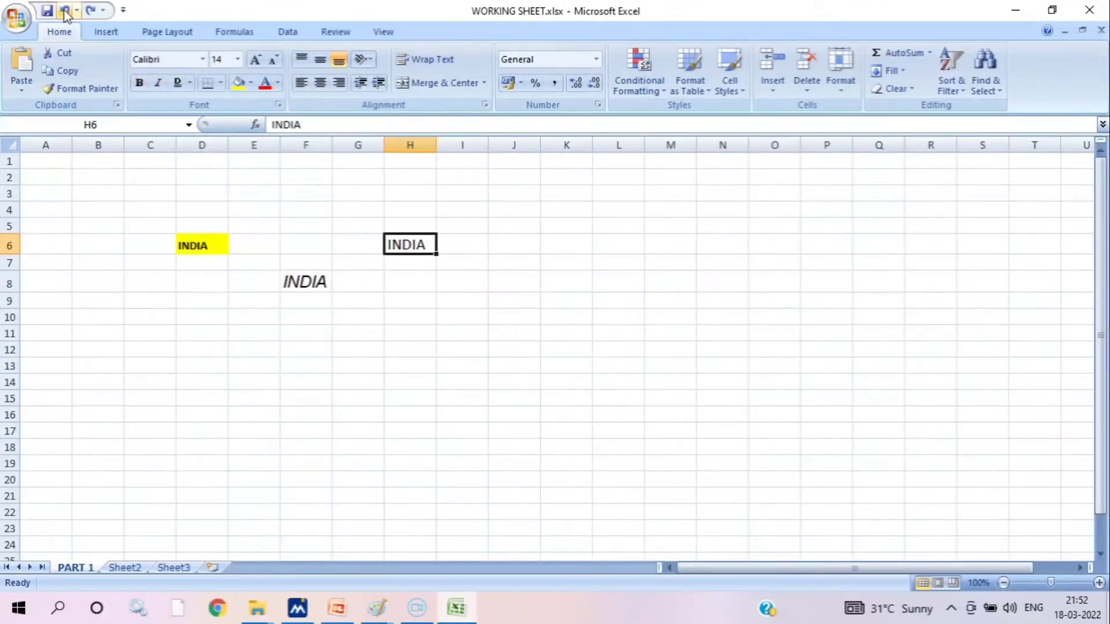
{"action": "left_click", "coordinate": [64, 11]}
{"action": "left_click", "coordinate": [65, 11]}
{"action": "left_click", "coordinate": [65, 11]}
{"action": "left_click", "coordinate": [65, 12]}
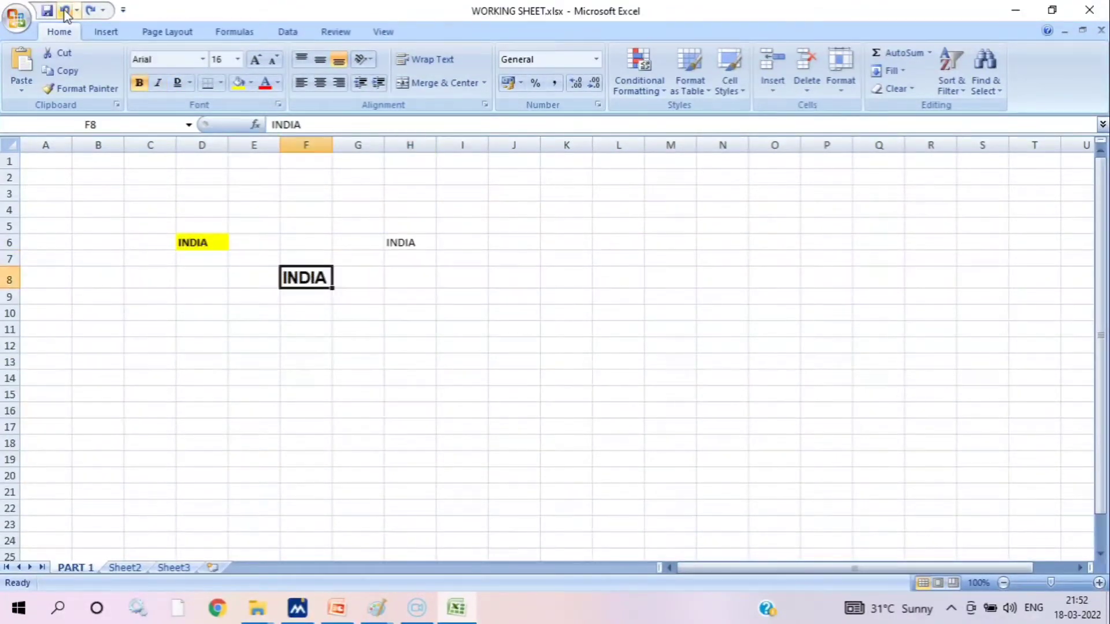
{"action": "left_click", "coordinate": [65, 11]}
Undo the last two font size reductions of the INDIA text in cell F8
{"action": "left_click", "coordinate": [65, 12]}
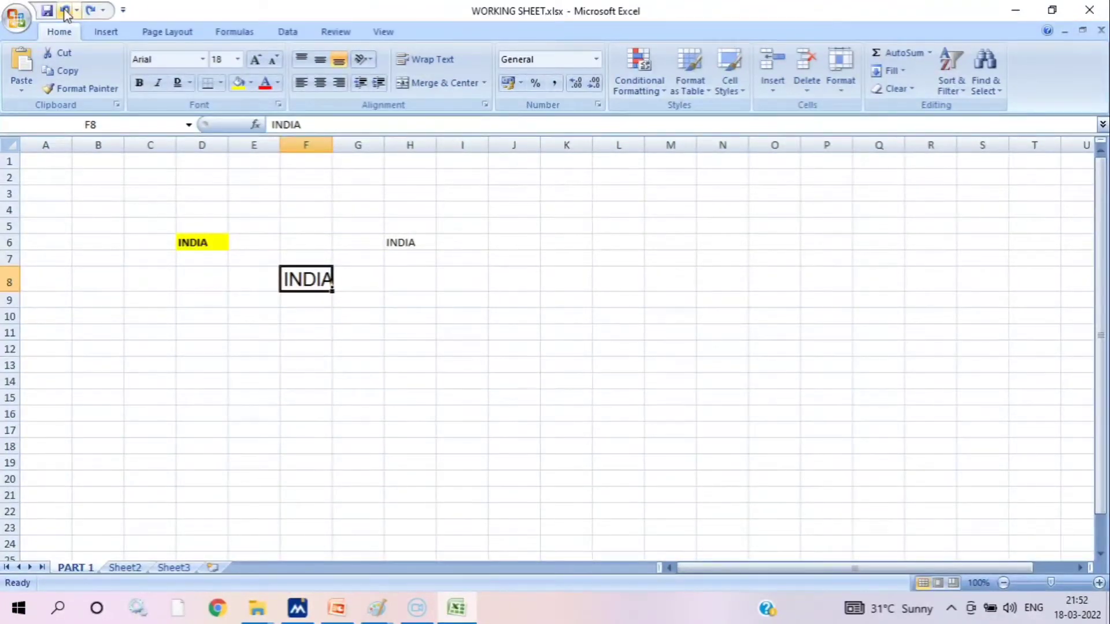
{"action": "left_click", "coordinate": [65, 12]}
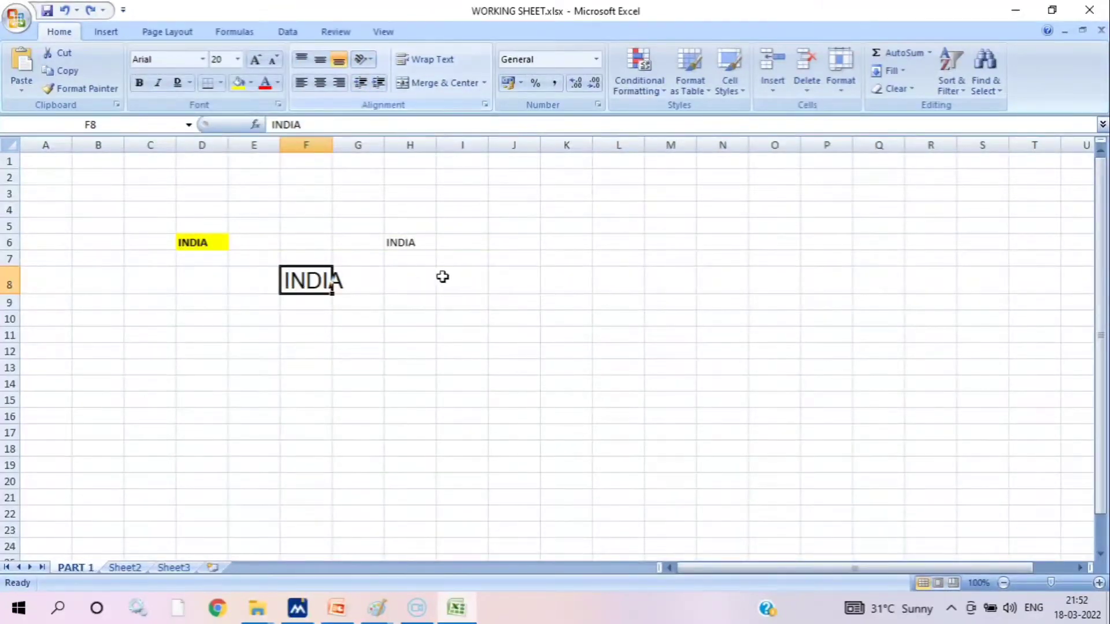
{"action": "left_click", "coordinate": [424, 242]}
{"action": "left_click", "coordinate": [327, 277]}
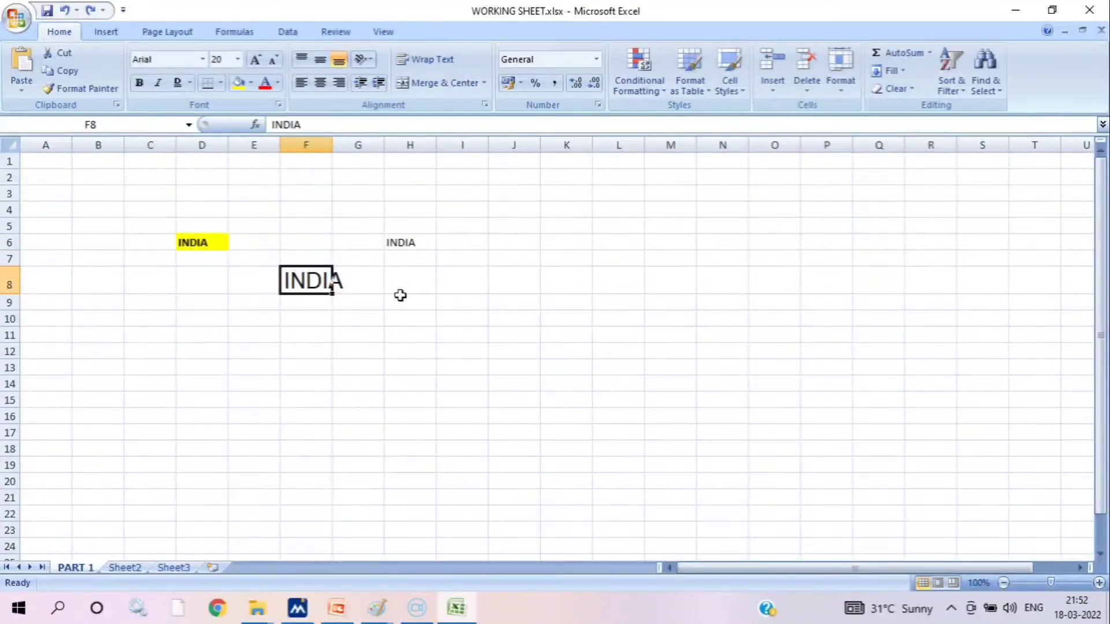
Middle-align the INDIA text in cell H6 and enlarge the cell by making row 6 taller and column H wider
{"action": "left_click", "coordinate": [414, 241]}
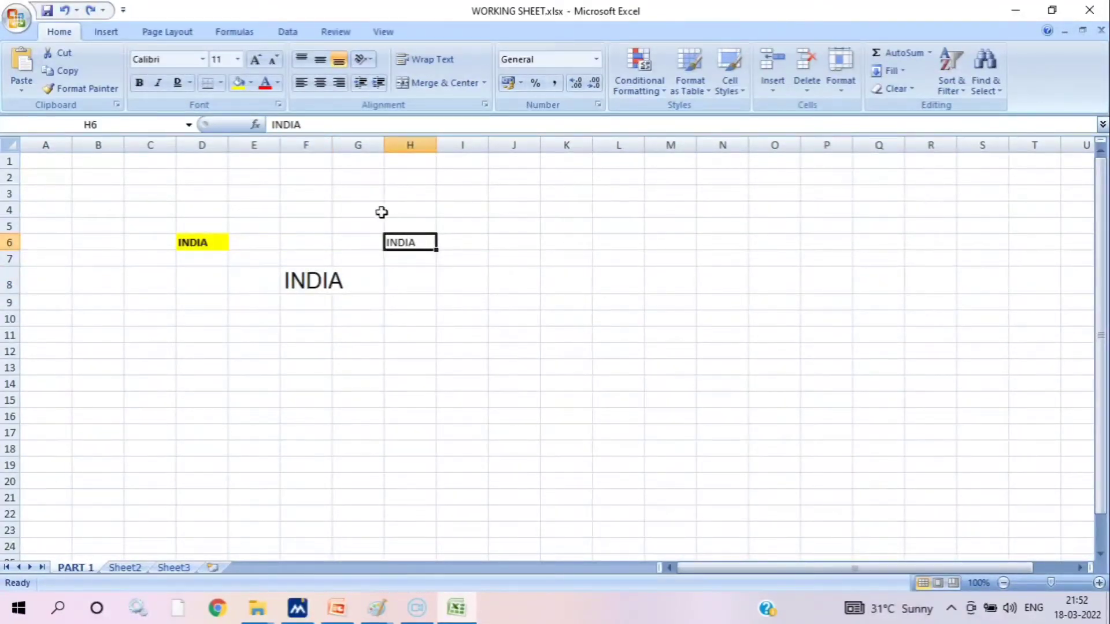
{"action": "left_click", "coordinate": [320, 61]}
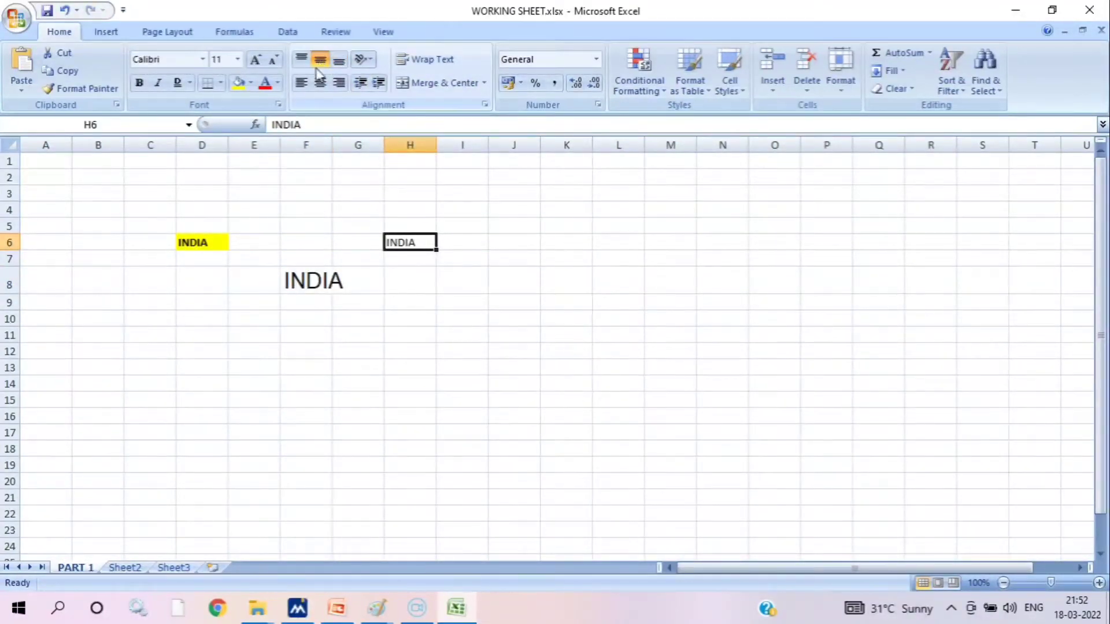
{"action": "left_click", "coordinate": [3, 249]}
{"action": "left_click_drag", "start_coordinate": [2, 250], "coordinate": [10, 296]}
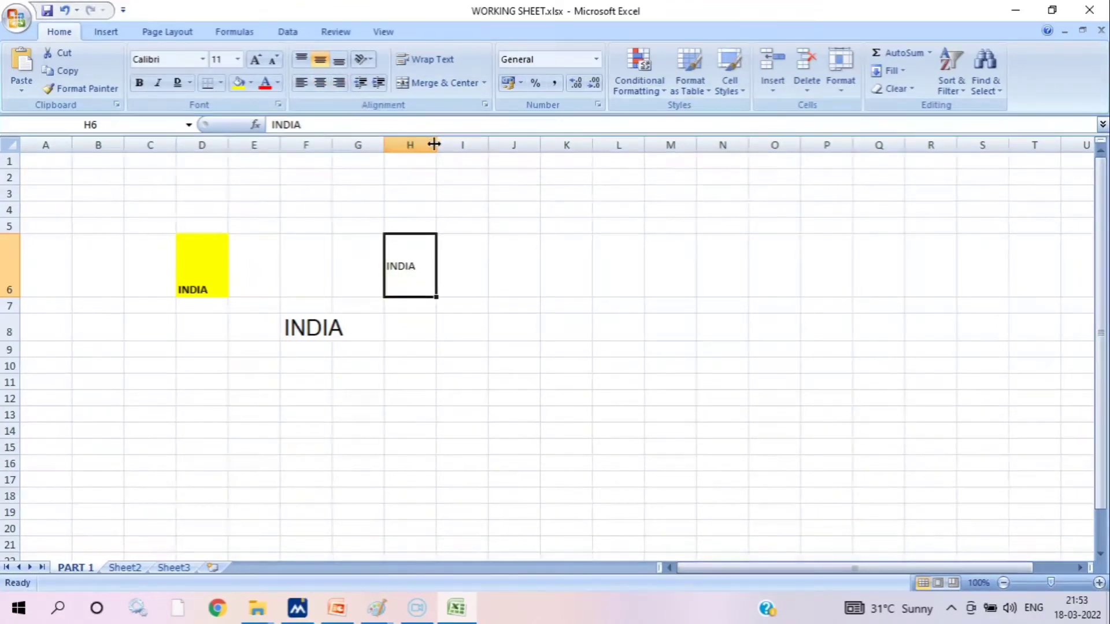
{"action": "left_click_drag", "start_coordinate": [437, 144], "coordinate": [492, 158]}
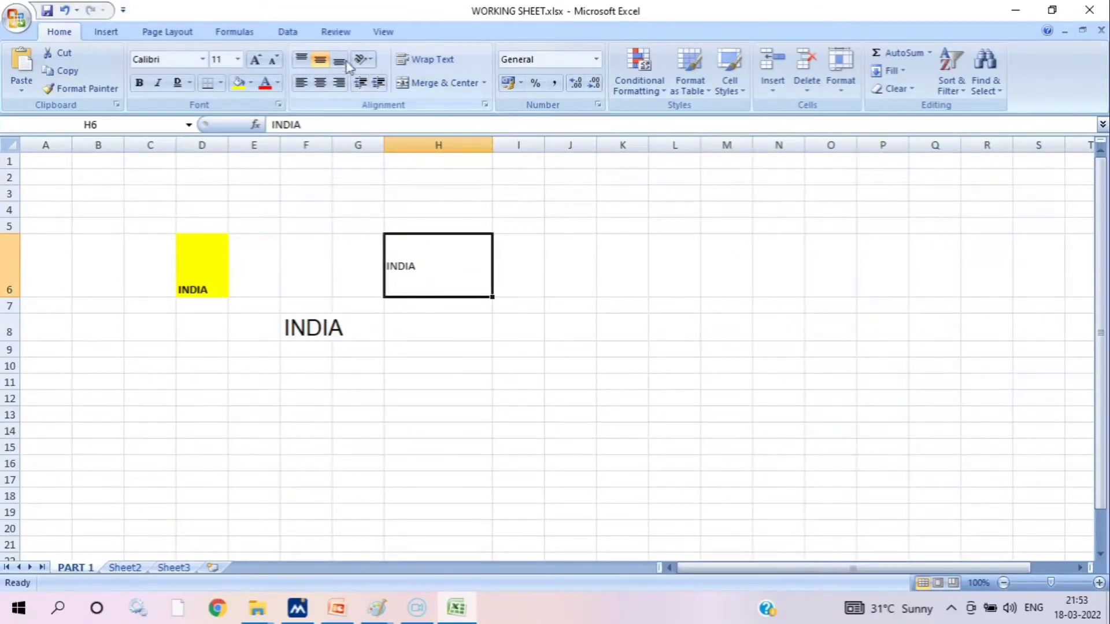
Try Top Align and Bottom Align on the INDIA text in cell H6, and set it back to Middle Align
{"action": "left_click", "coordinate": [303, 60]}
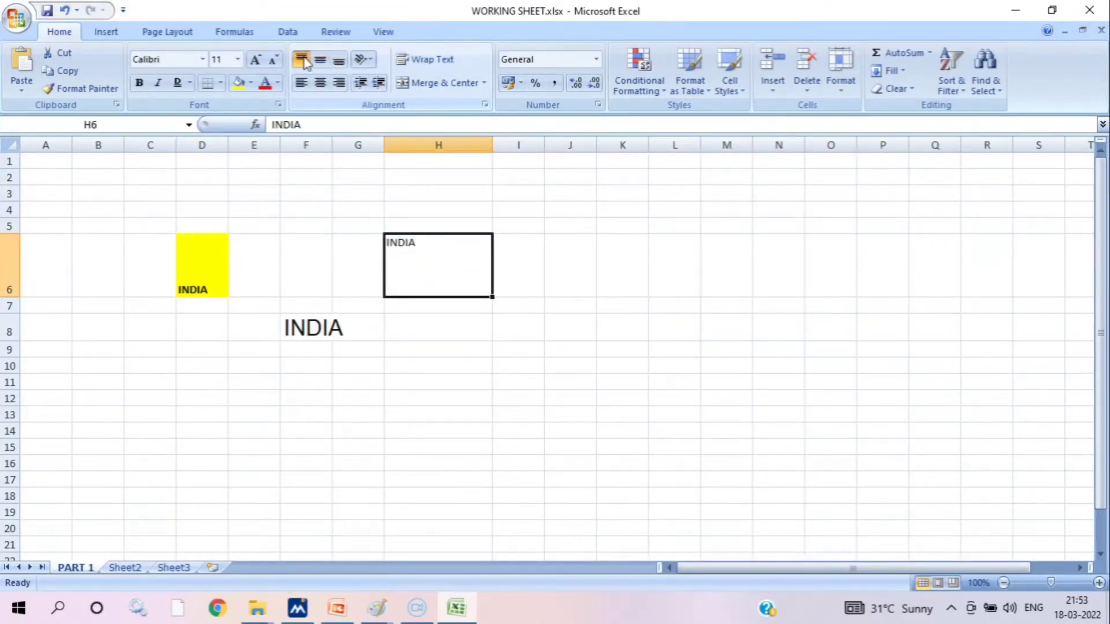
{"action": "left_click", "coordinate": [321, 60]}
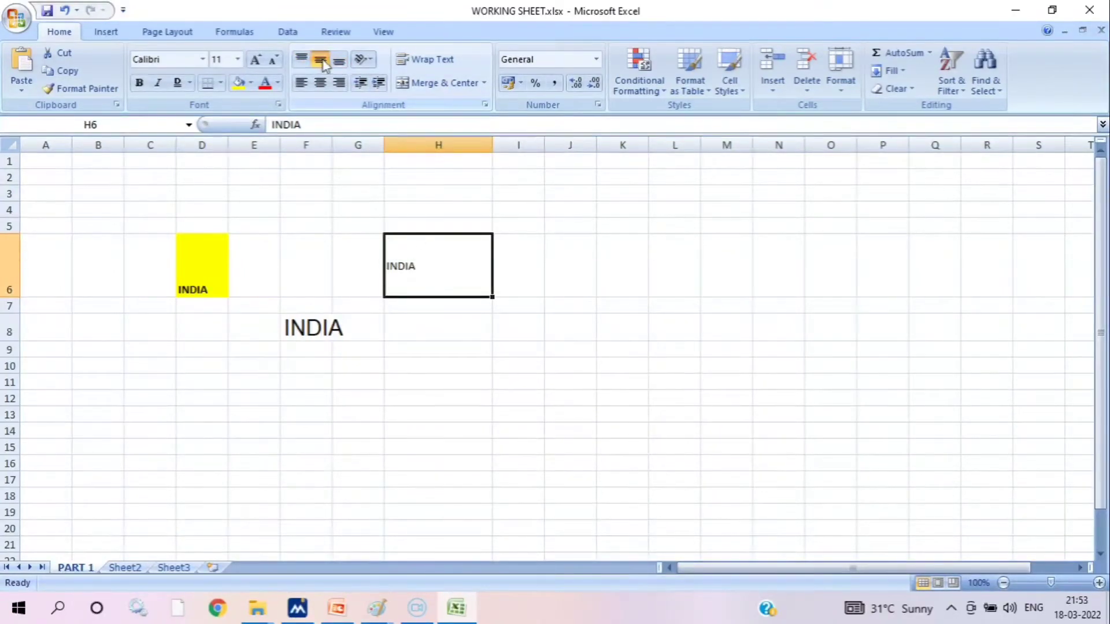
{"action": "left_click", "coordinate": [339, 61]}
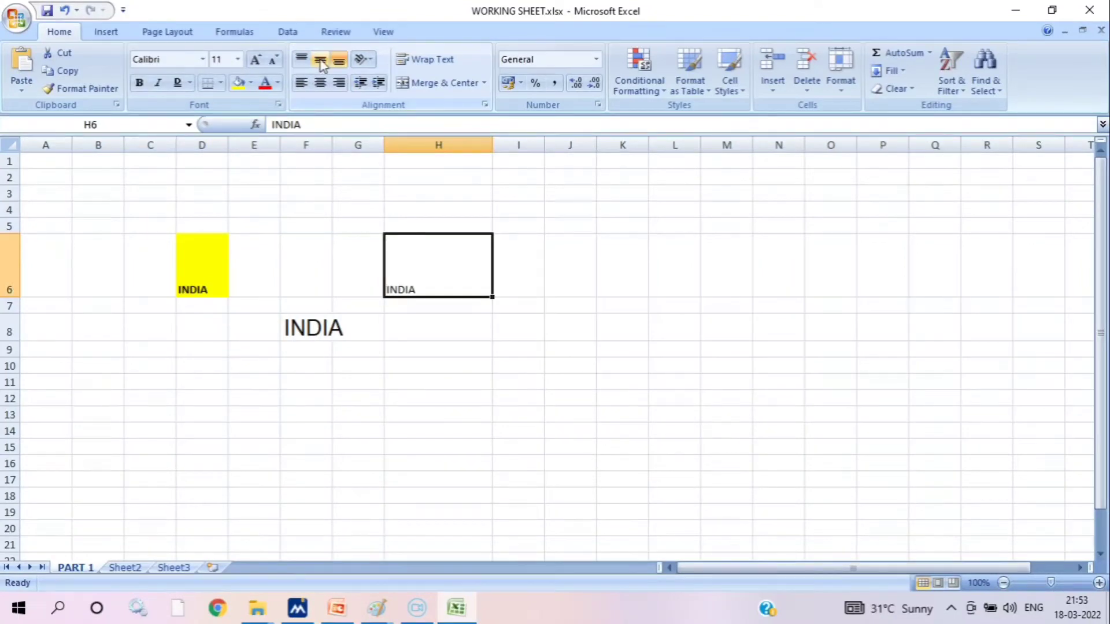
{"action": "left_click", "coordinate": [320, 61]}
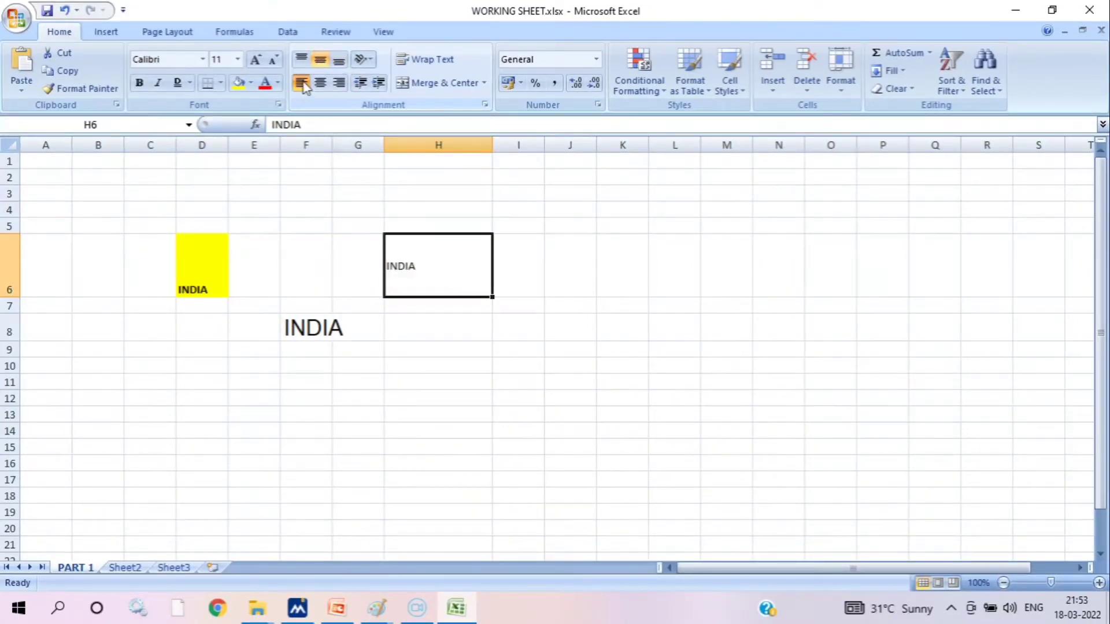
Try centre and right horizontal alignment on the INDIA text in cell H6, and set it to Align Left
{"action": "left_click", "coordinate": [321, 85]}
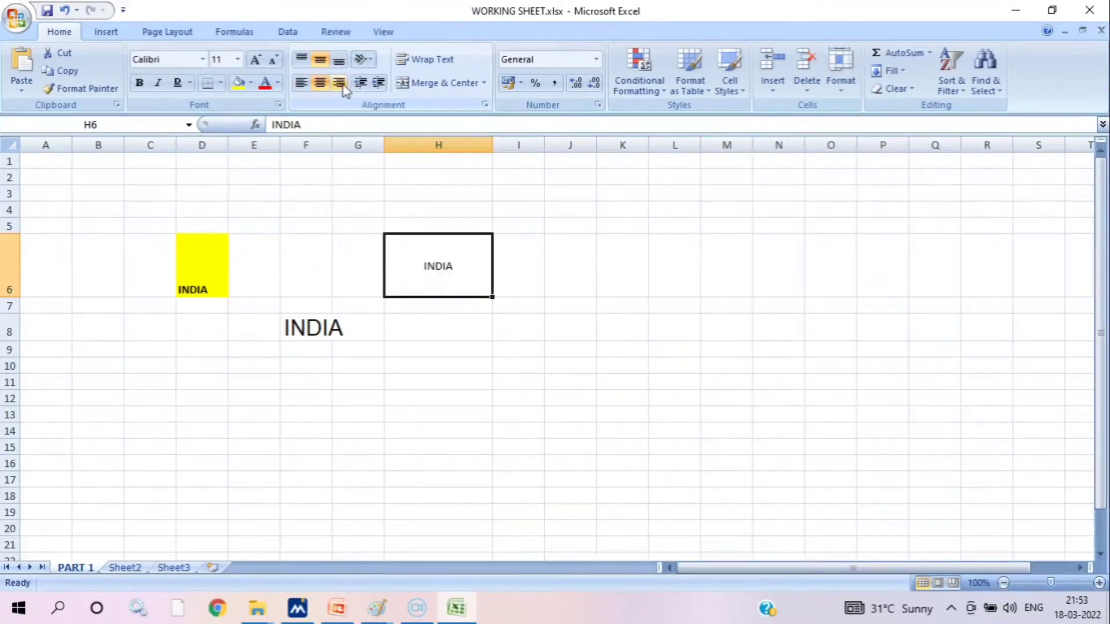
{"action": "left_click", "coordinate": [341, 84]}
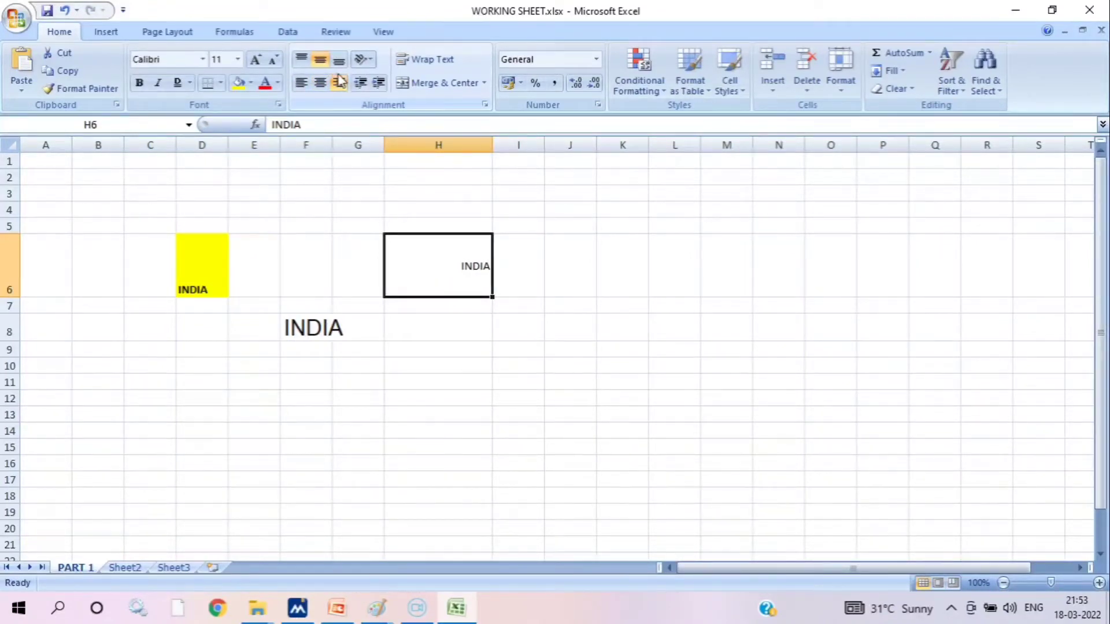
{"action": "left_click", "coordinate": [306, 85]}
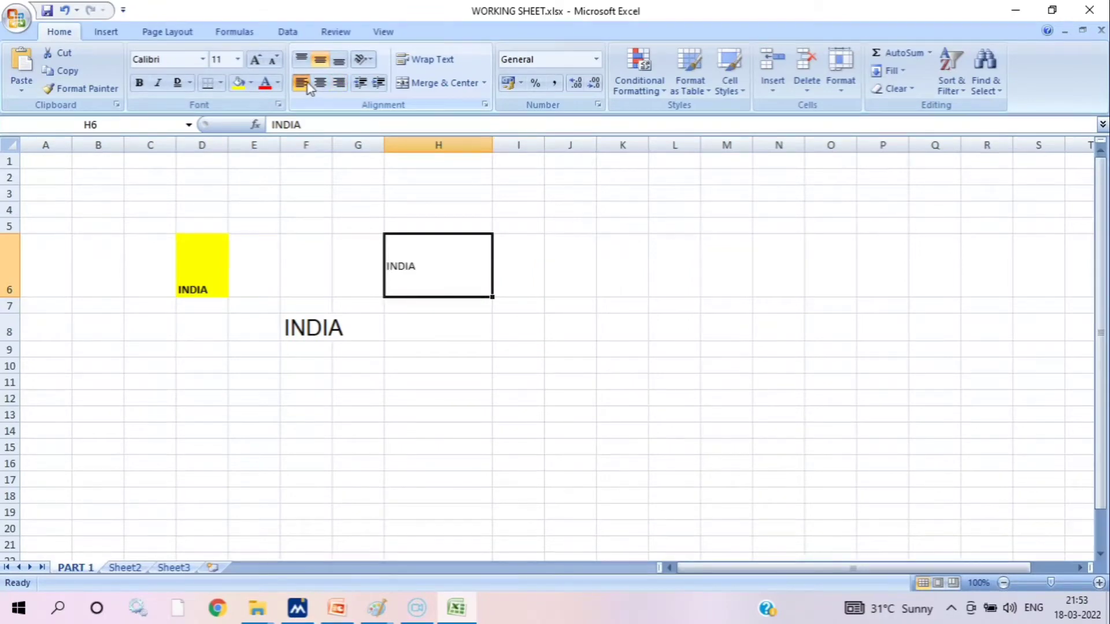
Centre the INDIA text in cell H6 horizontally and try the Vertical Text orientation on it
{"action": "left_click", "coordinate": [322, 84]}
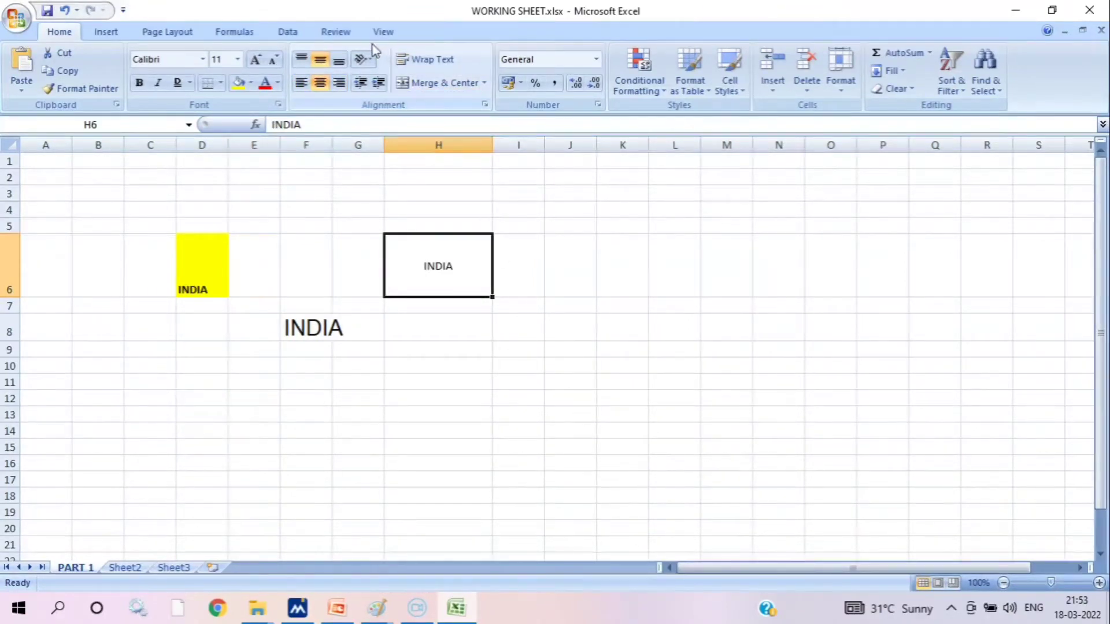
{"action": "left_click", "coordinate": [371, 62]}
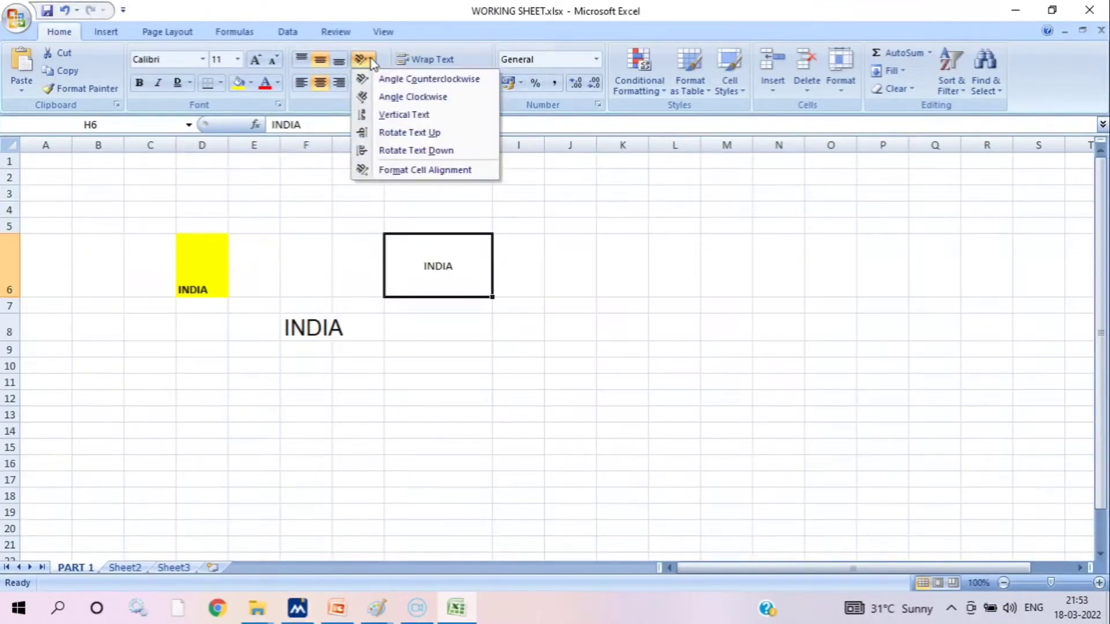
{"action": "left_click", "coordinate": [404, 115]}
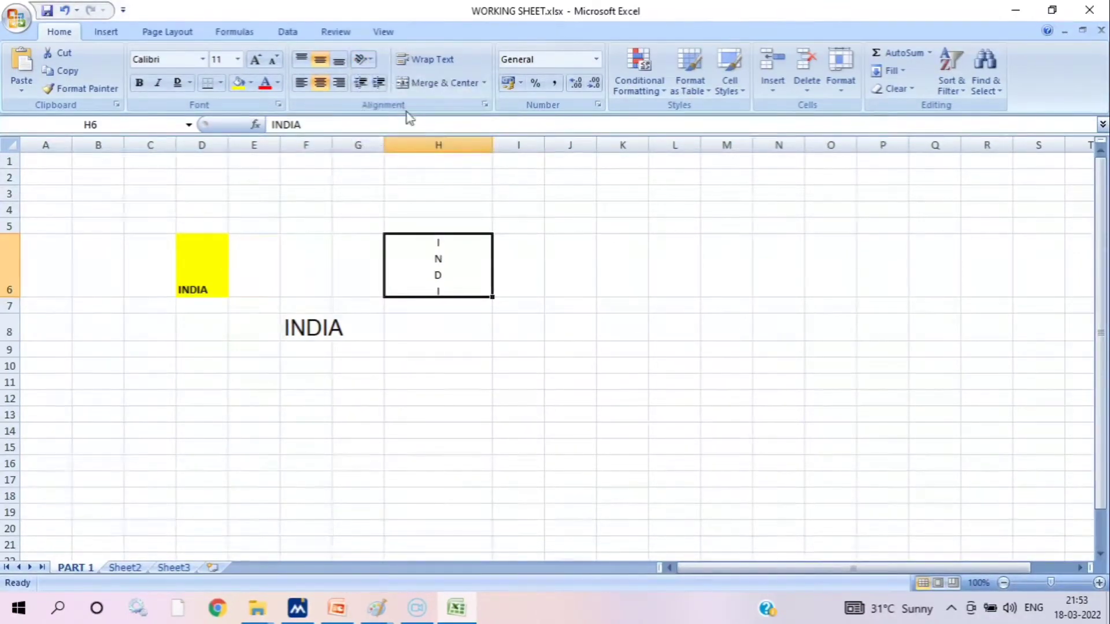
Try the Angle Clockwise orientation on the INDIA text in cell H6, and undo both orientation changes
{"action": "left_click", "coordinate": [368, 60]}
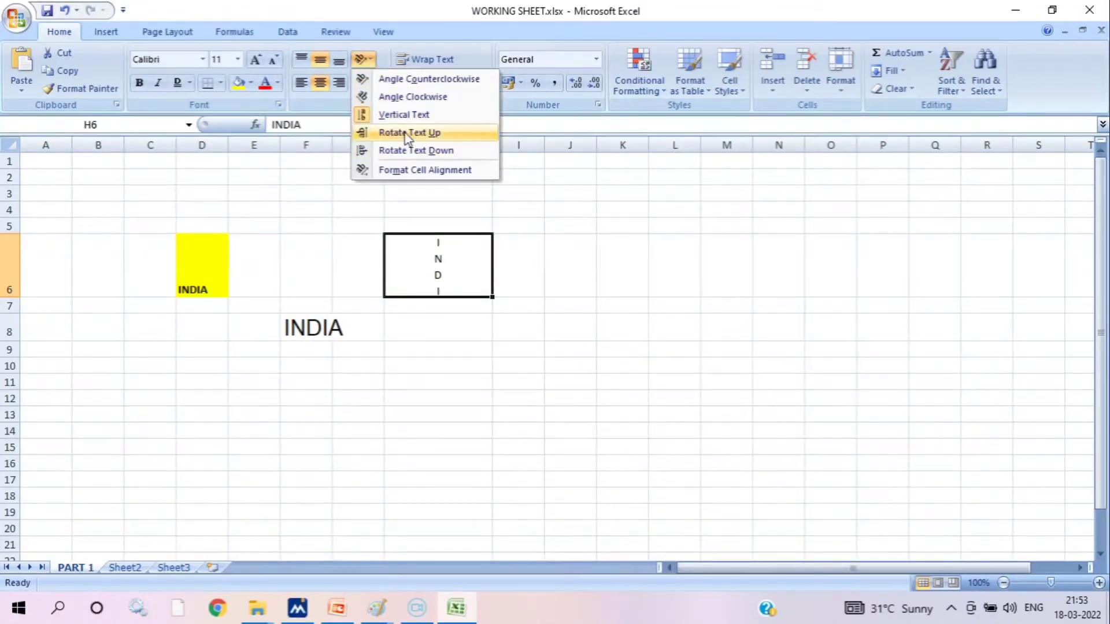
{"action": "left_click", "coordinate": [411, 97]}
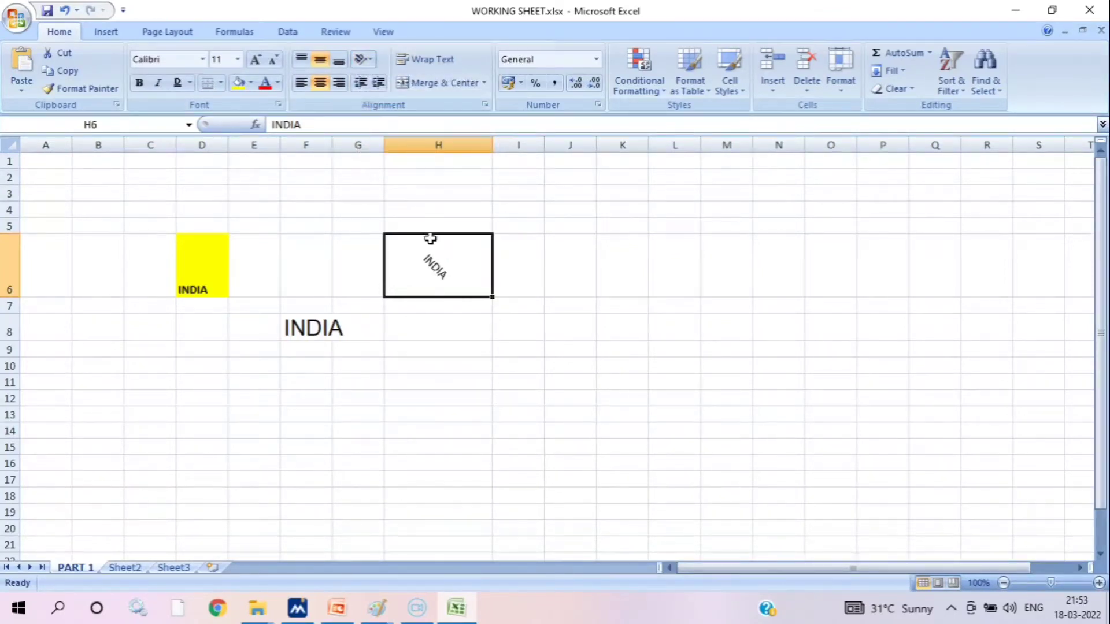
{"action": "left_click", "coordinate": [67, 12]}
{"action": "left_click", "coordinate": [67, 13]}
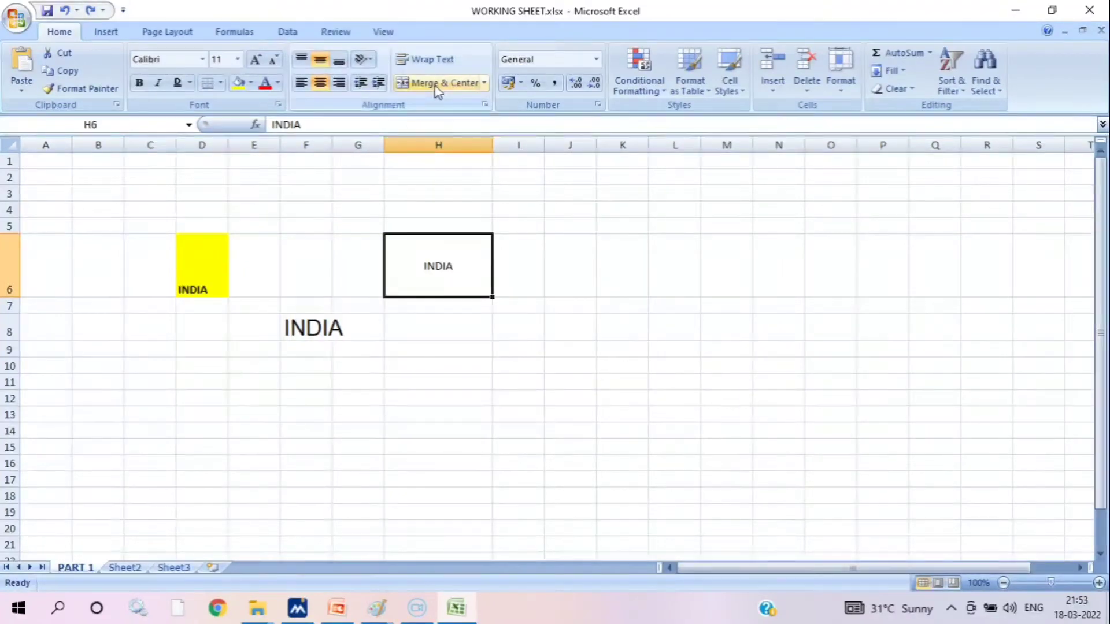
Try Merge & Center on cells H6 and I6, and unmerge them again
{"action": "left_click_drag", "start_coordinate": [619, 527], "coordinate": [616, 514]}
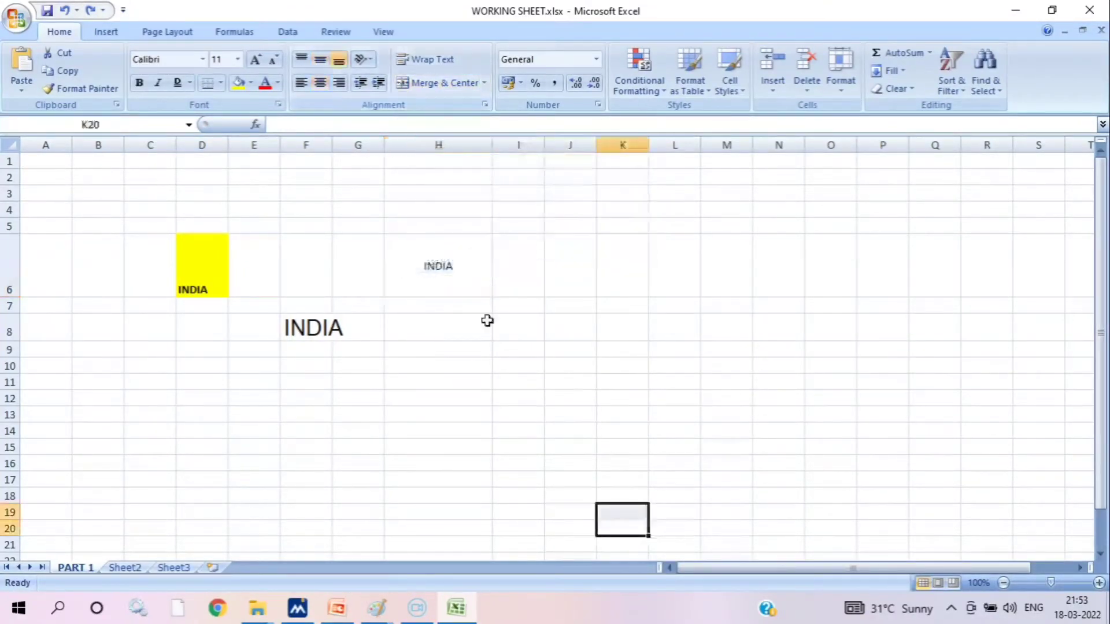
{"action": "left_click", "coordinate": [441, 257]}
{"action": "left_click", "coordinate": [525, 261]}
{"action": "left_click", "coordinate": [457, 245]}
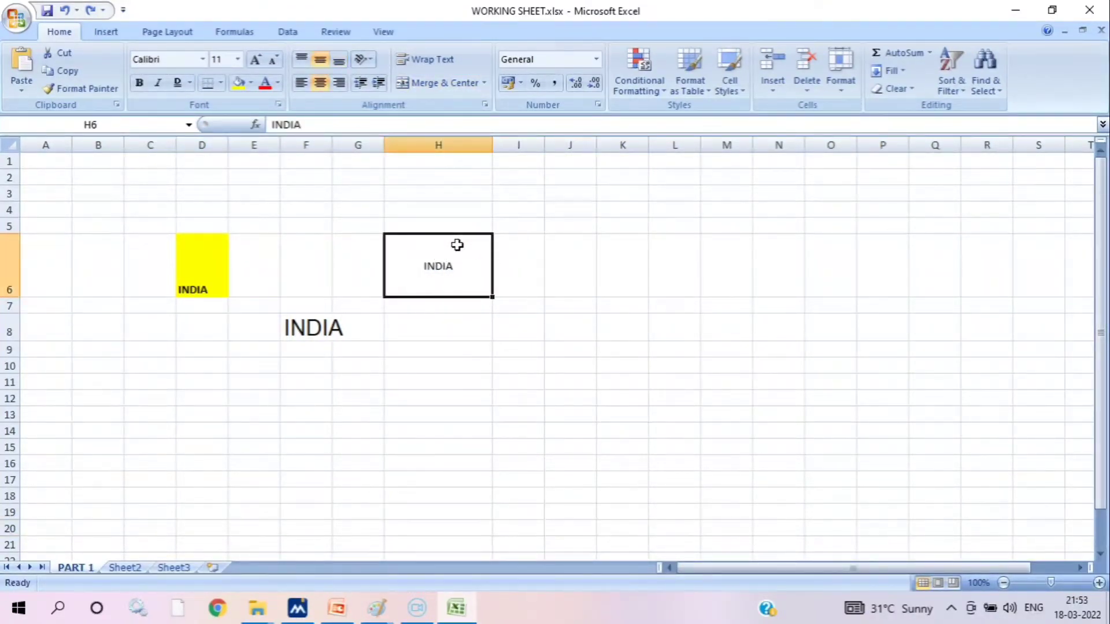
{"action": "left_click", "coordinate": [523, 263]}
{"action": "left_click_drag", "start_coordinate": [465, 257], "coordinate": [518, 260]}
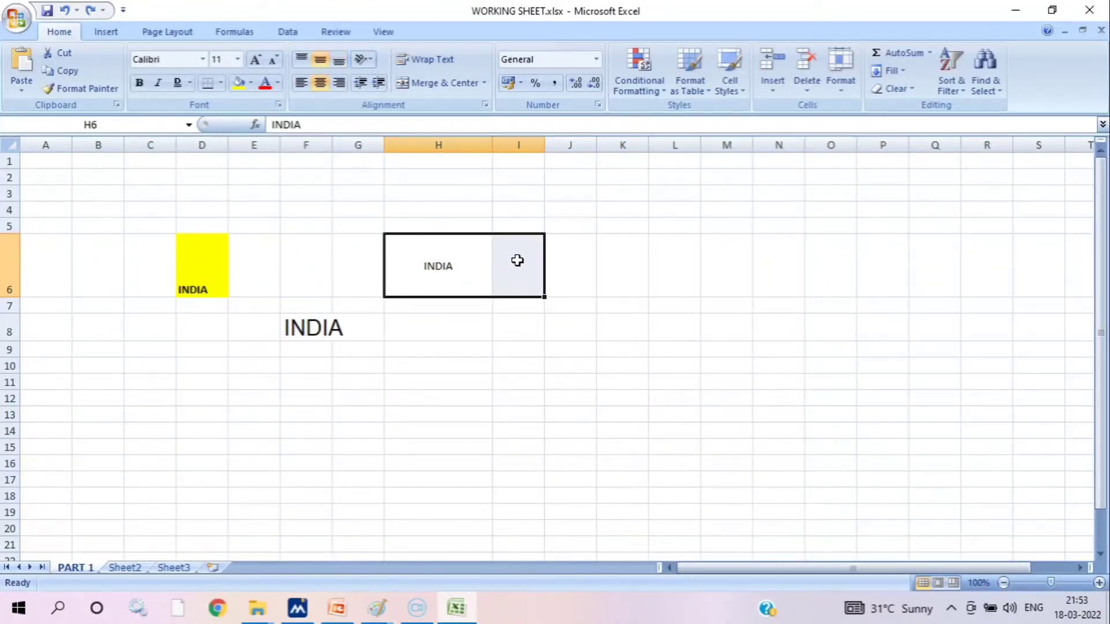
{"action": "left_click", "coordinate": [430, 84]}
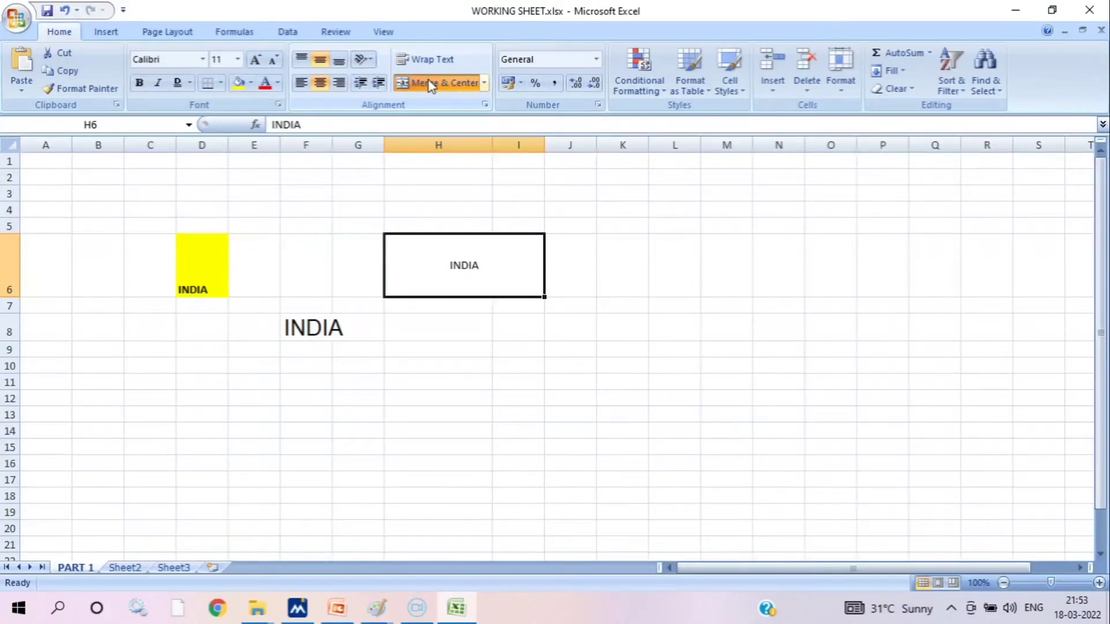
{"action": "left_click", "coordinate": [428, 85]}
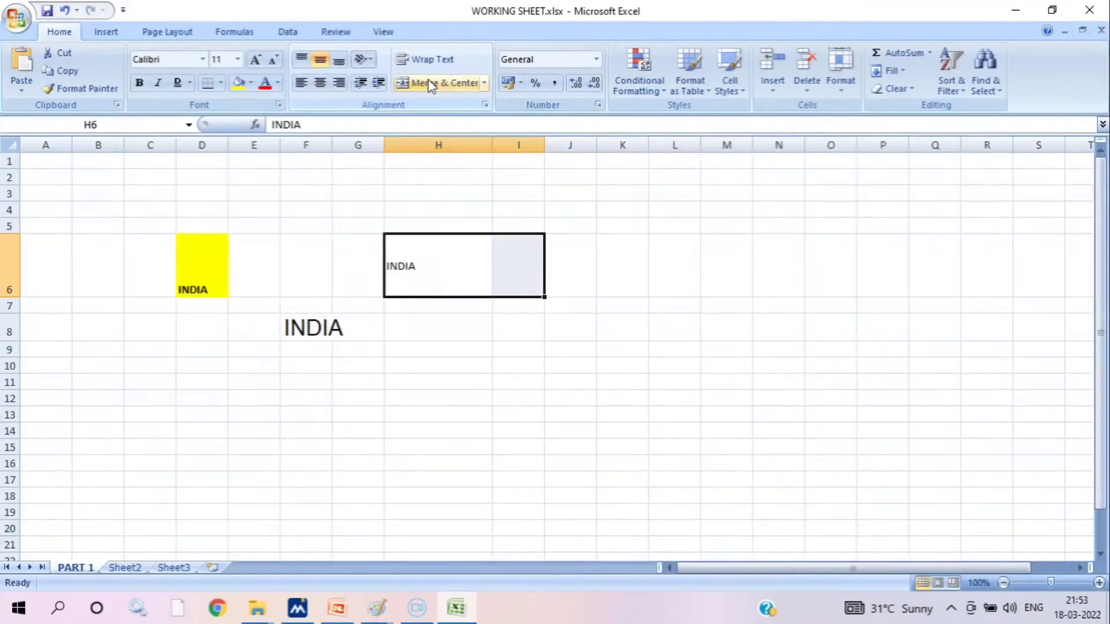
Extend the text in cell H6 to read INDIA IS MY COUNTRY
{"action": "left_click", "coordinate": [480, 258]}
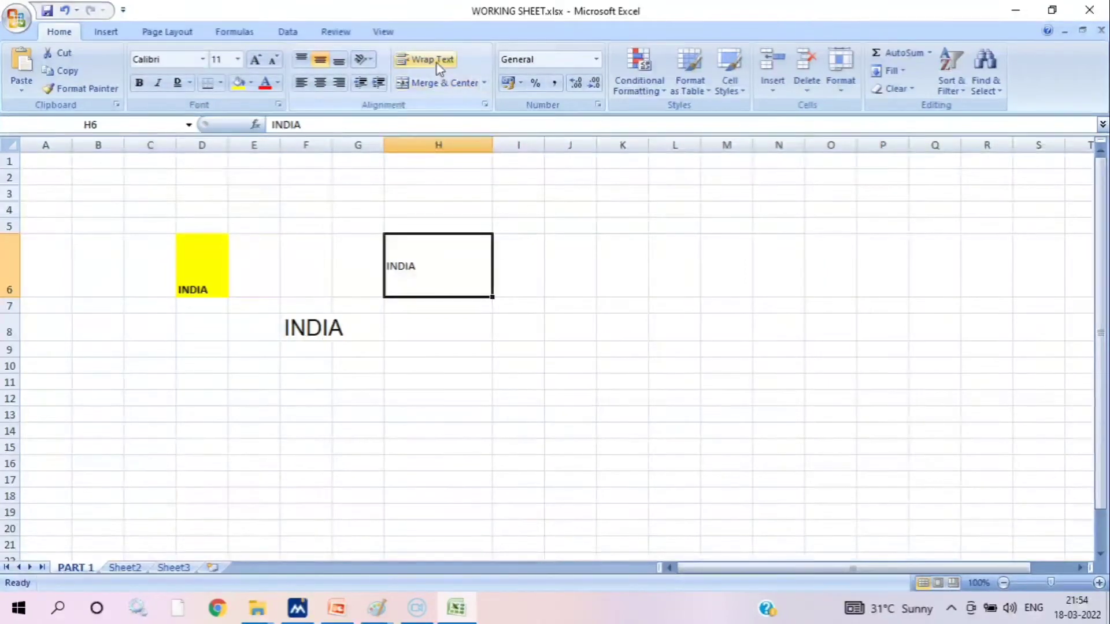
{"action": "double_click", "coordinate": [442, 262]}
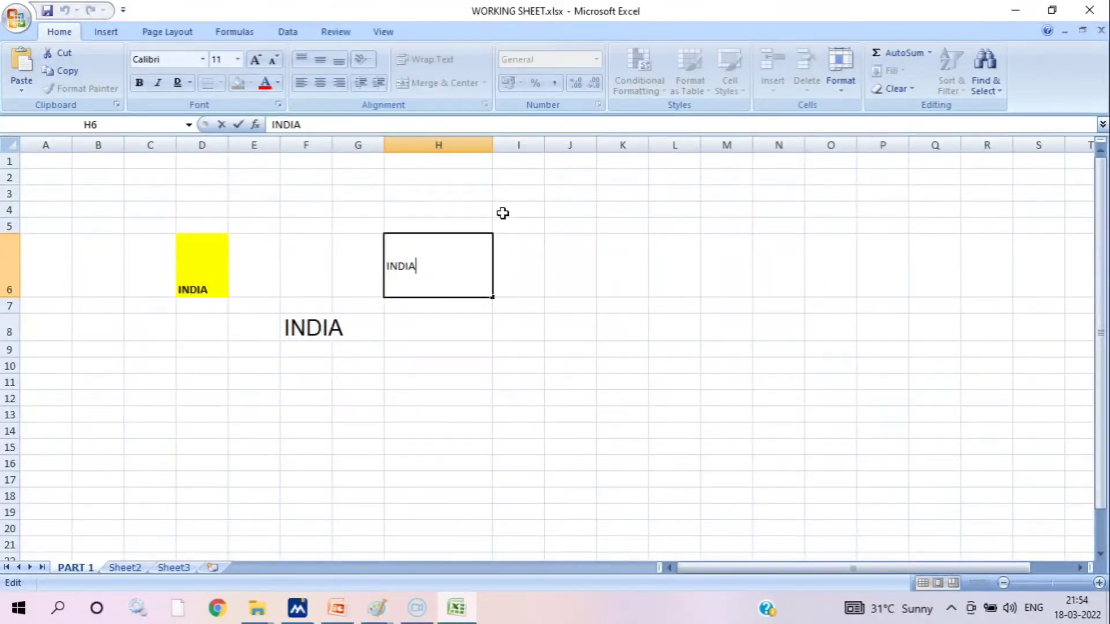
{"action": "type", "text": "I"}
{"action": "type", "text": "S MY CO"}
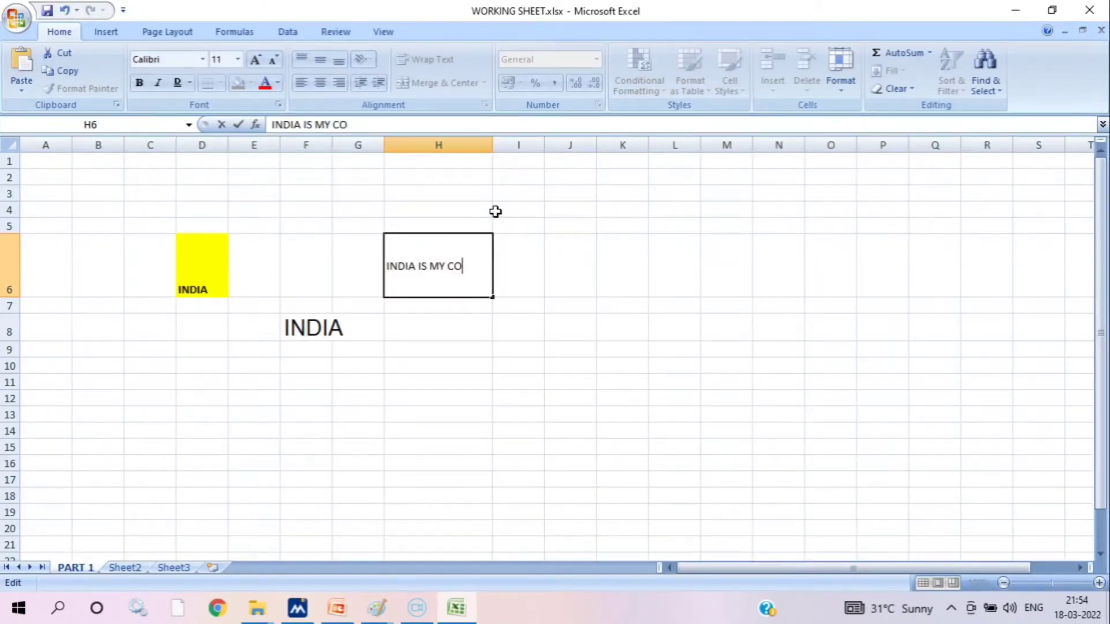
{"action": "type", "text": "UNTRY"}
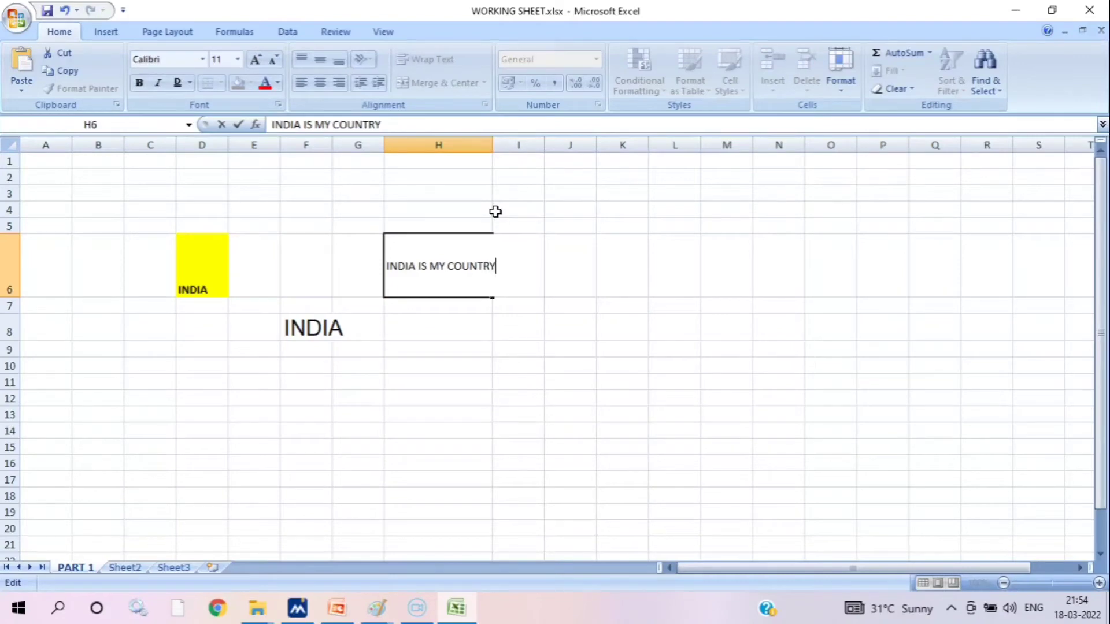
{"action": "left_click", "coordinate": [538, 226]}
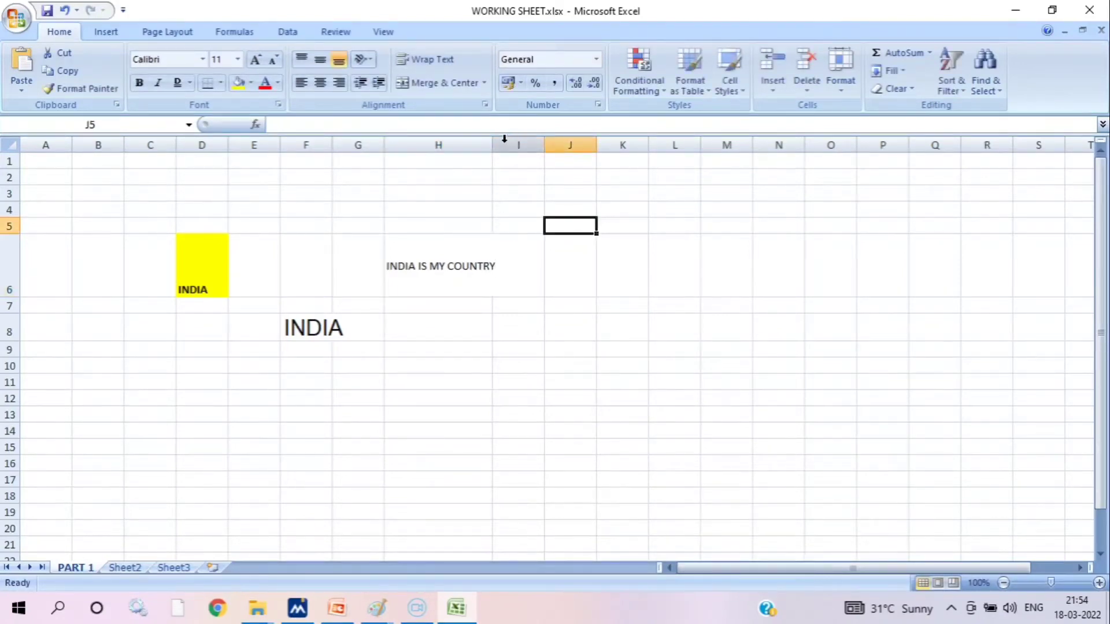
Narrow column H so it is smaller than the sentence in H6, and wrap the text in that cell
{"action": "left_click_drag", "start_coordinate": [491, 145], "coordinate": [463, 144]}
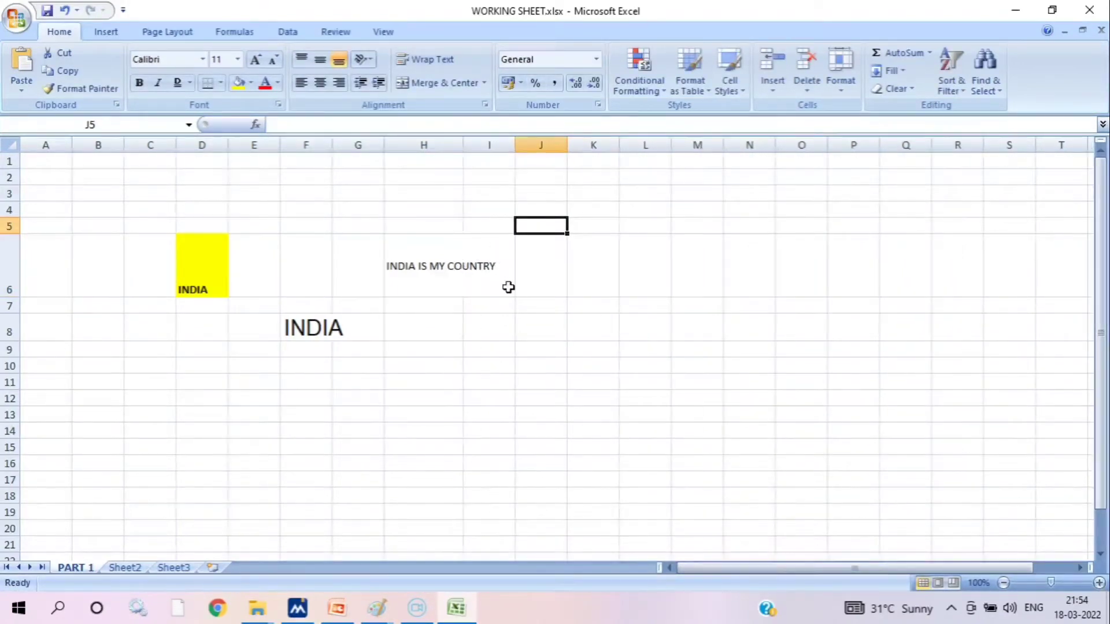
{"action": "left_click", "coordinate": [435, 263]}
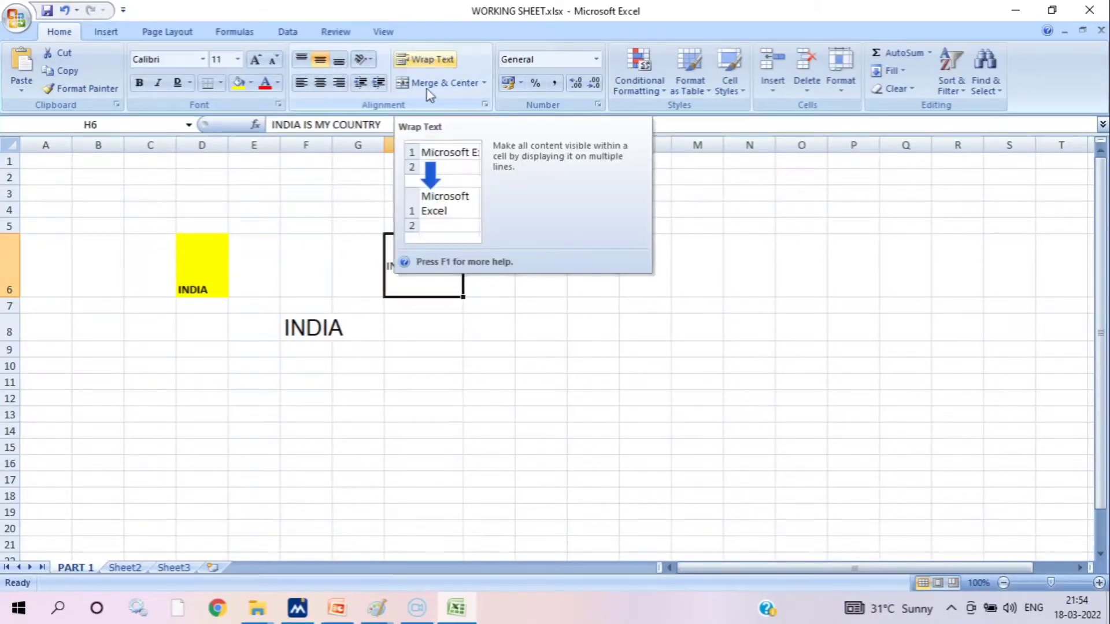
{"action": "left_click", "coordinate": [422, 60]}
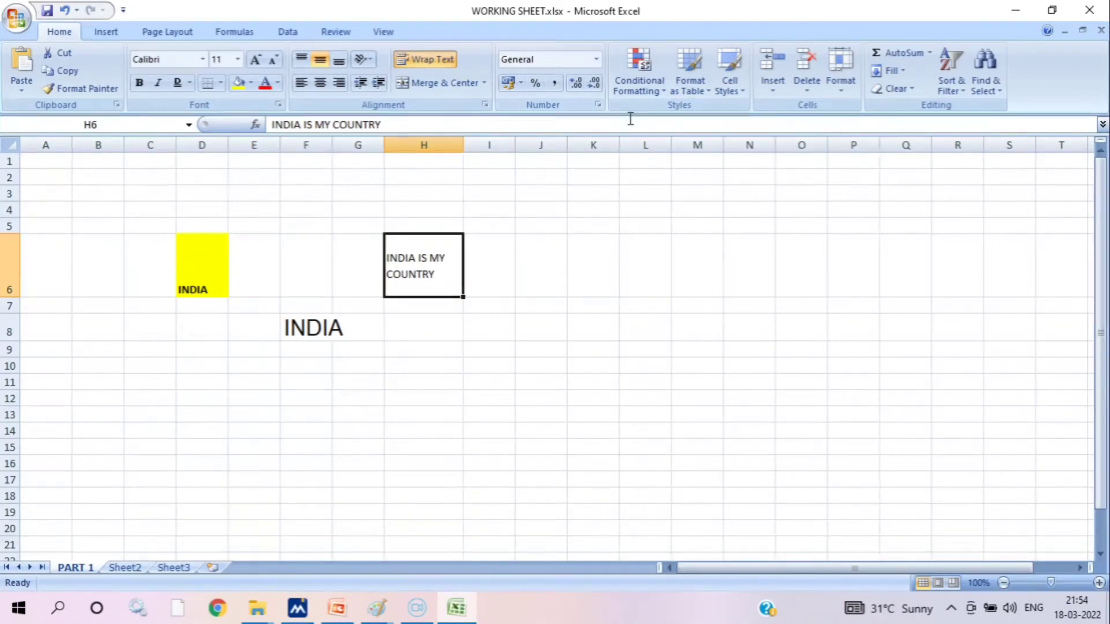
{"action": "left_click", "coordinate": [378, 369]}
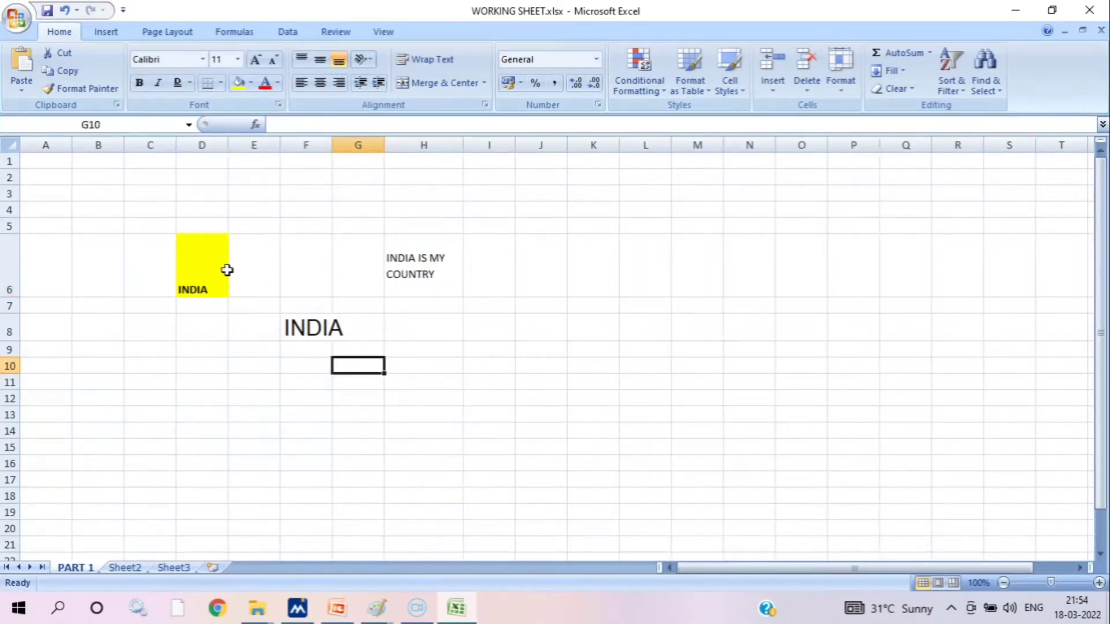
Make row 5 slightly taller and column A slightly wider by resizing their header borders
{"action": "left_click", "coordinate": [420, 250]}
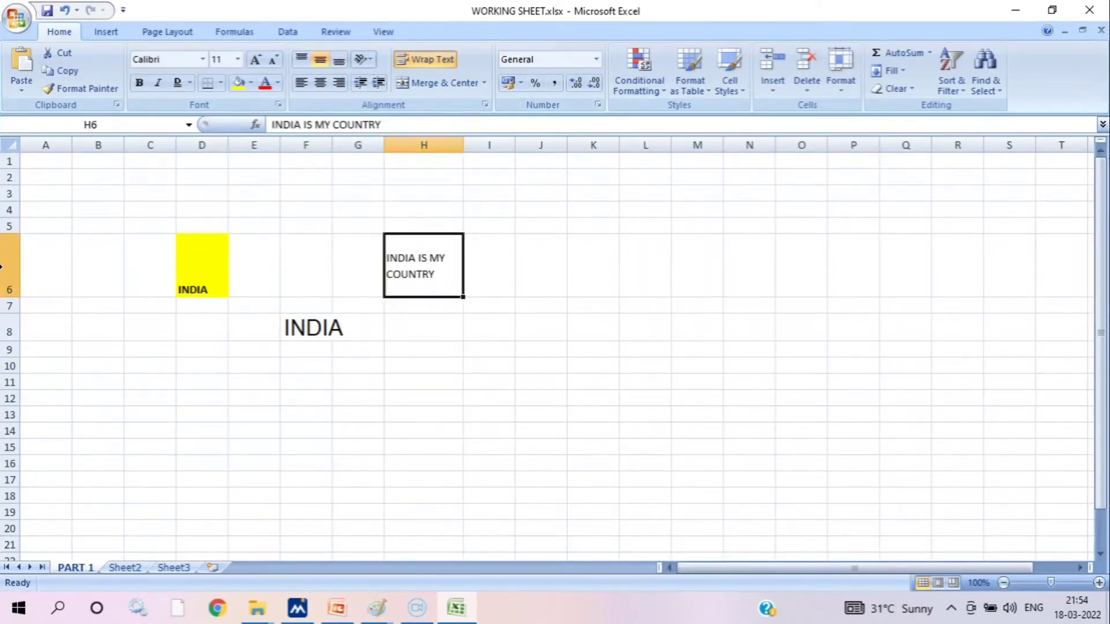
{"action": "mouse_move", "coordinate": [21, 234]}
{"action": "left_mouse_down"}
{"action": "mouse_move", "coordinate": [22, 268]}
{"action": "mouse_move", "coordinate": [20, 243]}
{"action": "left_mouse_up"}
{"action": "left_click_drag", "start_coordinate": [69, 150], "coordinate": [91, 140]}
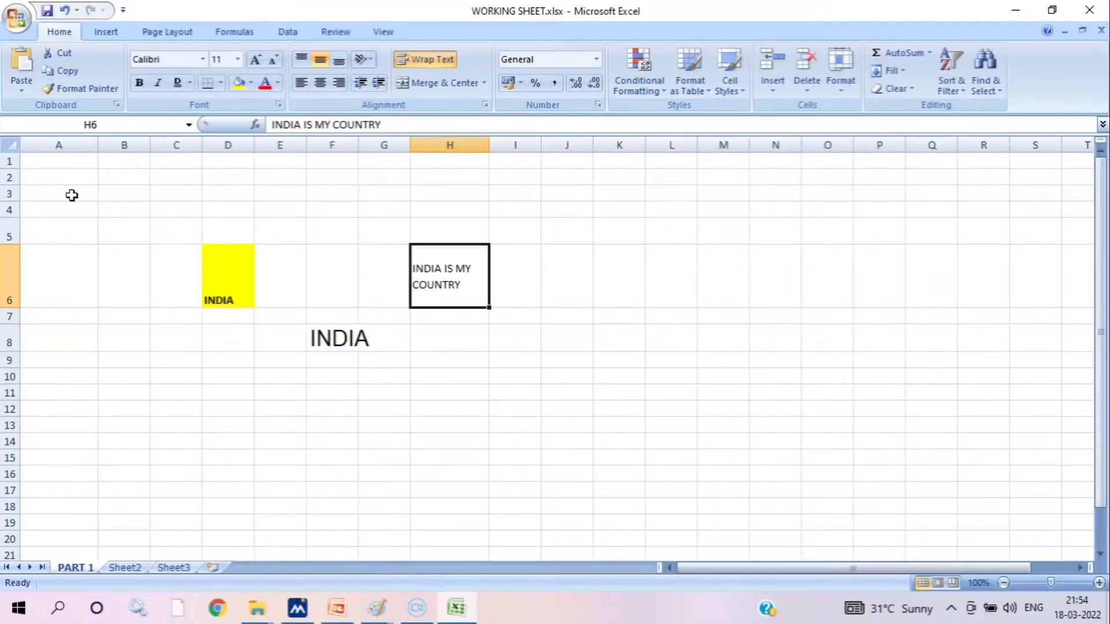
Make row 6 taller by entering a larger exact row height
{"action": "right_click", "coordinate": [10, 260]}
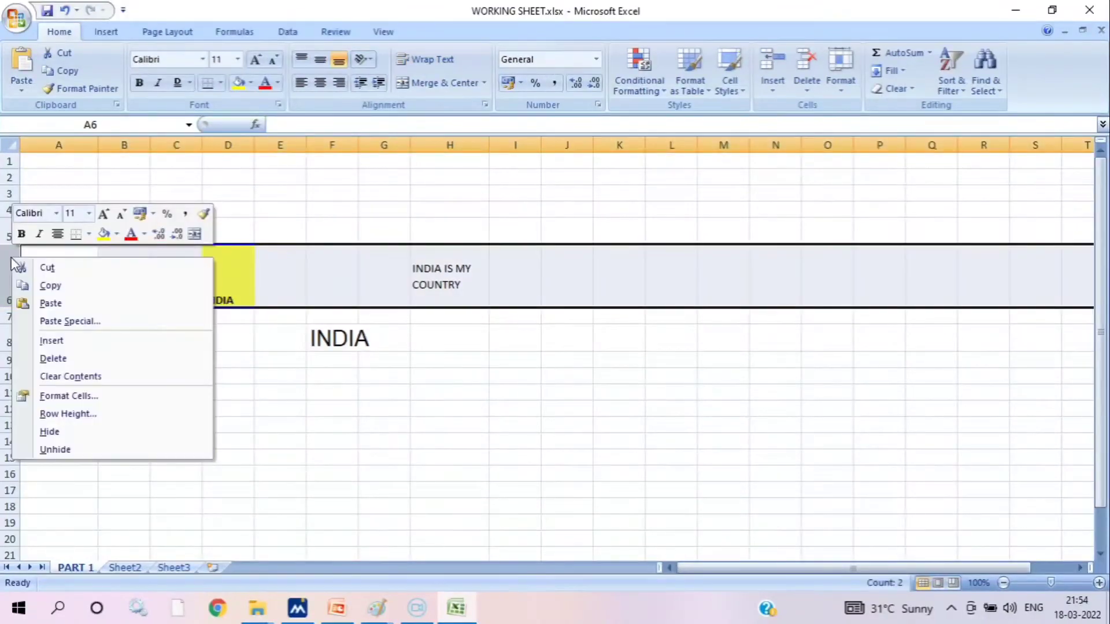
{"action": "left_click", "coordinate": [88, 414]}
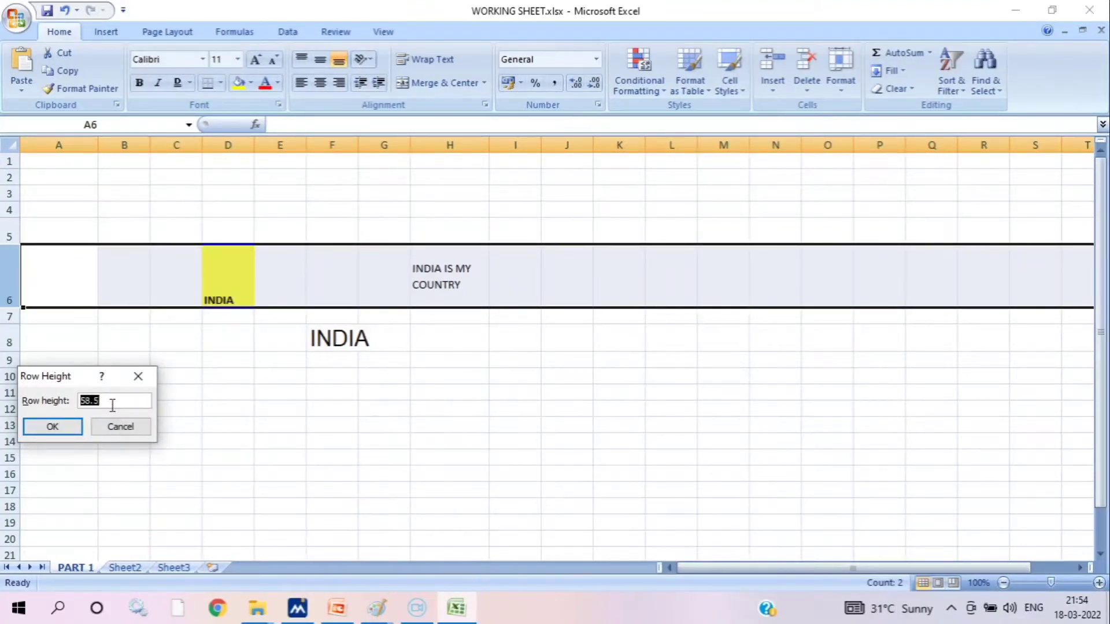
{"action": "type", "text": "100"}
{"action": "key", "text": "Return"}
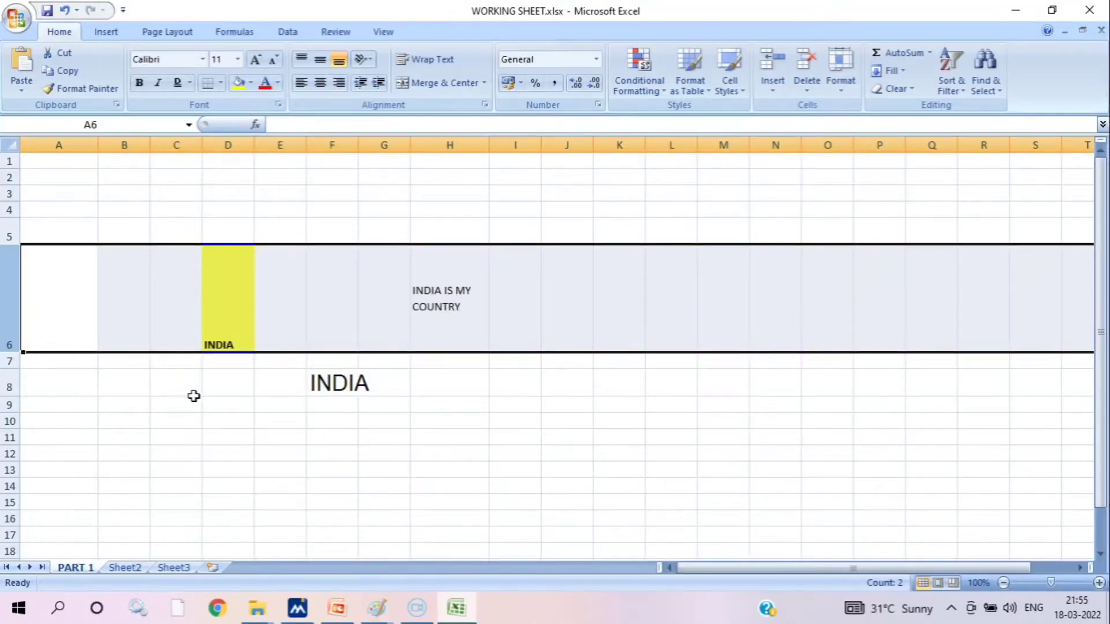
Set the height of row 6 to 20 and deselect the row
{"action": "right_click", "coordinate": [9, 315]}
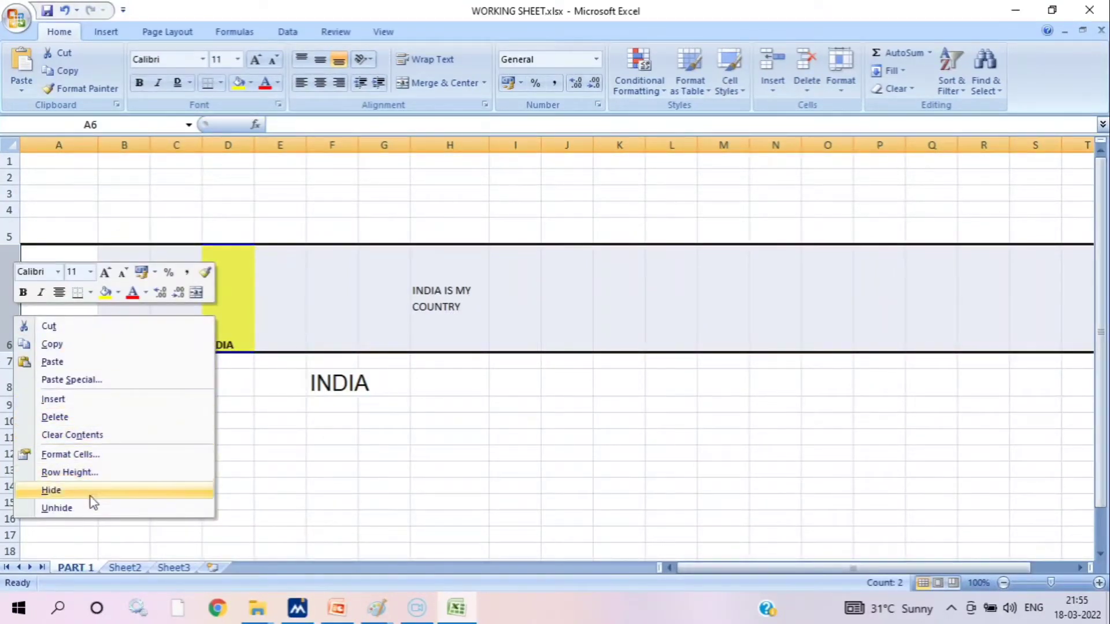
{"action": "left_click", "coordinate": [87, 474]}
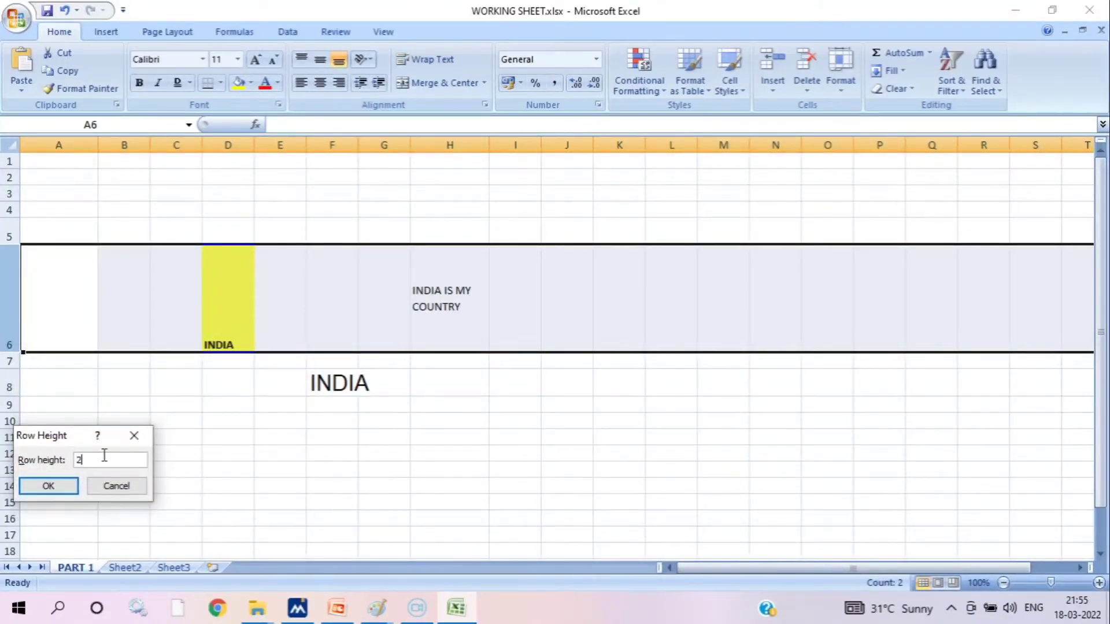
{"action": "type", "text": "20"}
{"action": "key", "text": "Return"}
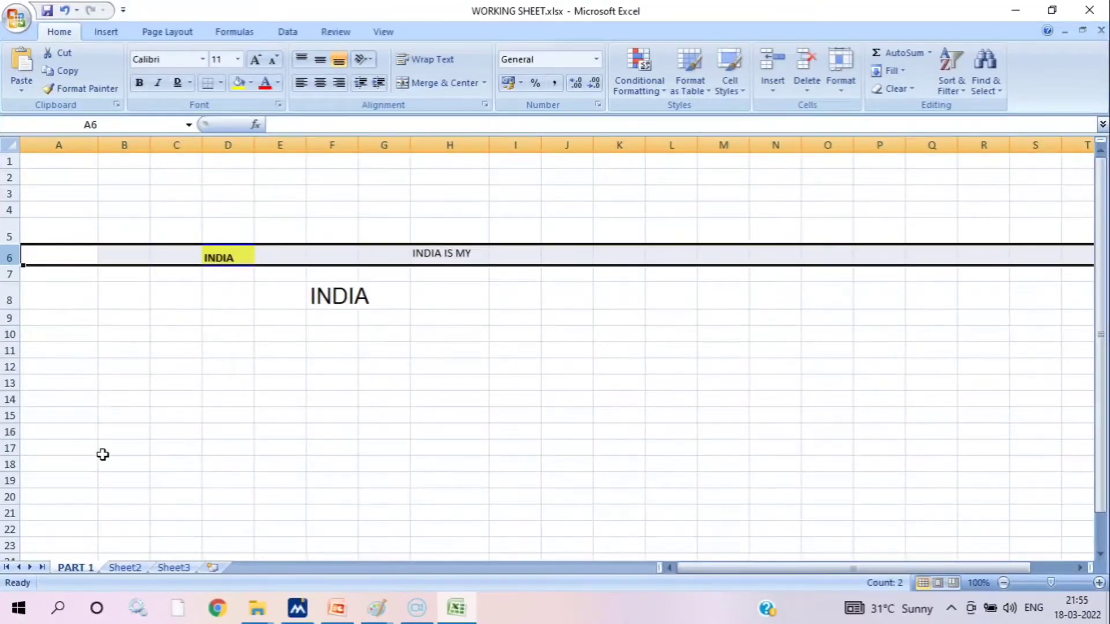
{"action": "left_click", "coordinate": [176, 400]}
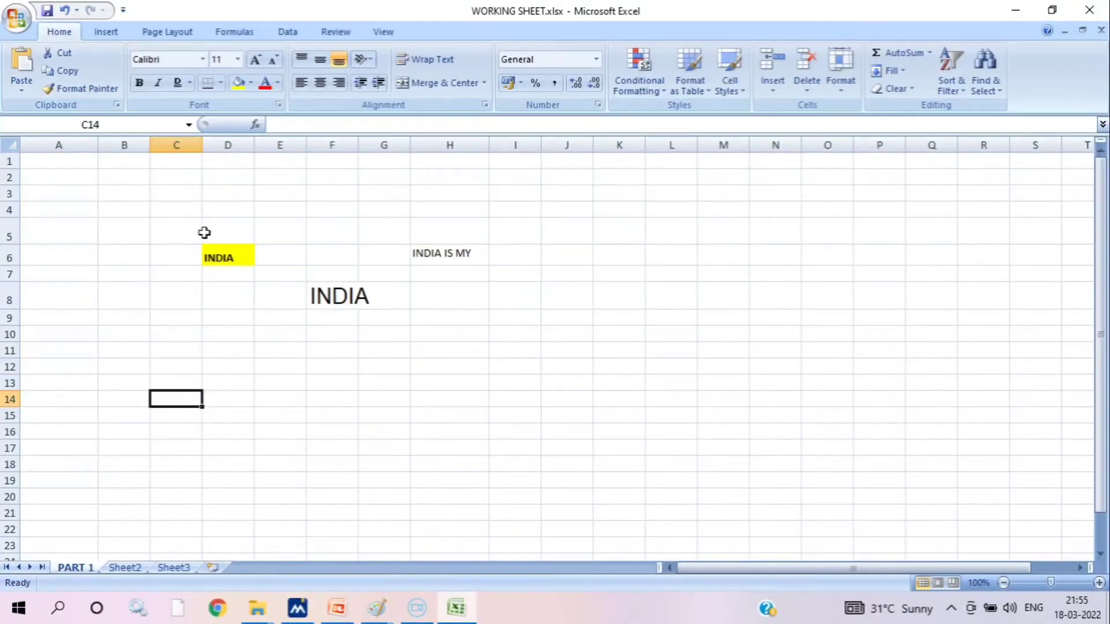
{"action": "left_click", "coordinate": [280, 253]}
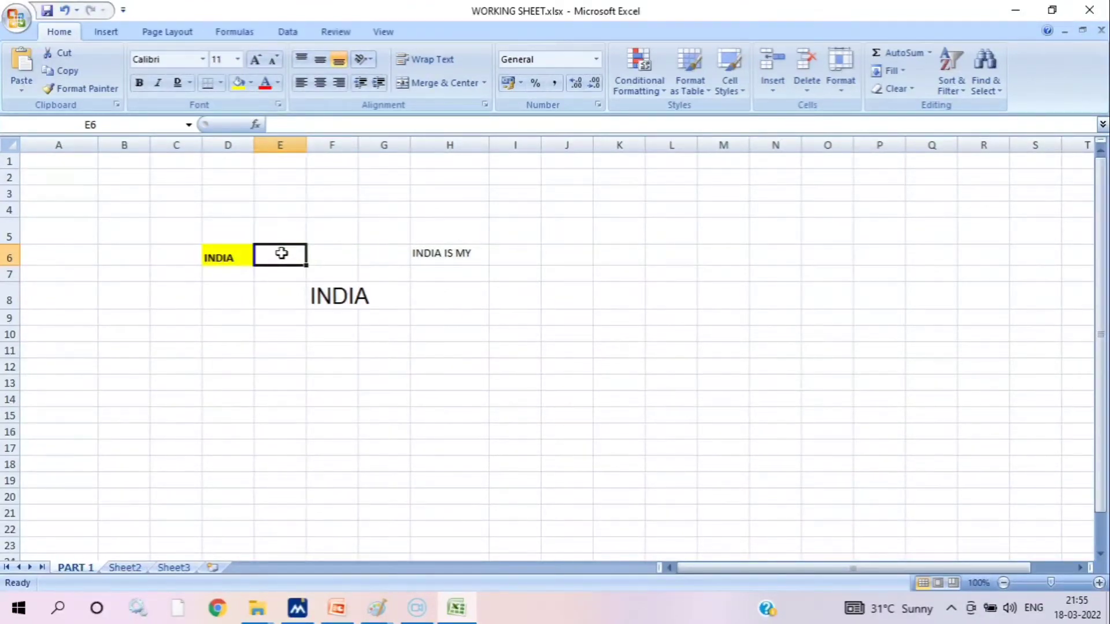
Enter BOOK in cell E6 and TABLE in cell F6, beside the highlighted INDIA cell
{"action": "type", "text": "BOOK"}
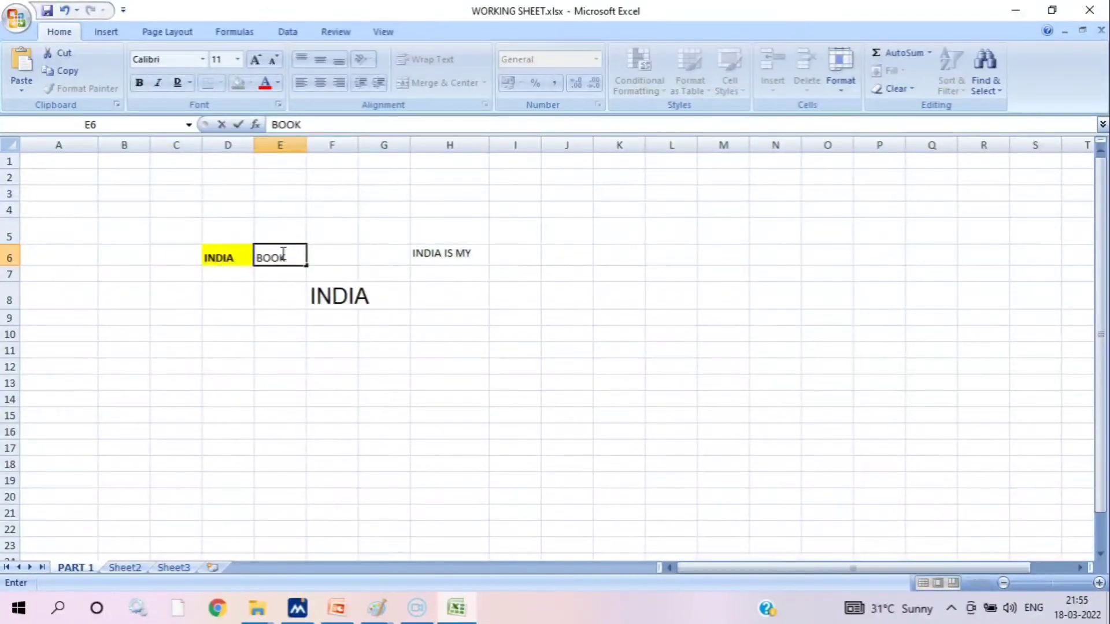
{"action": "key", "text": "Tab"}
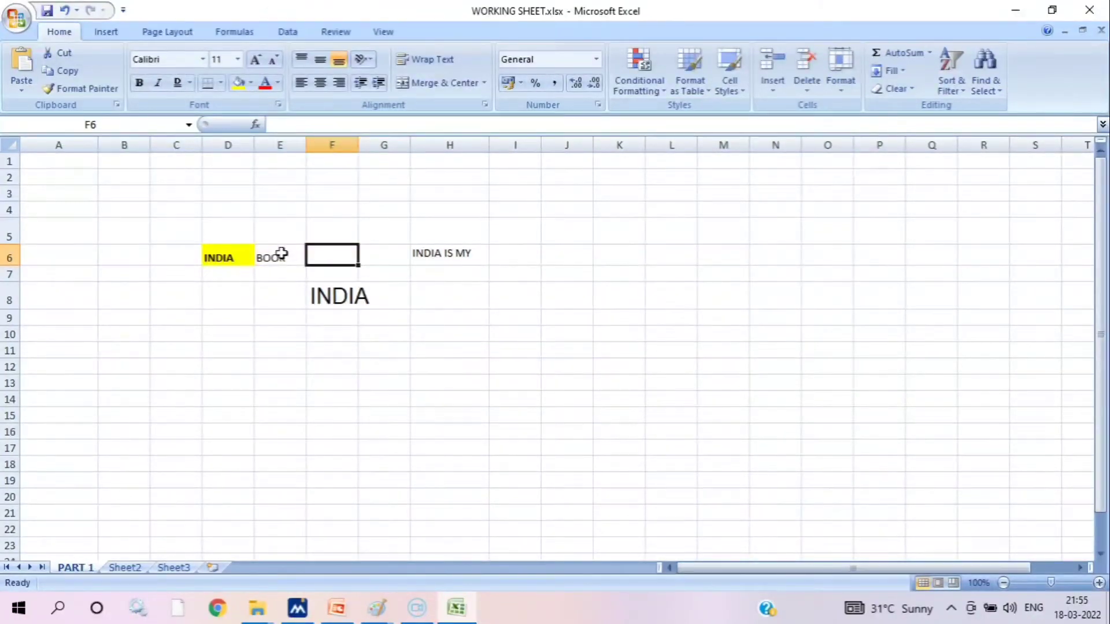
{"action": "type", "text": "TABLE"}
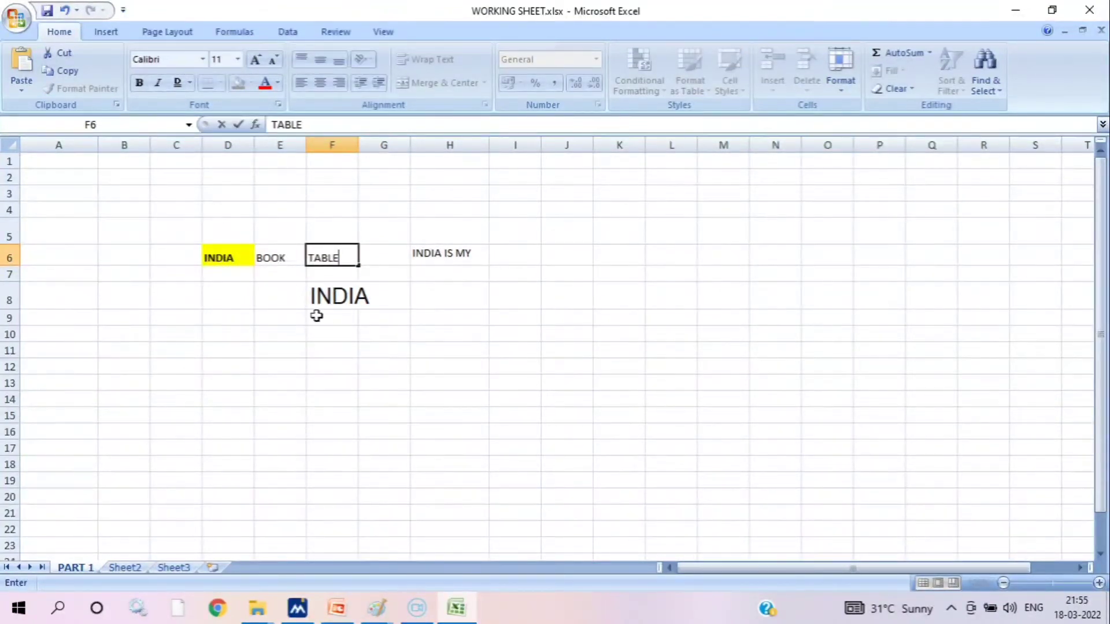
Clear the large INDIA text from cell F8 and the wrapped sentence from cell H6
{"action": "left_click", "coordinate": [331, 289]}
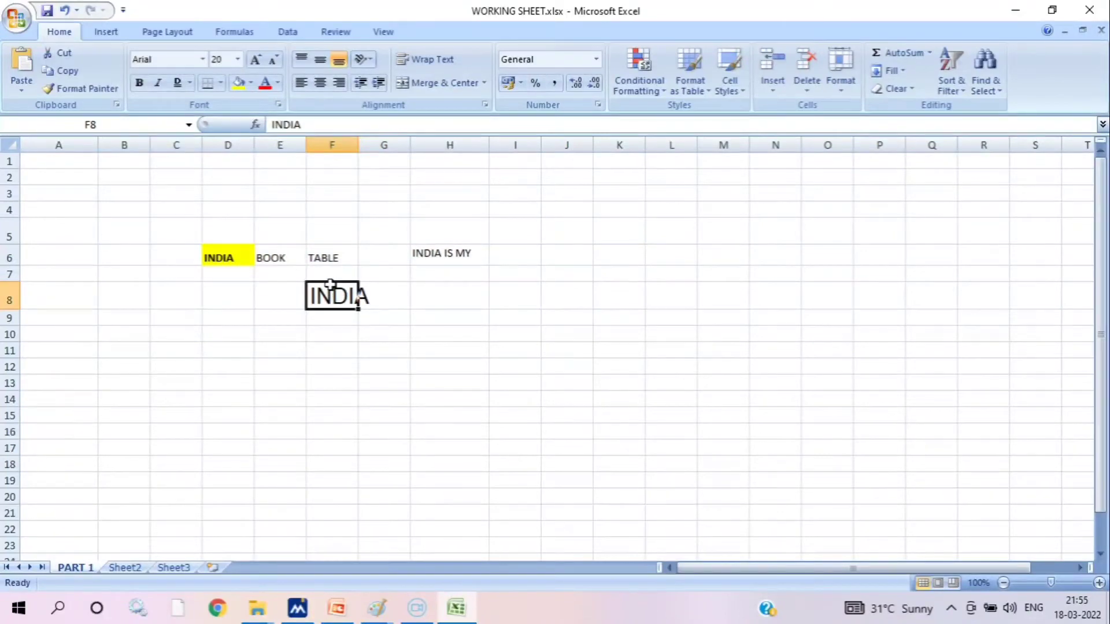
{"action": "key", "text": "Delete"}
{"action": "left_click", "coordinate": [441, 254]}
{"action": "key", "text": "Delete"}
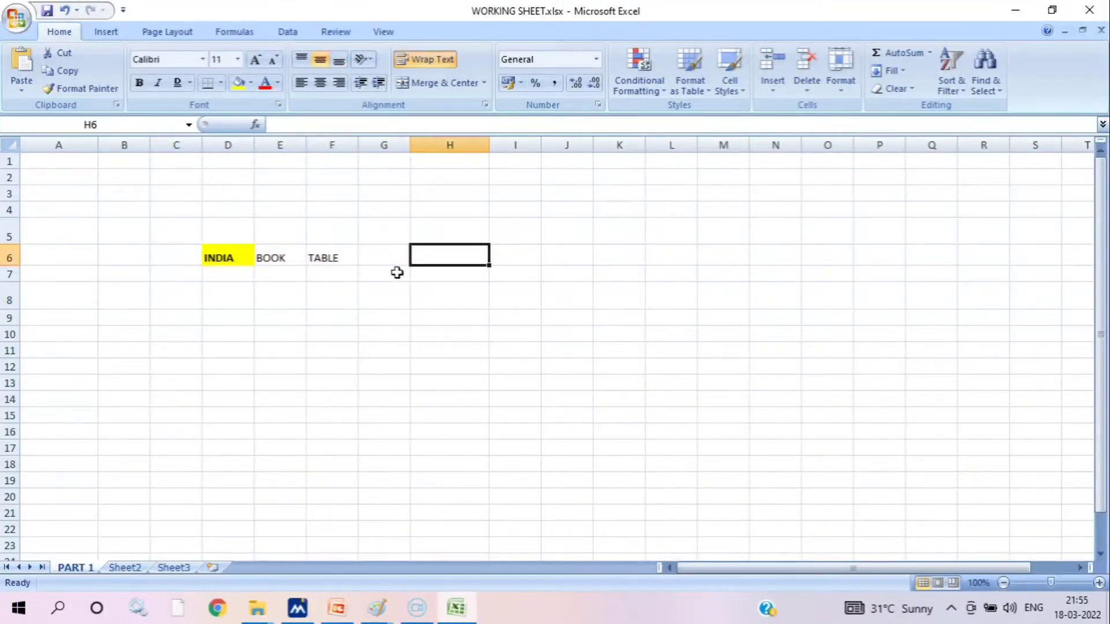
Insert two blank columns at column E, between the INDIA and BOOK entries
{"action": "right_click", "coordinate": [274, 147]}
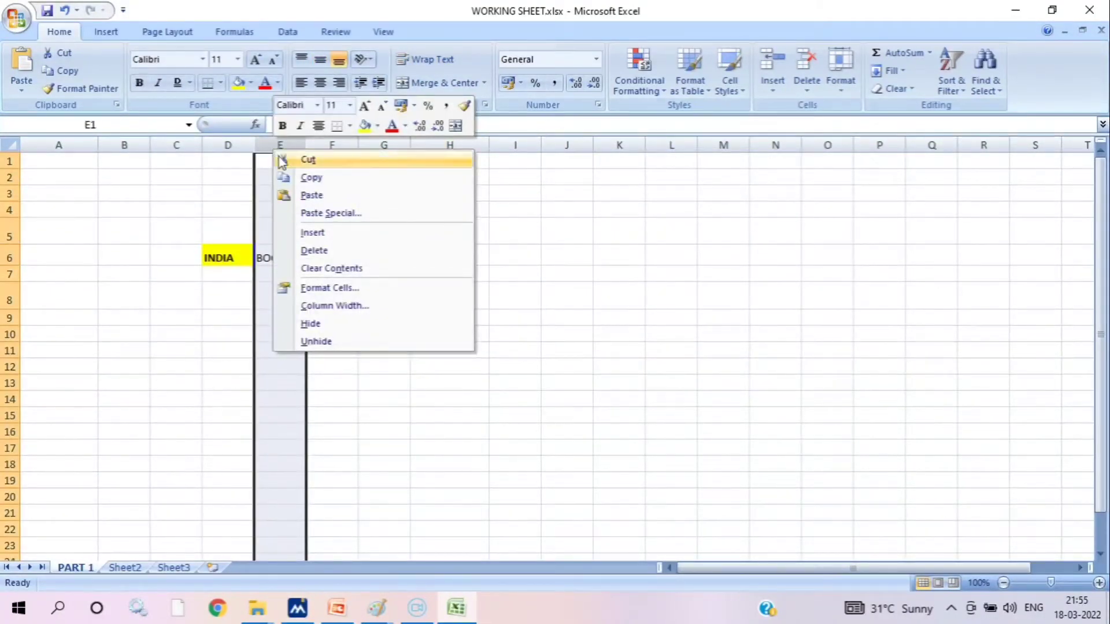
{"action": "left_click", "coordinate": [330, 236]}
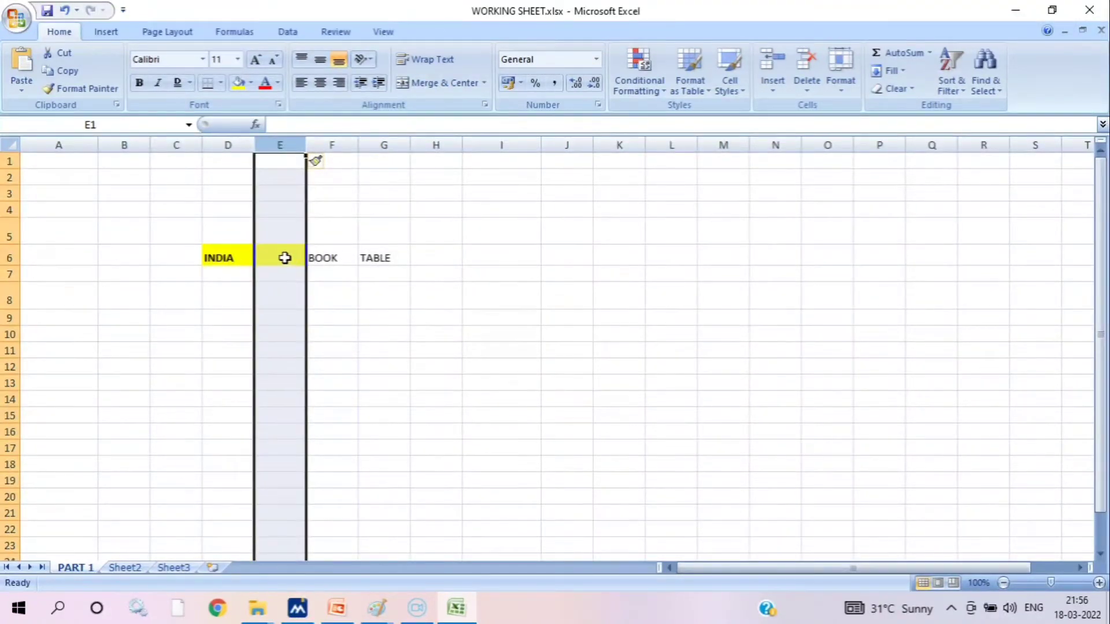
{"action": "right_click", "coordinate": [289, 145]}
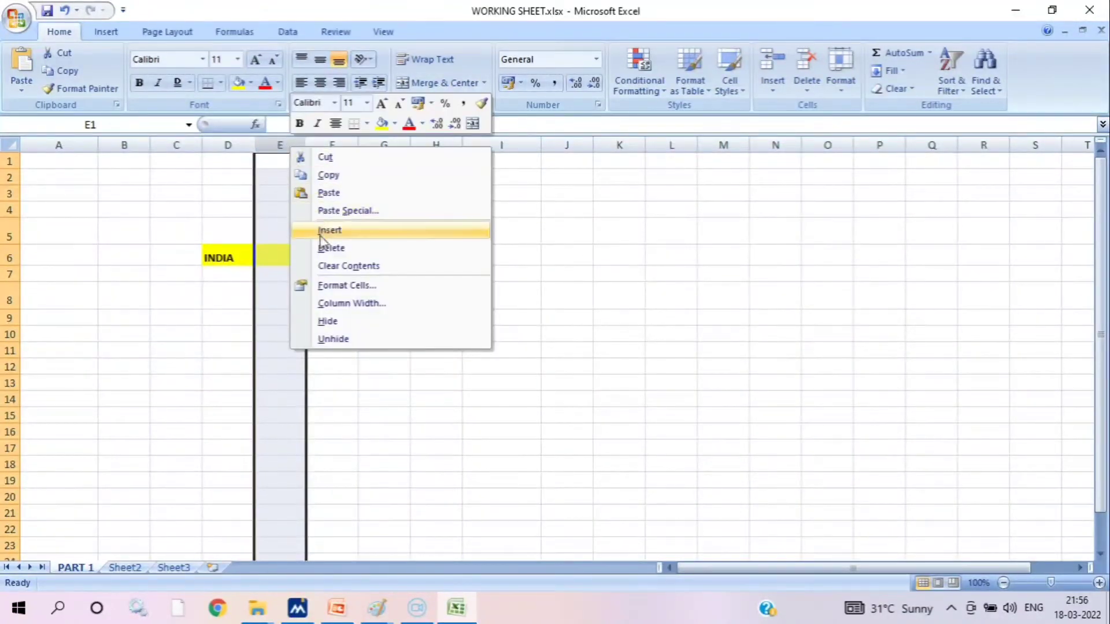
{"action": "left_click", "coordinate": [330, 230]}
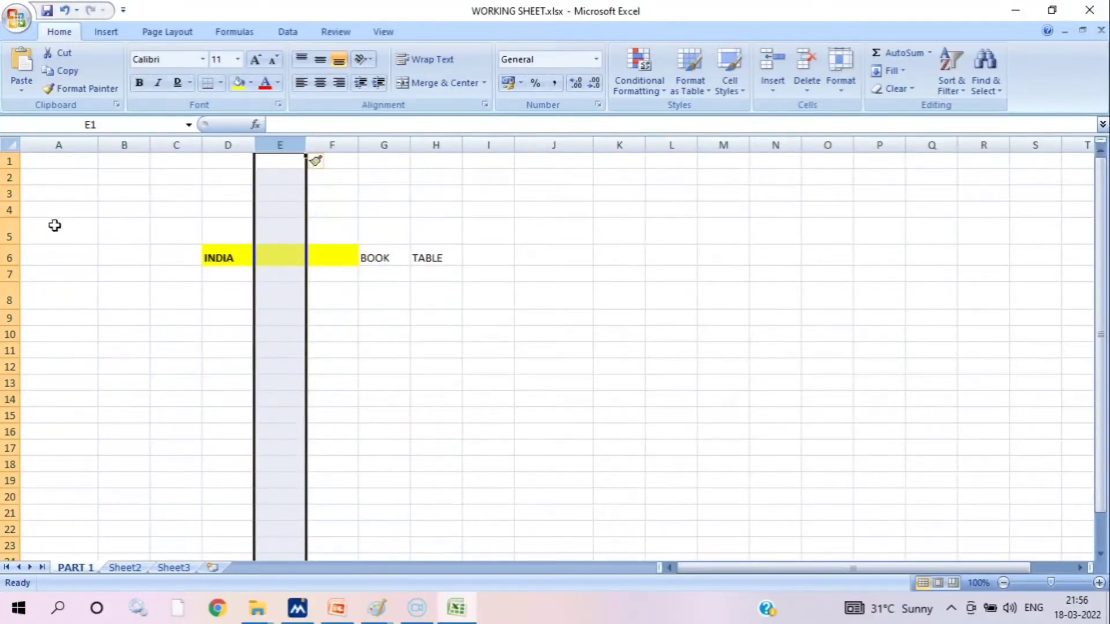
Insert two blank rows at row 6, above the row containing INDIA, BOOK and TABLE
{"action": "left_click", "coordinate": [7, 258]}
{"action": "right_click", "coordinate": [7, 258]}
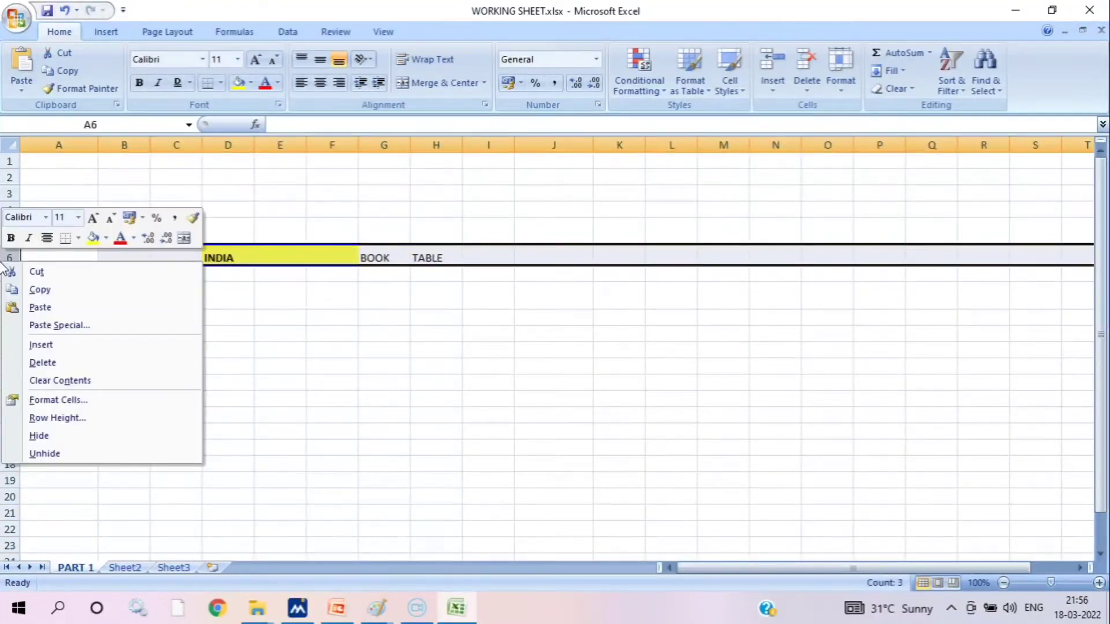
{"action": "left_click", "coordinate": [41, 345]}
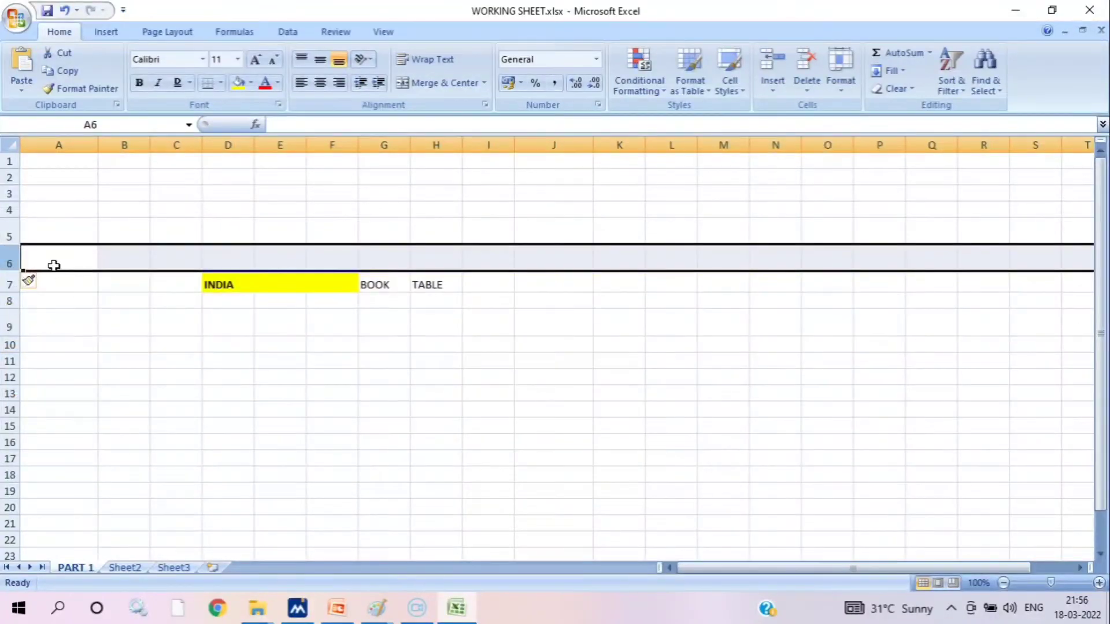
{"action": "right_click", "coordinate": [4, 258]}
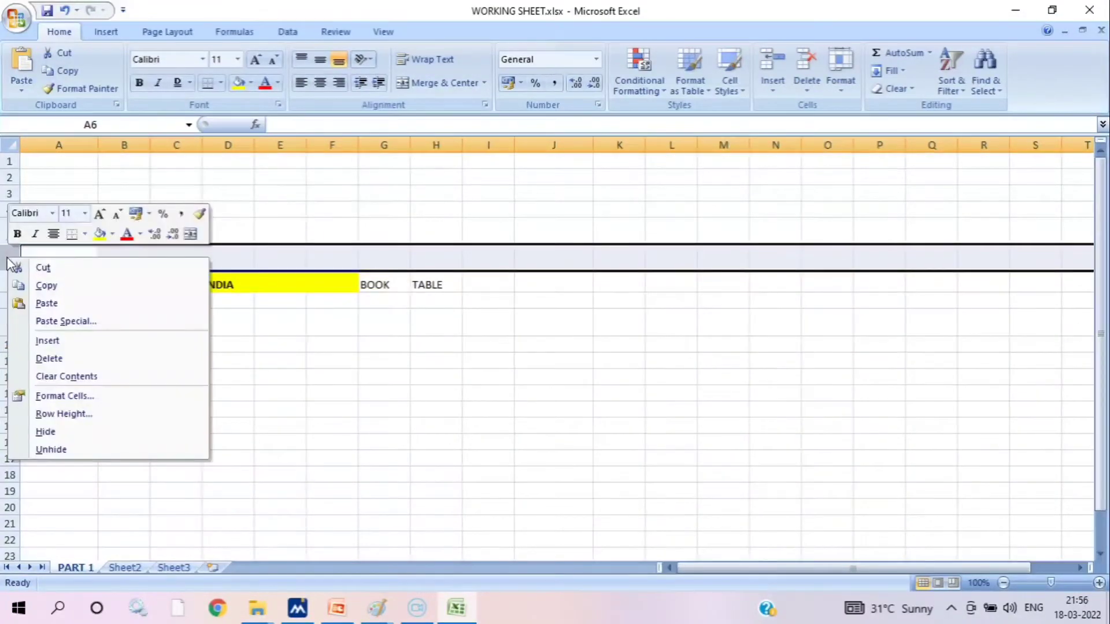
{"action": "left_click", "coordinate": [46, 338]}
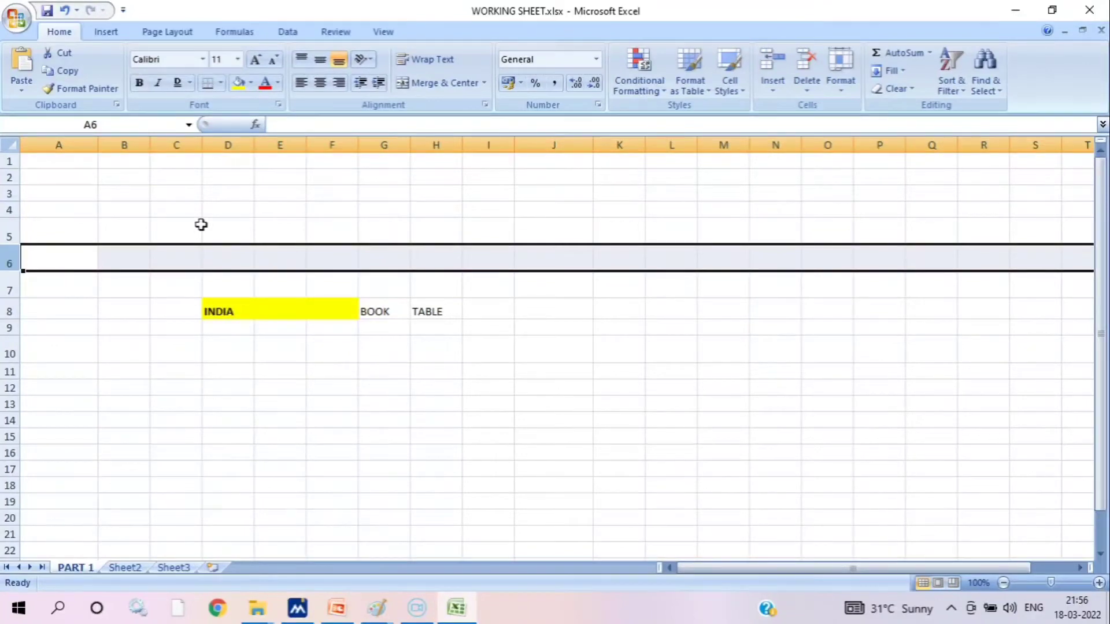
Insert another blank column at column E and one at column I, between BOOK and TABLE
{"action": "right_click", "coordinate": [276, 145]}
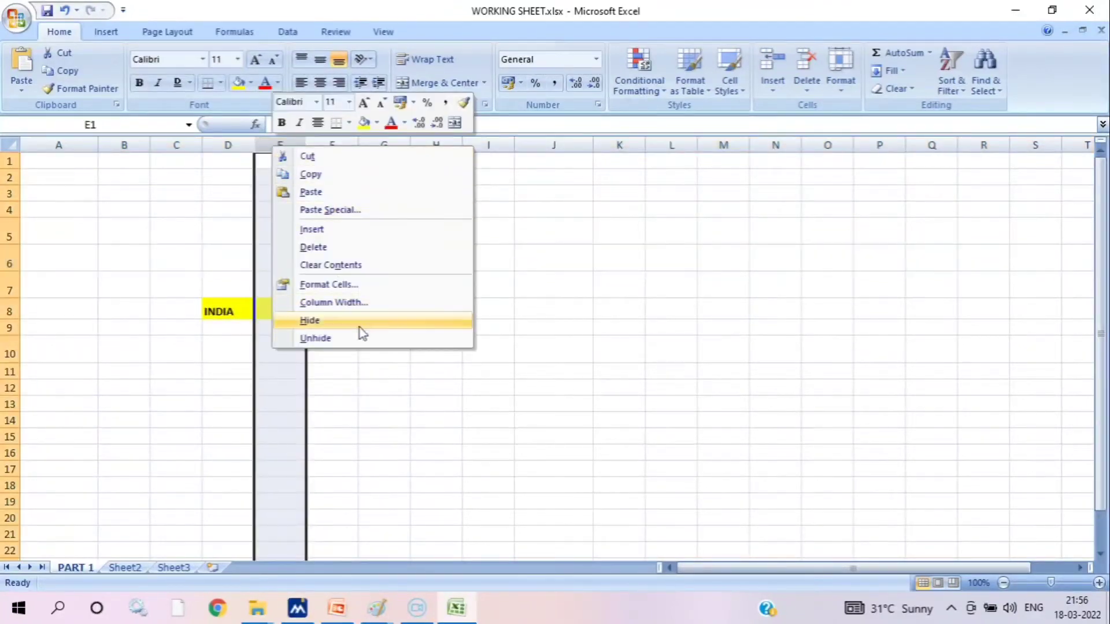
{"action": "left_click", "coordinate": [330, 228]}
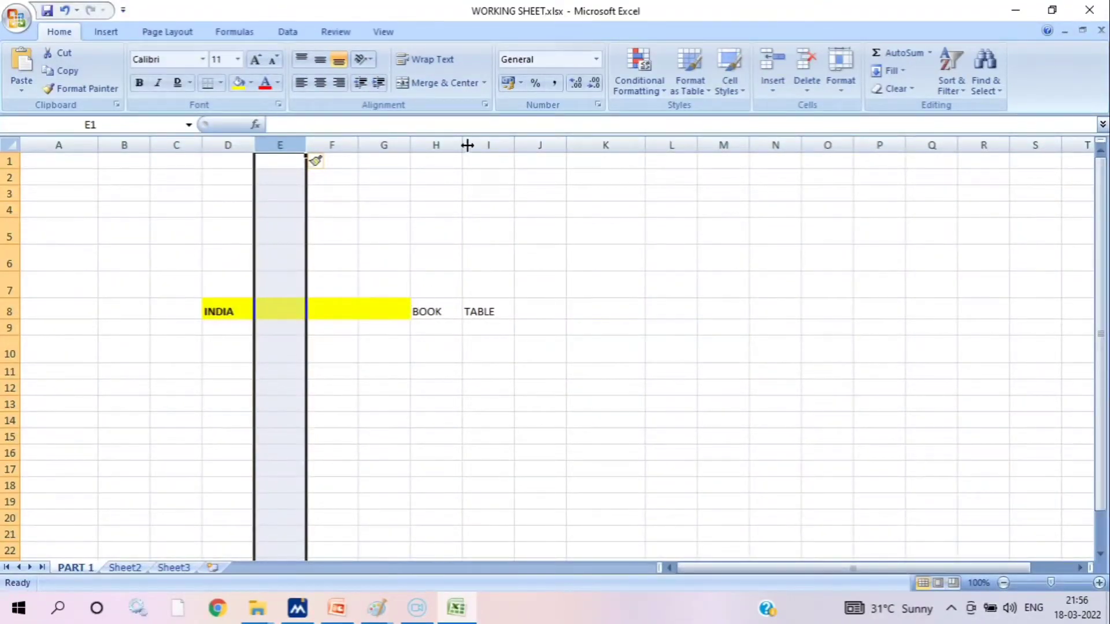
{"action": "left_click", "coordinate": [445, 145]}
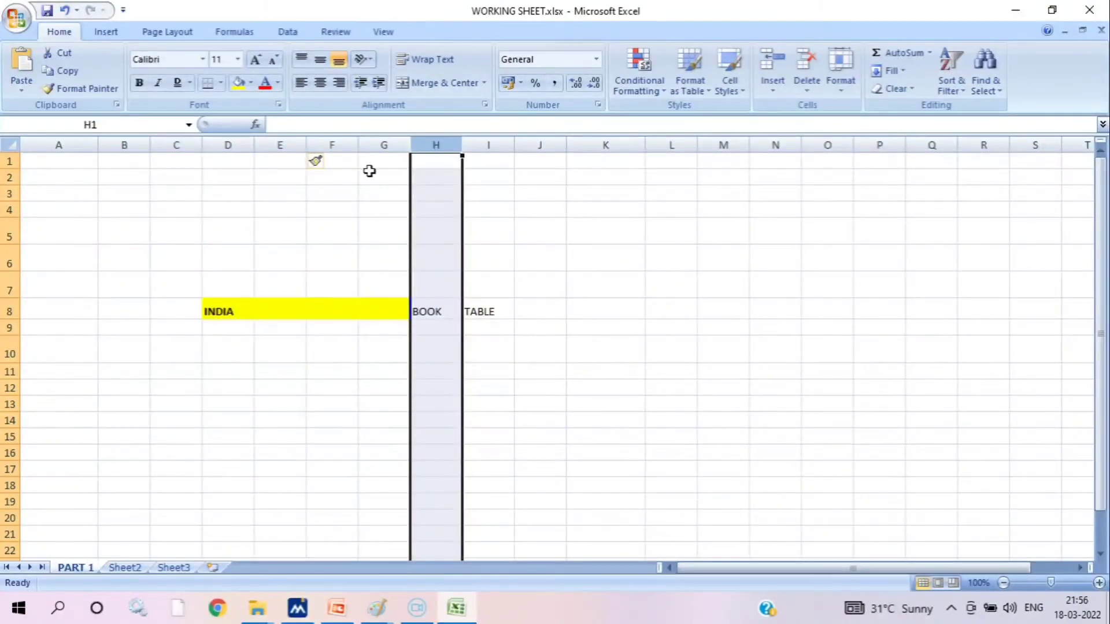
{"action": "right_click", "coordinate": [446, 146]}
{"action": "left_click", "coordinate": [483, 157]}
{"action": "left_click", "coordinate": [486, 145]}
{"action": "right_click", "coordinate": [496, 145]}
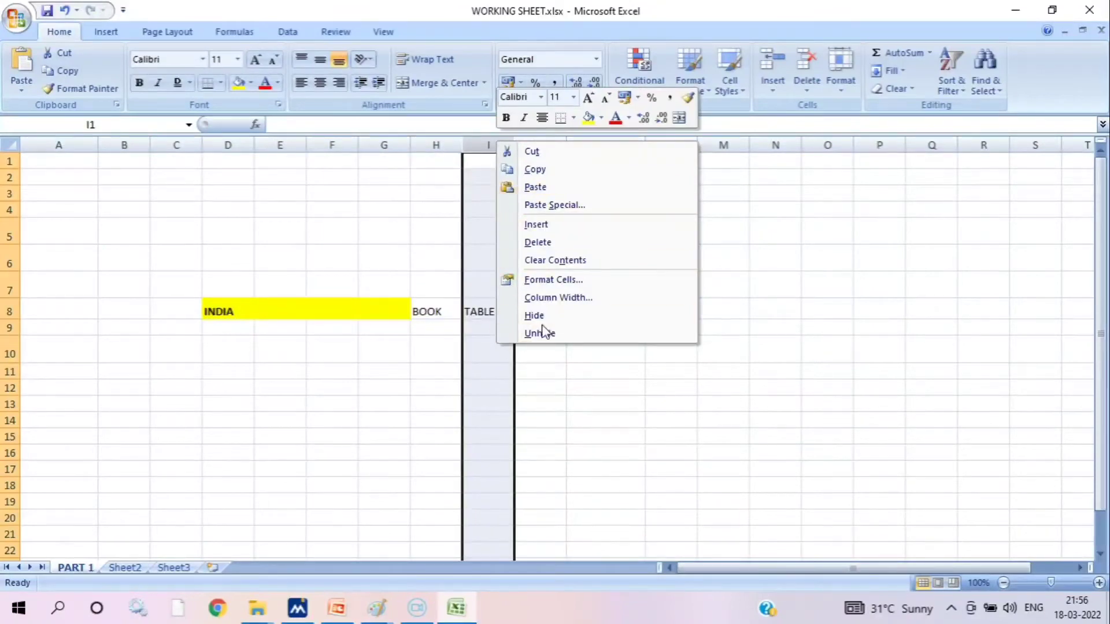
{"action": "left_click", "coordinate": [550, 225]}
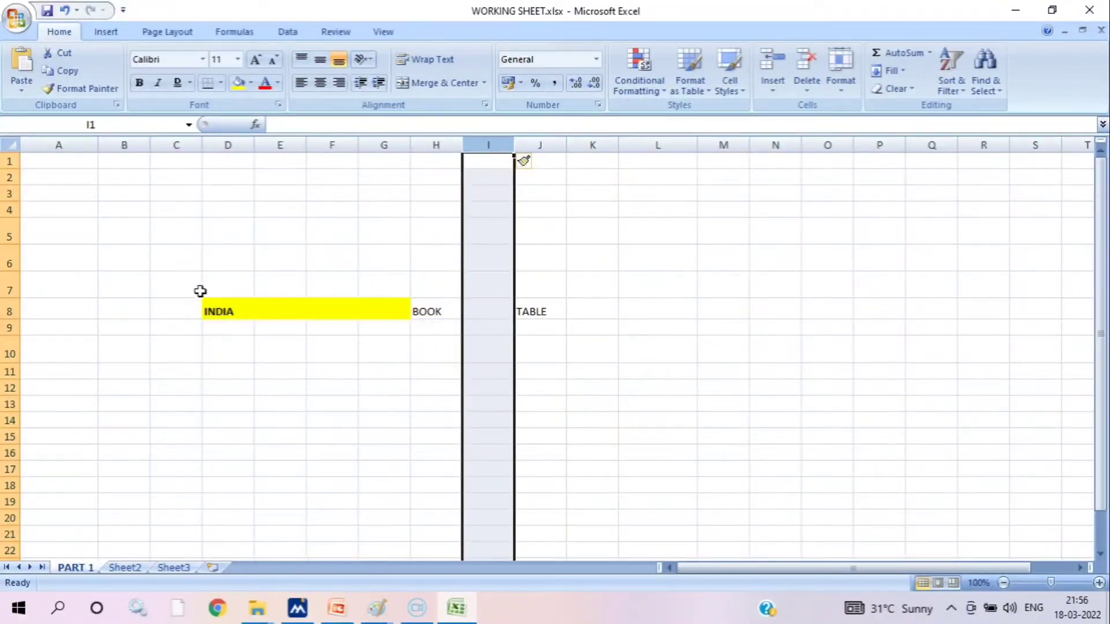
Delete rows 7 to 9, including the row with INDIA, BOOK and TABLE, and deselect the rows
{"action": "left_click_drag", "start_coordinate": [9, 290], "coordinate": [7, 328]}
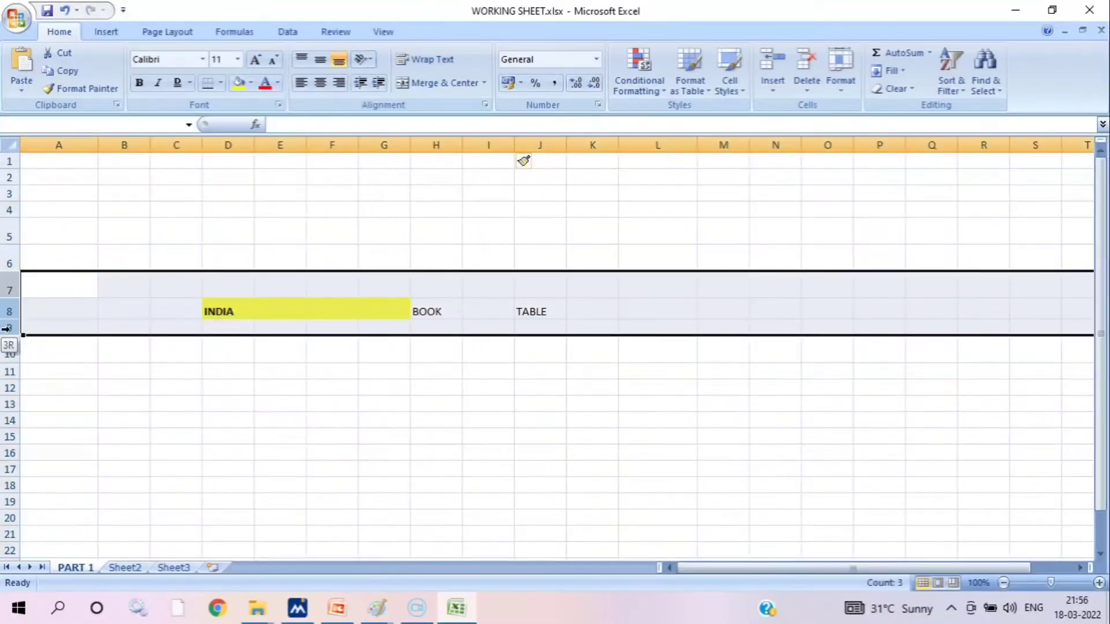
{"action": "right_click", "coordinate": [7, 329]}
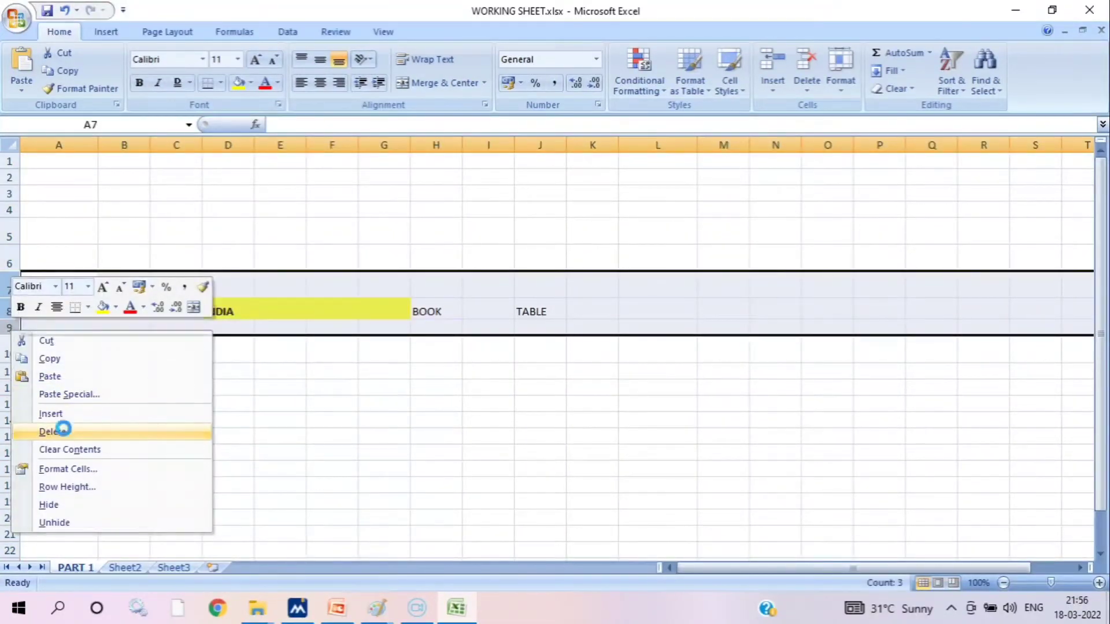
{"action": "left_click", "coordinate": [63, 430]}
{"action": "left_click", "coordinate": [189, 339]}
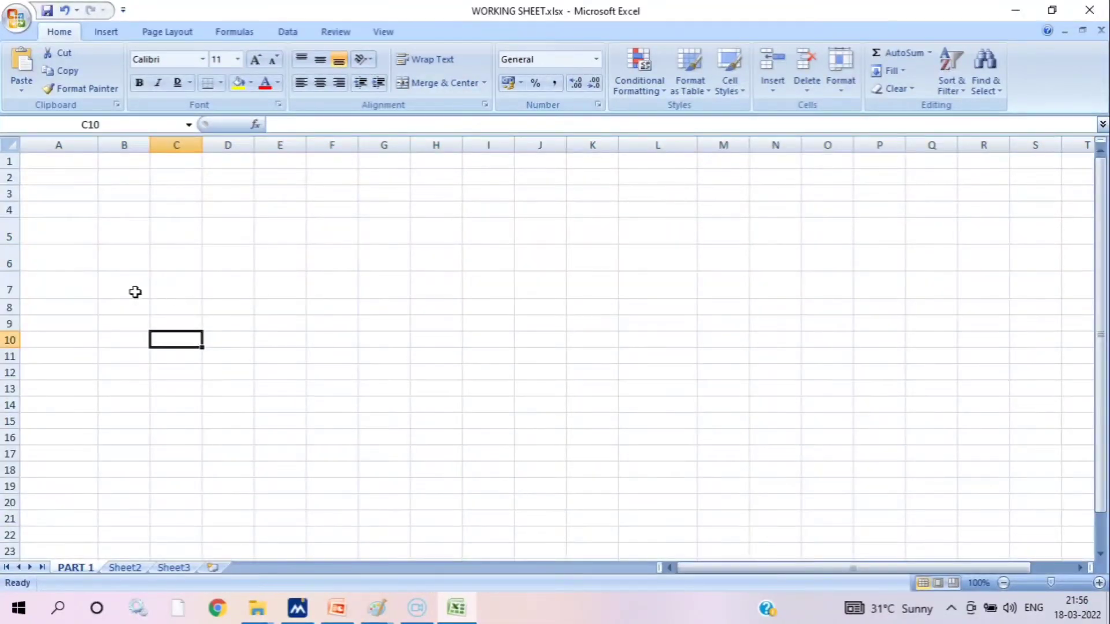
Enter the table headings ITEMS, JAN, FEB, MAR and APR across cells C5 to G5
{"action": "left_click", "coordinate": [171, 236]}
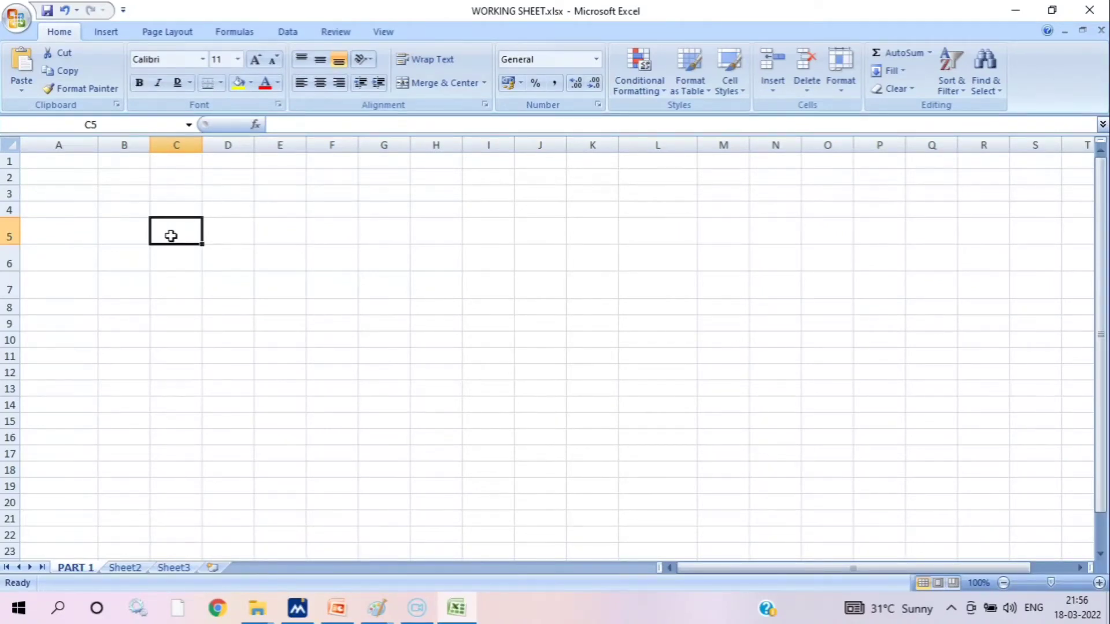
{"action": "type", "text": "ITE"}
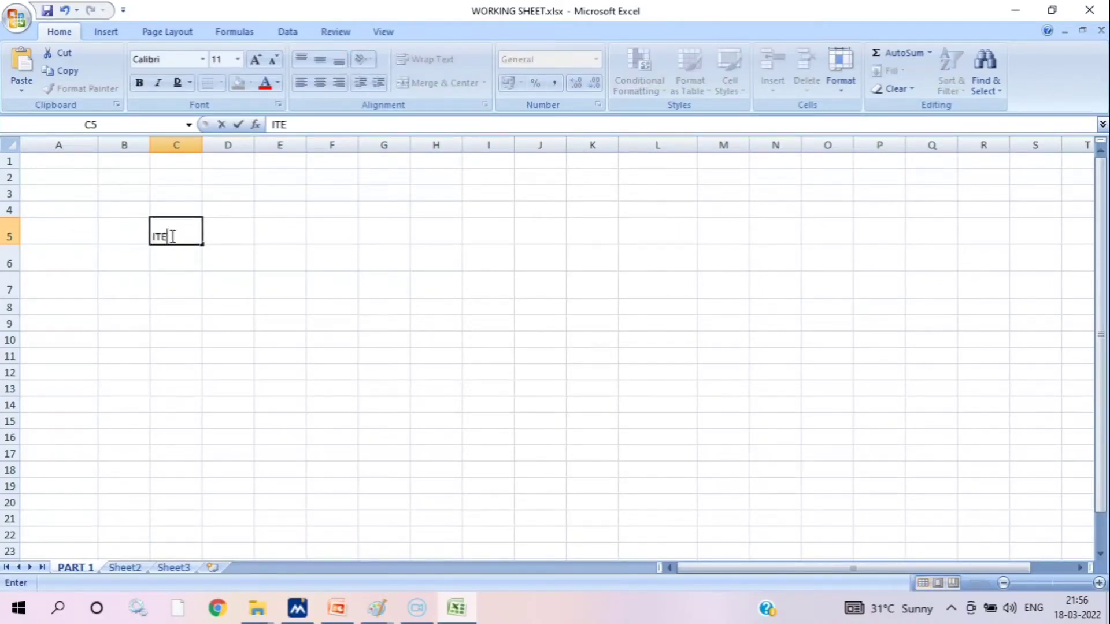
{"action": "type", "text": "MS"}
{"action": "key", "text": "Tab"}
{"action": "type", "text": "JAN"}
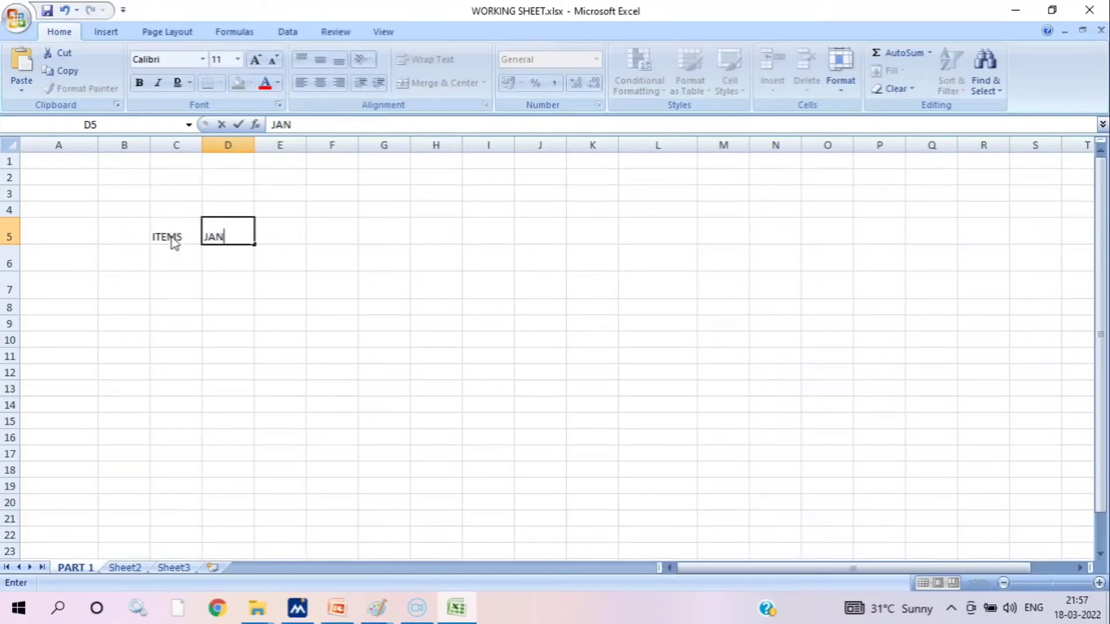
{"action": "key", "text": "Tab"}
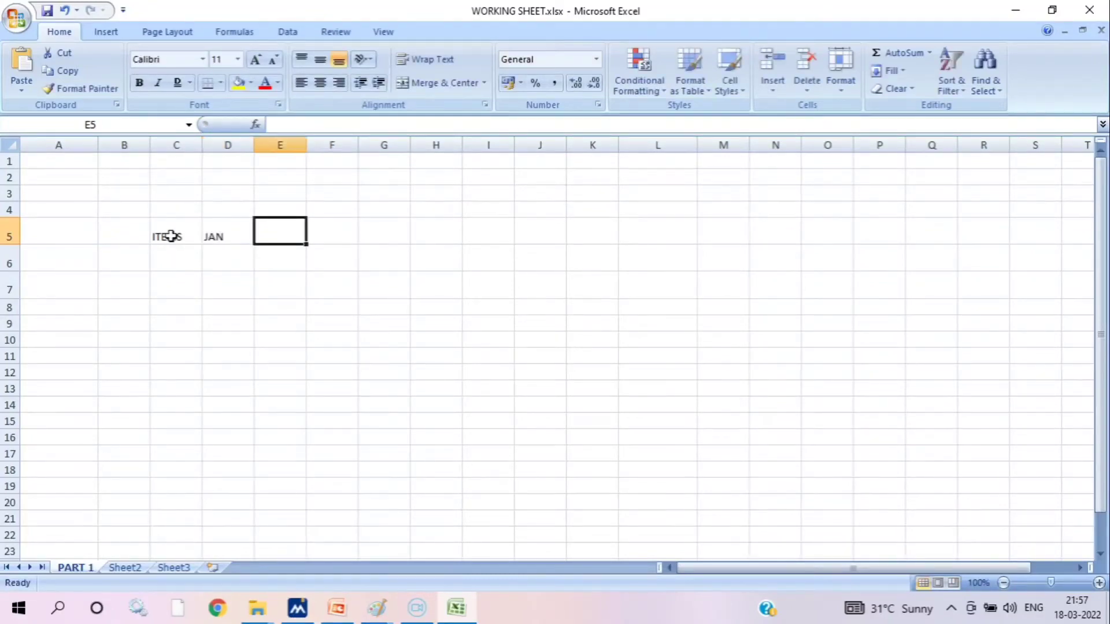
{"action": "type", "text": "FEB"}
{"action": "key", "text": "Tab"}
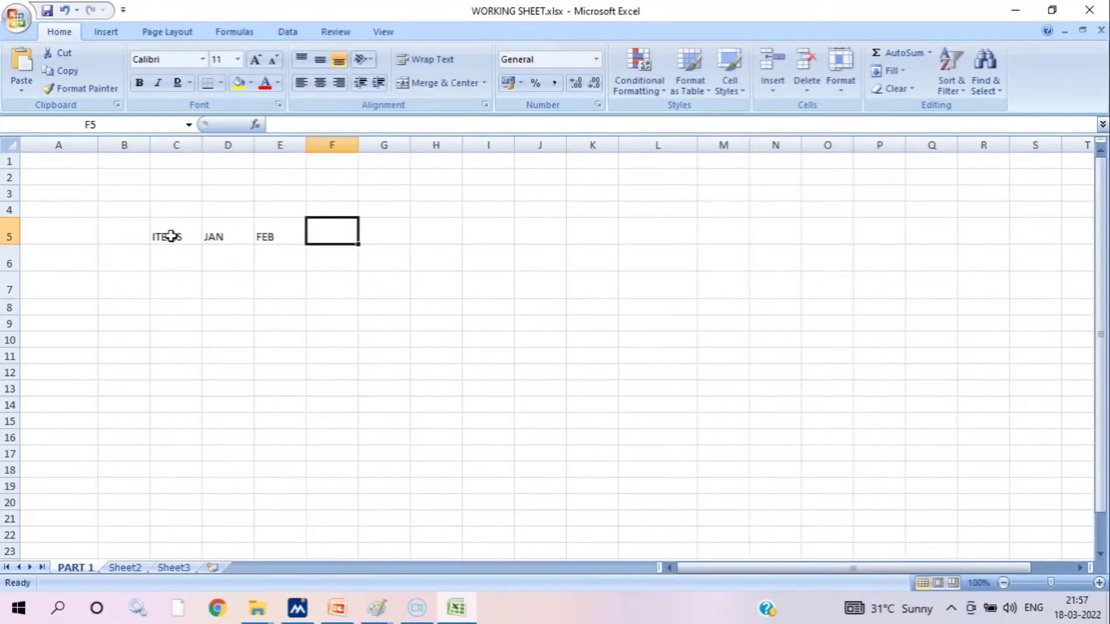
{"action": "type", "text": "MAR"}
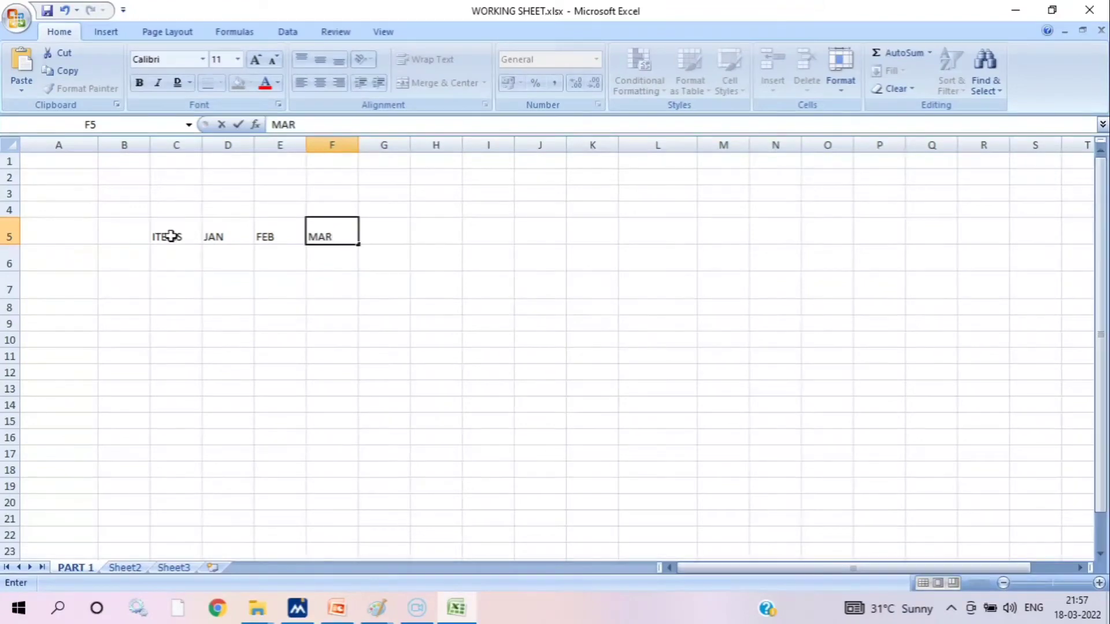
{"action": "key", "text": "Tab"}
{"action": "type", "text": "APR"}
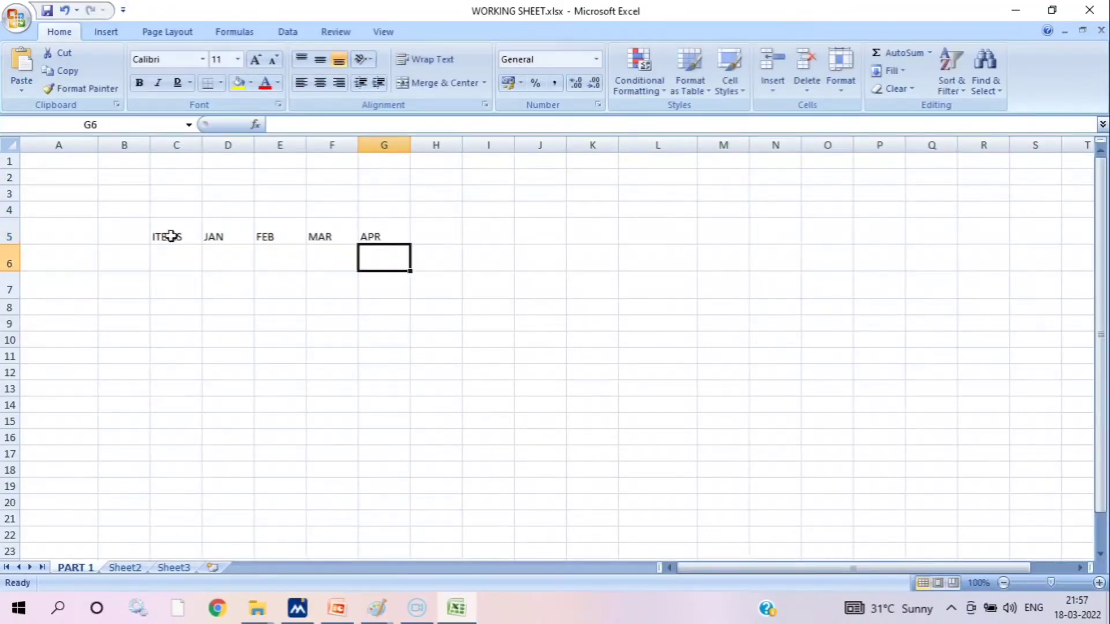
Enter the item names GROCERY and VEGETABLES in cells C6 and C7 under the ITEMS heading
{"action": "key", "text": "Left"}
{"action": "key", "text": "Left"}
{"action": "key", "text": "Left"}
{"action": "key", "text": "Left"}
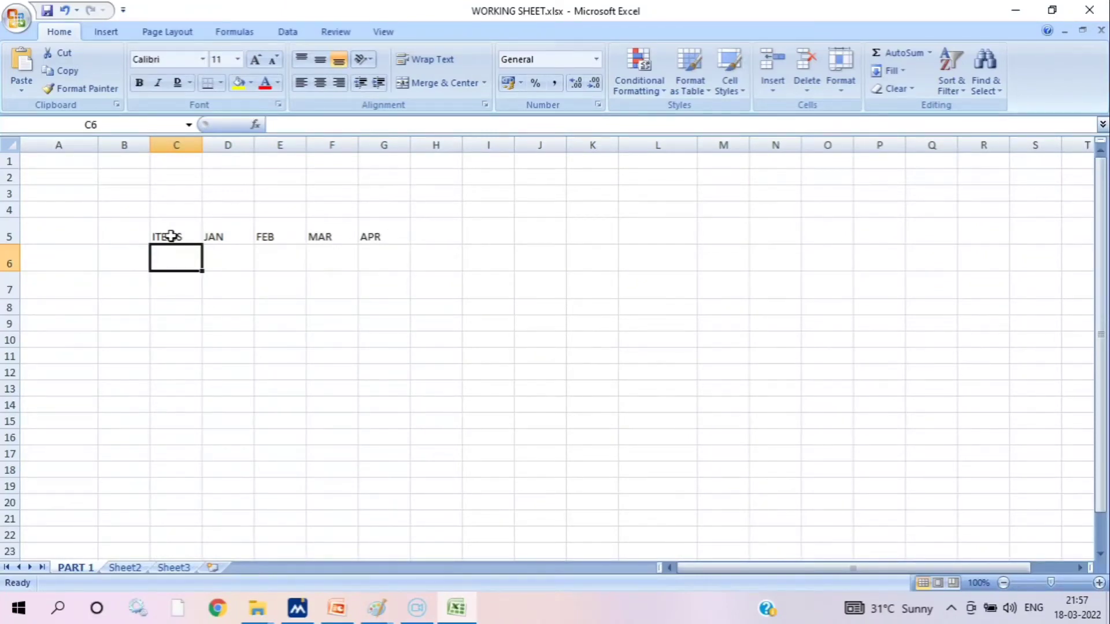
{"action": "type", "text": "GROCERY"}
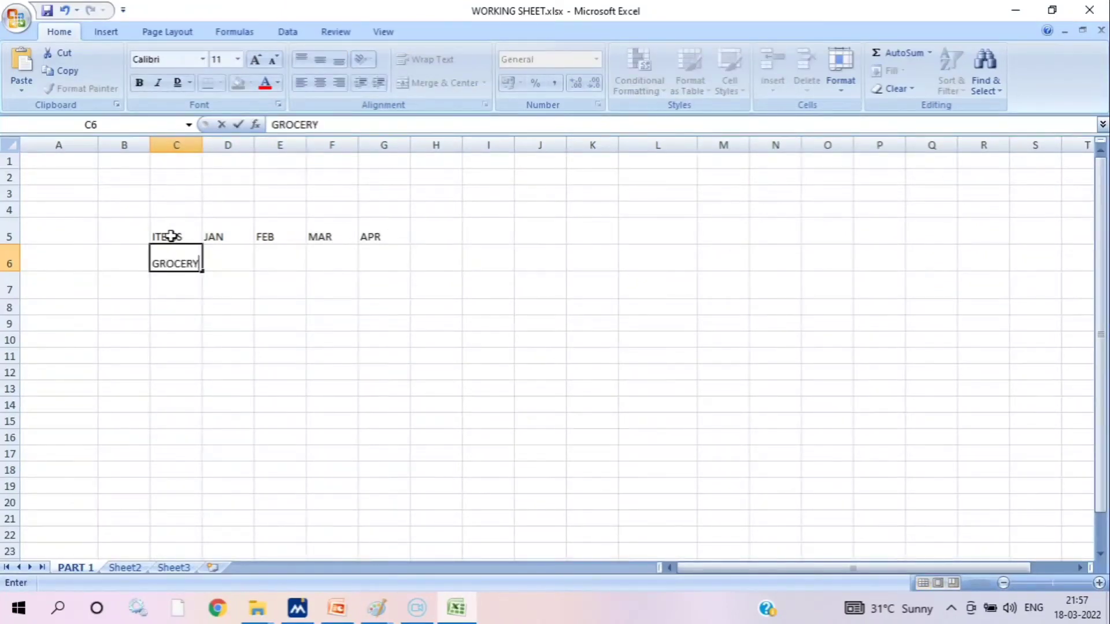
{"action": "key", "text": "Return"}
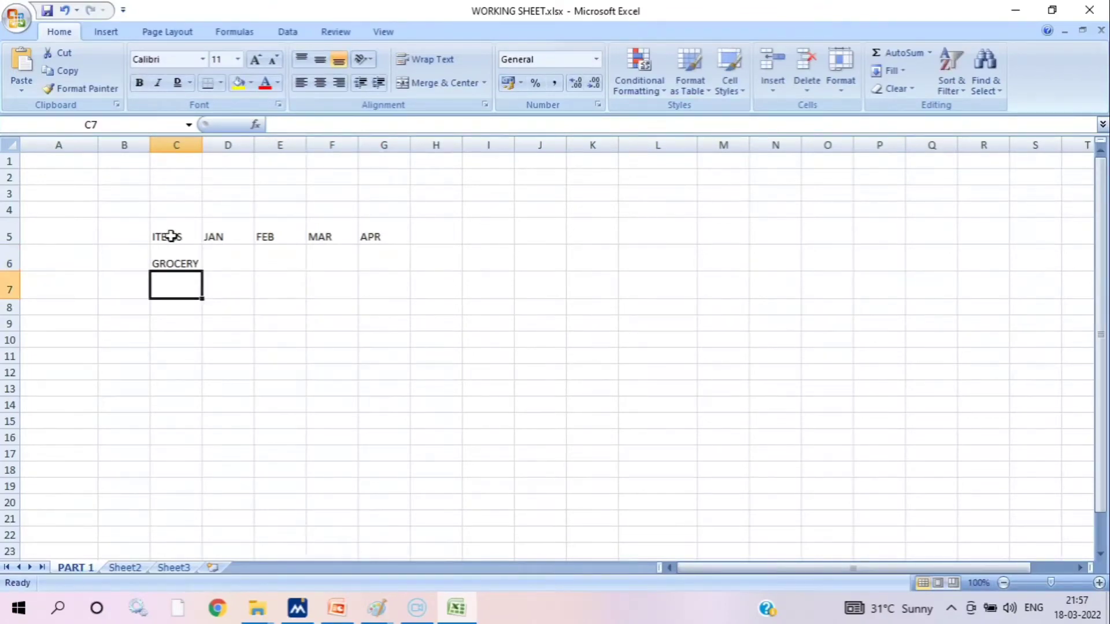
{"action": "type", "text": "VEGE"}
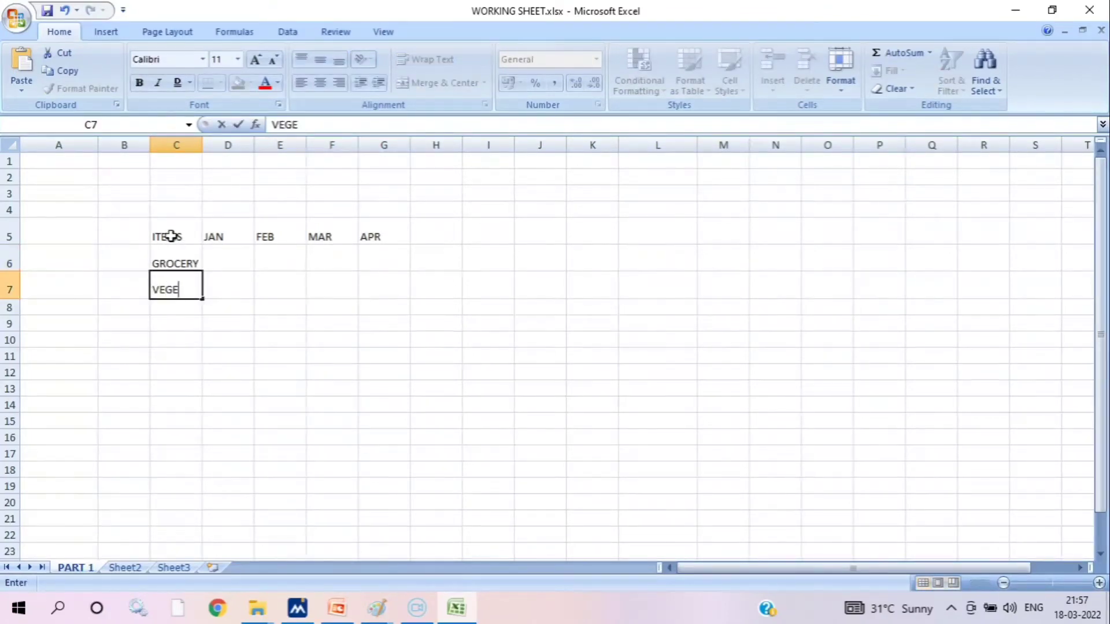
{"action": "type", "text": "TABLE"}
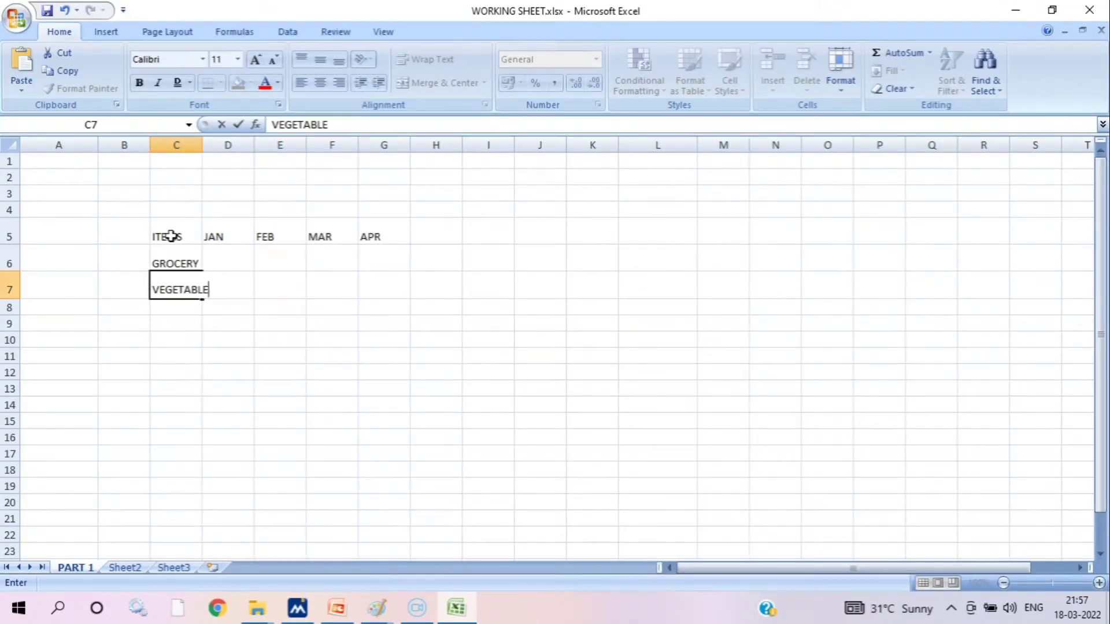
{"action": "type", "text": "S"}
{"action": "key", "text": "Return"}
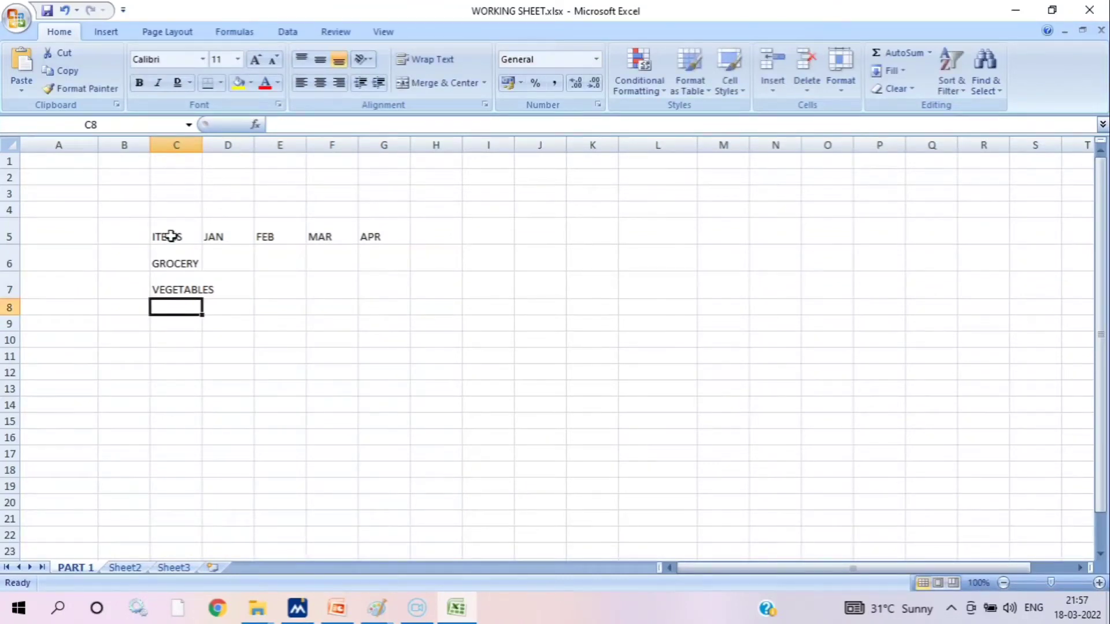
Enter ELECTRIC & WATER BILL in cell C8
{"action": "type", "text": "ELECTRI"}
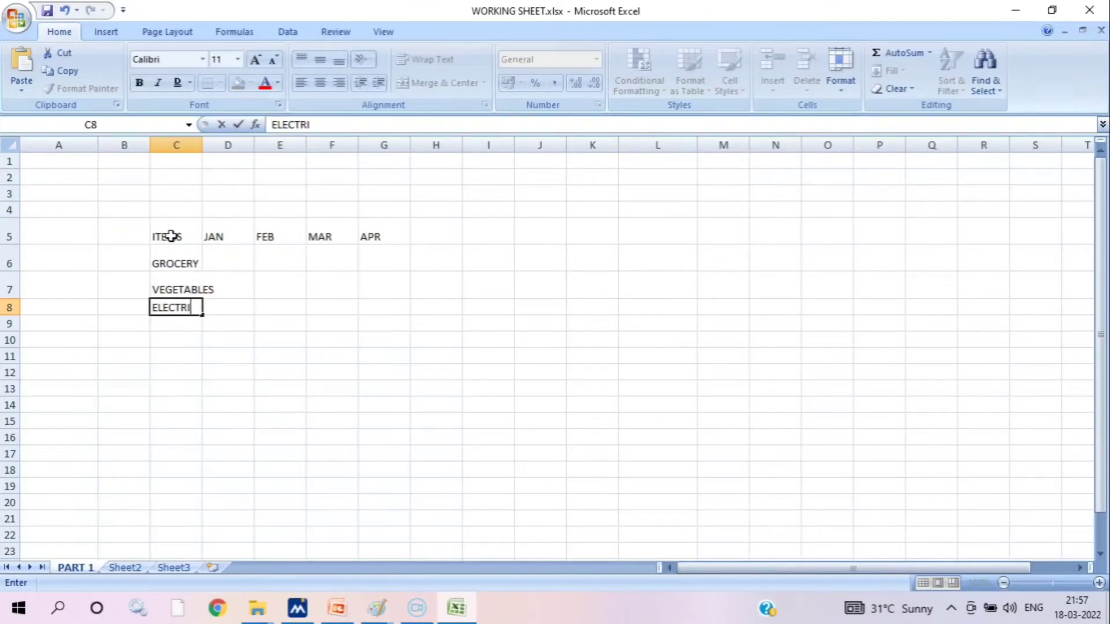
{"action": "type", "text": "C"}
{"action": "type", "text": " %"}
{"action": "key", "text": "BackSpace"}
{"action": "key", "text": "BackSpace"}
{"action": "type", "text": "@"}
{"action": "key", "text": "BackSpace"}
{"action": "key", "text": "BackSpace"}
{"action": "type", "text": "%"}
{"action": "key", "text": "BackSpace"}
{"action": "key", "text": "BackSpace"}
{"action": "type", "text": "& WATER"}
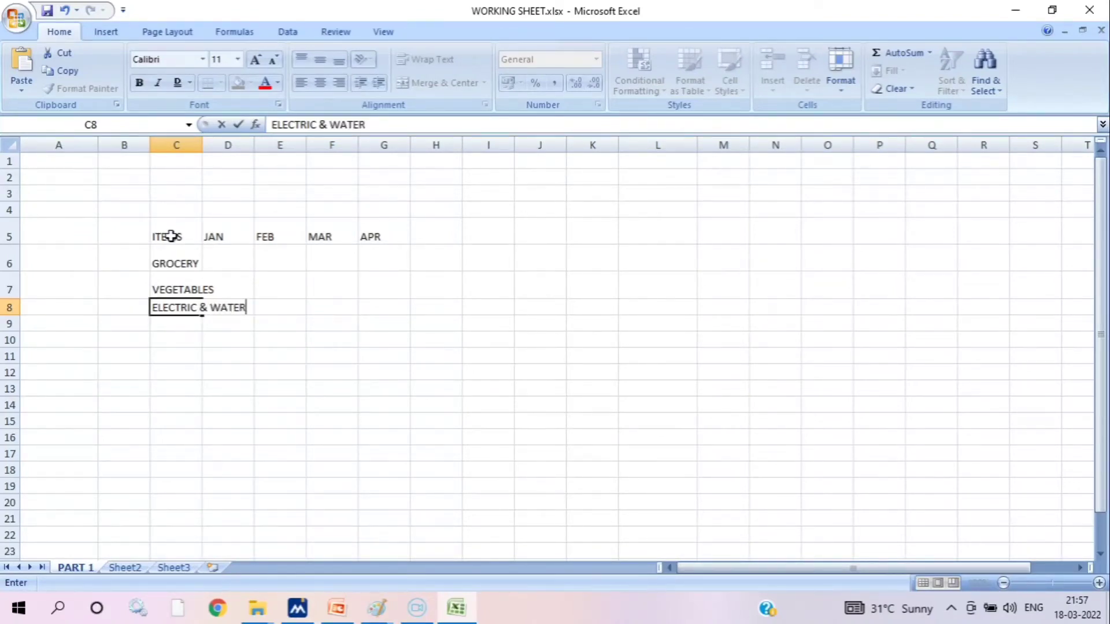
{"action": "type", "text": " BILL"}
{"action": "key", "text": "Return"}
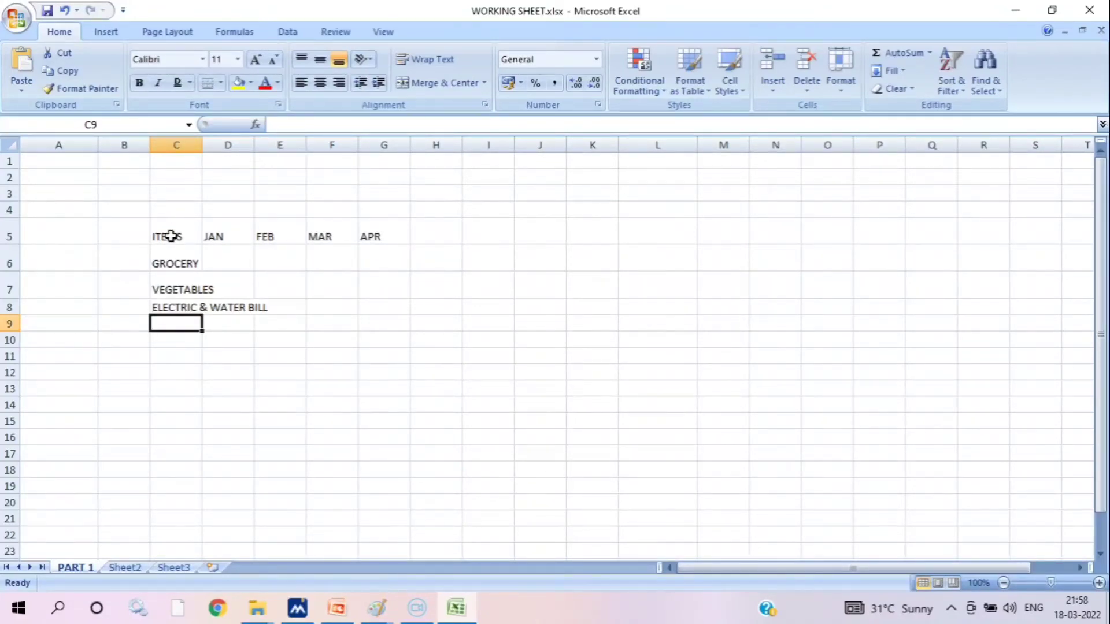
Enter HOUSE RENT in cell C9 and TRANSPORTATION in cell C10
{"action": "type", "text": "R"}
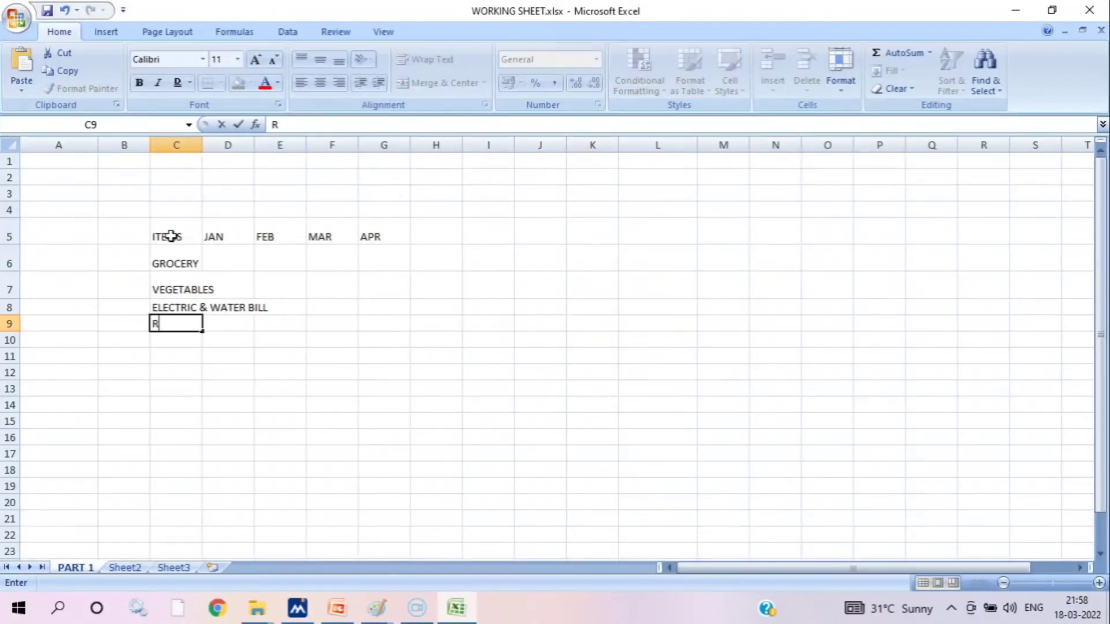
{"action": "key", "text": "BackSpace"}
{"action": "type", "text": "HOUSE RENT"}
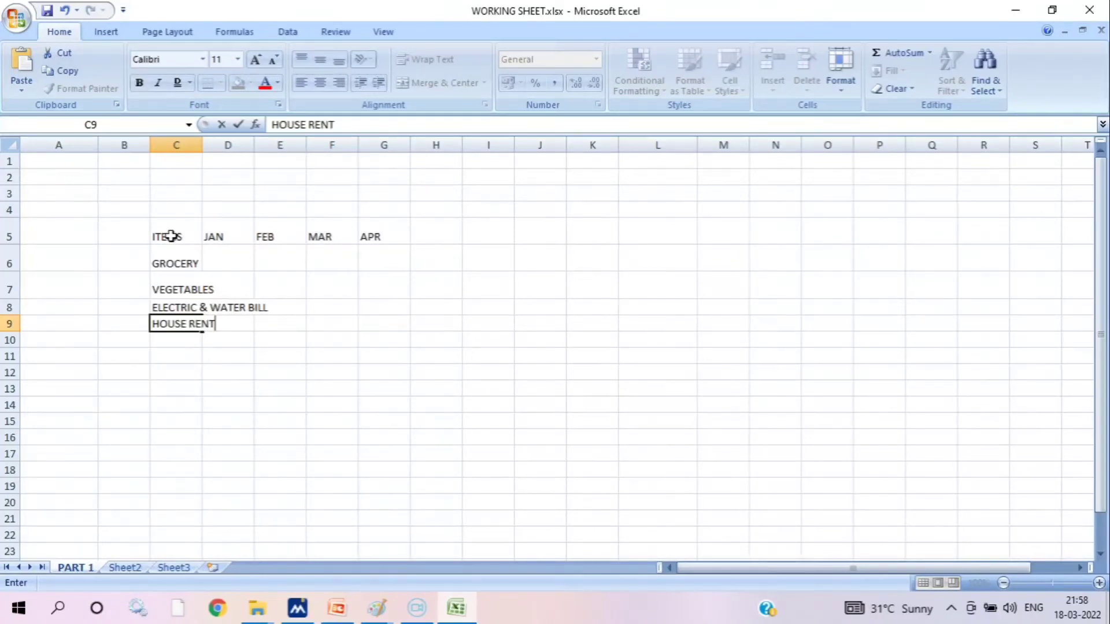
{"action": "key", "text": "Return"}
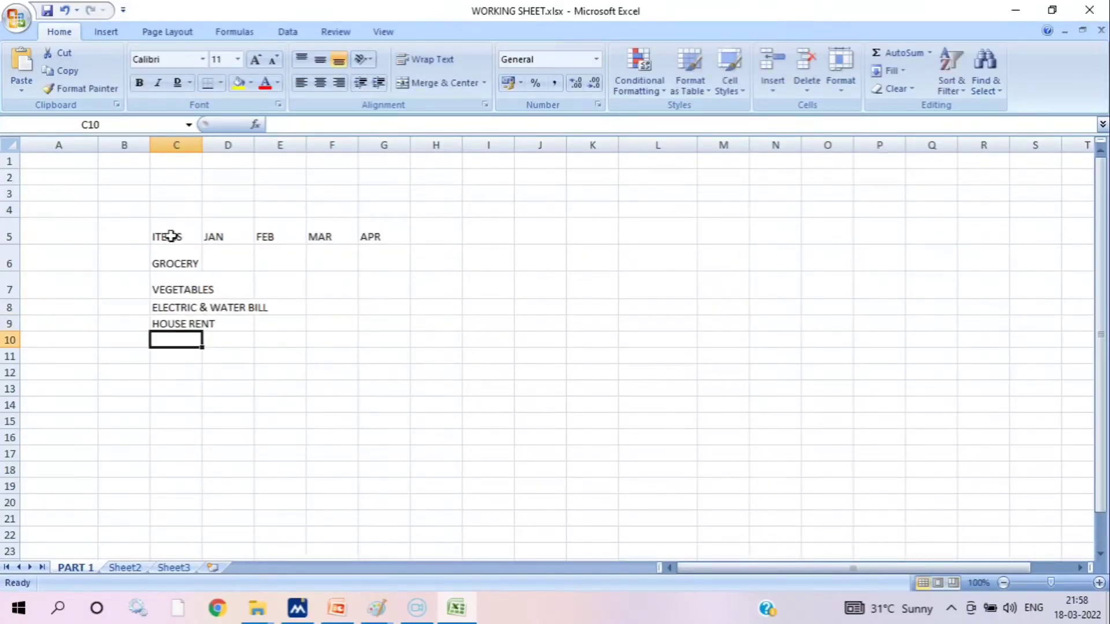
{"action": "type", "text": "TRANSP"}
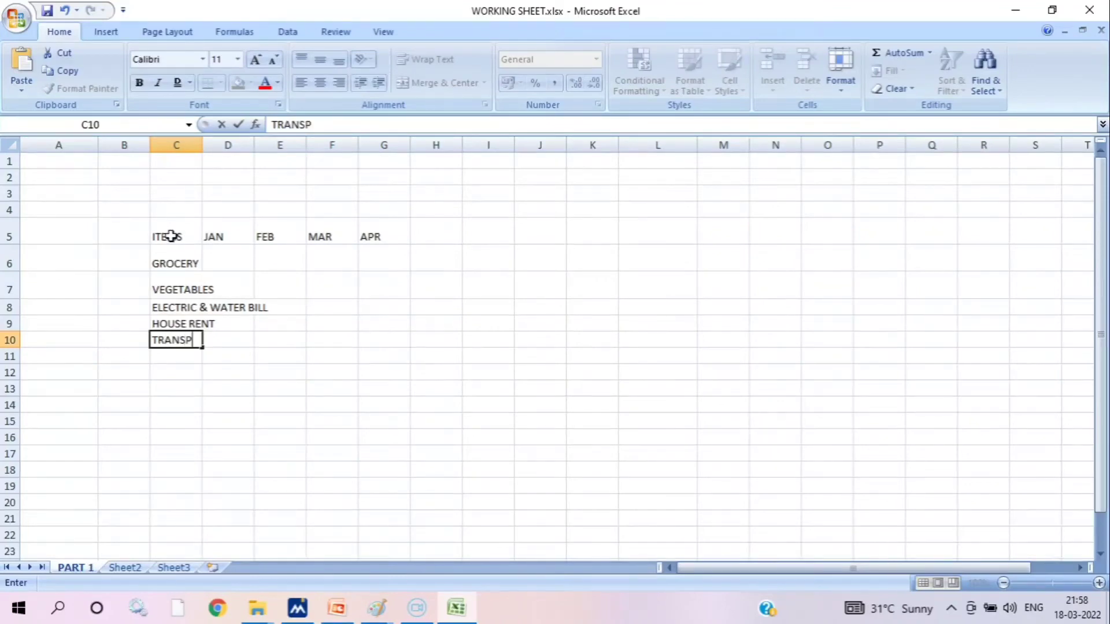
{"action": "type", "text": "ORTATI"}
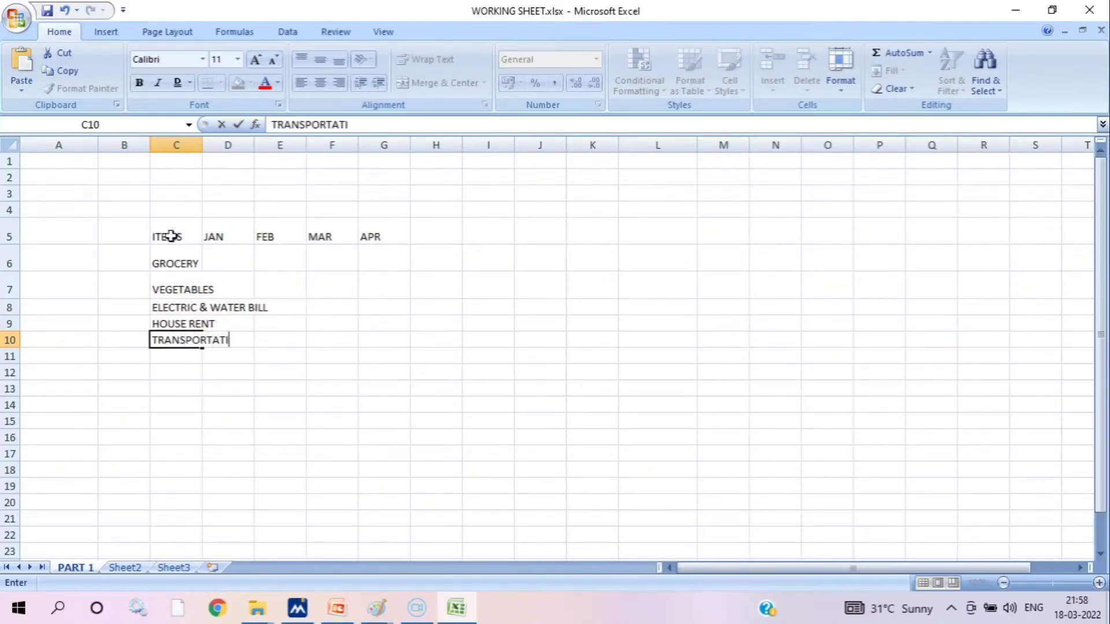
{"action": "type", "text": "ON"}
{"action": "left_click", "coordinate": [320, 359]}
AutoFit the width of column C to its longest item name
{"action": "left_click_drag", "start_coordinate": [189, 230], "coordinate": [173, 358]}
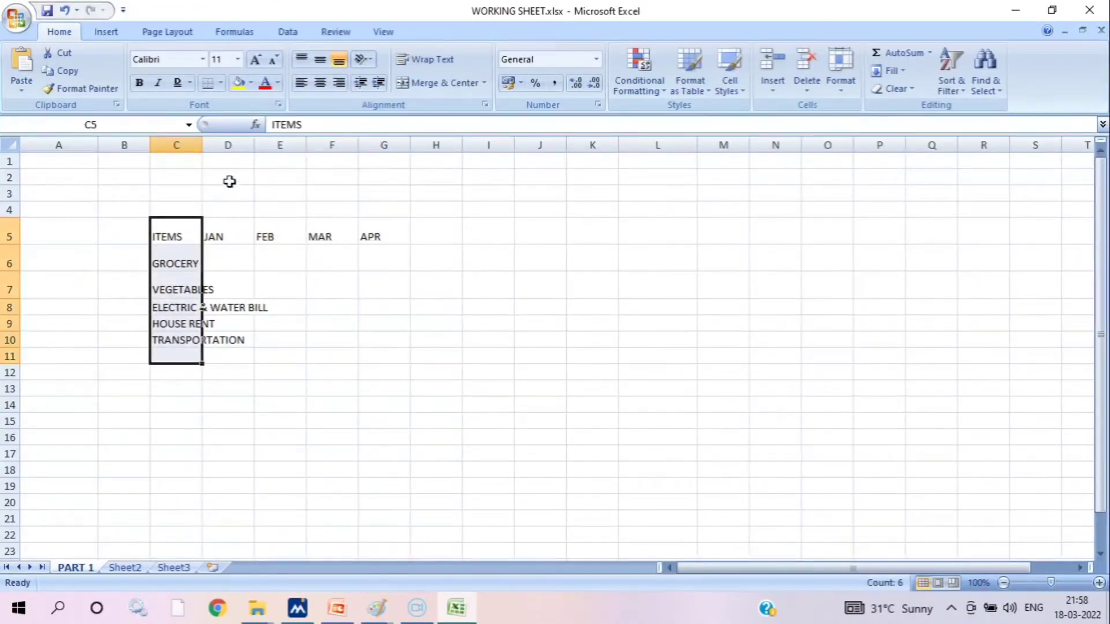
{"action": "left_click", "coordinate": [187, 254]}
{"action": "left_click", "coordinate": [182, 282]}
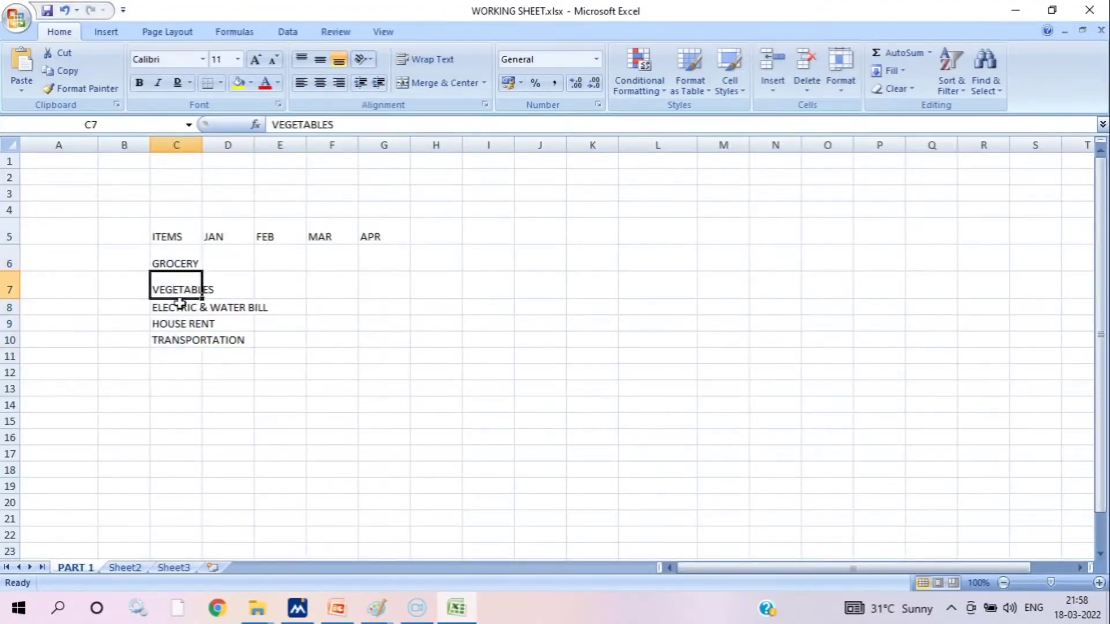
{"action": "left_click", "coordinate": [180, 304]}
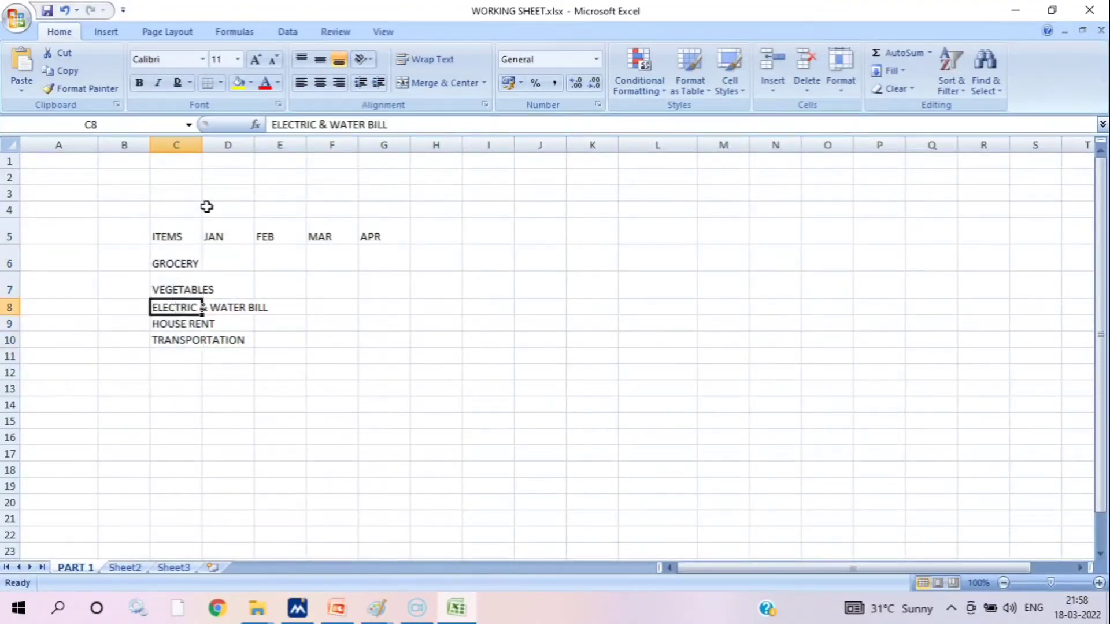
{"action": "double_click", "coordinate": [201, 145]}
{"action": "left_click", "coordinate": [234, 242]}
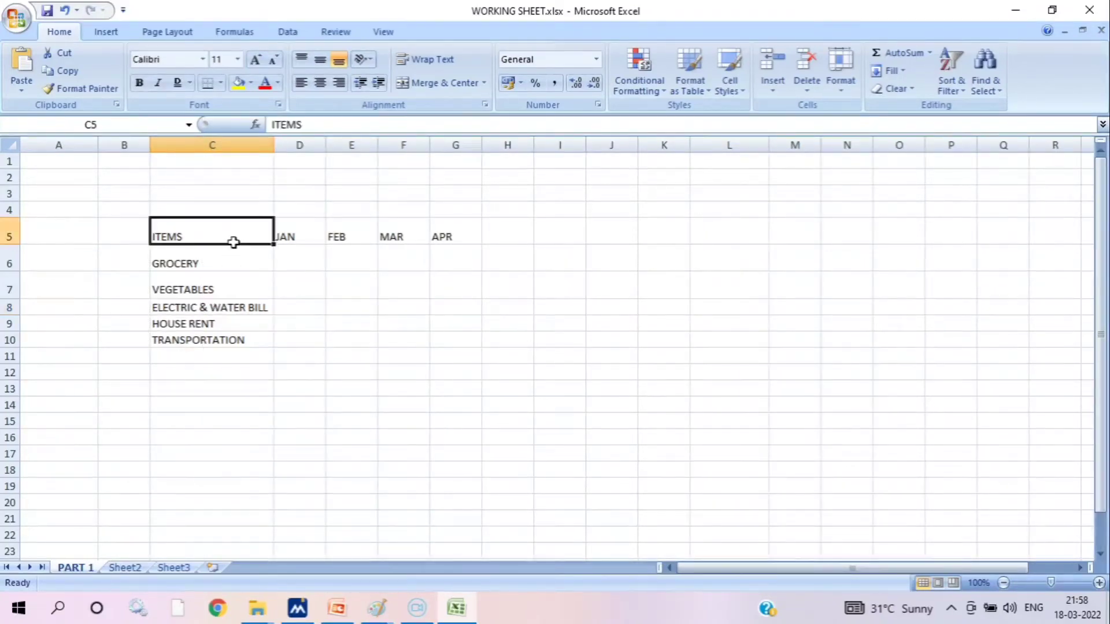
{"action": "left_click_drag", "start_coordinate": [233, 242], "coordinate": [250, 337]}
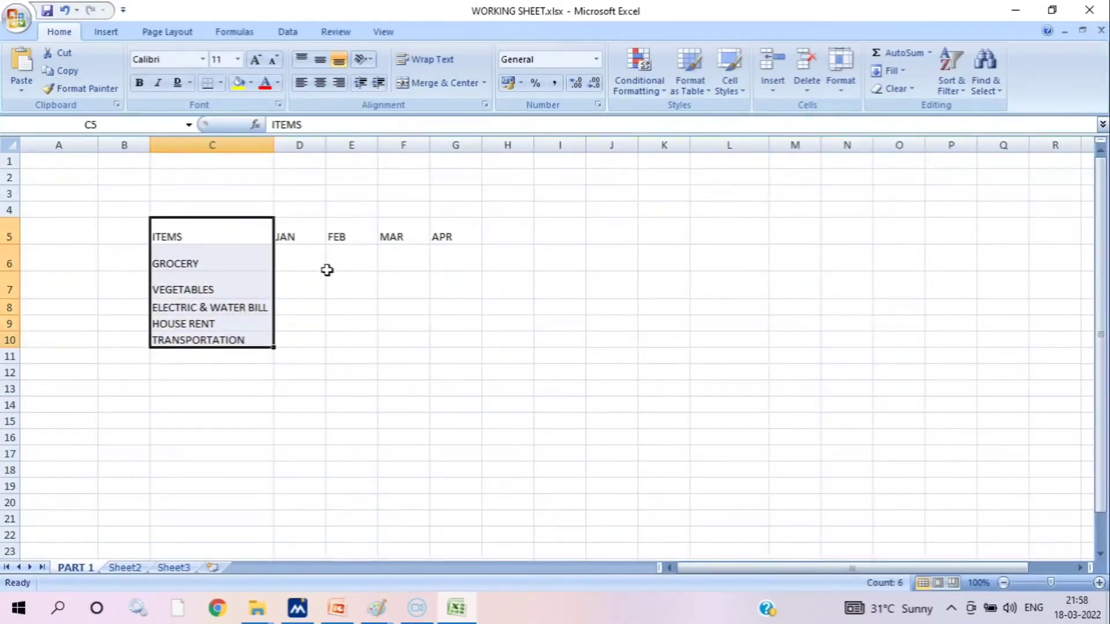
{"action": "left_click", "coordinate": [327, 270]}
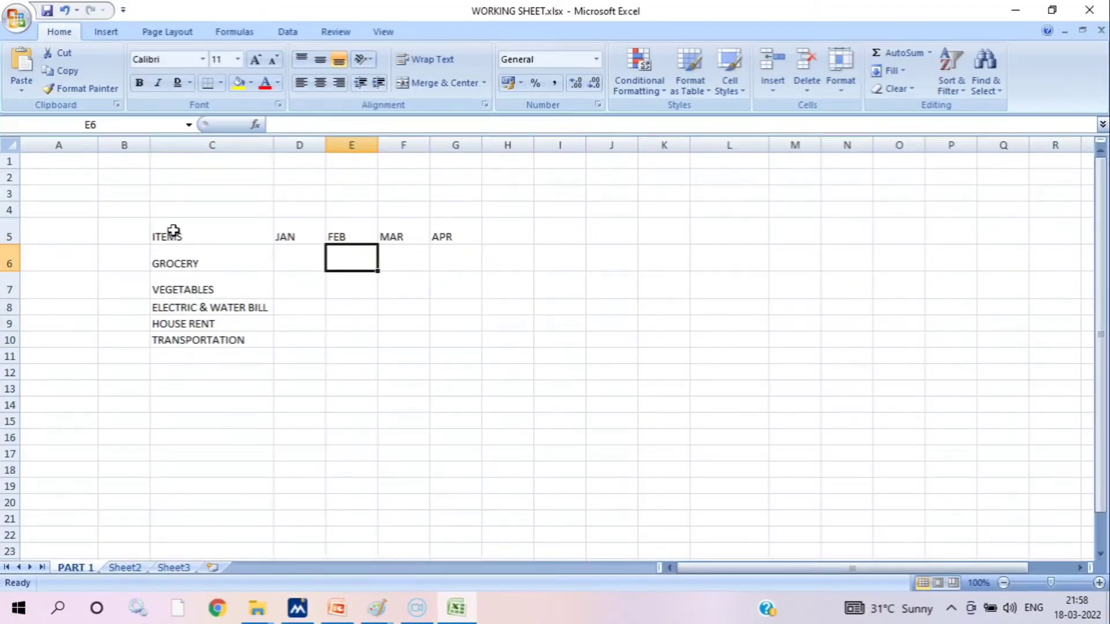
{"action": "left_click_drag", "start_coordinate": [174, 231], "coordinate": [257, 293]}
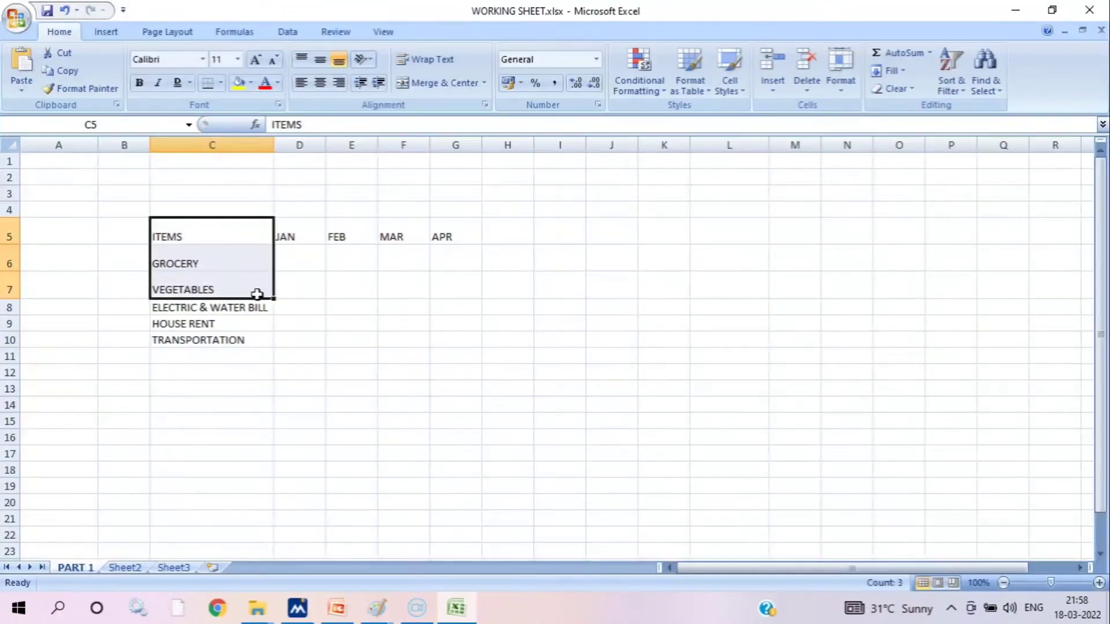
{"action": "left_click", "coordinate": [307, 283]}
{"action": "left_click", "coordinate": [294, 257]}
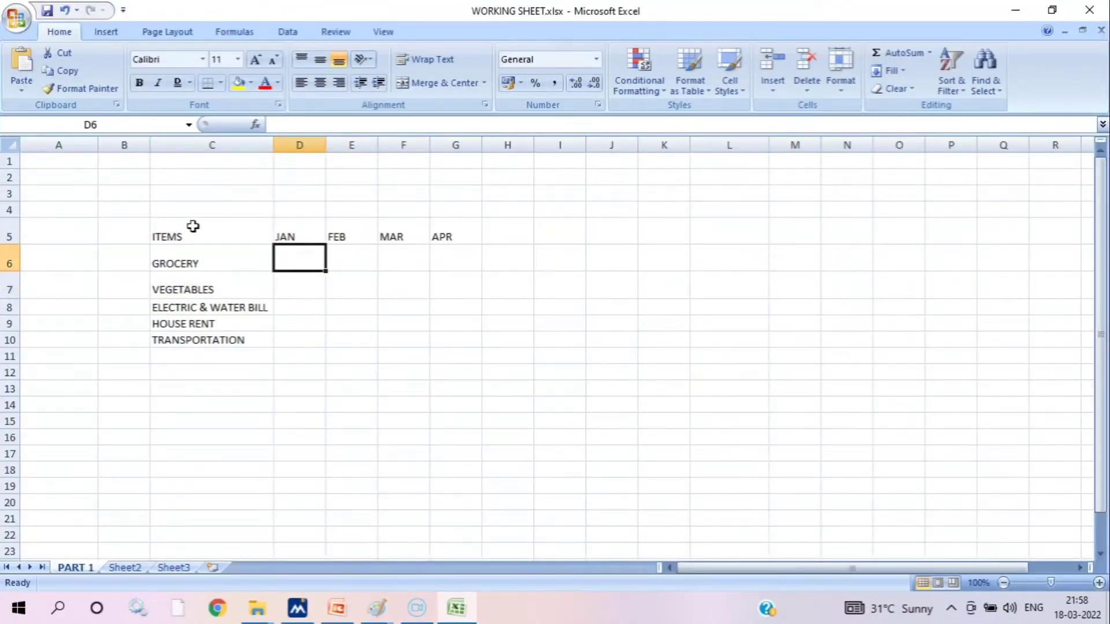
Apply All Borders to the whole table in C5:G10 and deselect it
{"action": "left_click_drag", "start_coordinate": [192, 226], "coordinate": [468, 338]}
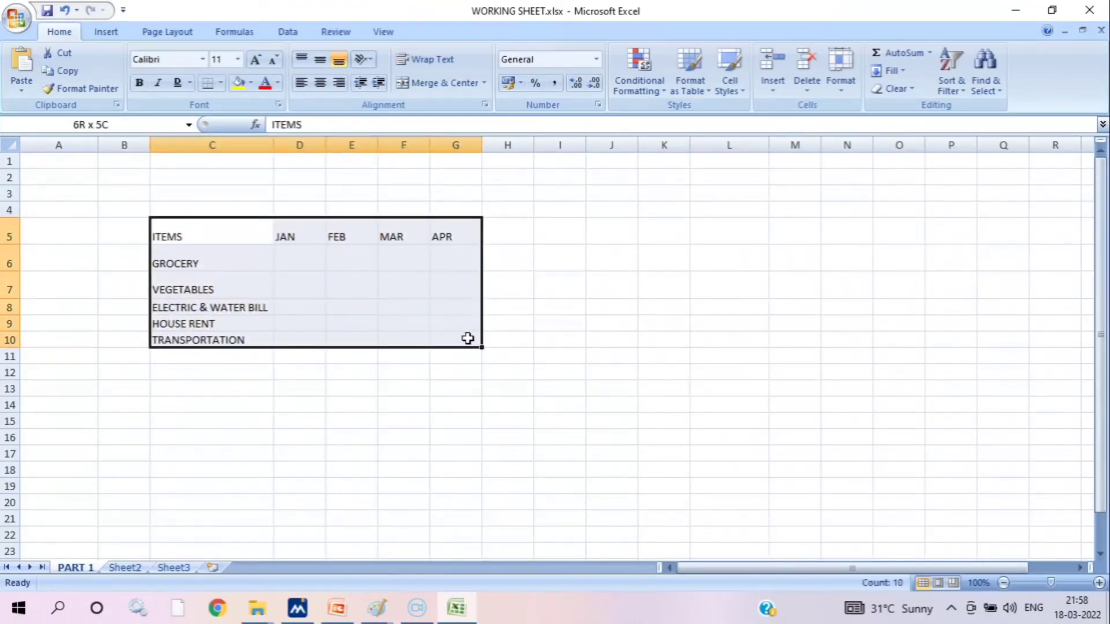
{"action": "left_click", "coordinate": [221, 84]}
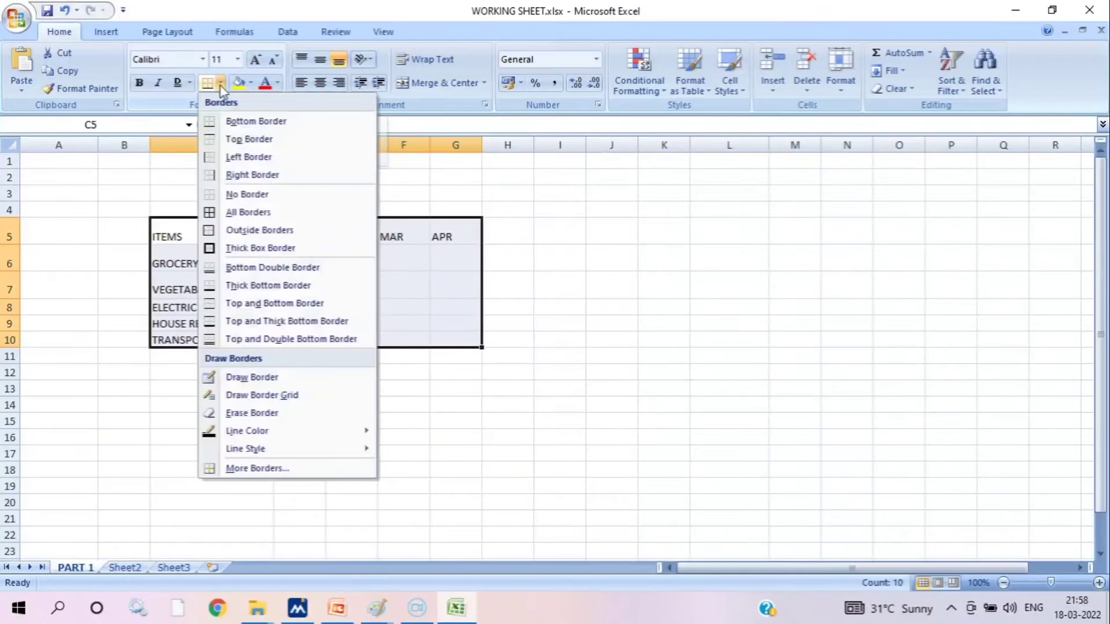
{"action": "left_click", "coordinate": [263, 213]}
{"action": "left_click", "coordinate": [701, 283]}
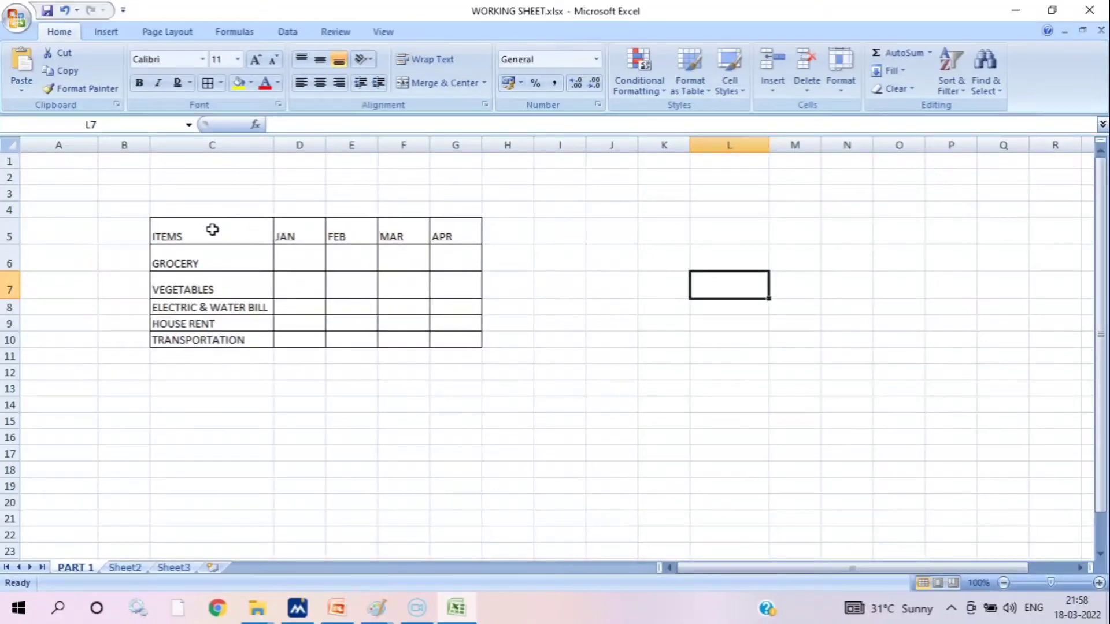
Center the heading row C5:G5 both vertically and horizontally
{"action": "left_click", "coordinate": [230, 240]}
{"action": "left_click_drag", "start_coordinate": [231, 240], "coordinate": [446, 227]}
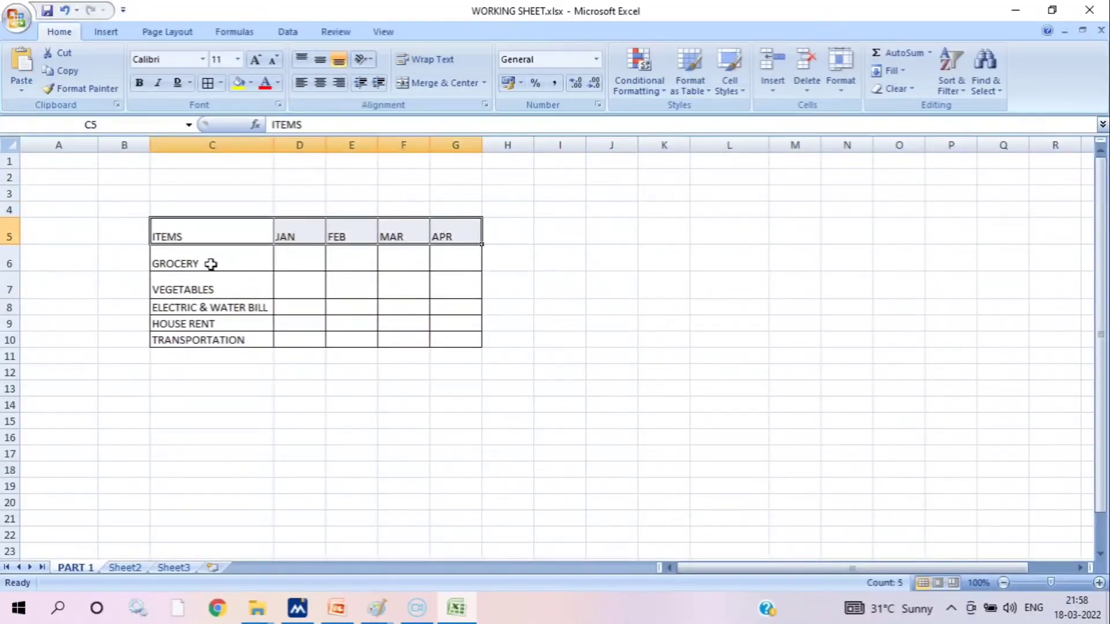
{"action": "left_click", "coordinate": [321, 60]}
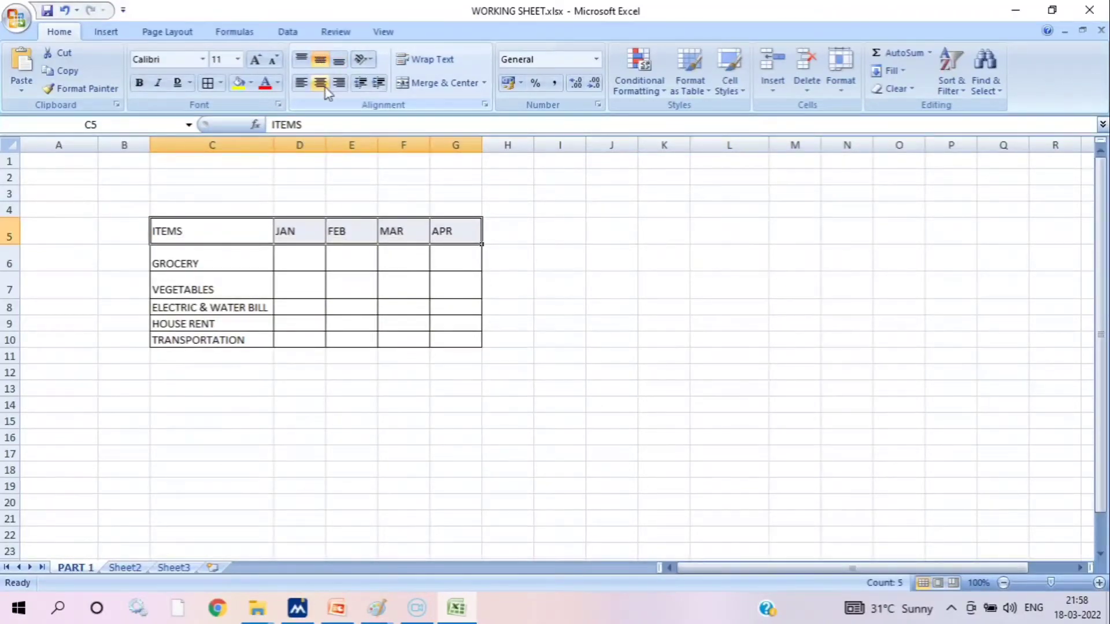
{"action": "left_click", "coordinate": [321, 84]}
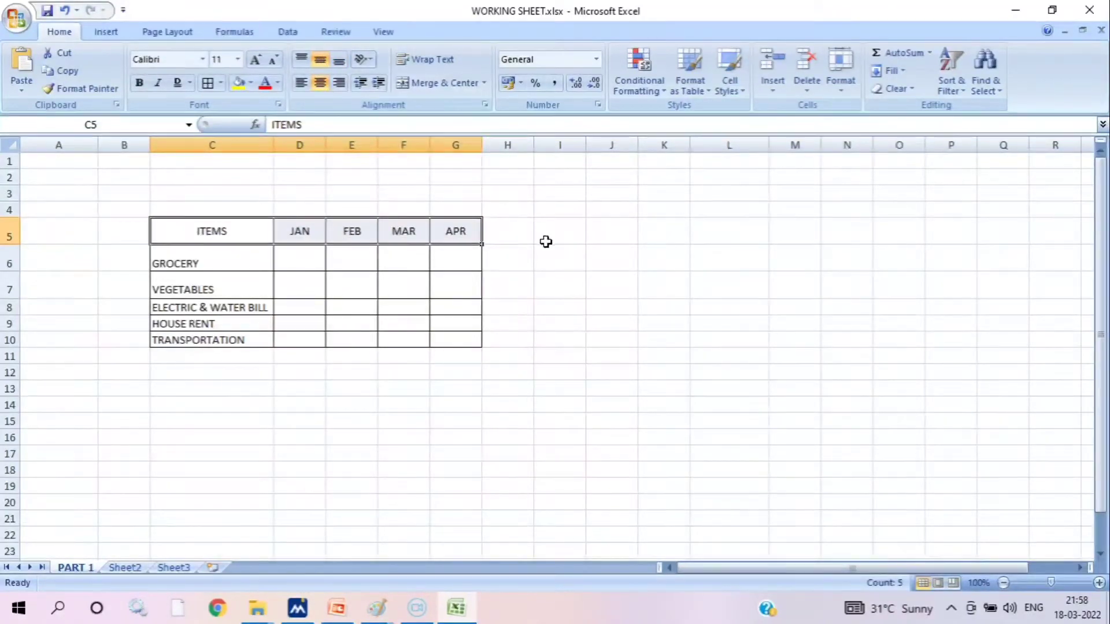
Middle-align the item names in C6:C10 vertically, try centering them horizontally, and set them to left alignment
{"action": "left_click", "coordinate": [214, 257]}
{"action": "left_click_drag", "start_coordinate": [215, 257], "coordinate": [243, 339]}
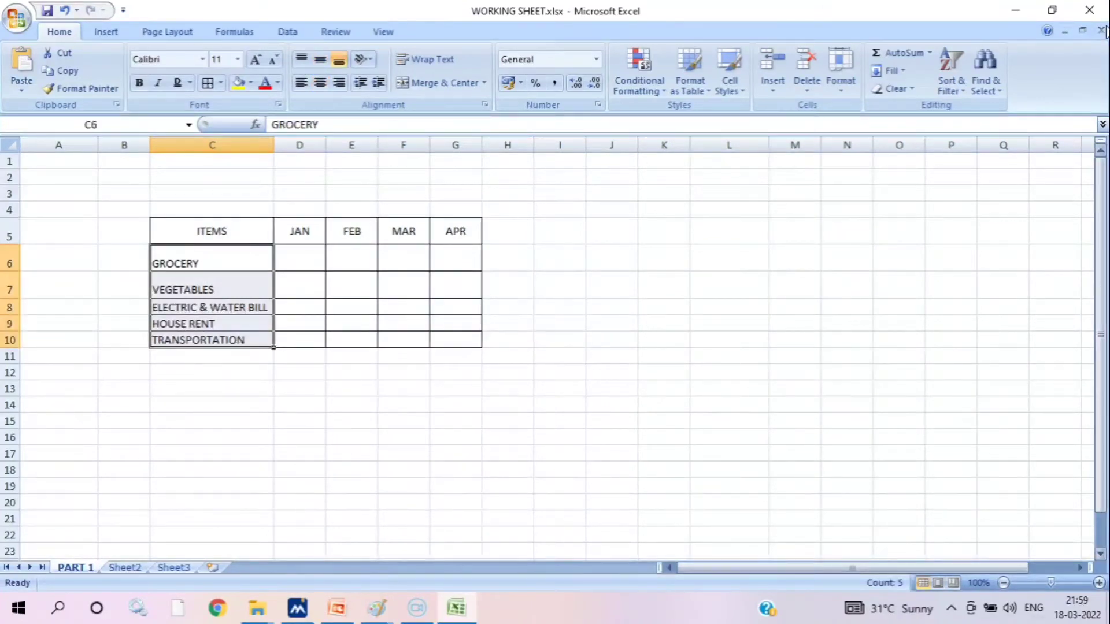
{"action": "left_click", "coordinate": [321, 61]}
{"action": "left_click", "coordinate": [320, 84]}
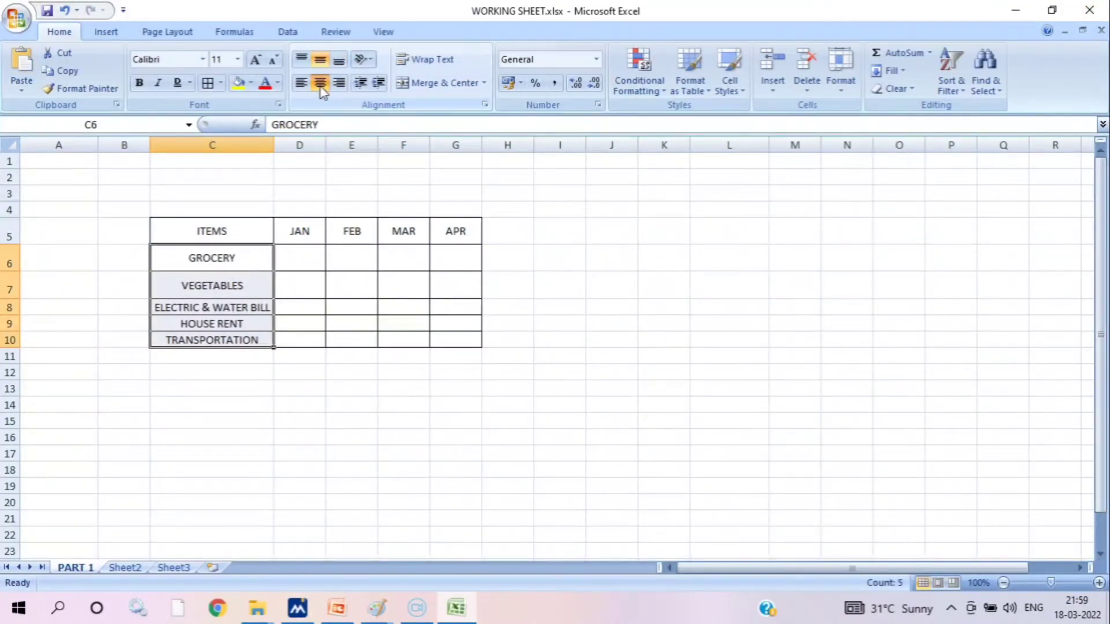
{"action": "left_click", "coordinate": [301, 83]}
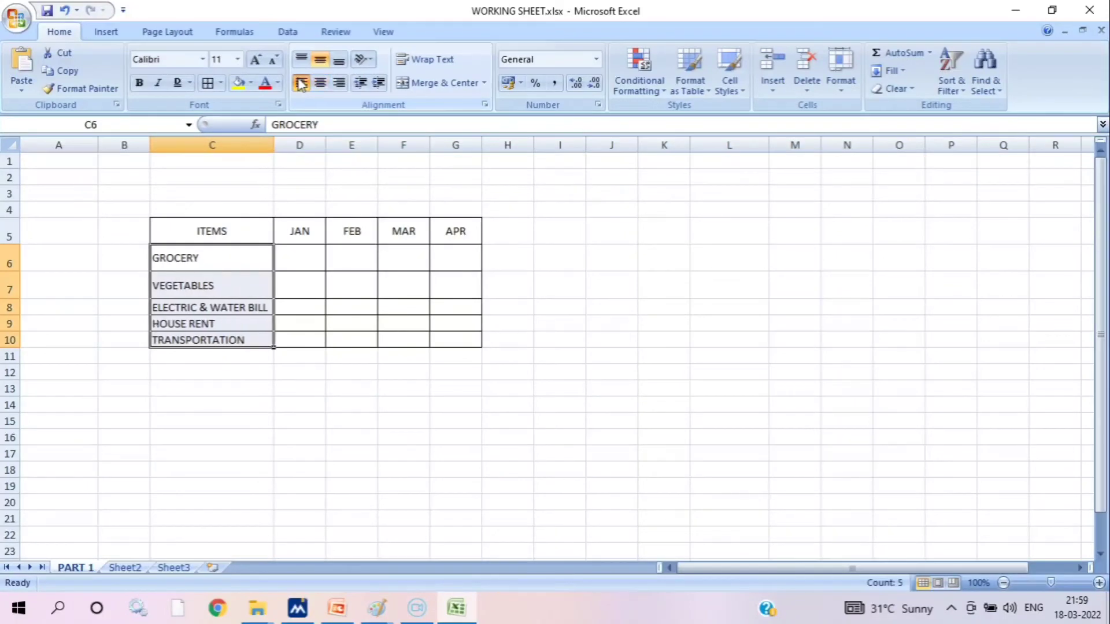
{"action": "left_click", "coordinate": [749, 447]}
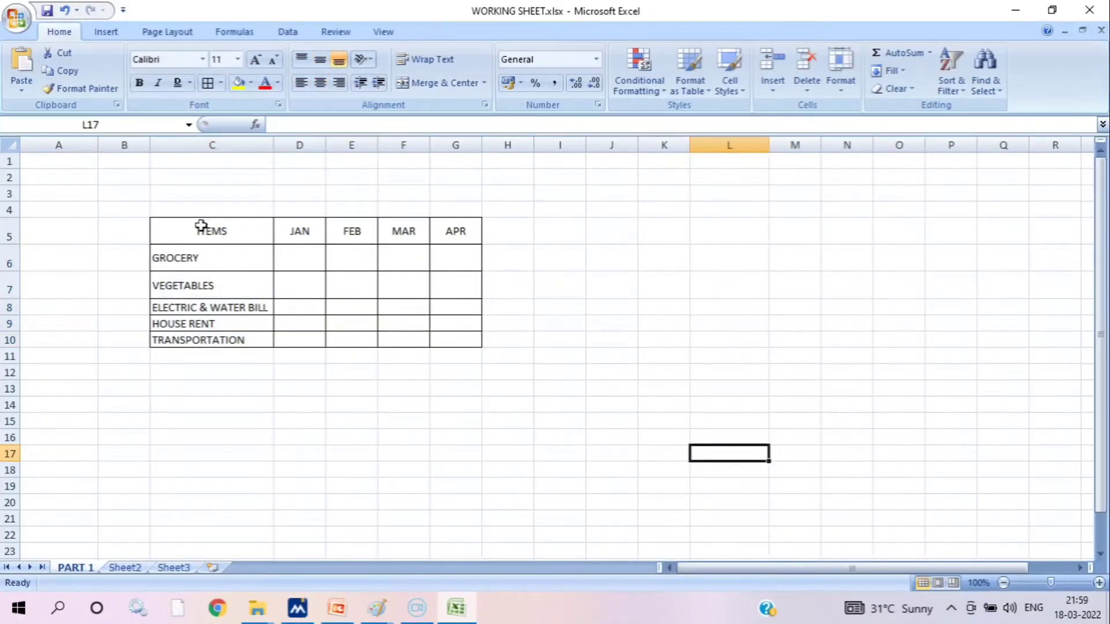
Fill the heading row C5:G5 with yellow
{"action": "left_click_drag", "start_coordinate": [200, 225], "coordinate": [450, 231]}
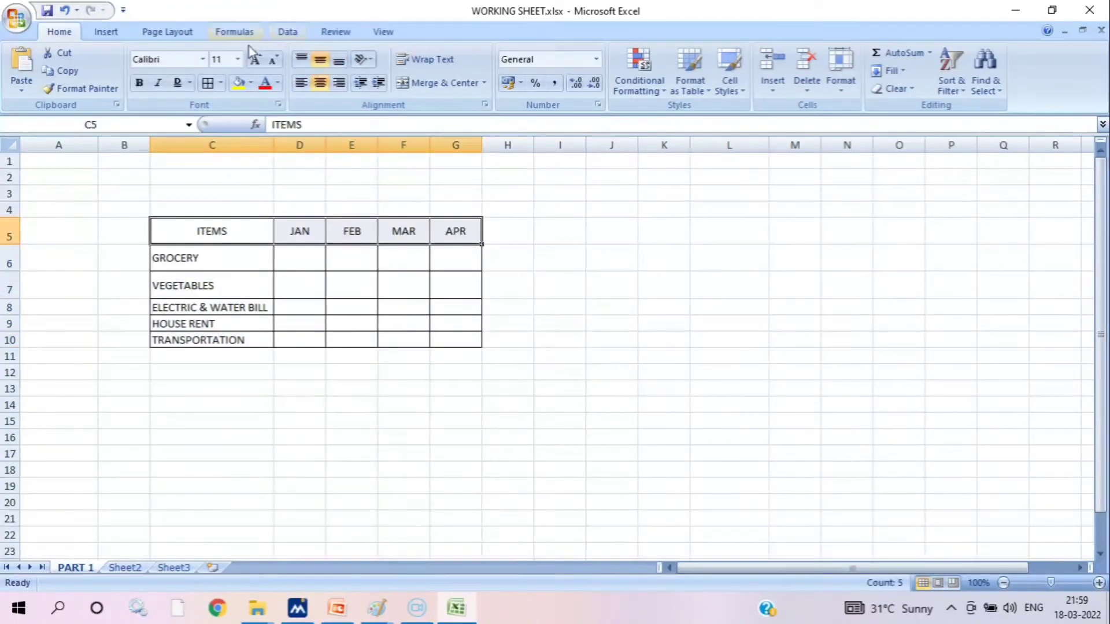
{"action": "left_click", "coordinate": [238, 83]}
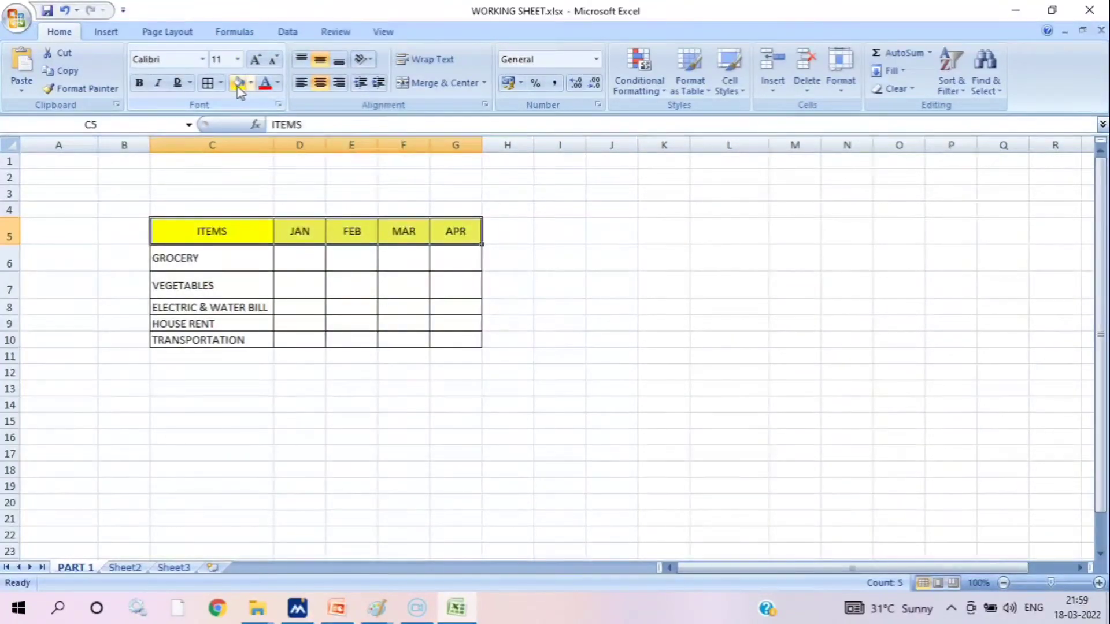
Fill the item names in C6:C10 with the standard light green color
{"action": "left_click_drag", "start_coordinate": [208, 261], "coordinate": [196, 334]}
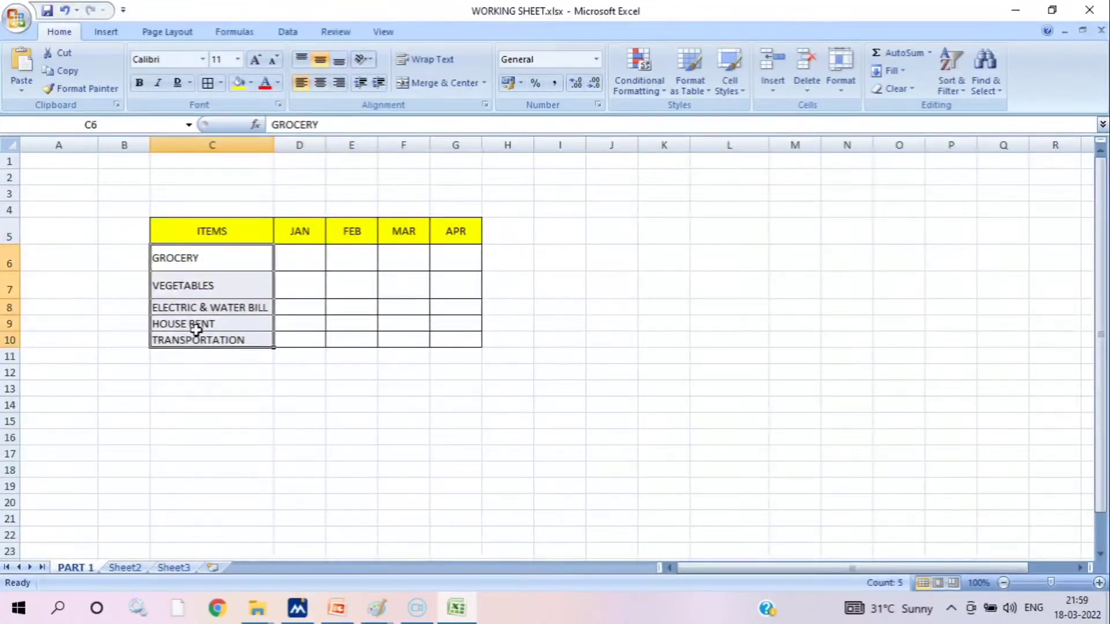
{"action": "left_click", "coordinate": [251, 83]}
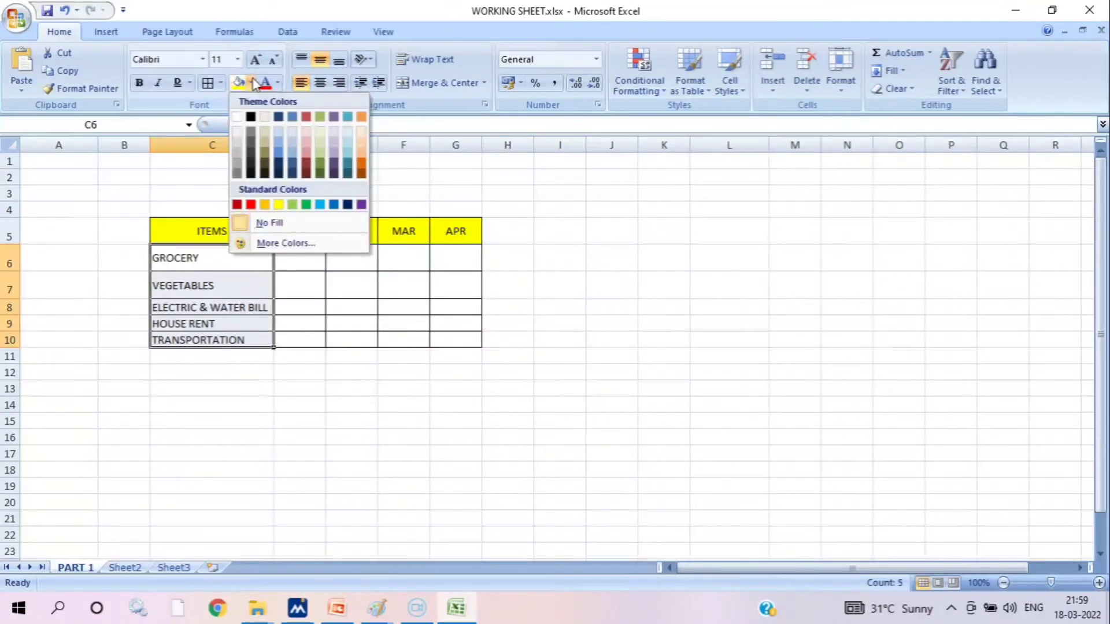
{"action": "left_click", "coordinate": [292, 204]}
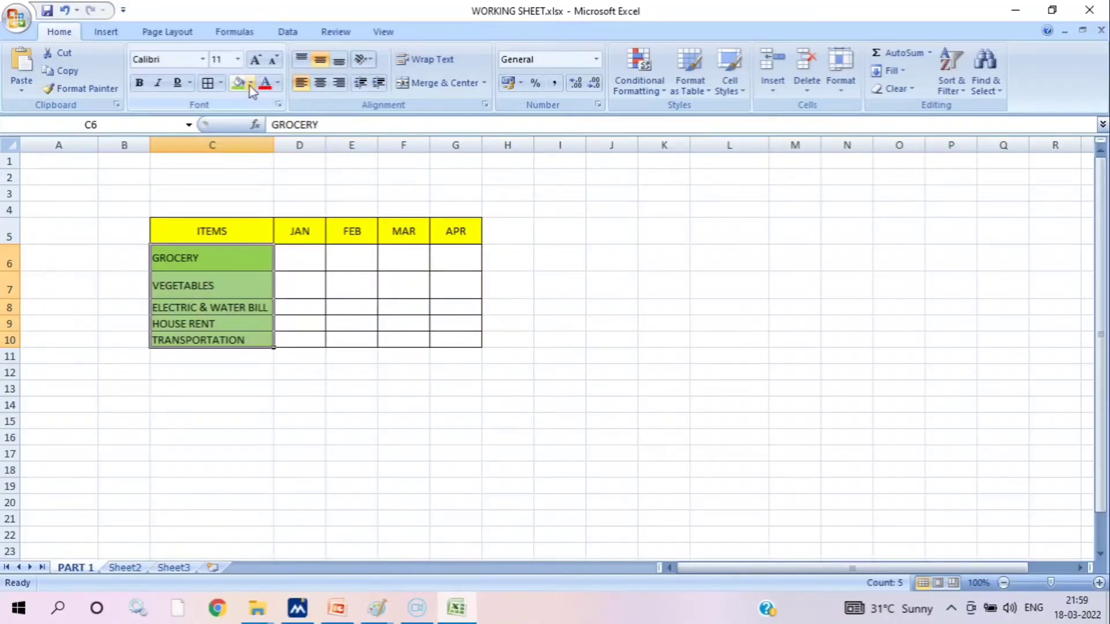
Change the font color of the heading row C5:G5 to the standard red
{"action": "left_click_drag", "start_coordinate": [196, 231], "coordinate": [467, 233]}
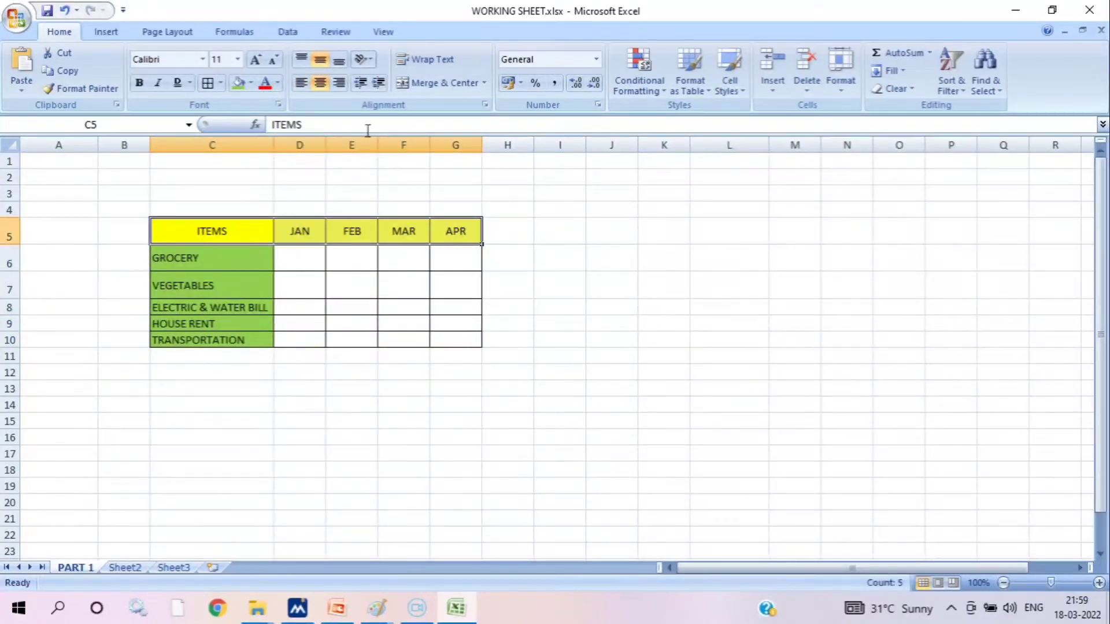
{"action": "left_click", "coordinate": [278, 82]}
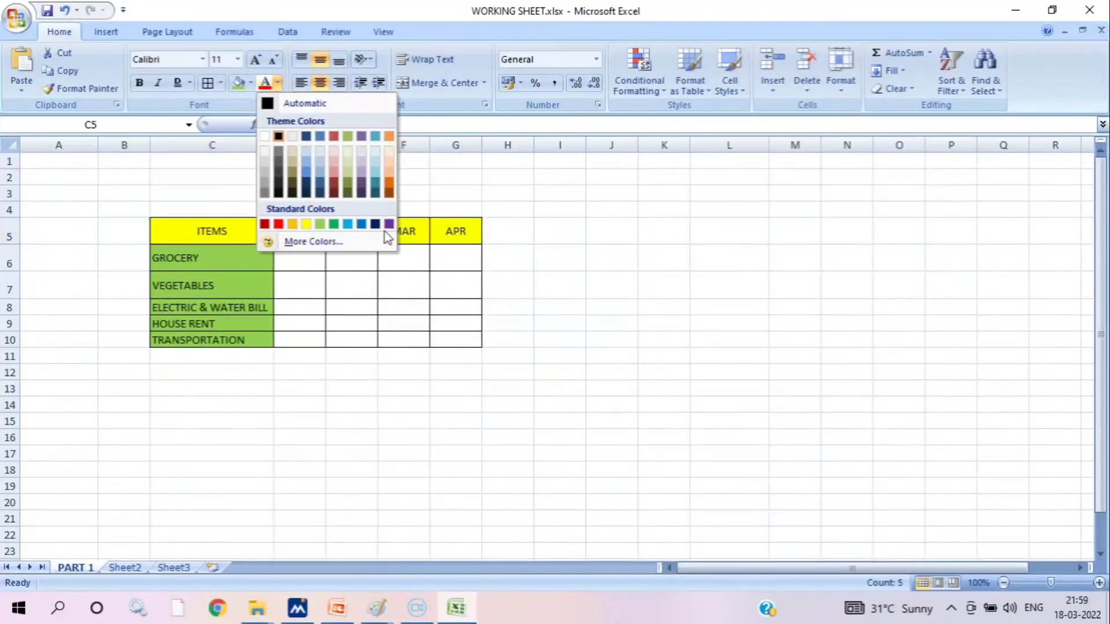
{"action": "left_click", "coordinate": [278, 224]}
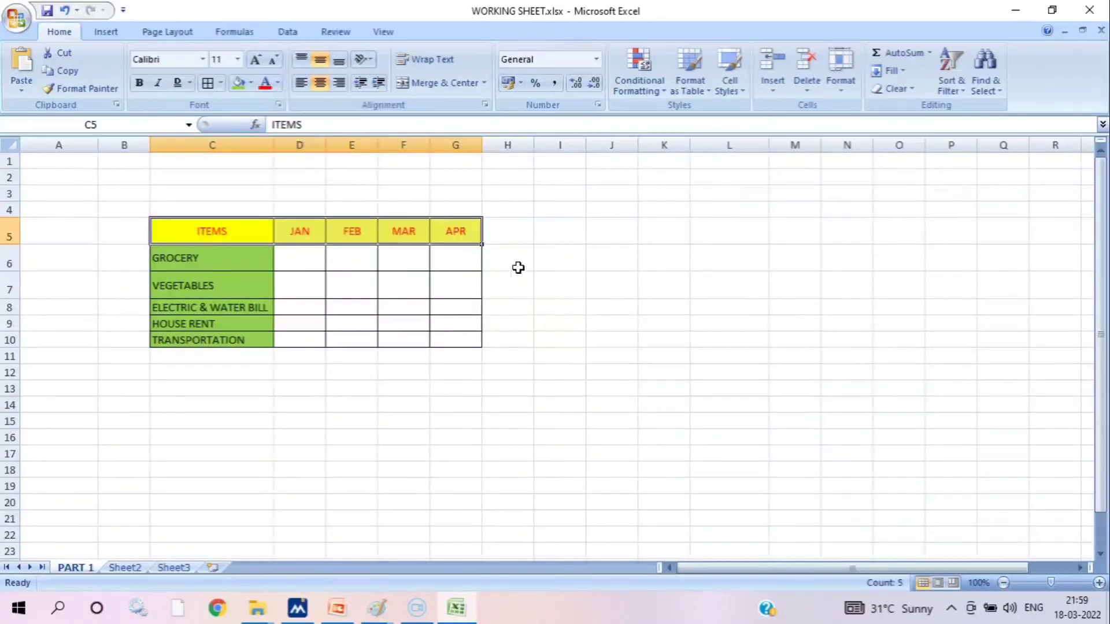
Make the heading row C5:G5 and the item names in C6:C10 bold
{"action": "left_click", "coordinate": [141, 86]}
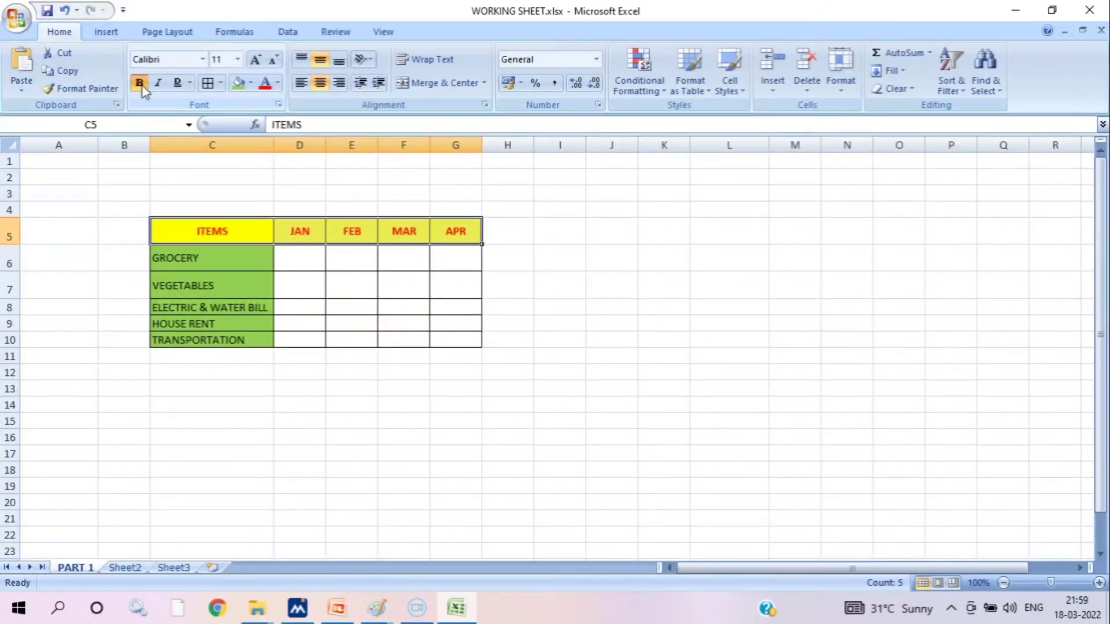
{"action": "left_click_drag", "start_coordinate": [224, 255], "coordinate": [228, 332]}
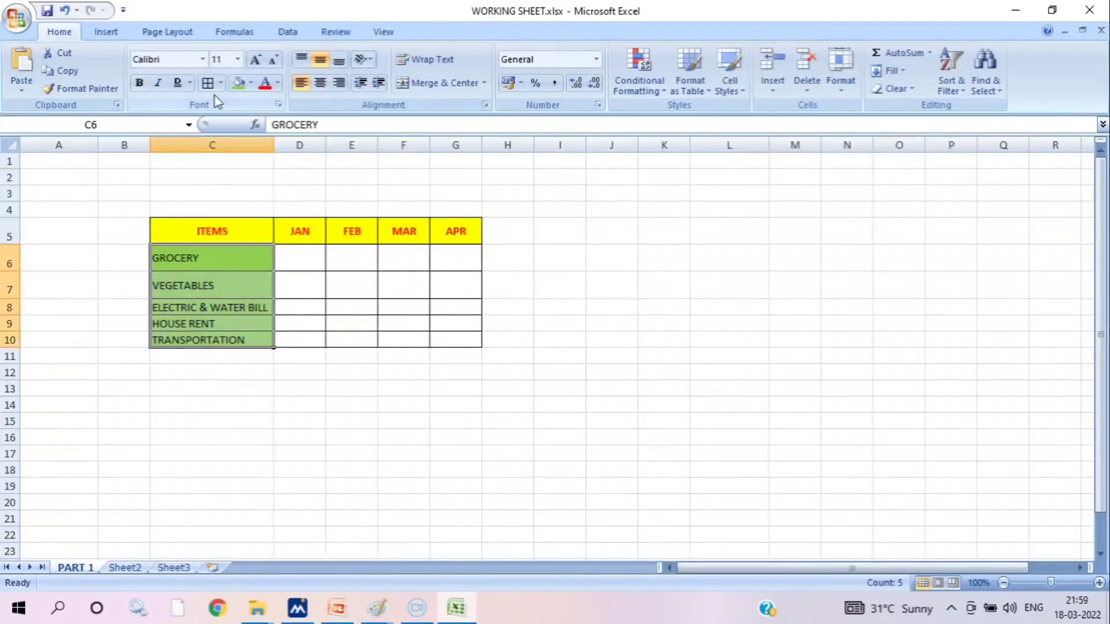
{"action": "left_click", "coordinate": [139, 84]}
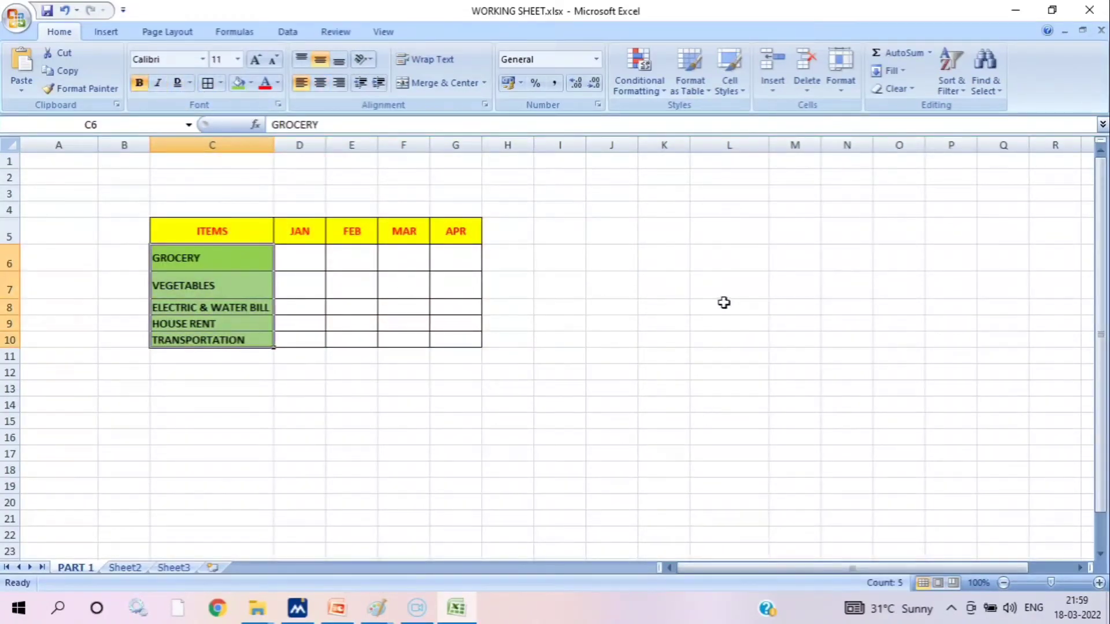
Enter the GROCERY amounts for JAN to APR in D6:G6: 3000, 5000, 4500 and 3500
{"action": "left_click", "coordinate": [313, 251]}
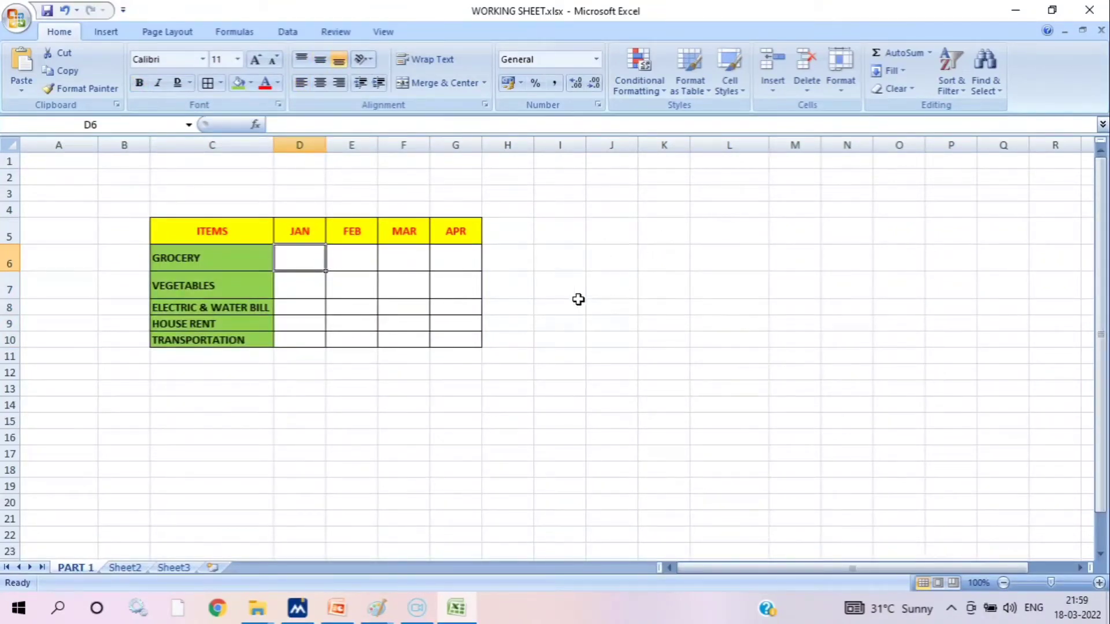
{"action": "type", "text": "3000"}
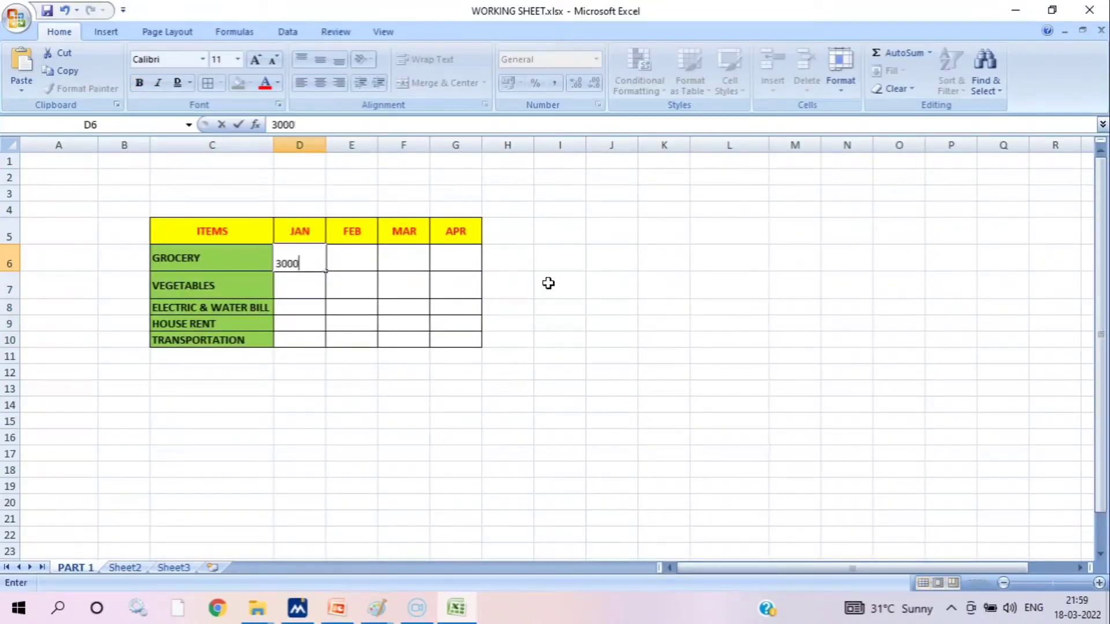
{"action": "key", "text": "Tab"}
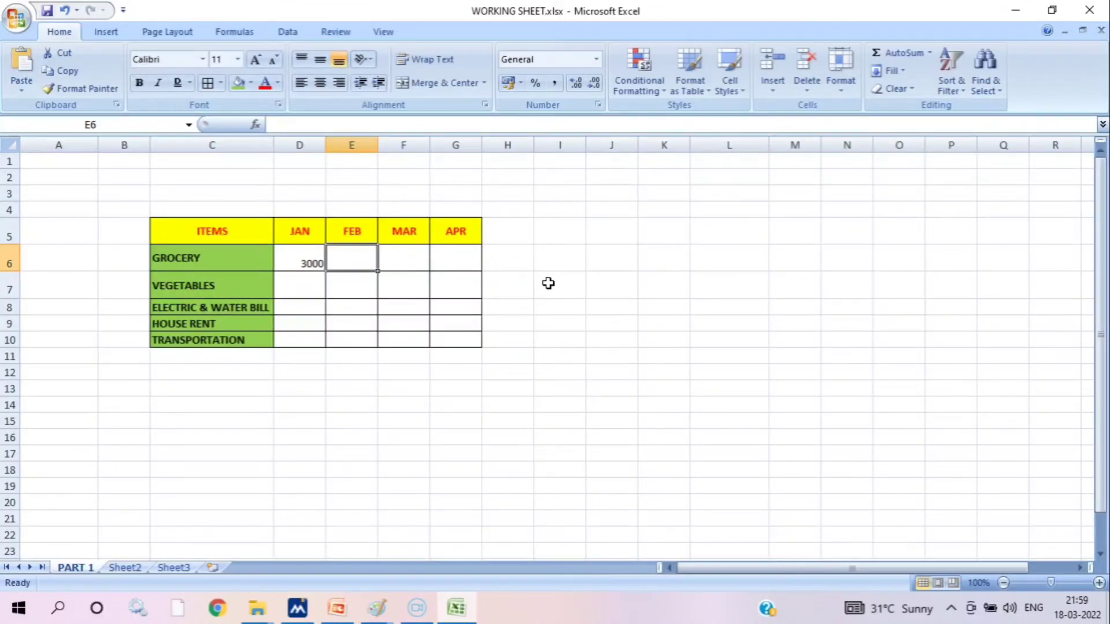
{"action": "type", "text": "5000"}
{"action": "key", "text": "Tab"}
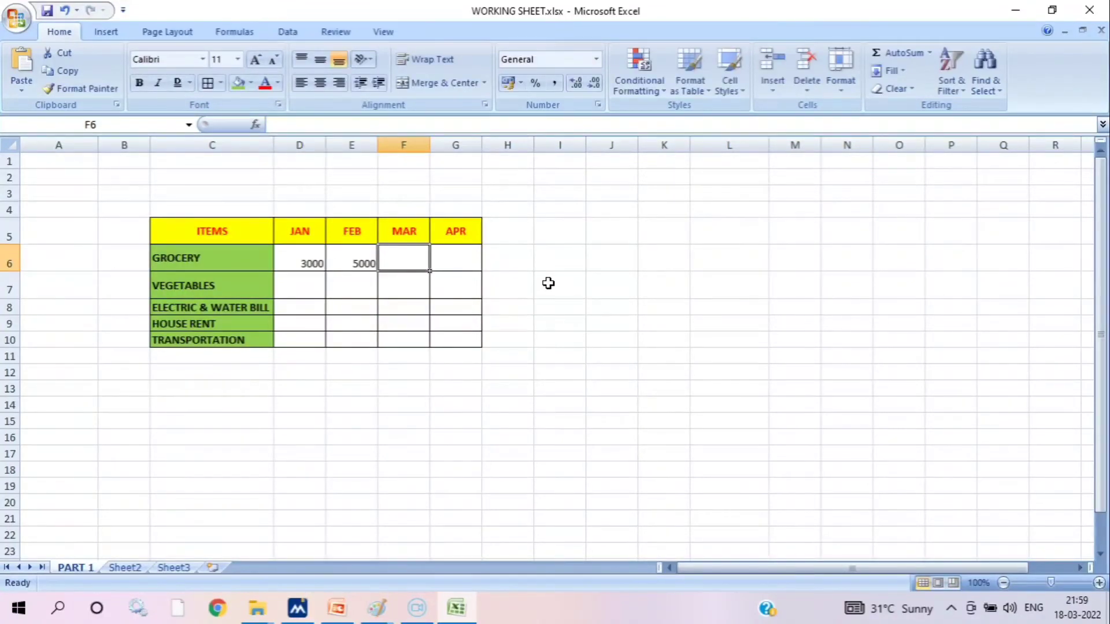
{"action": "type", "text": "4500"}
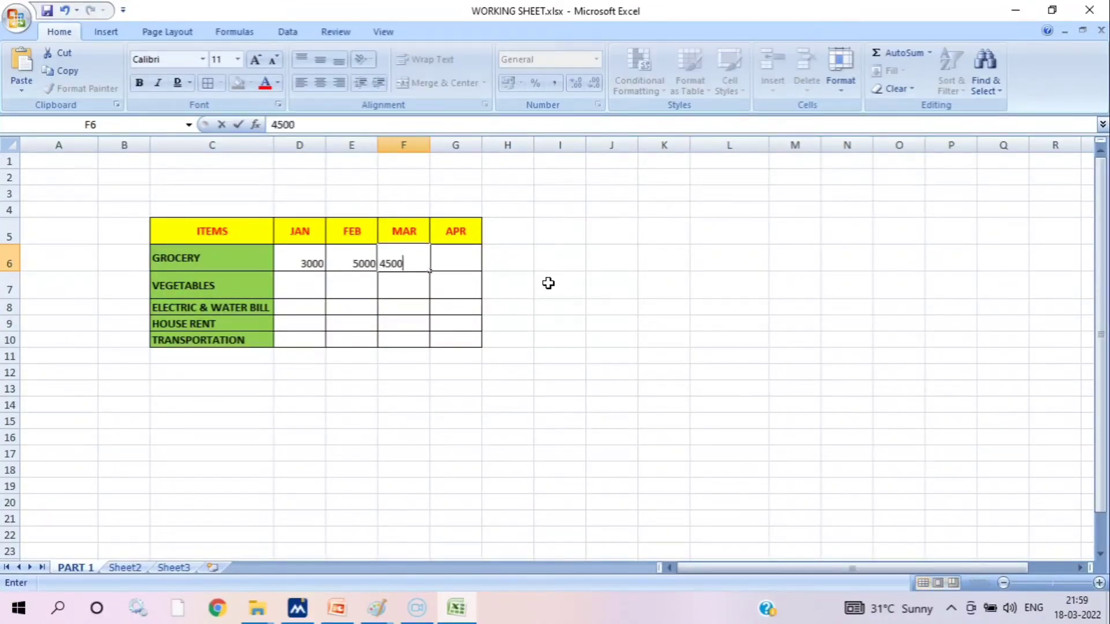
{"action": "key", "text": "Tab"}
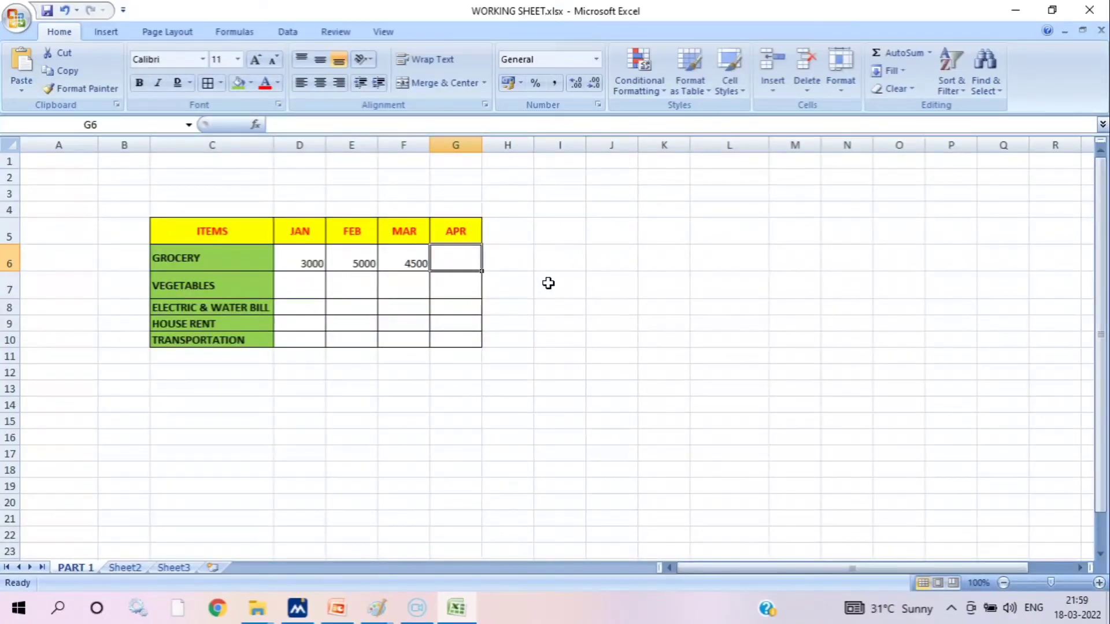
{"action": "type", "text": "3500"}
{"action": "key", "text": "Tab"}
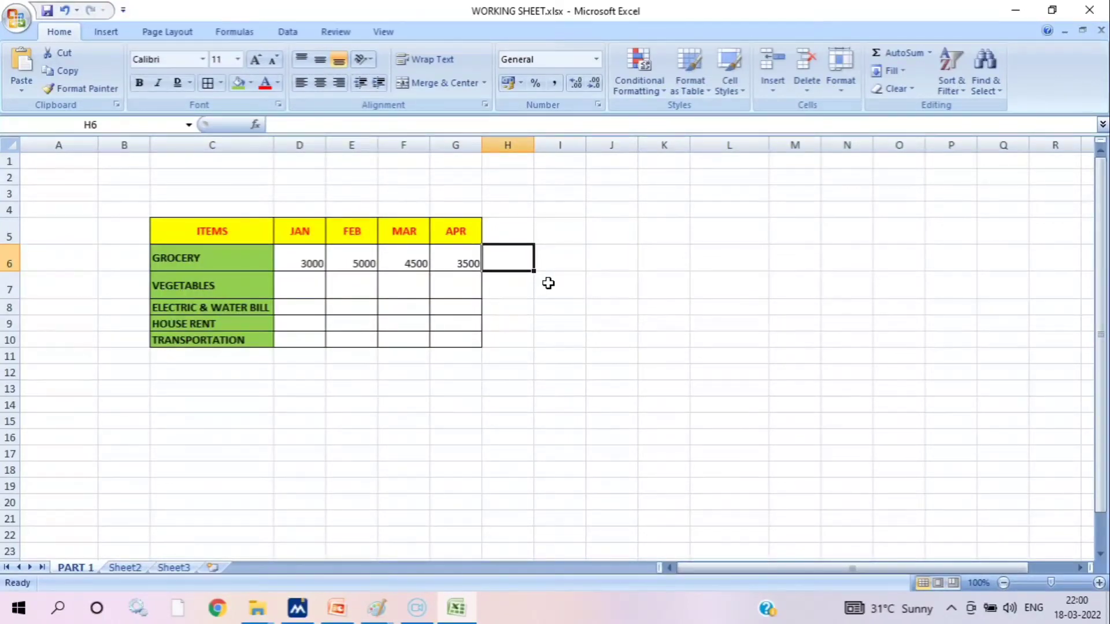
Enter the VEGETABLES amounts for JAN to APR in D7:G7: 1000, 750, 1200 and 900
{"action": "left_click", "coordinate": [310, 281]}
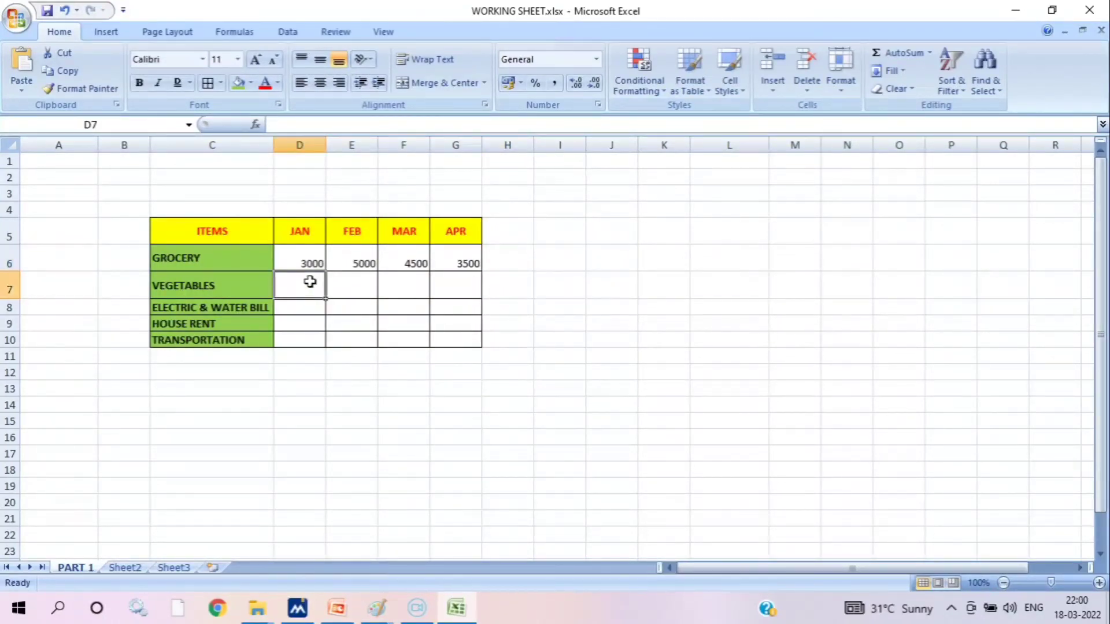
{"action": "type", "text": "1000"}
{"action": "key", "text": "Tab"}
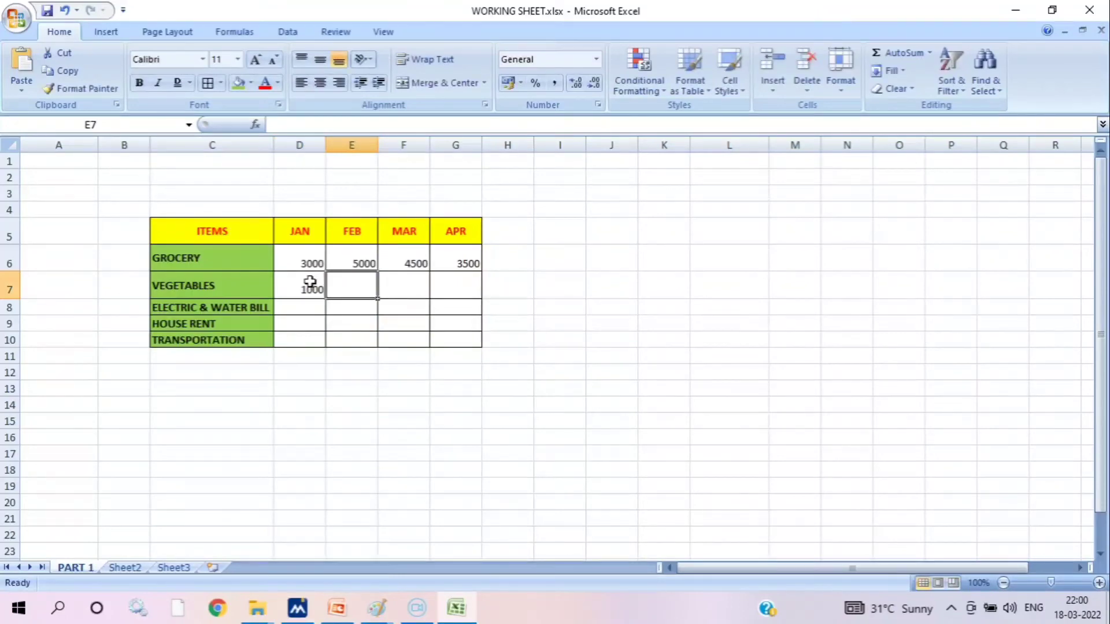
{"action": "type", "text": "750"}
{"action": "key", "text": "Tab"}
{"action": "type", "text": "1"}
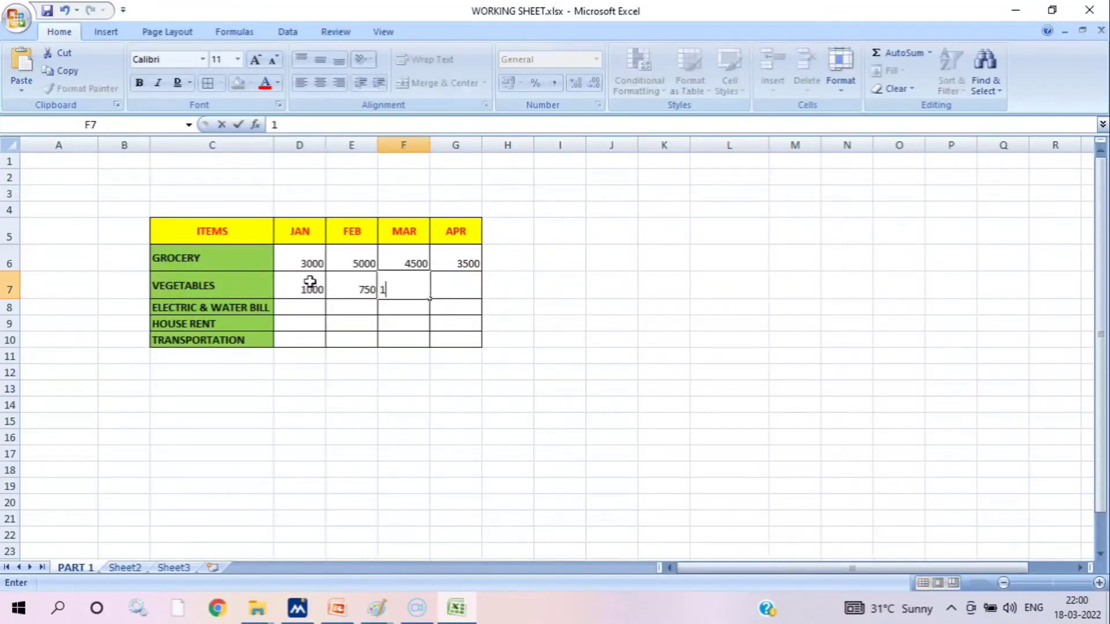
{"action": "type", "text": "200"}
{"action": "key", "text": "Tab"}
{"action": "type", "text": "0"}
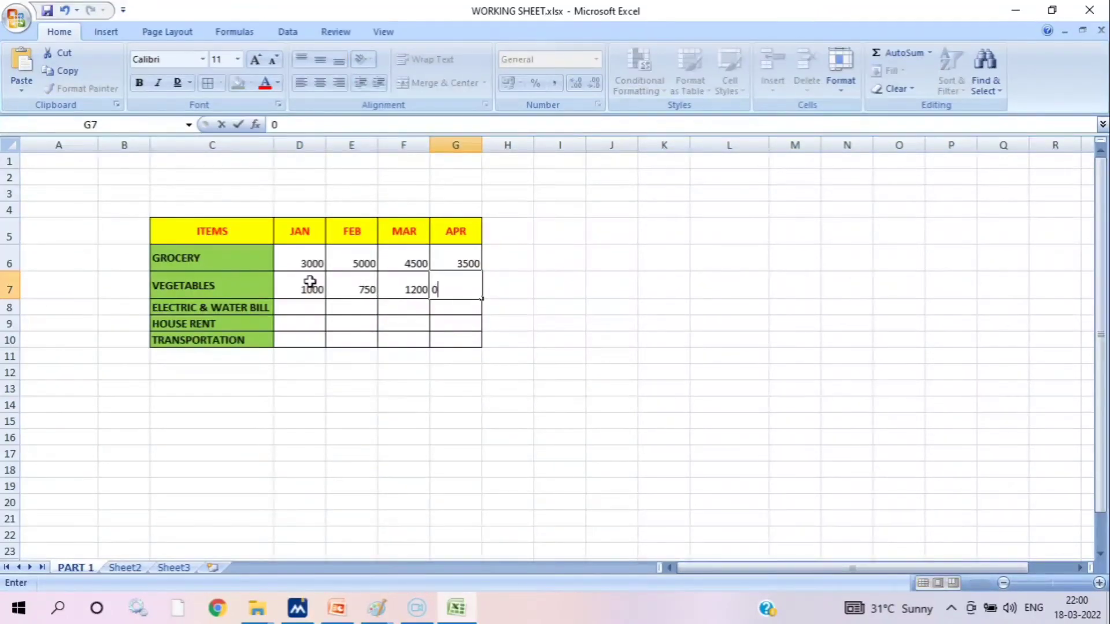
{"action": "key", "text": "BackSpace"}
{"action": "type", "text": "900"}
{"action": "key", "text": "Tab"}
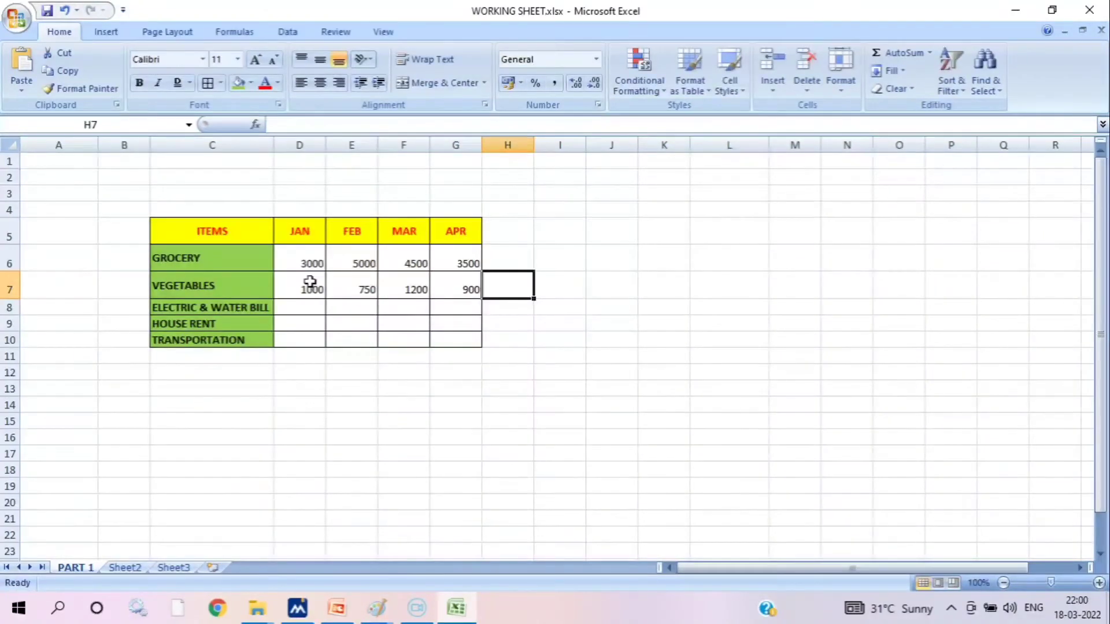
Enter the ELECTRIC & WATER BILL amounts for JAN to APR in D8:G8: 800, 900, 850 and 1000
{"action": "key", "text": "Down"}
{"action": "key", "text": "Left"}
{"action": "key", "text": "Left"}
{"action": "key", "text": "Left"}
{"action": "key", "text": "Left"}
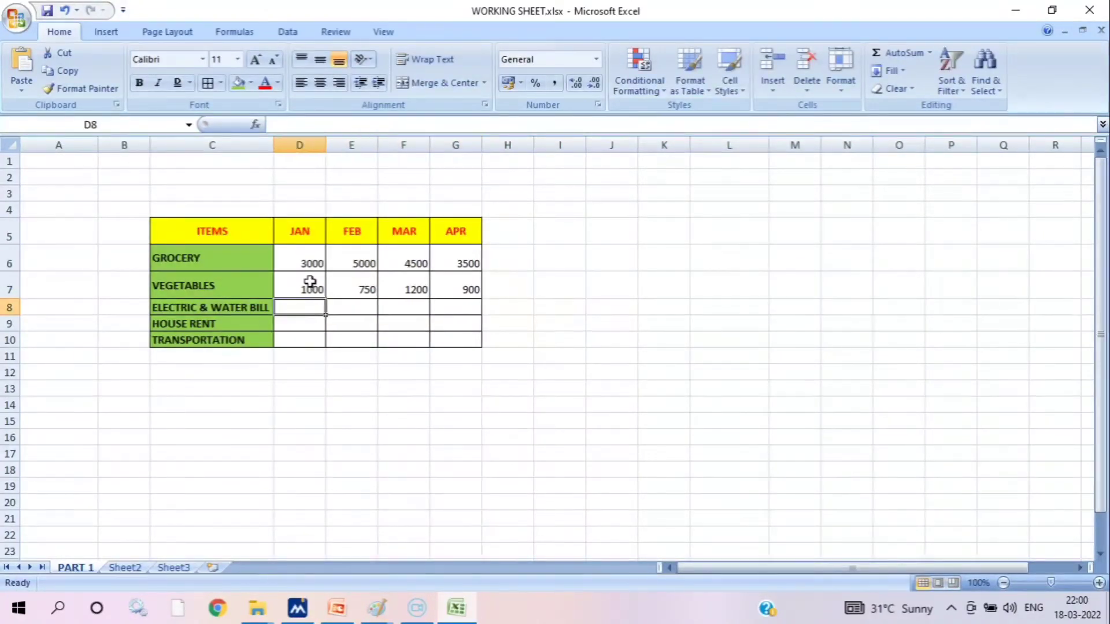
{"action": "type", "text": "800"}
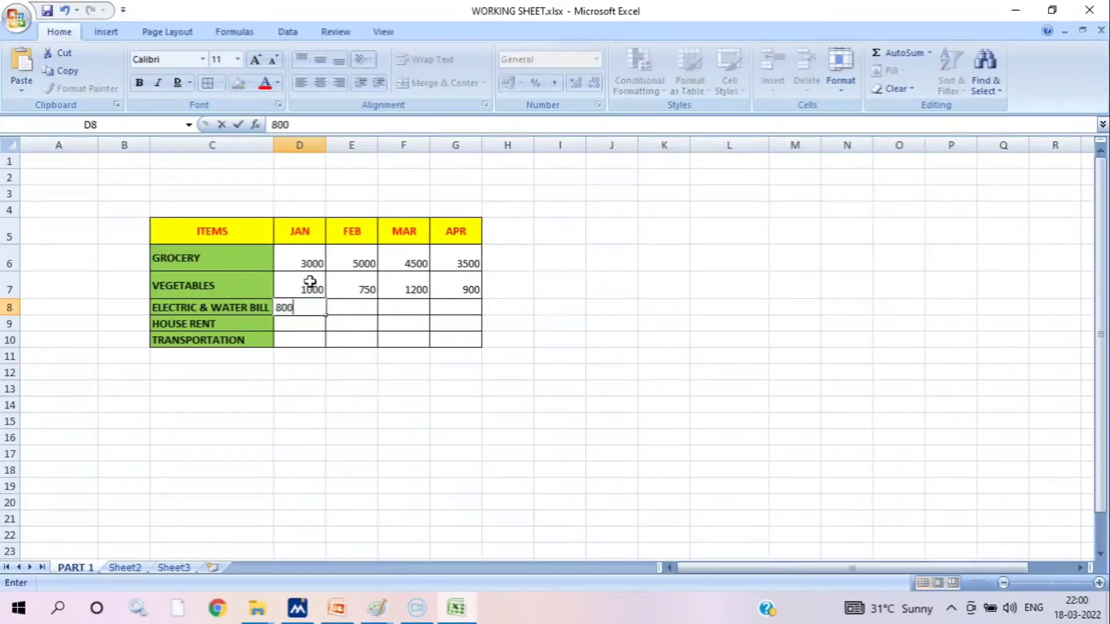
{"action": "key", "text": "Tab"}
{"action": "type", "text": "900"}
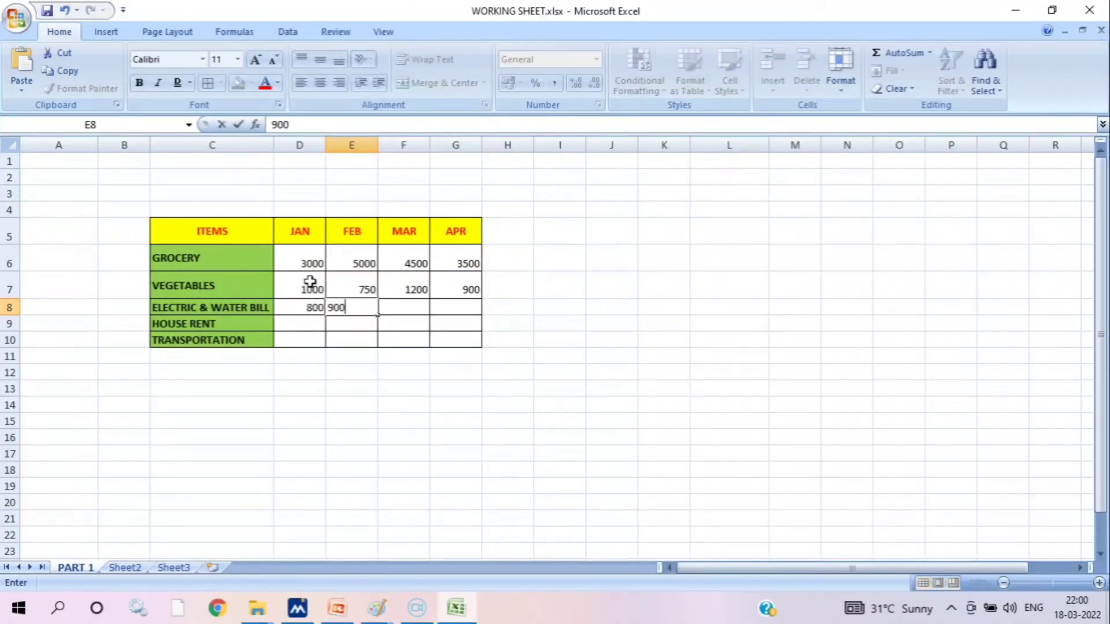
{"action": "key", "text": "Tab"}
{"action": "type", "text": "850"}
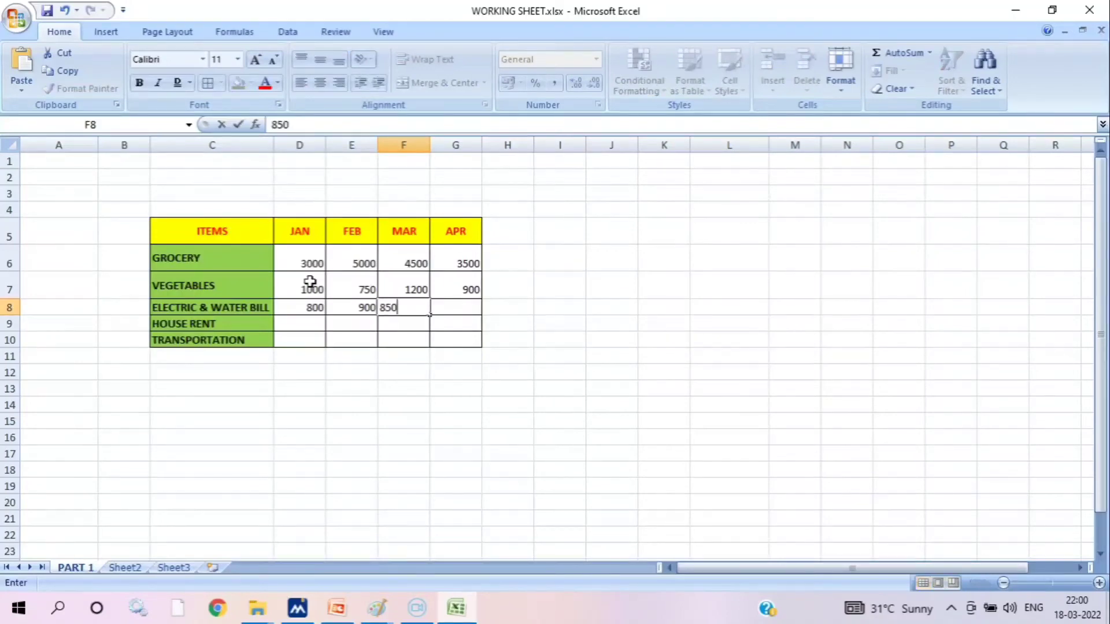
{"action": "key", "text": "Tab"}
{"action": "type", "text": "1000"}
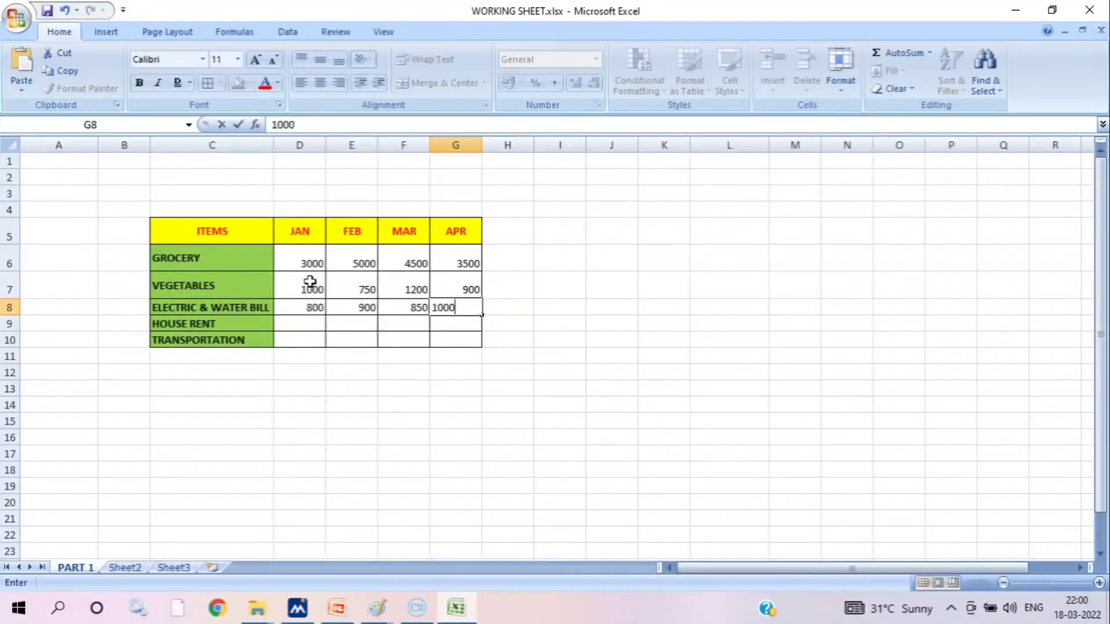
{"action": "key", "text": "Tab"}
Enter a HOUSE RENT amount of 8000 for each month from JAN to APR in D9:G9
{"action": "key", "text": "Down"}
{"action": "key", "text": "Left"}
{"action": "key", "text": "Left"}
{"action": "key", "text": "Left"}
{"action": "key", "text": "Left"}
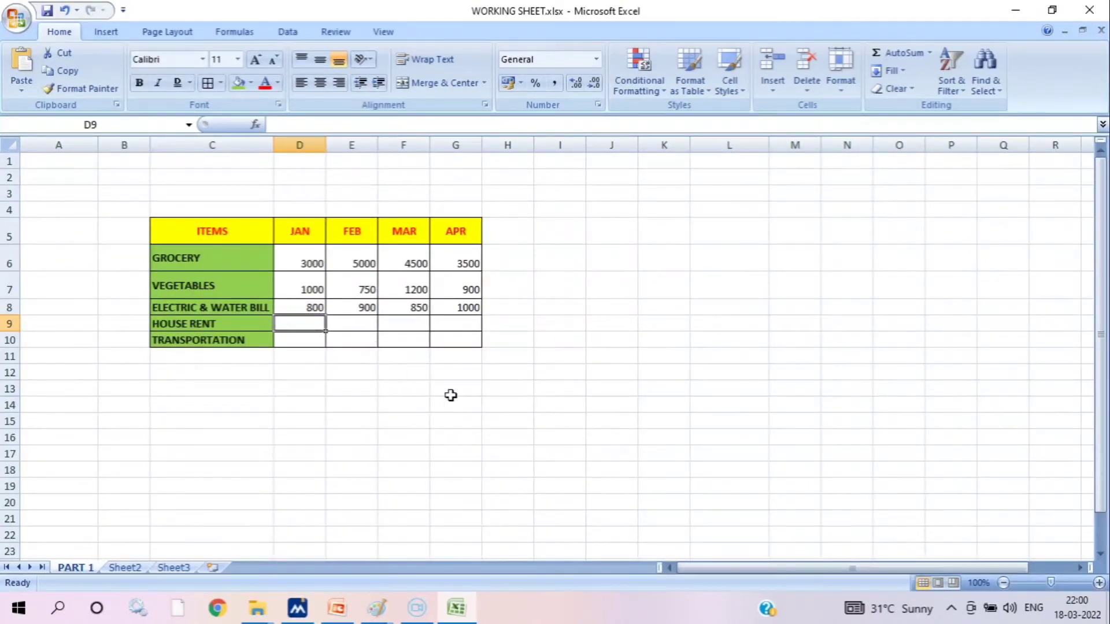
{"action": "type", "text": "4"}
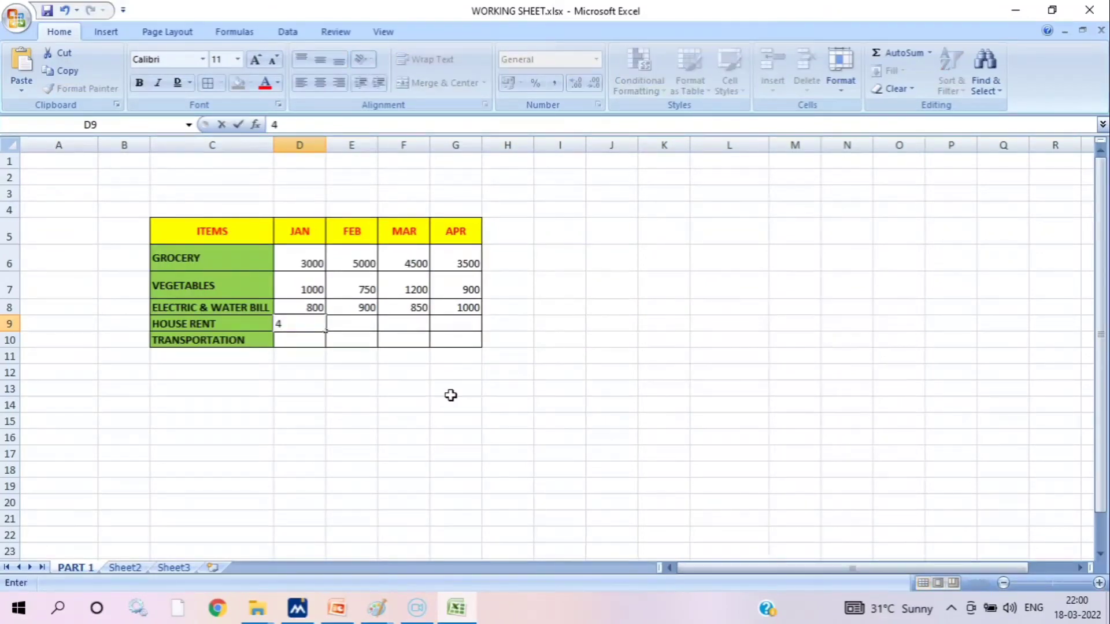
{"action": "type", "text": "8000"}
{"action": "key", "text": "Tab"}
{"action": "type", "text": "0"}
{"action": "key", "text": "Tab"}
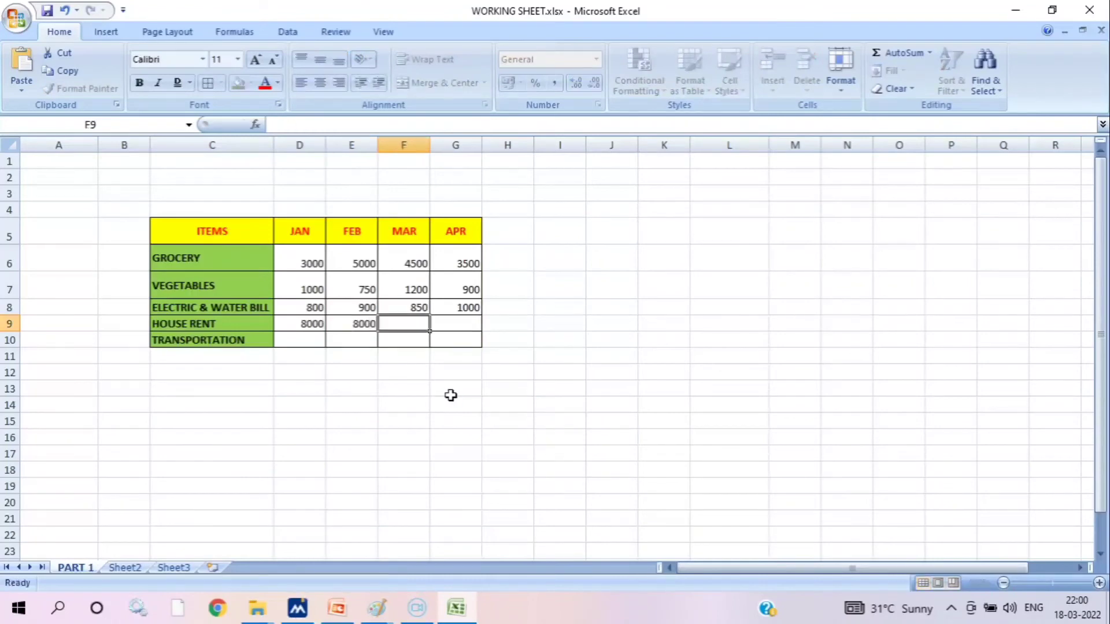
{"action": "type", "text": "80"}
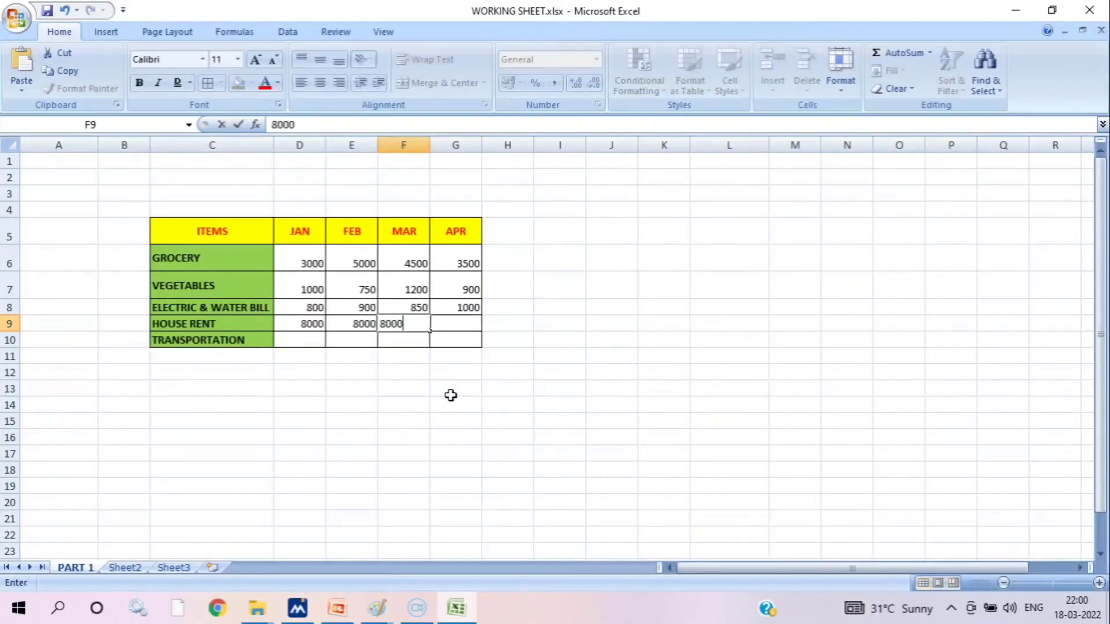
{"action": "type", "text": "00"}
{"action": "key", "text": "Tab"}
{"action": "type", "text": "8000"}
{"action": "key", "text": "Tab"}
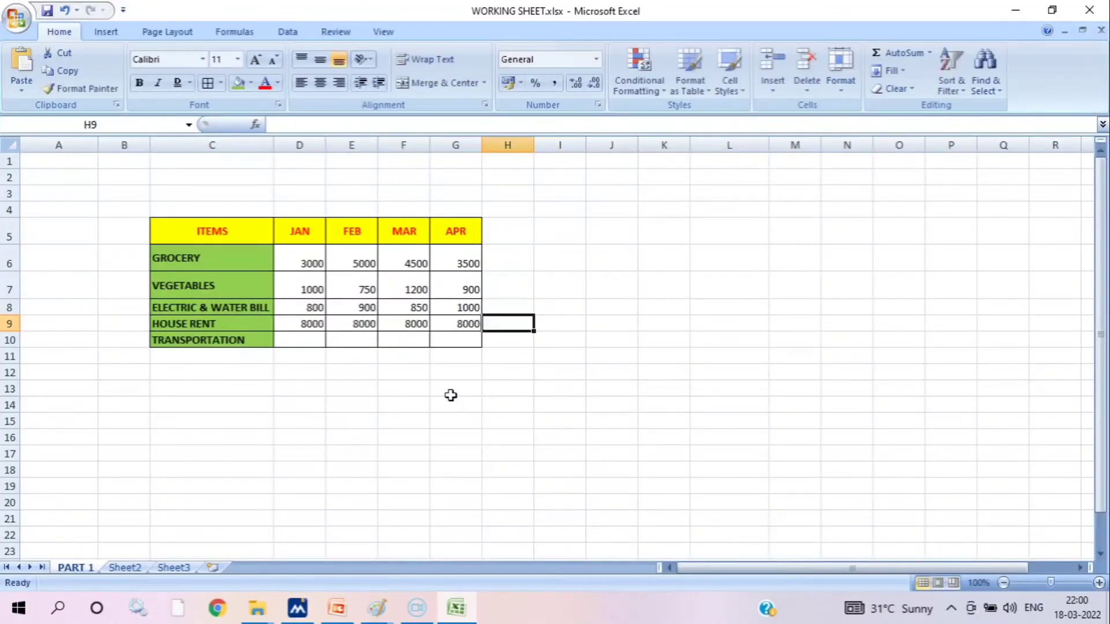
Enter the TRANSPORTATION amounts for JAN to APR in D10:G10: 1200, 1500, 1300 and 1250
{"action": "key", "text": "Down"}
{"action": "key", "text": "Left"}
{"action": "key", "text": "Left"}
{"action": "key", "text": "Left"}
{"action": "key", "text": "Left"}
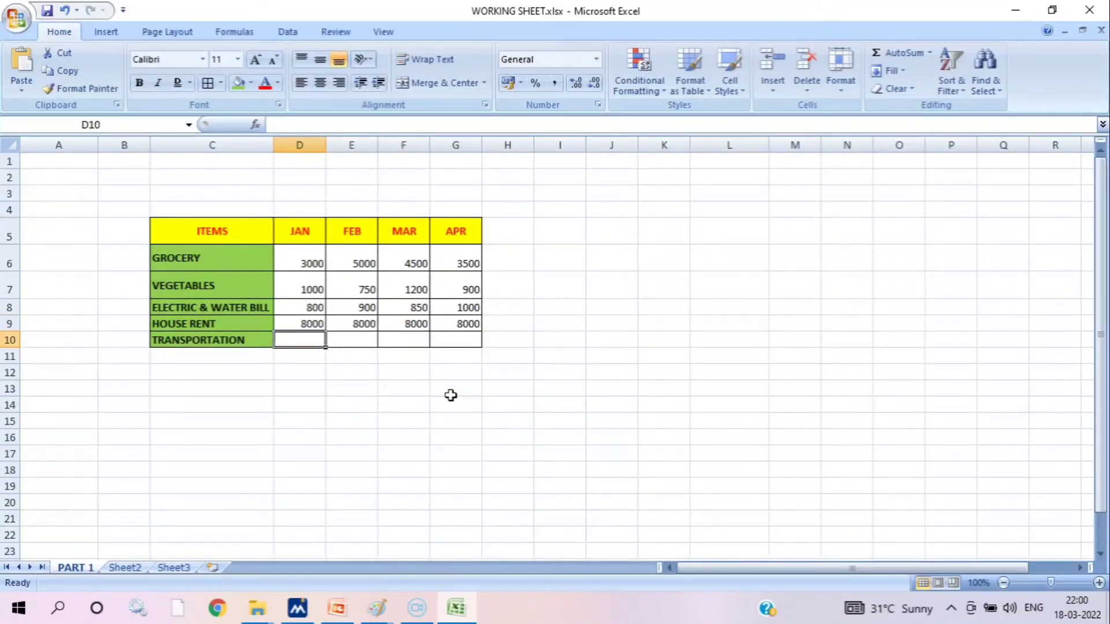
{"action": "type", "text": "1200"}
{"action": "key", "text": "Tab"}
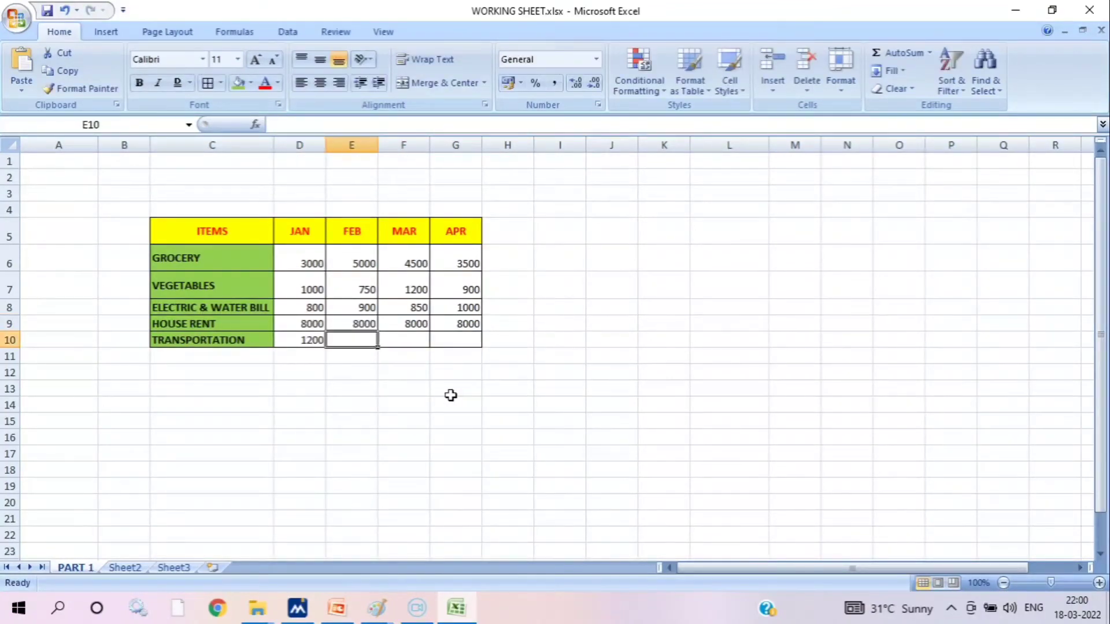
{"action": "type", "text": "1500"}
{"action": "key", "text": "Tab"}
{"action": "type", "text": "1"}
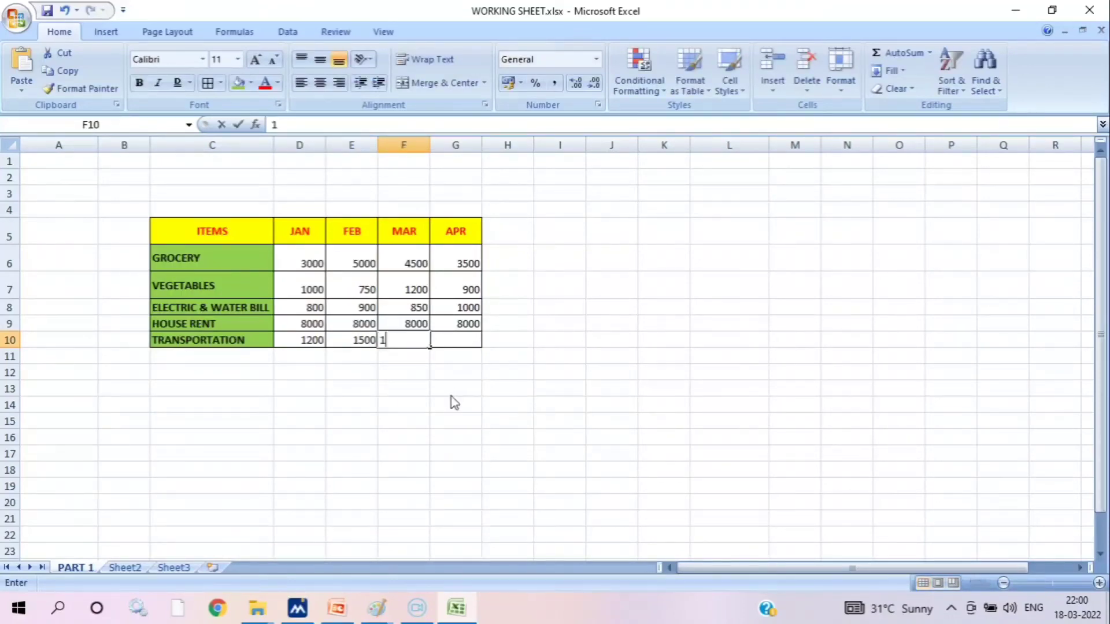
{"action": "type", "text": "20"}
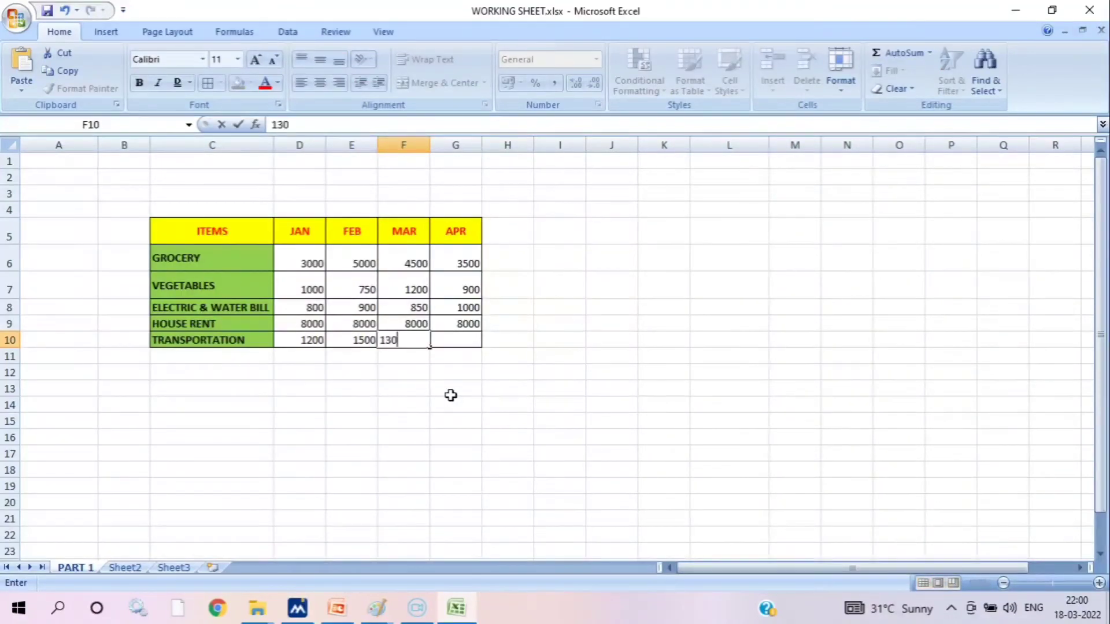
{"action": "type", "text": "0"}
{"action": "key", "text": "Tab"}
{"action": "type", "text": "1"}
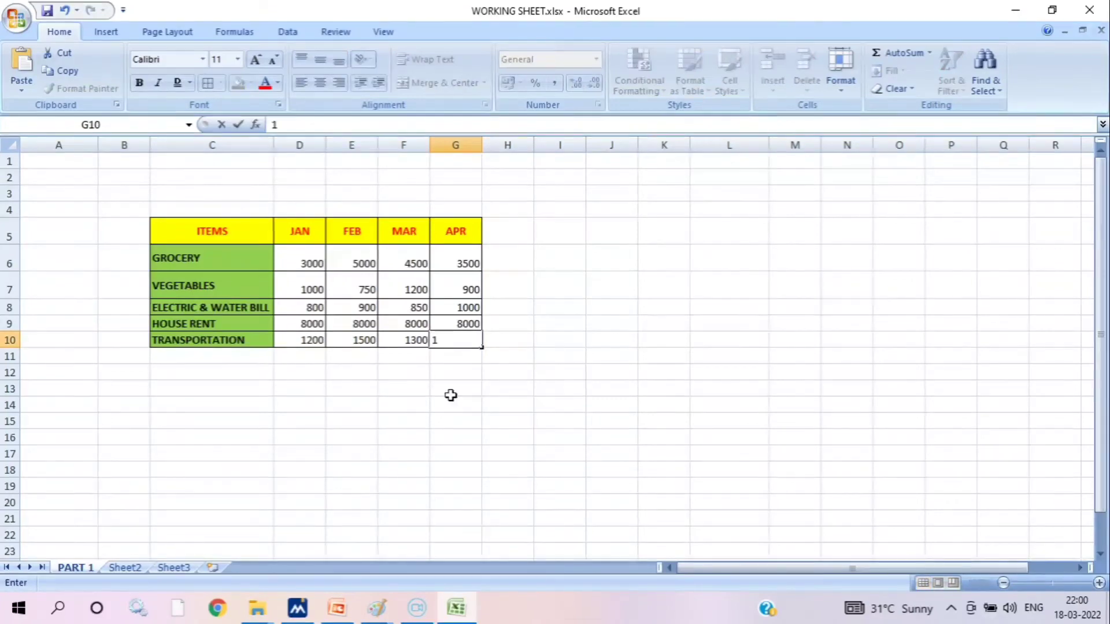
{"action": "type", "text": "250"}
{"action": "key", "text": "Tab"}
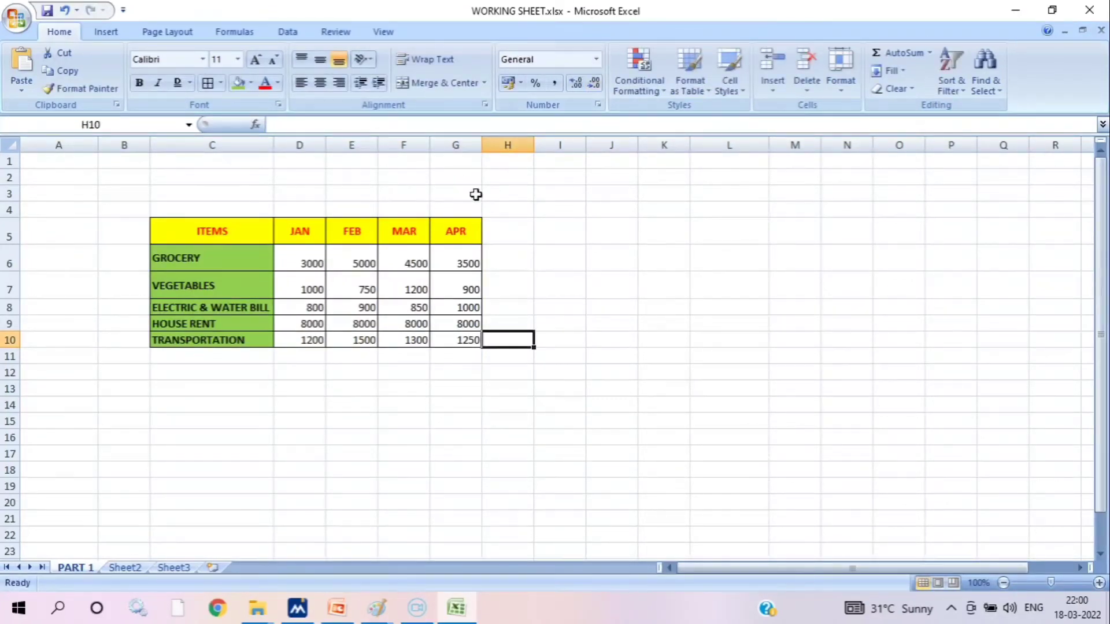
Add a TOTAL column heading in H5 beside the APR heading
{"action": "left_click", "coordinate": [498, 229]}
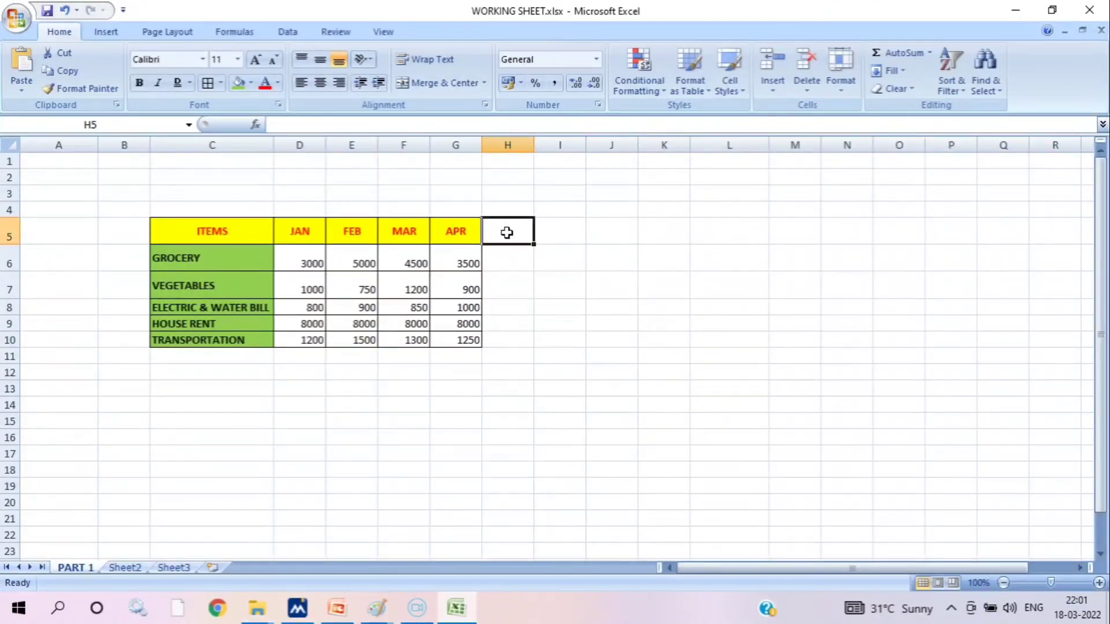
{"action": "type", "text": "TOTAL"}
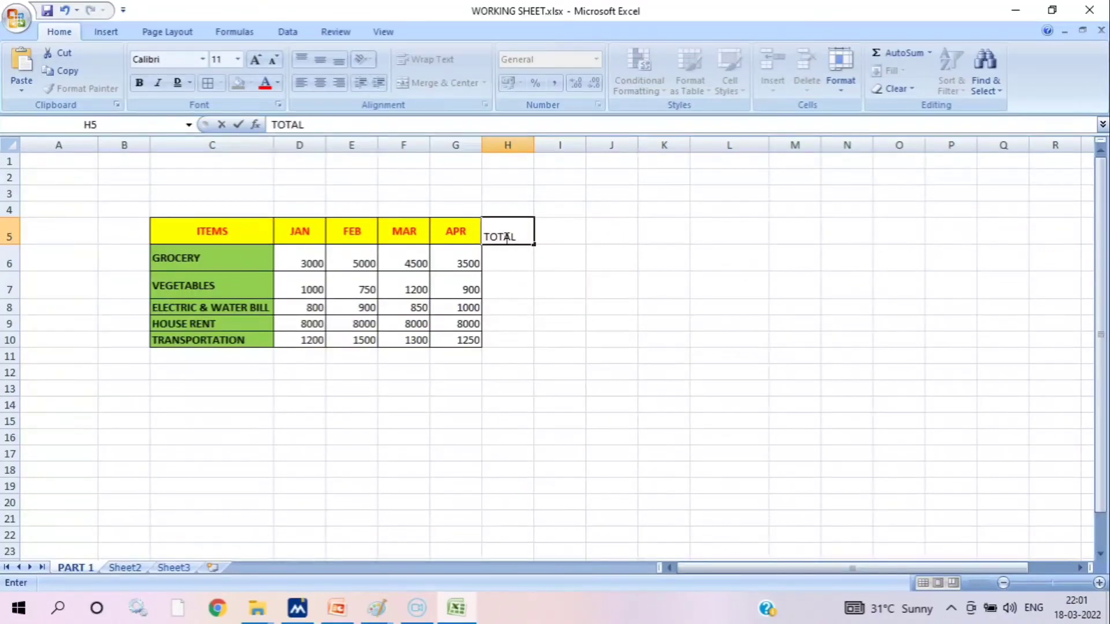
{"action": "left_click", "coordinate": [612, 280]}
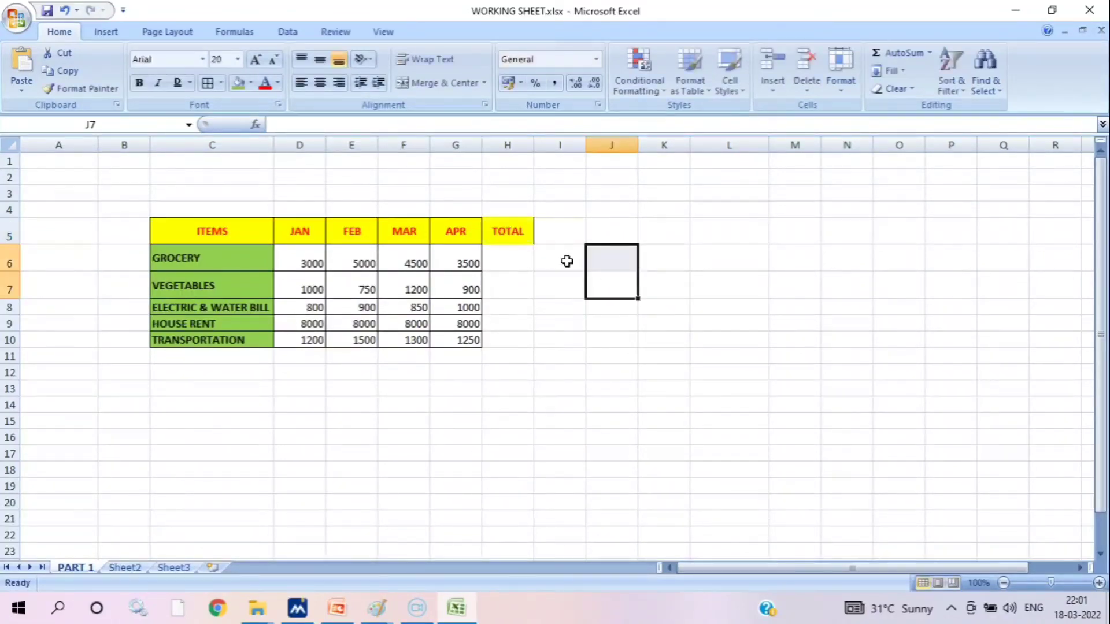
{"action": "left_click", "coordinate": [516, 231]}
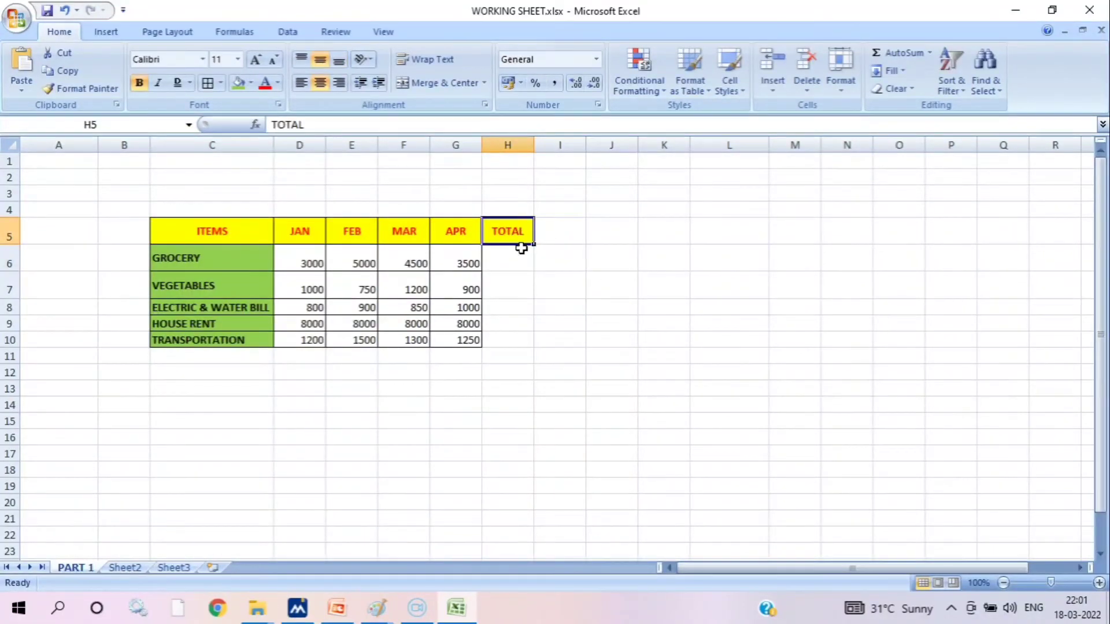
Apply the Currency number format to all the monthly amounts in D6:G10
{"action": "left_click", "coordinate": [299, 256]}
{"action": "mouse_move", "coordinate": [299, 256]}
{"action": "left_mouse_down"}
{"action": "mouse_move", "coordinate": [441, 287]}
{"action": "mouse_move", "coordinate": [470, 340]}
{"action": "left_mouse_up"}
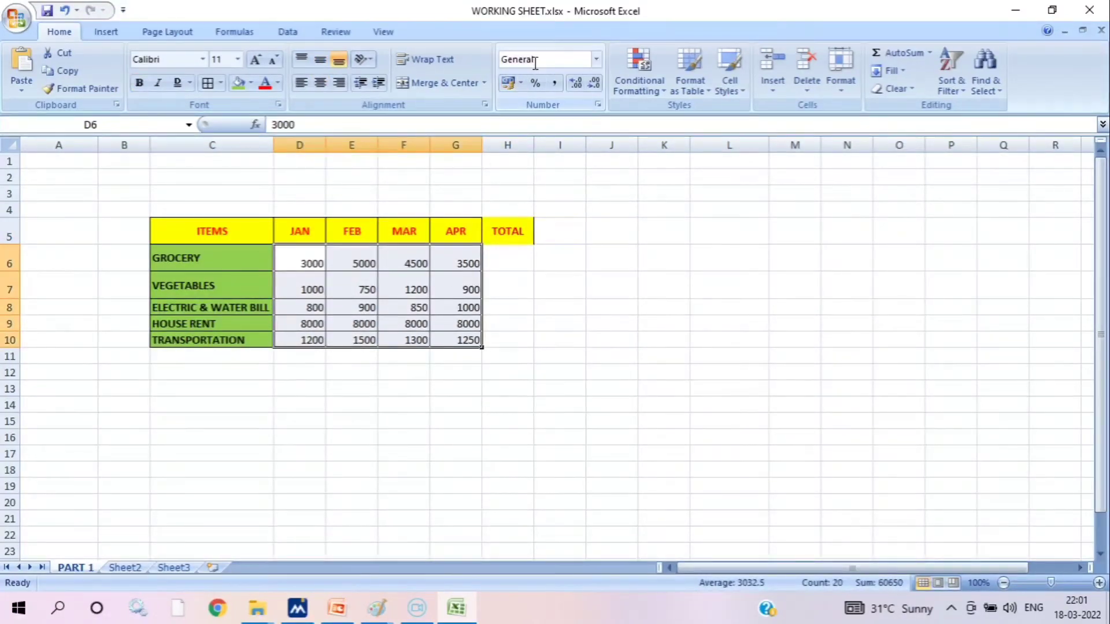
{"action": "left_click", "coordinate": [597, 60]}
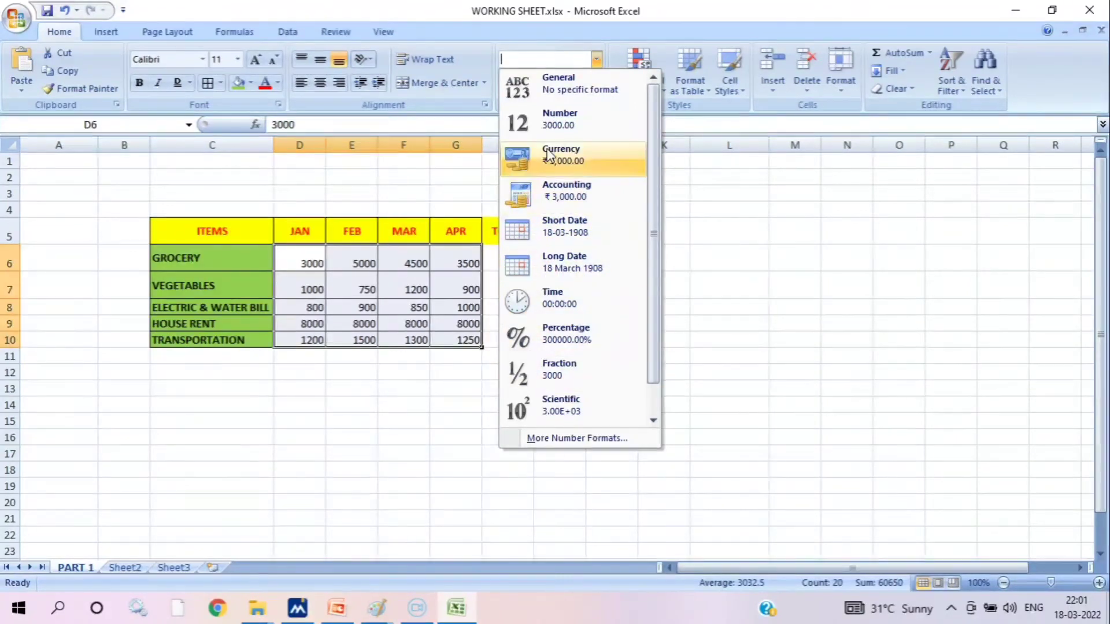
{"action": "left_click", "coordinate": [575, 159]}
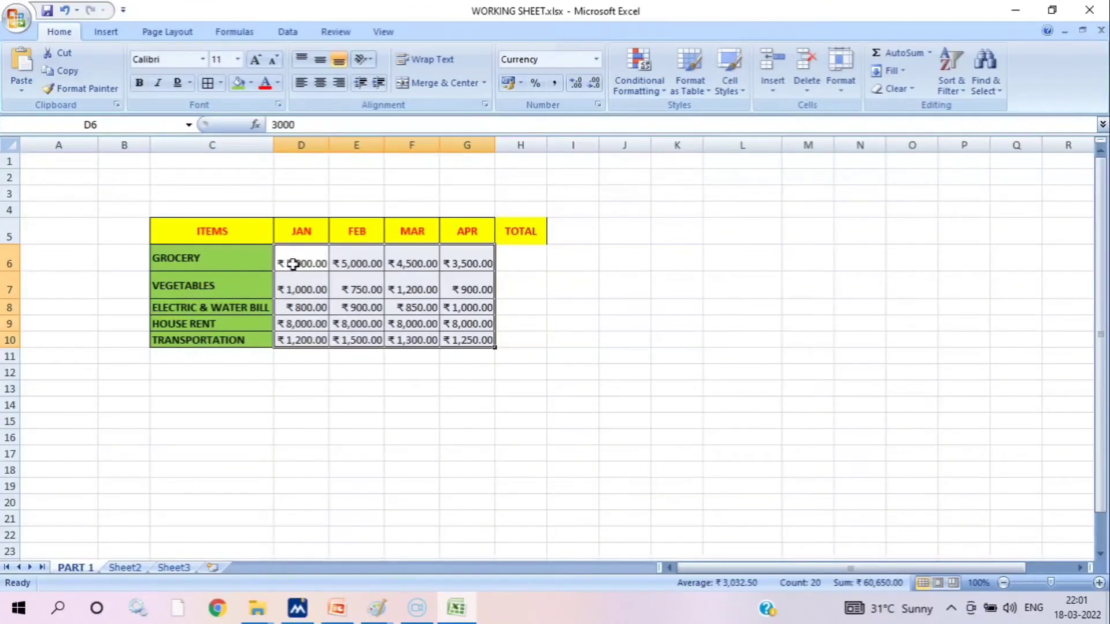
{"action": "left_click", "coordinate": [364, 254]}
{"action": "left_click", "coordinate": [416, 257]}
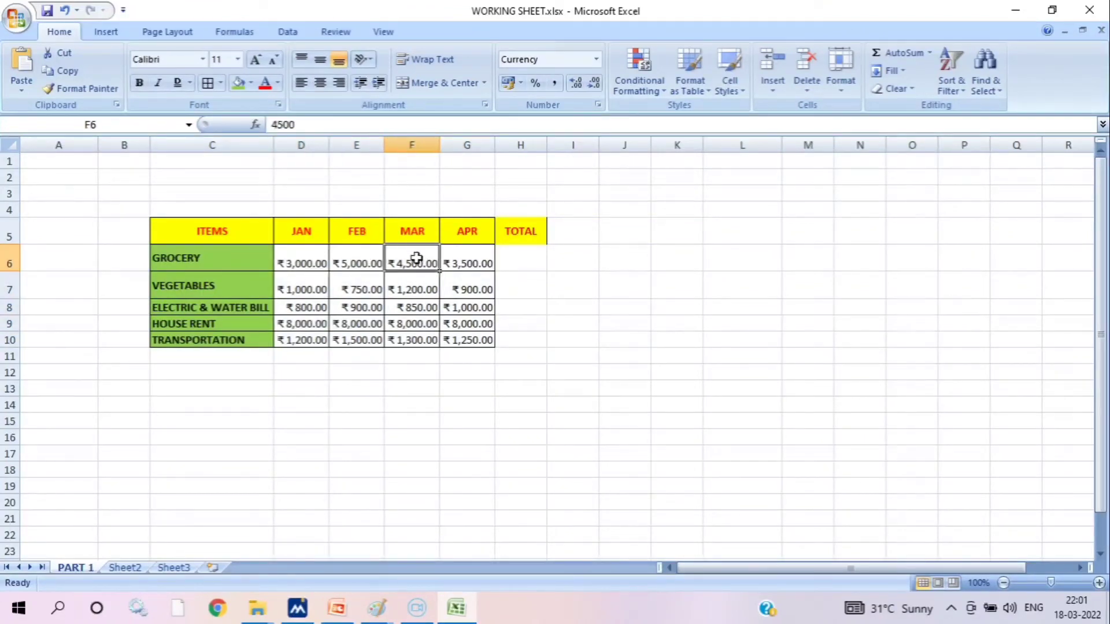
Fit the widths of columns D to G to their contents and widen the TOTAL column H
{"action": "left_click", "coordinate": [529, 254]}
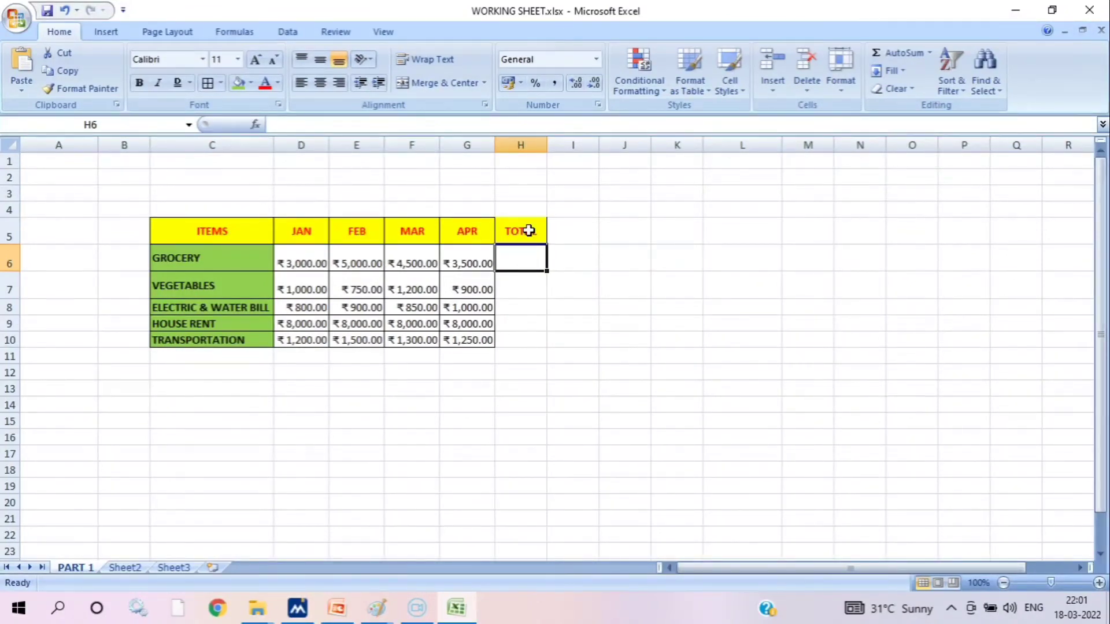
{"action": "scroll", "coordinate": [535, 231], "scroll_direction": "up", "scroll_amount": 1, "text": "ctrl"}
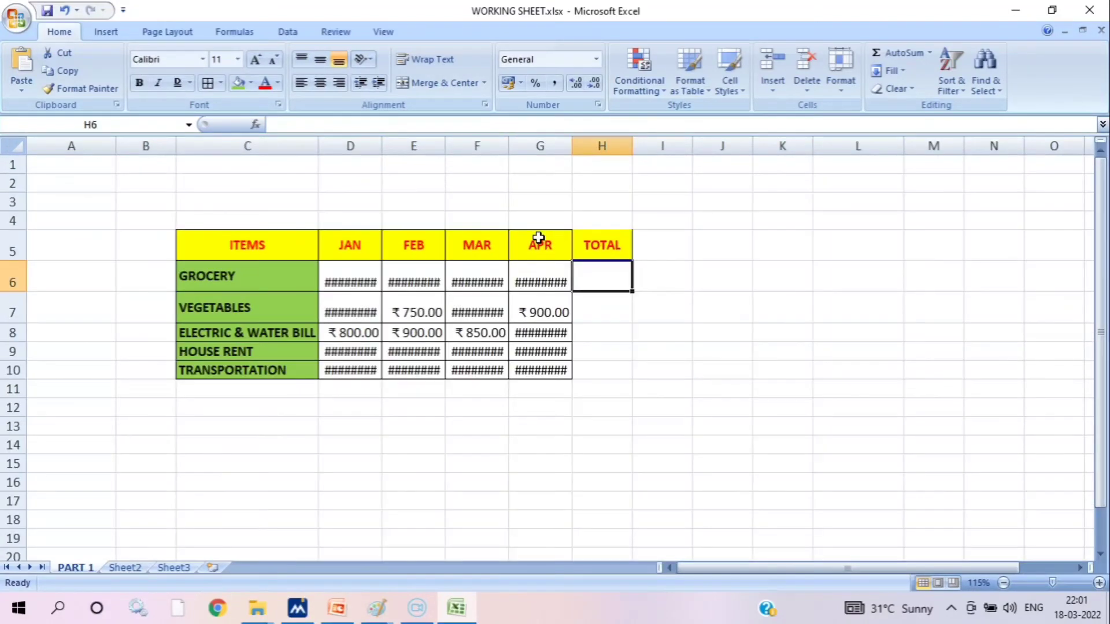
{"action": "left_click", "coordinate": [359, 279]}
{"action": "left_click", "coordinate": [412, 269]}
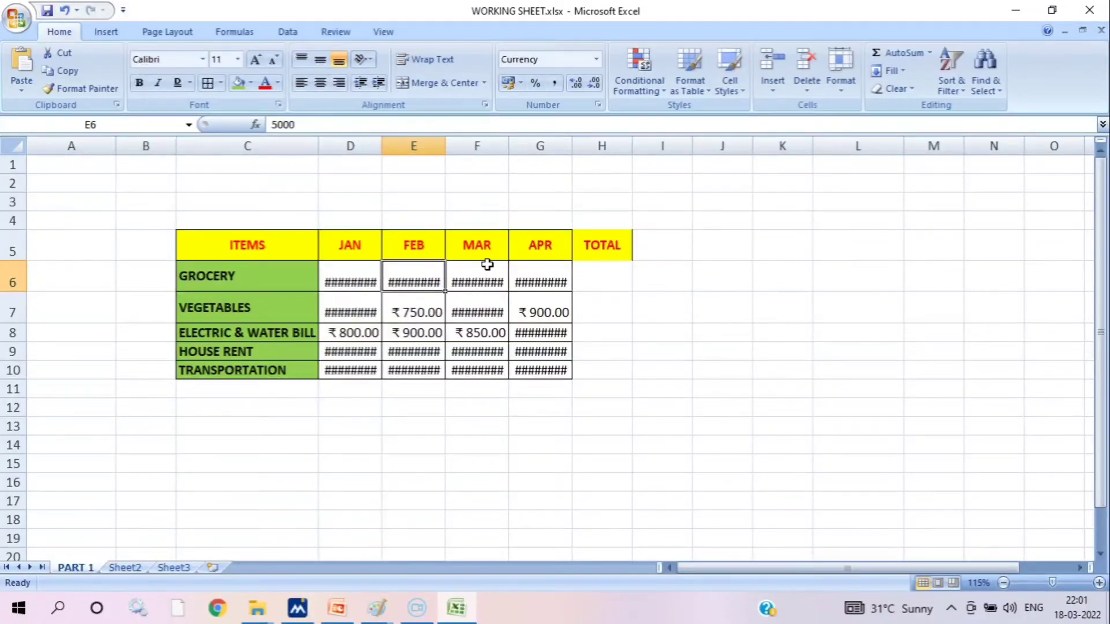
{"action": "left_click", "coordinate": [359, 275]}
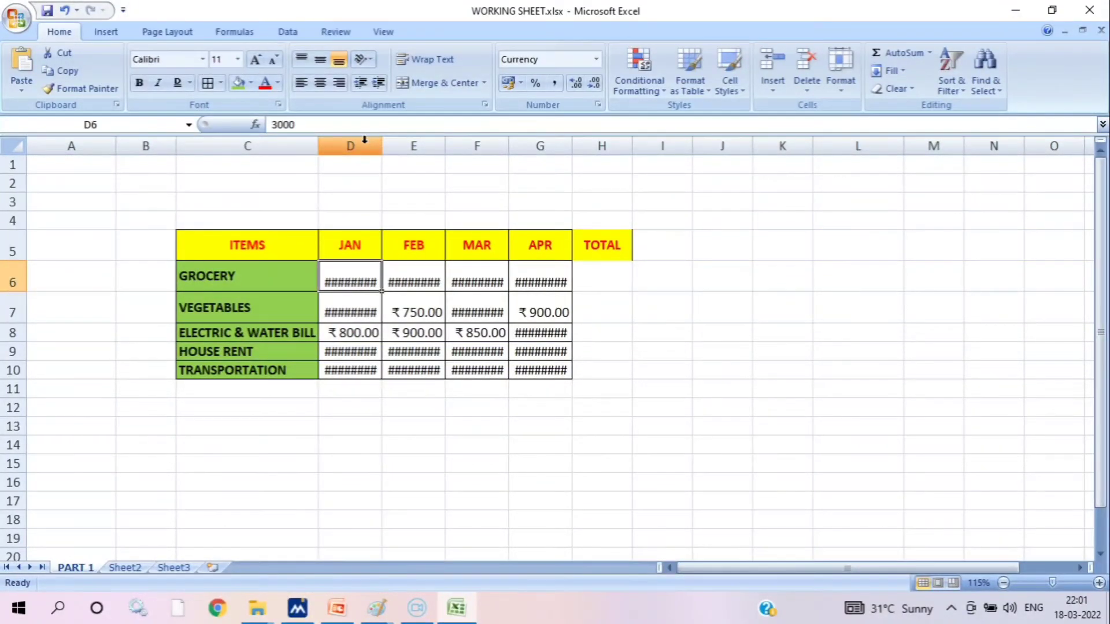
{"action": "left_click_drag", "start_coordinate": [351, 146], "coordinate": [547, 145]}
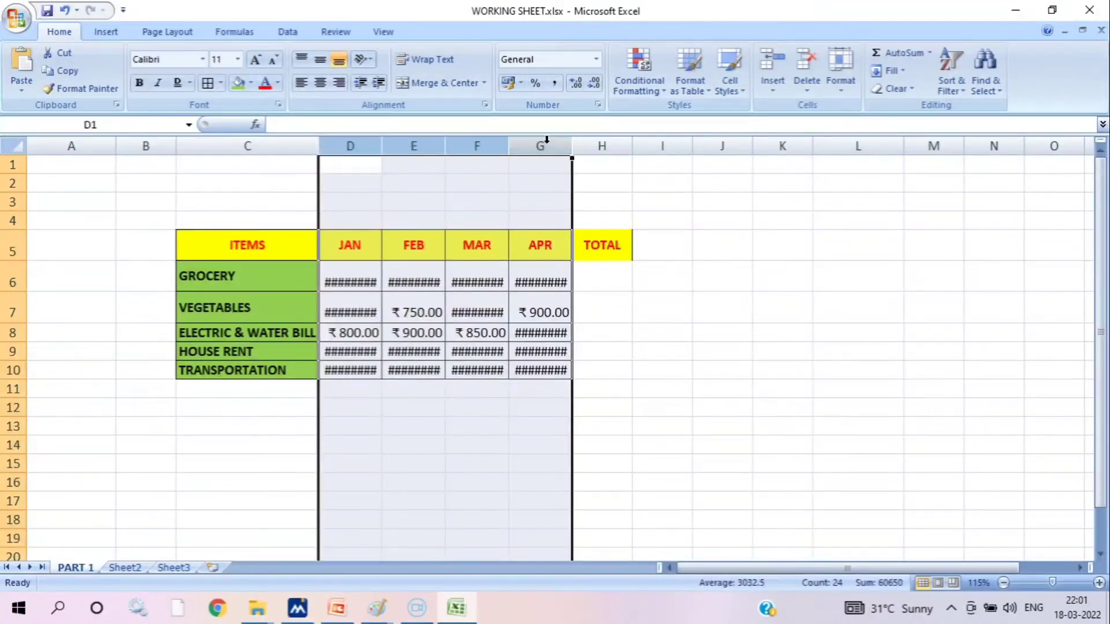
{"action": "double_click", "coordinate": [508, 145]}
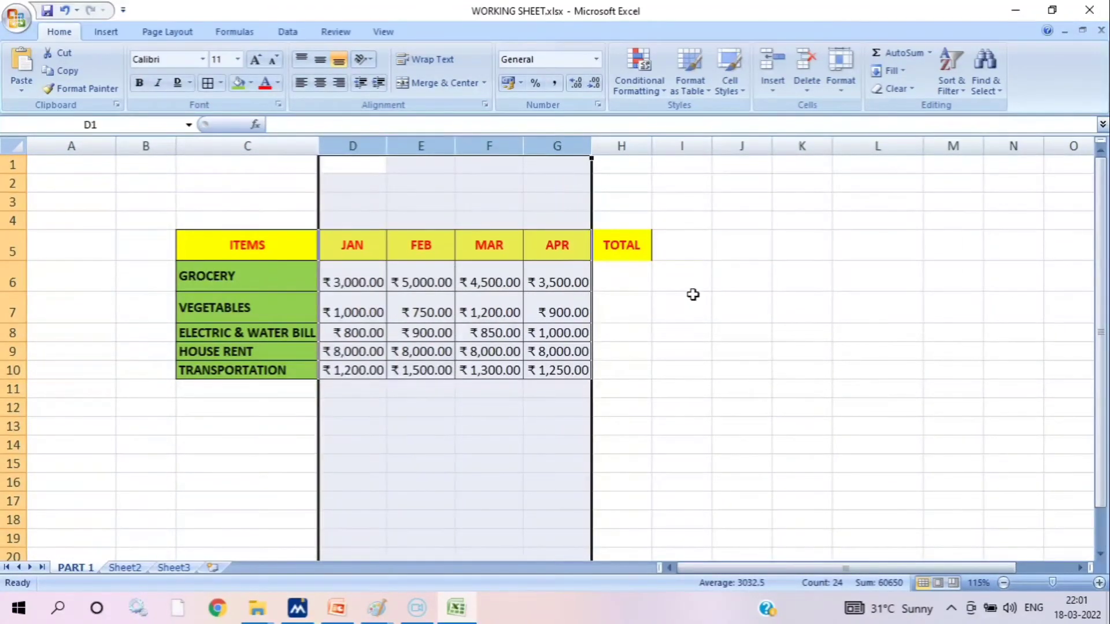
{"action": "left_click_drag", "start_coordinate": [649, 146], "coordinate": [680, 164]}
{"action": "left_click", "coordinate": [721, 307]}
Total the GROCERY amounts in D6:G6 into H6 using AutoSum
{"action": "left_click", "coordinate": [663, 268]}
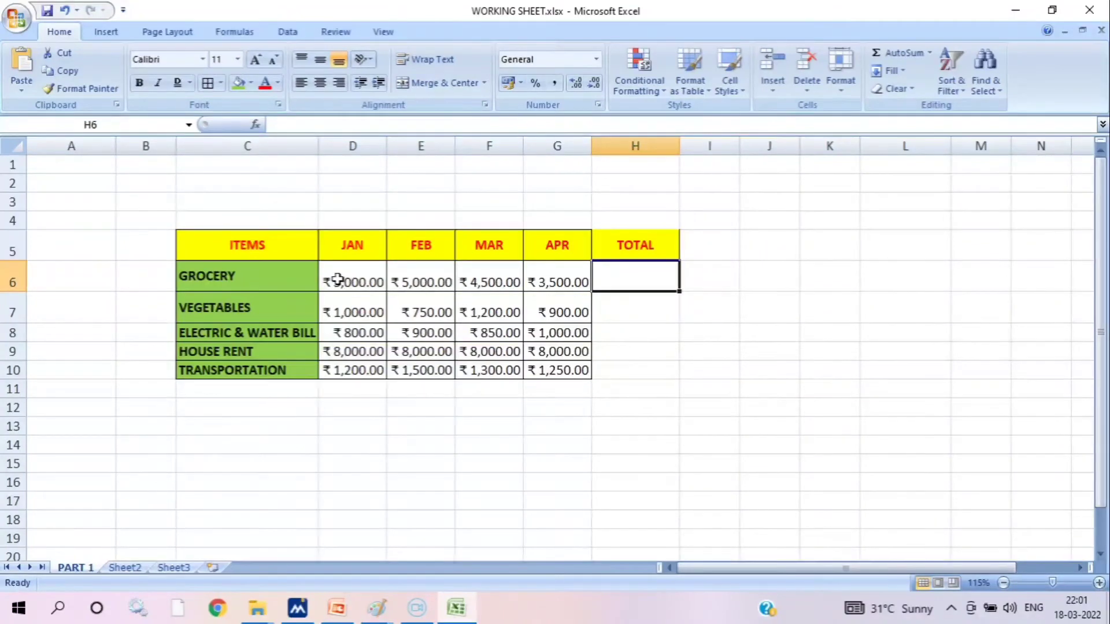
{"action": "left_click_drag", "start_coordinate": [337, 279], "coordinate": [629, 269]}
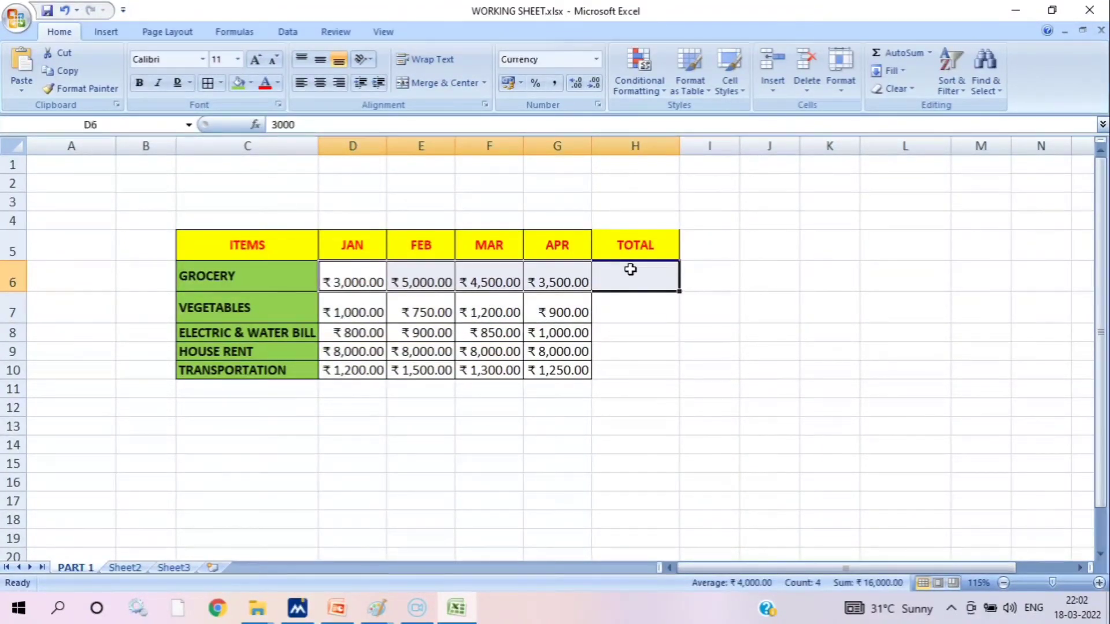
{"action": "left_click", "coordinate": [897, 58]}
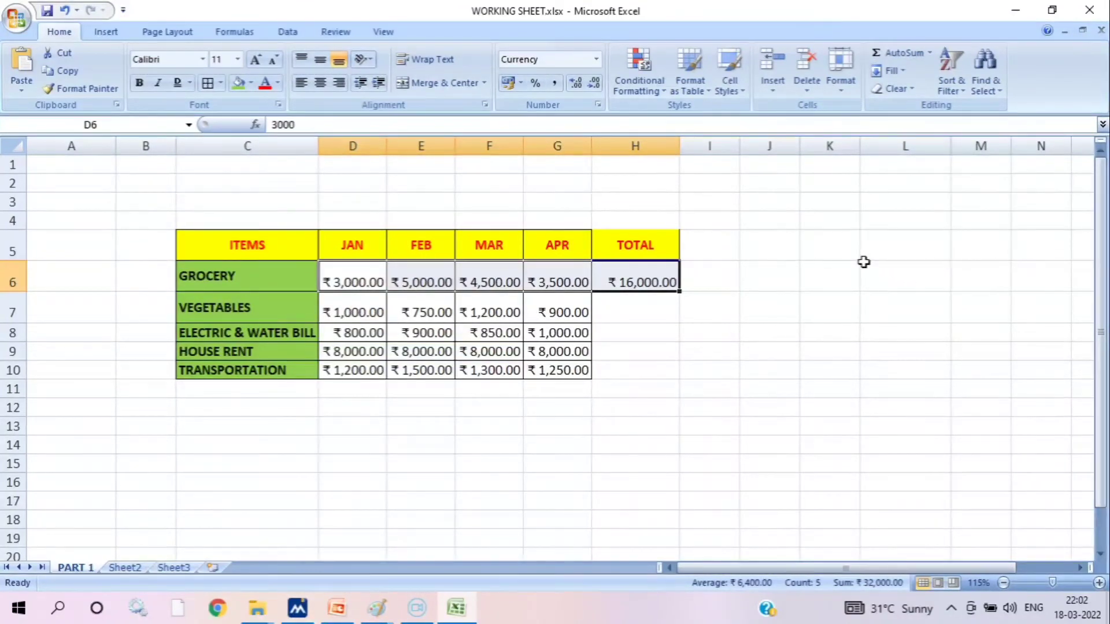
Total the VEGETABLES row in H7 with the addition formula =D7+E7+F7+G7
{"action": "left_click", "coordinate": [666, 305]}
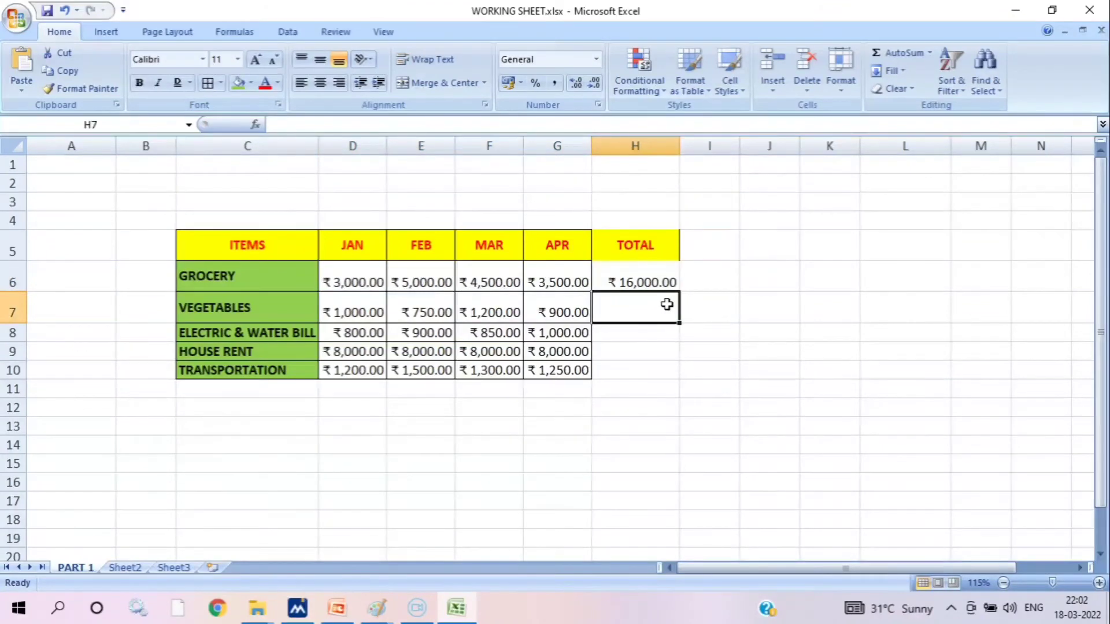
{"action": "type", "text": "="}
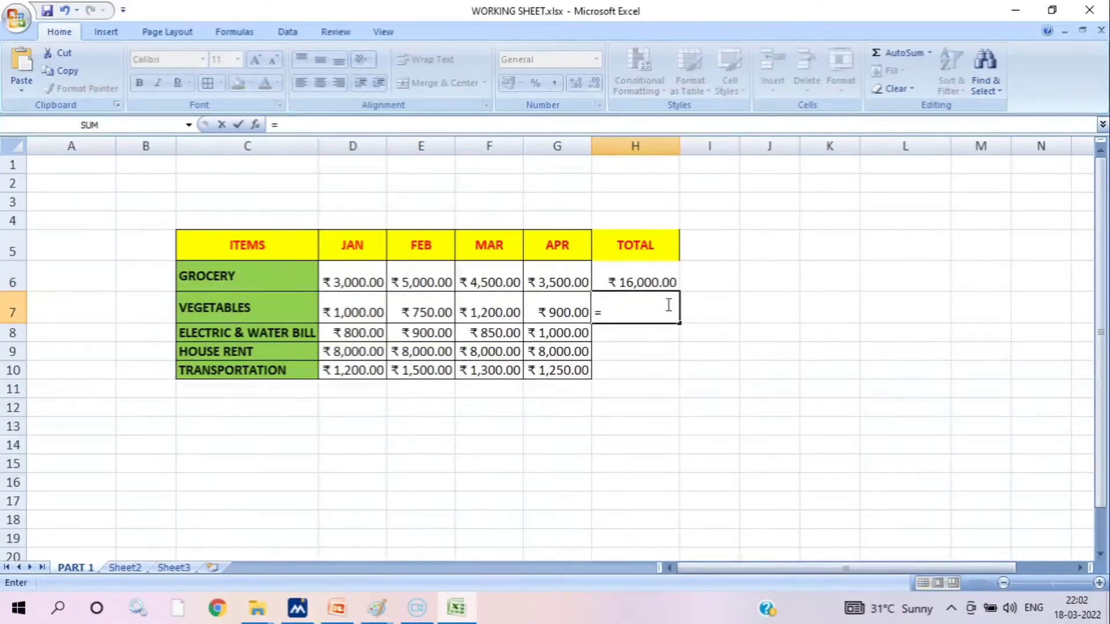
{"action": "left_click", "coordinate": [361, 306]}
{"action": "type", "text": "9"}
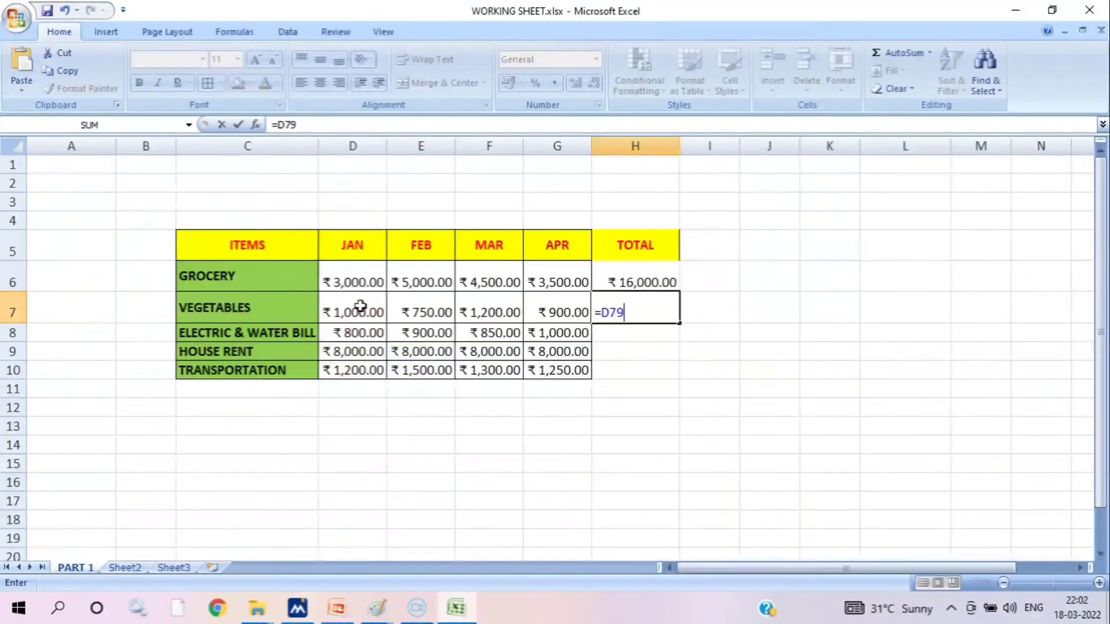
{"action": "key", "text": "BackSpace"}
{"action": "type", "text": "+"}
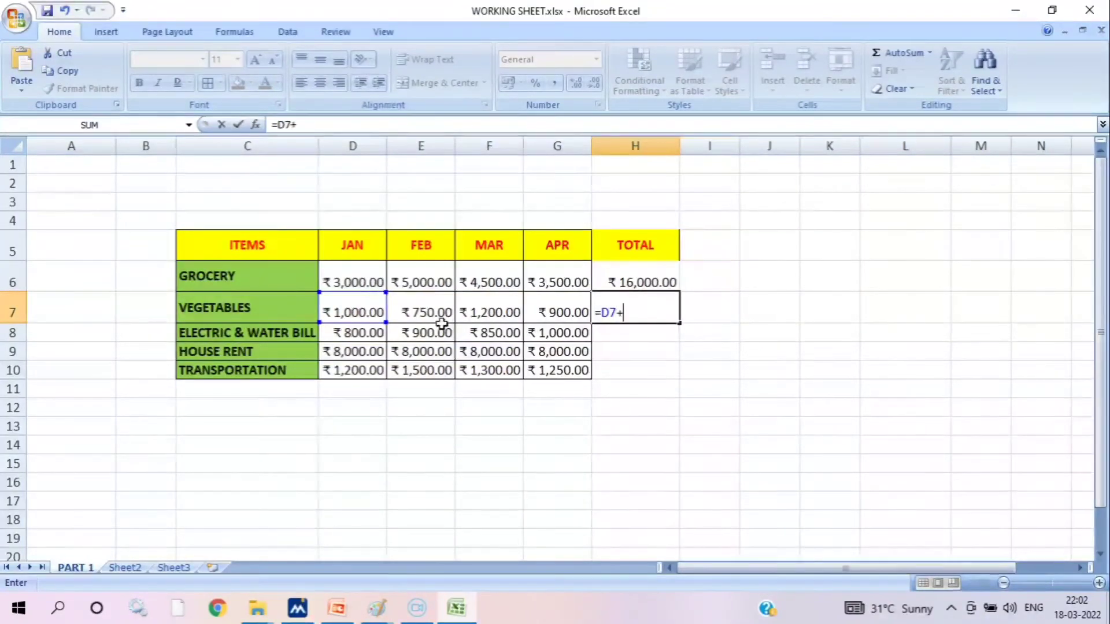
{"action": "left_click", "coordinate": [433, 303]}
{"action": "type", "text": "+"}
{"action": "left_click", "coordinate": [480, 301]}
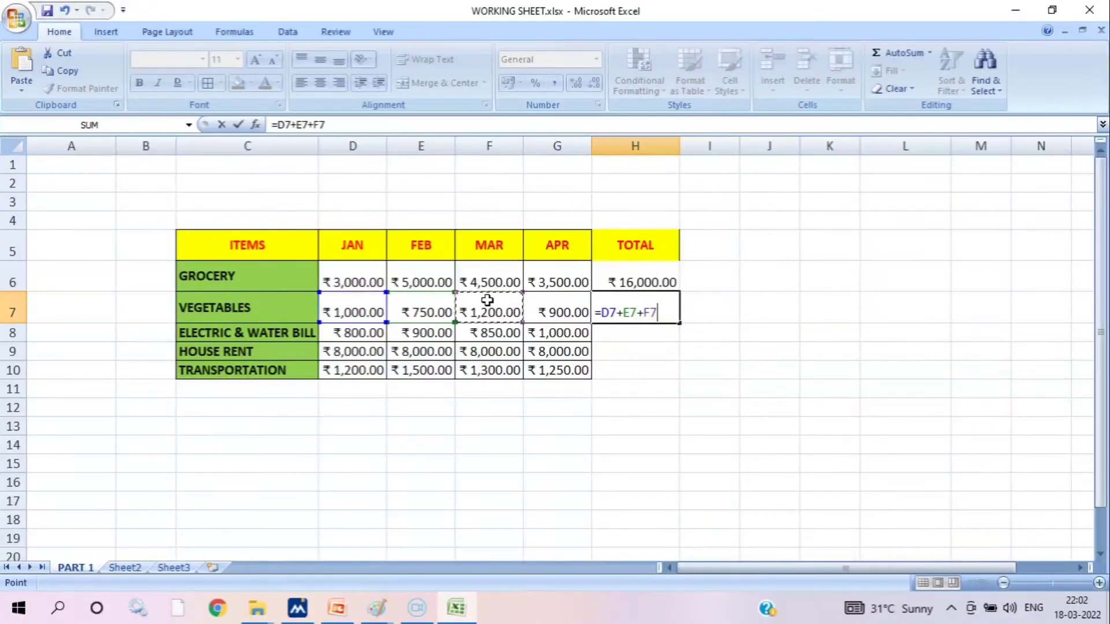
{"action": "type", "text": "+"}
{"action": "left_click", "coordinate": [560, 308]}
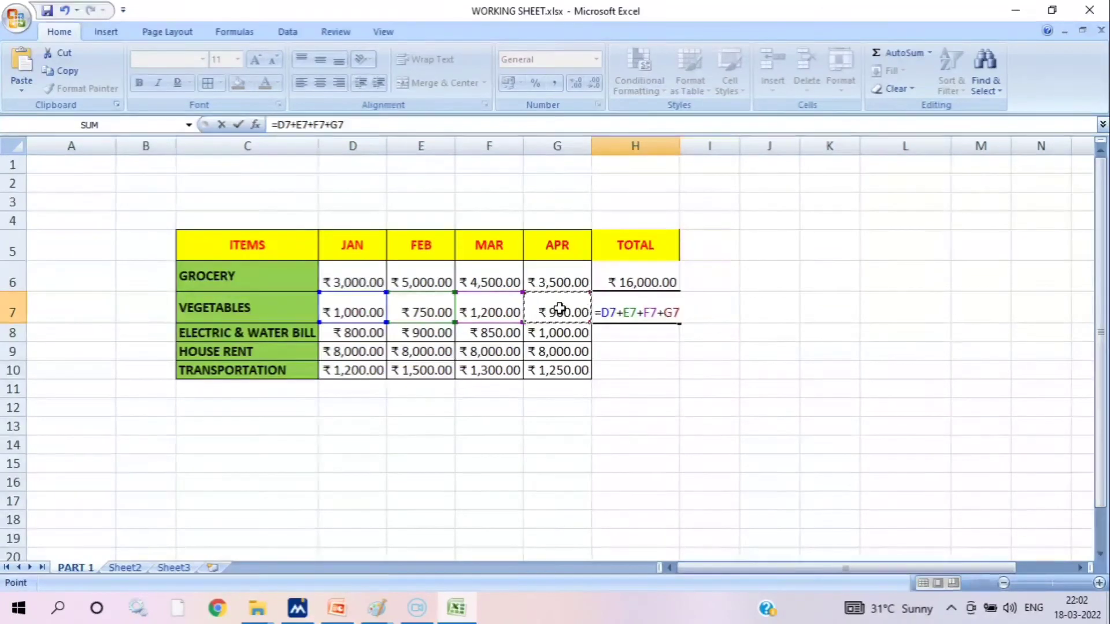
{"action": "key", "text": "Return"}
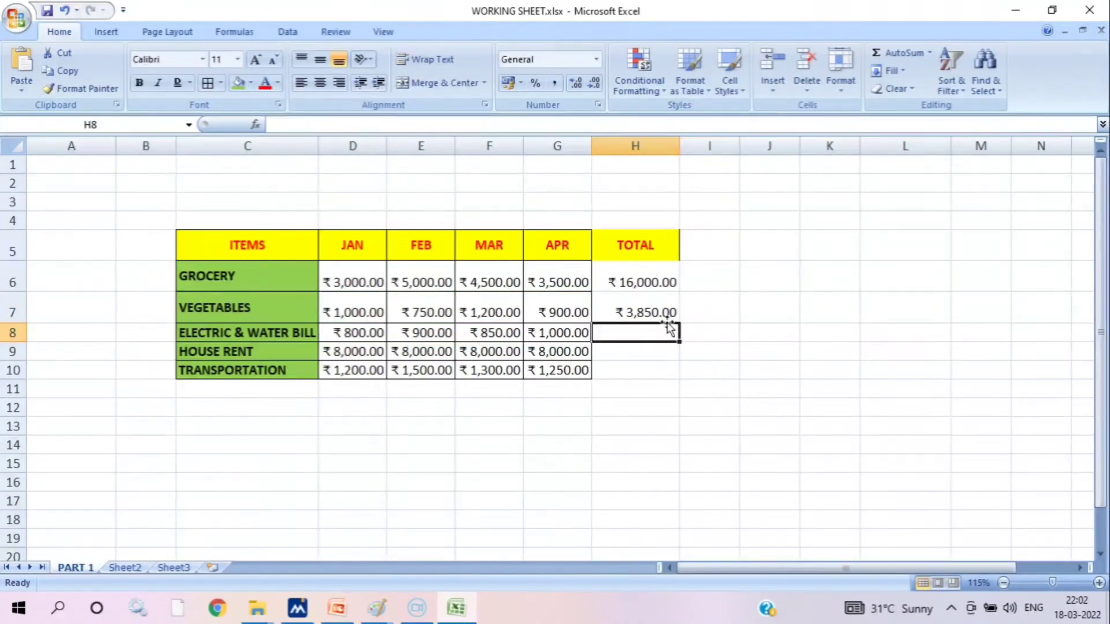
{"action": "left_click", "coordinate": [663, 306]}
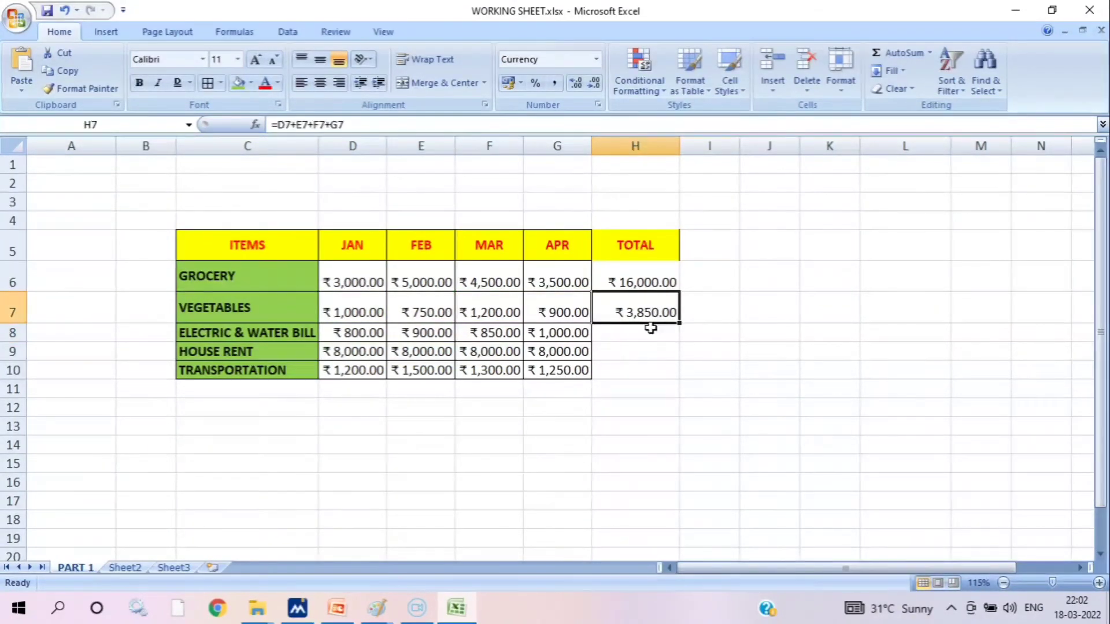
Total the ELECTRIC & WATER BILL row in H8 with =SUM(D8:G8), and check the quick sums of D8:G8 and D7:G7
{"action": "left_click", "coordinate": [647, 333]}
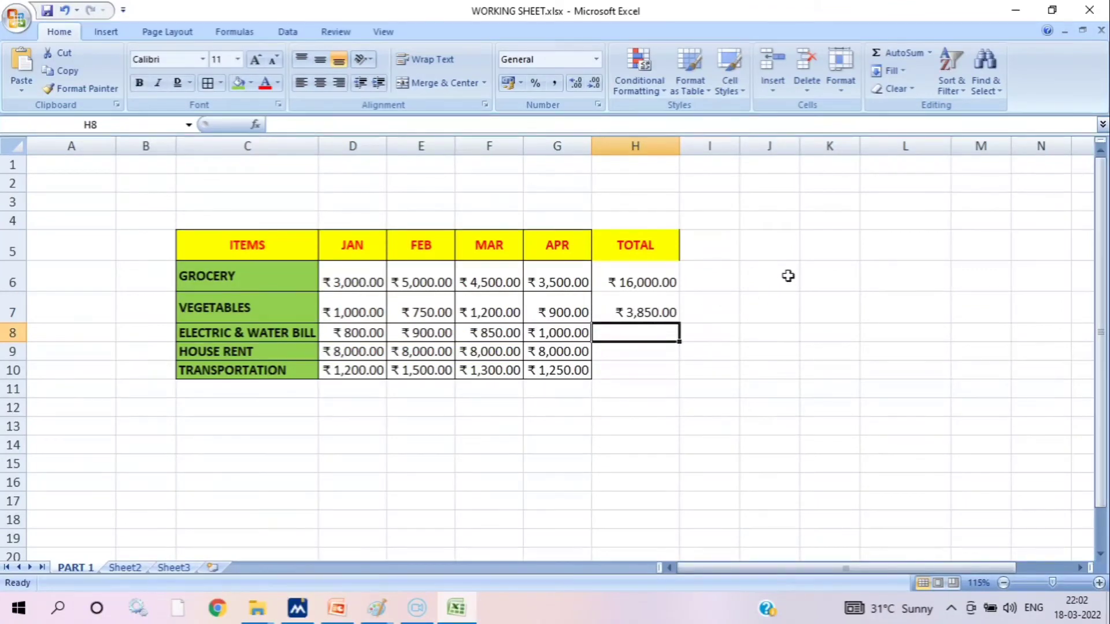
{"action": "type", "text": "="}
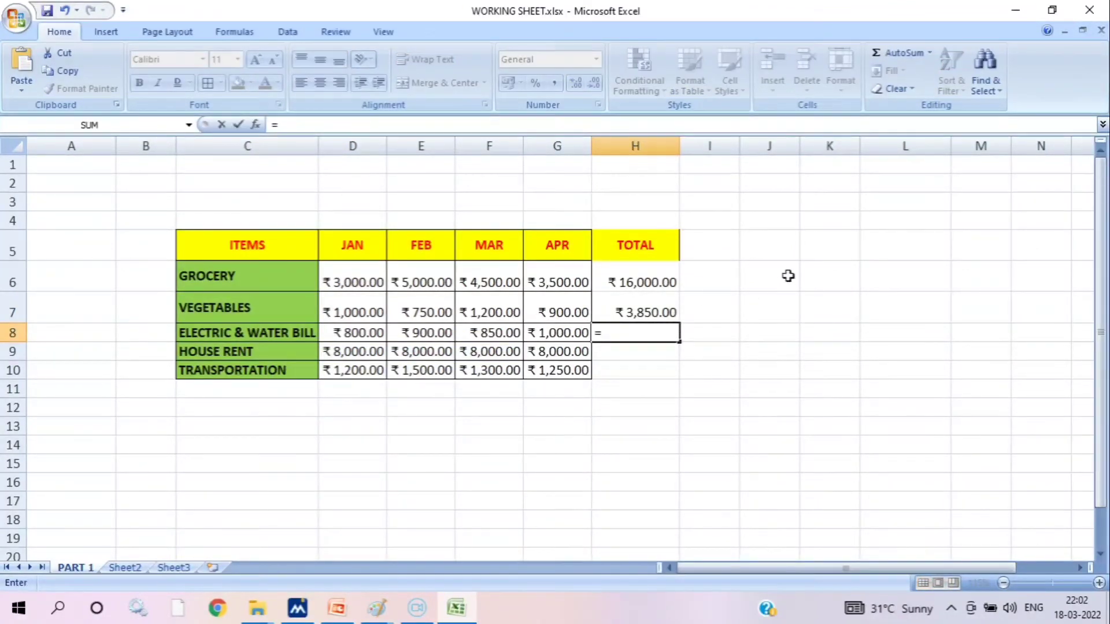
{"action": "type", "text": "SUM"}
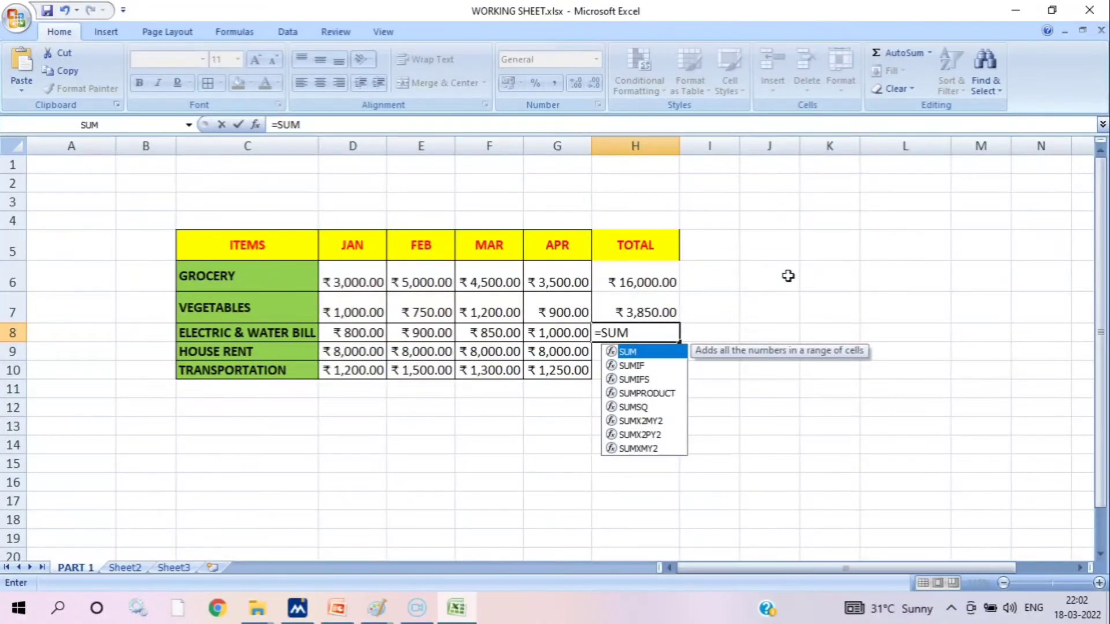
{"action": "type", "text": "("}
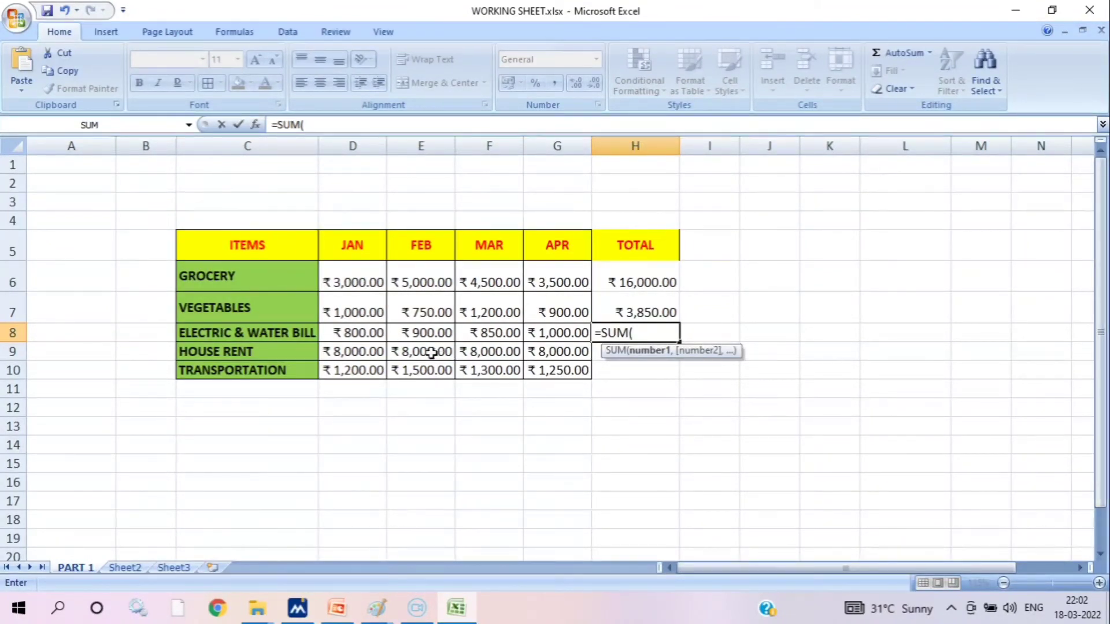
{"action": "left_click", "coordinate": [366, 334]}
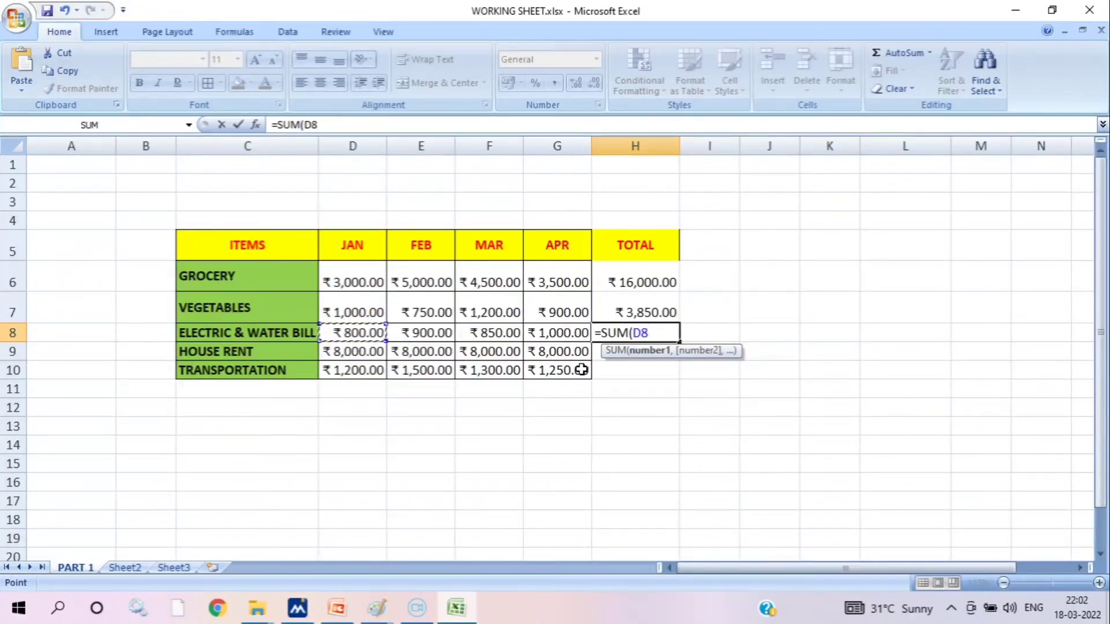
{"action": "key", "text": "F8"}
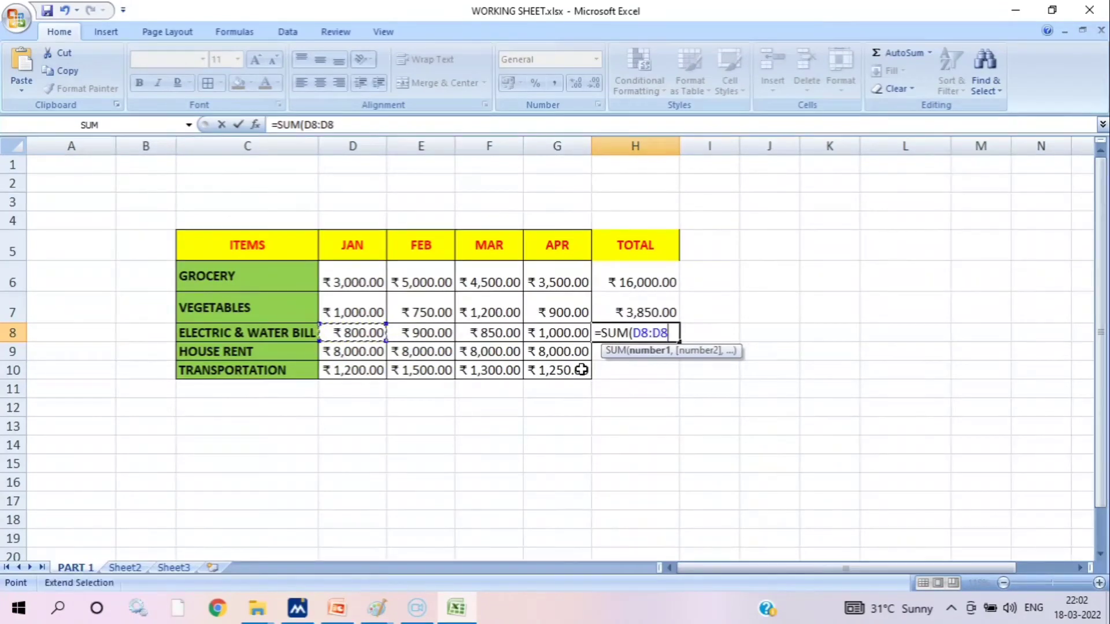
{"action": "key", "text": "BackSpace"}
{"action": "key", "text": "BackSpace"}
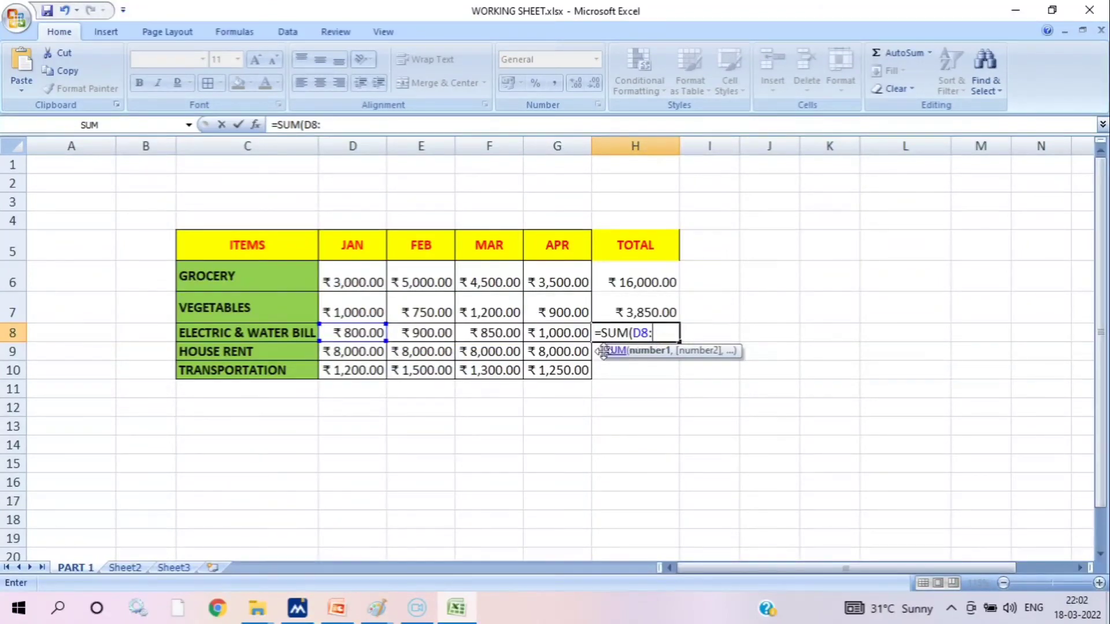
{"action": "left_click", "coordinate": [566, 332]}
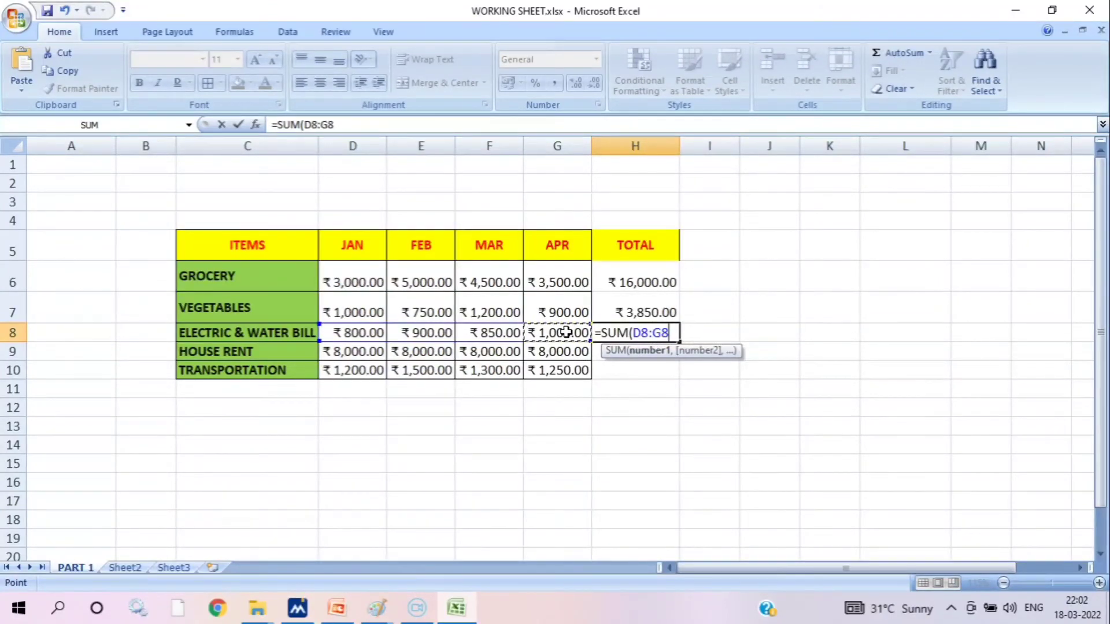
{"action": "type", "text": ")"}
{"action": "key", "text": "Return"}
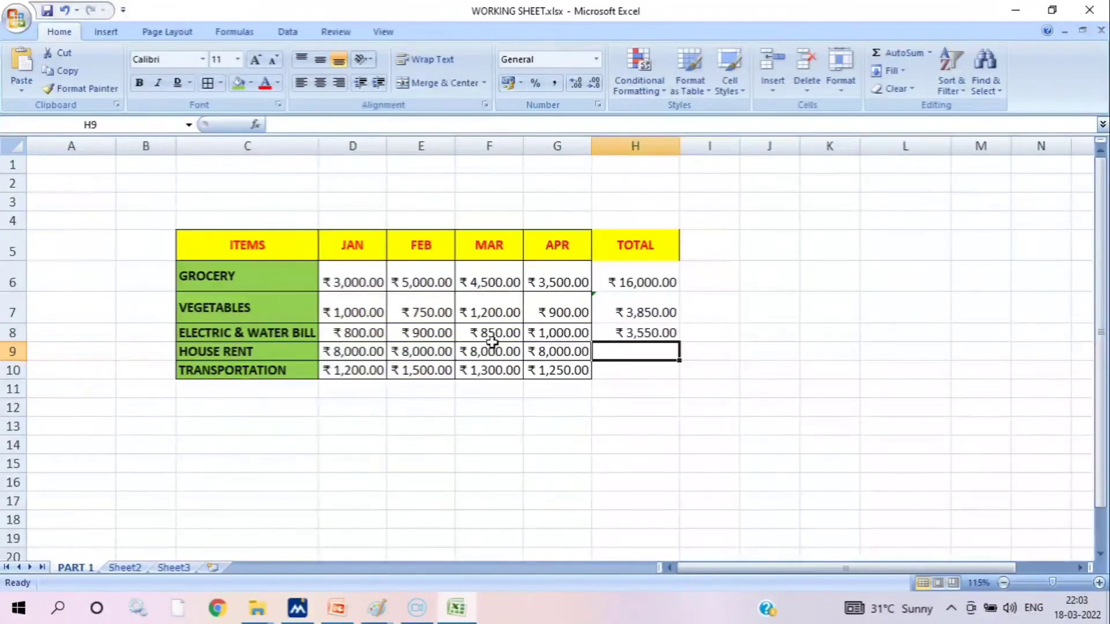
{"action": "left_click_drag", "start_coordinate": [372, 332], "coordinate": [550, 337]}
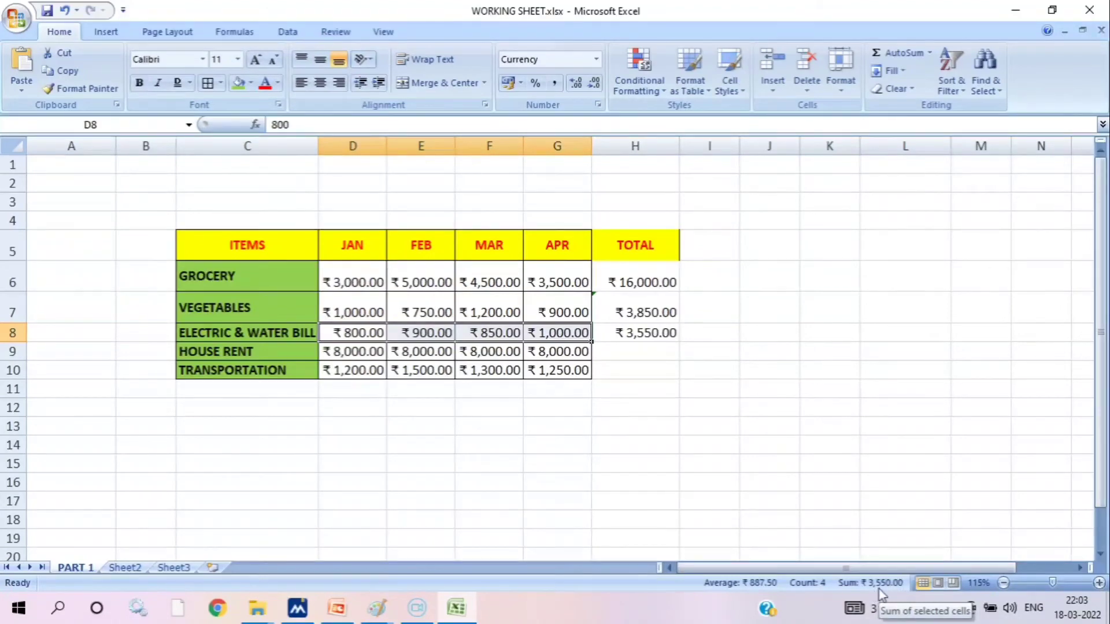
{"action": "left_click_drag", "start_coordinate": [354, 308], "coordinate": [563, 301]}
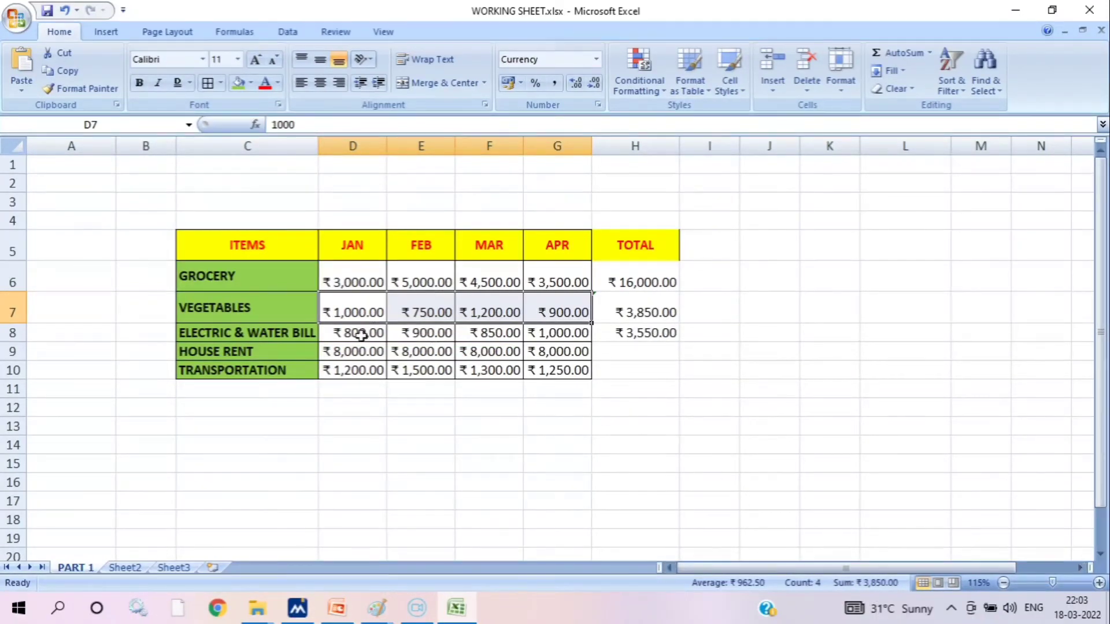
{"action": "mouse_move", "coordinate": [356, 335]}
{"action": "left_mouse_down"}
{"action": "mouse_move", "coordinate": [421, 328]}
{"action": "mouse_move", "coordinate": [358, 334]}
{"action": "left_mouse_up"}
Fill the GROCERY total formula from H6 down to H10 so every item row gets its total
{"action": "left_click", "coordinate": [644, 281]}
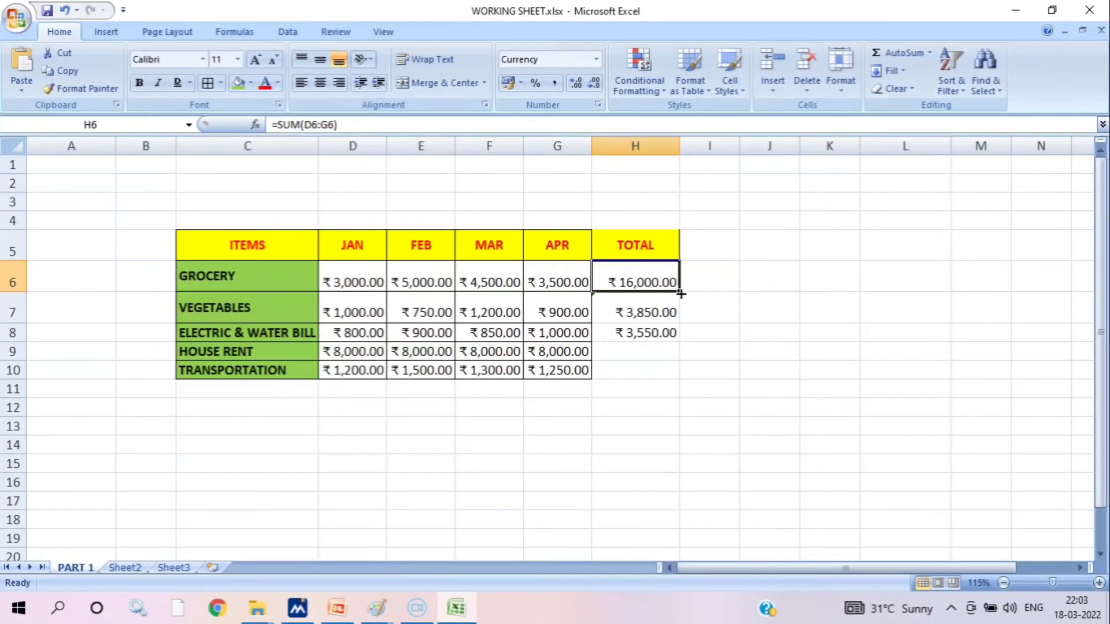
{"action": "left_click_drag", "start_coordinate": [681, 292], "coordinate": [687, 335]}
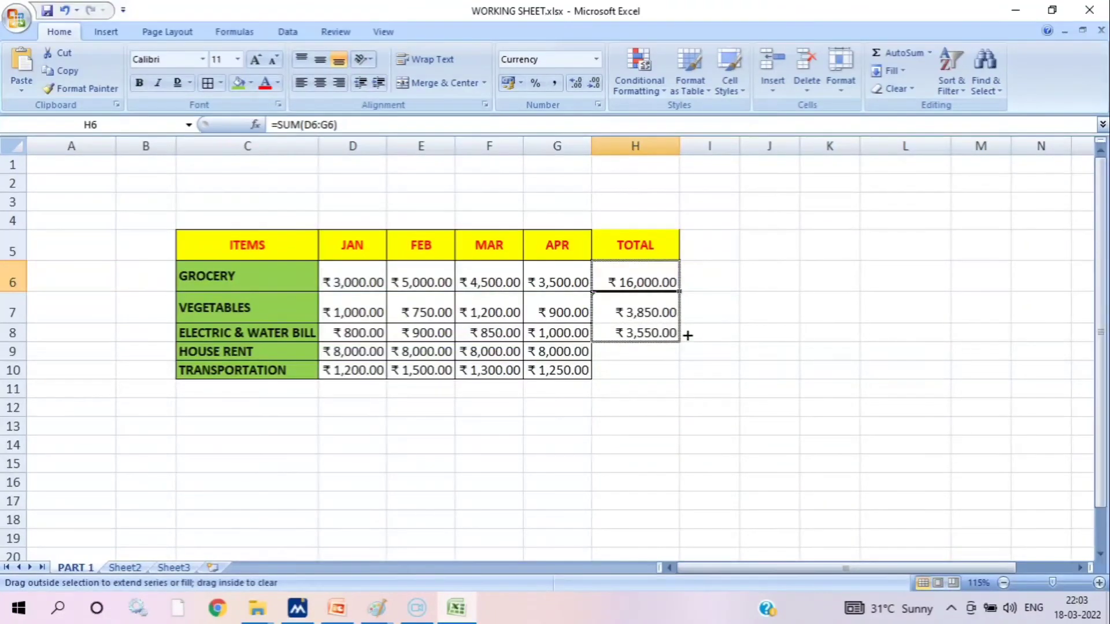
{"action": "left_click_drag", "start_coordinate": [684, 346], "coordinate": [682, 372]}
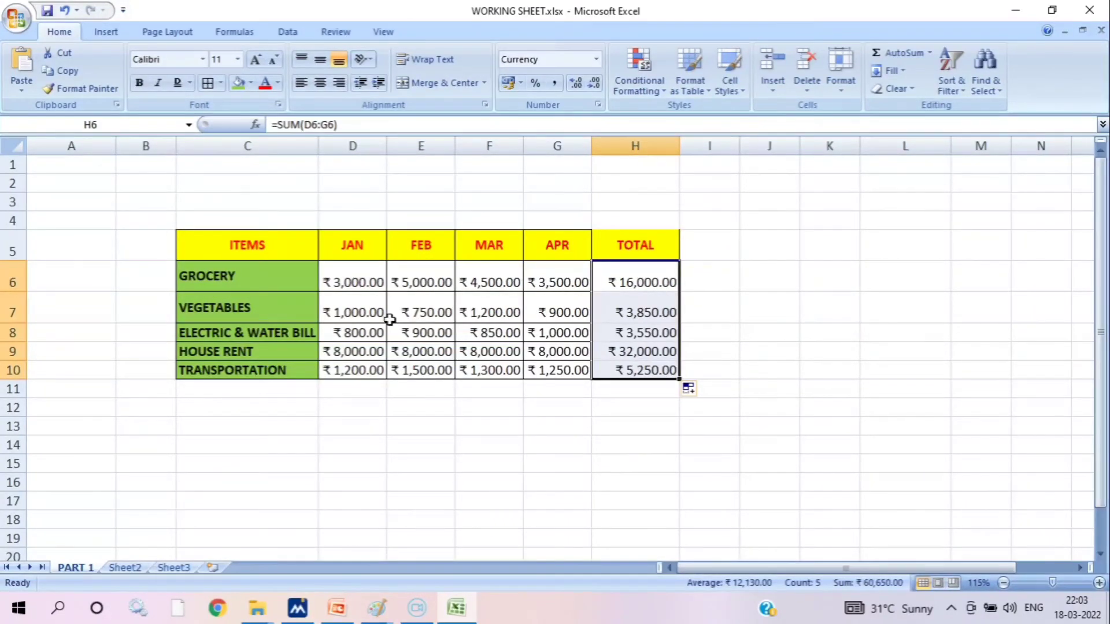
{"action": "left_click", "coordinate": [731, 312]}
Apply all borders to the TOTAL column cells H5:H10
{"action": "left_click_drag", "start_coordinate": [606, 250], "coordinate": [627, 367]}
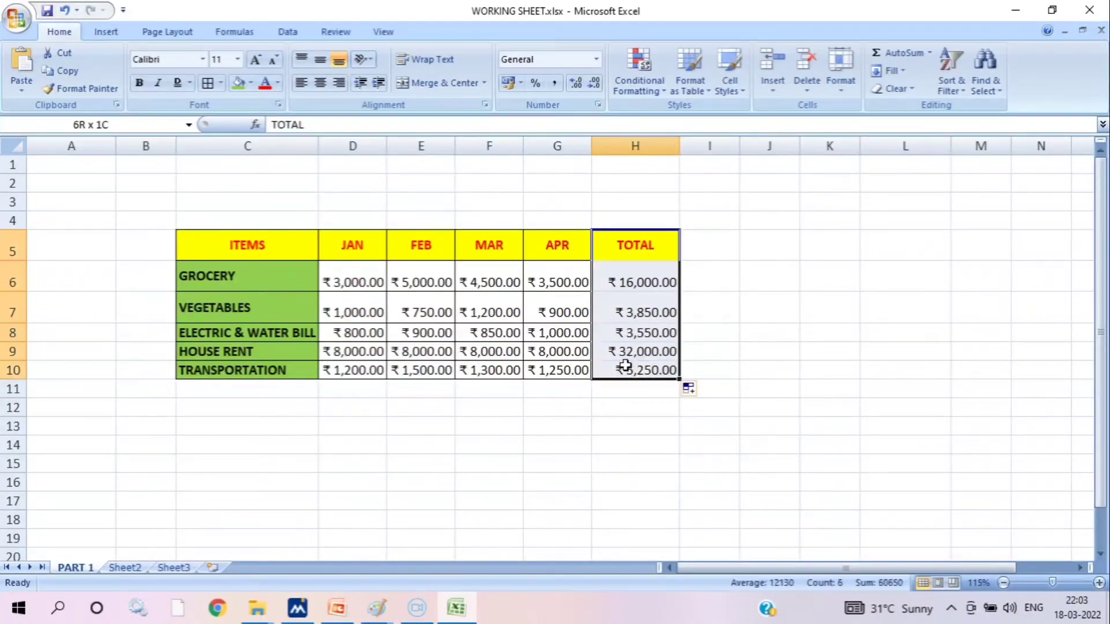
{"action": "left_click", "coordinate": [209, 82]}
{"action": "left_click", "coordinate": [804, 267]}
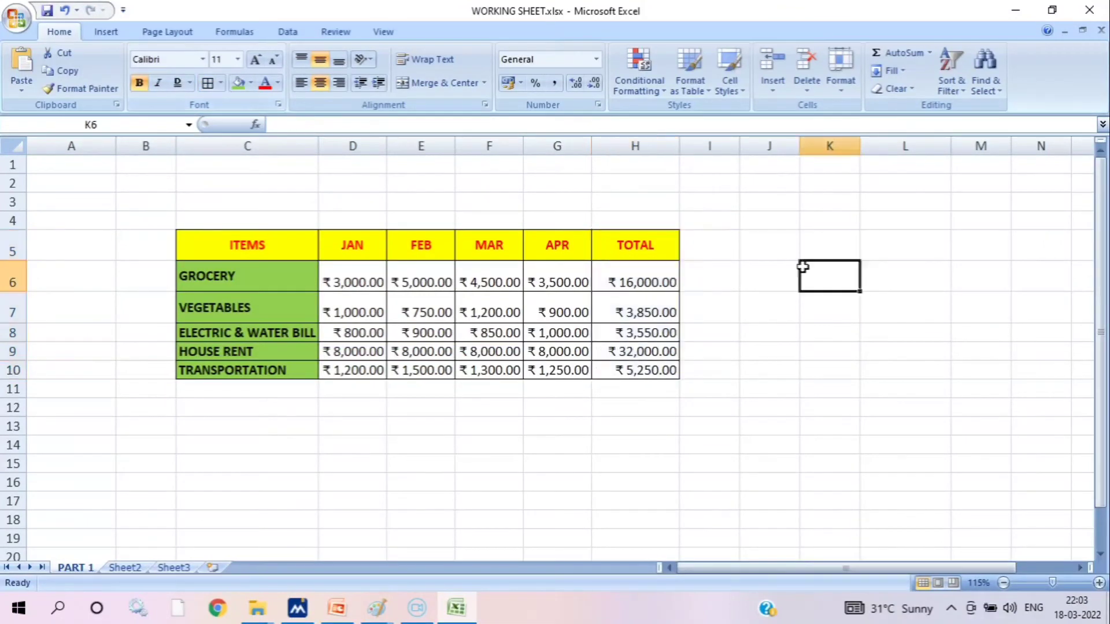
Put a thick box border around the whole table C5:H10
{"action": "left_click", "coordinate": [194, 241]}
{"action": "left_click_drag", "start_coordinate": [193, 241], "coordinate": [640, 370]}
{"action": "left_click", "coordinate": [221, 82]}
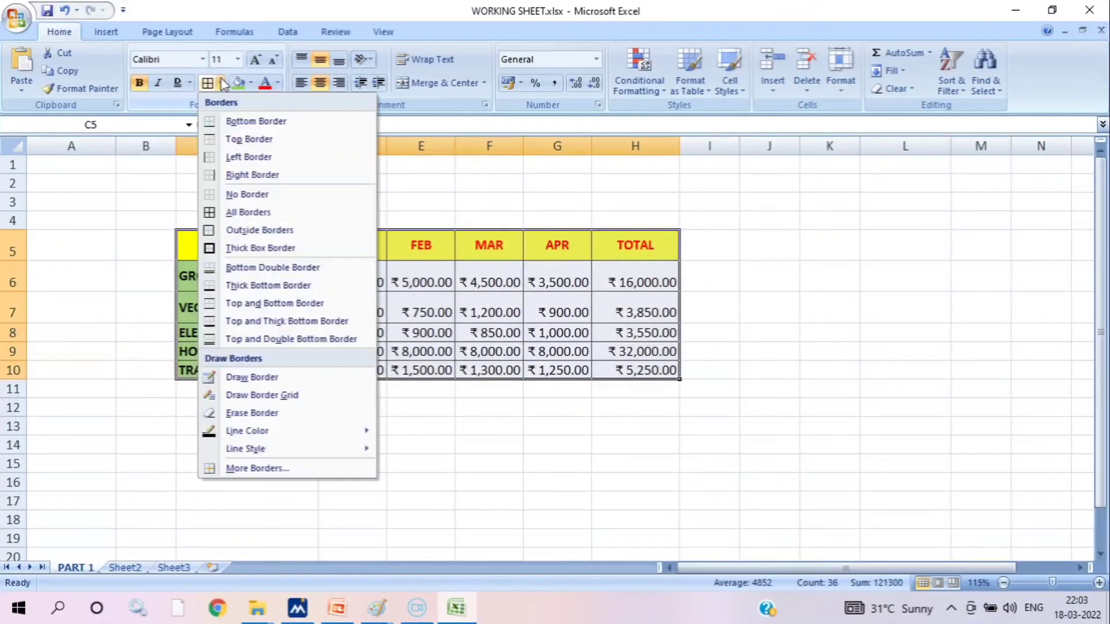
{"action": "left_click", "coordinate": [253, 246]}
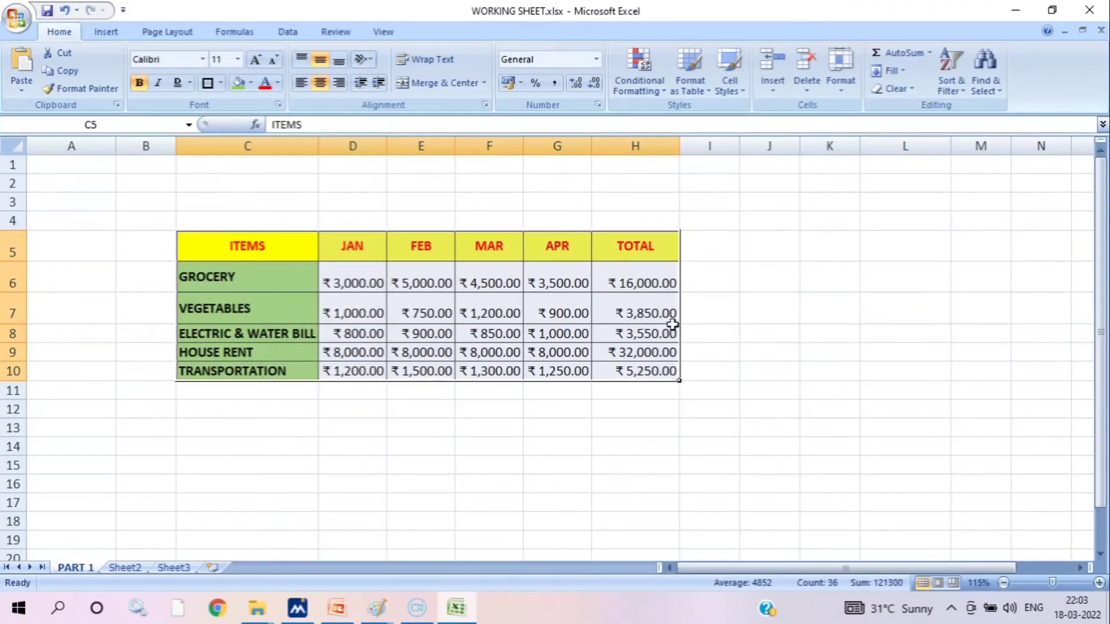
{"action": "left_click", "coordinate": [754, 299]}
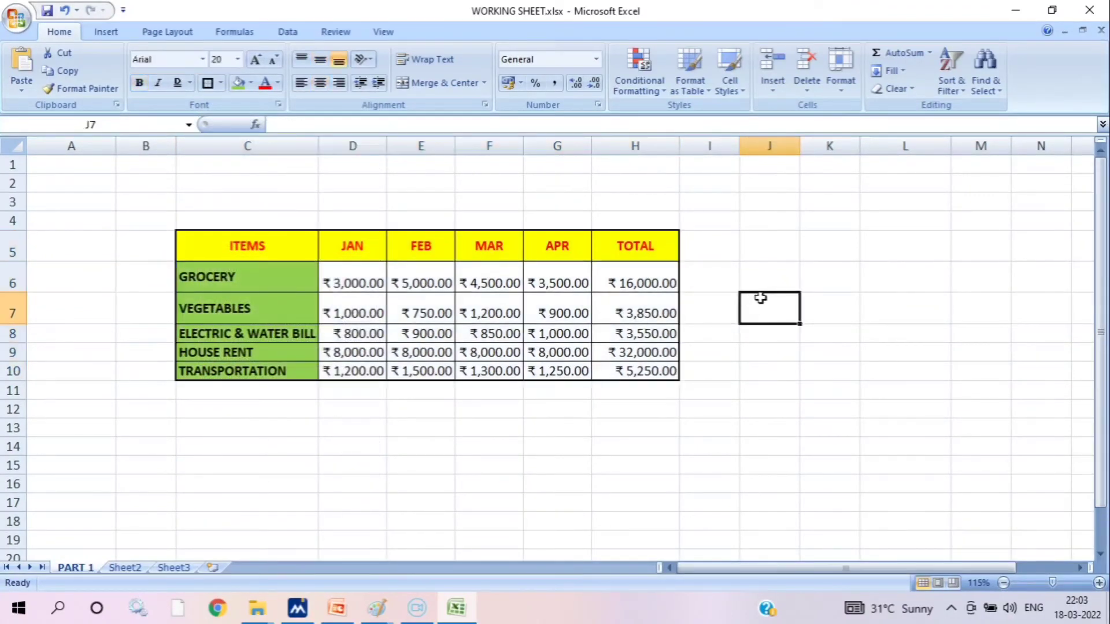
Enter the title MONTHLY EXPENSES in cell C4 above the table
{"action": "left_click", "coordinate": [283, 216]}
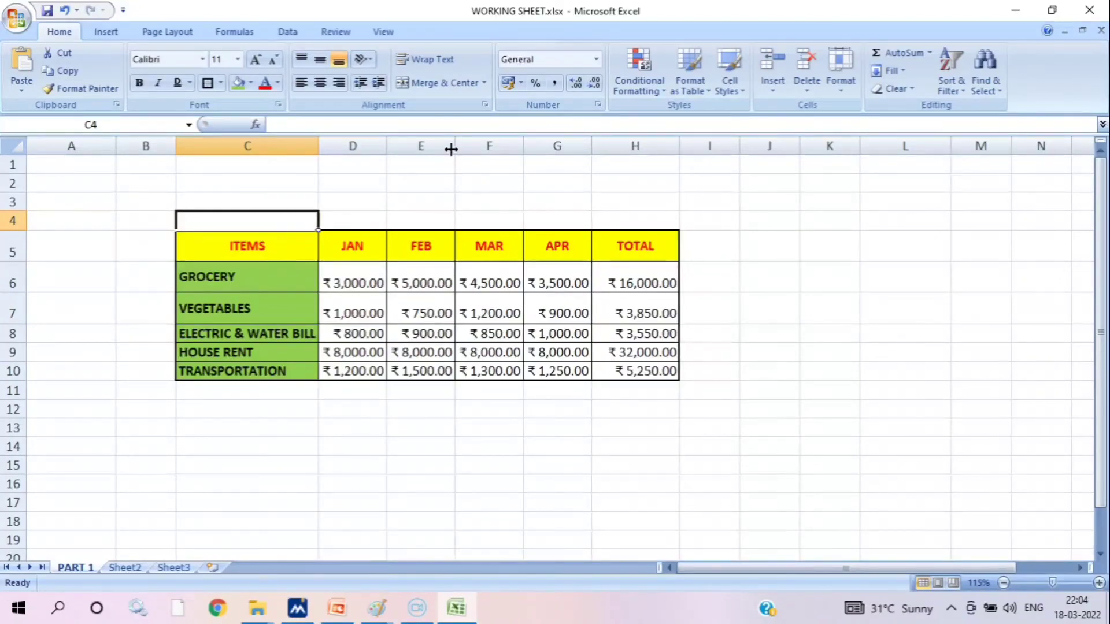
{"action": "type", "text": "MONTHLY"}
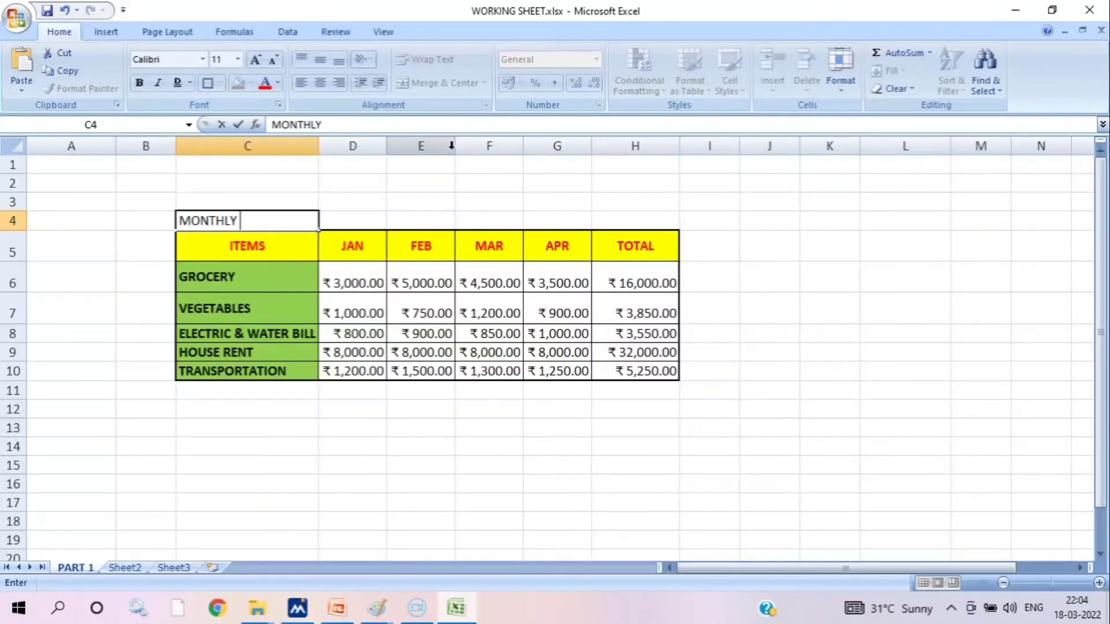
{"action": "type", "text": " EXPENSES"}
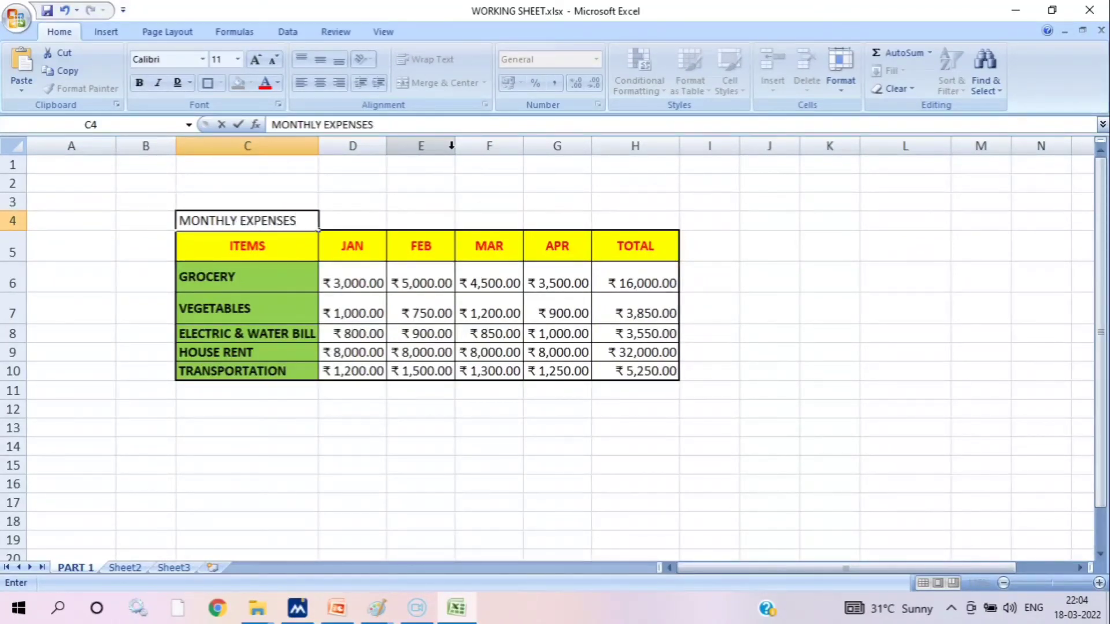
{"action": "left_click", "coordinate": [711, 297]}
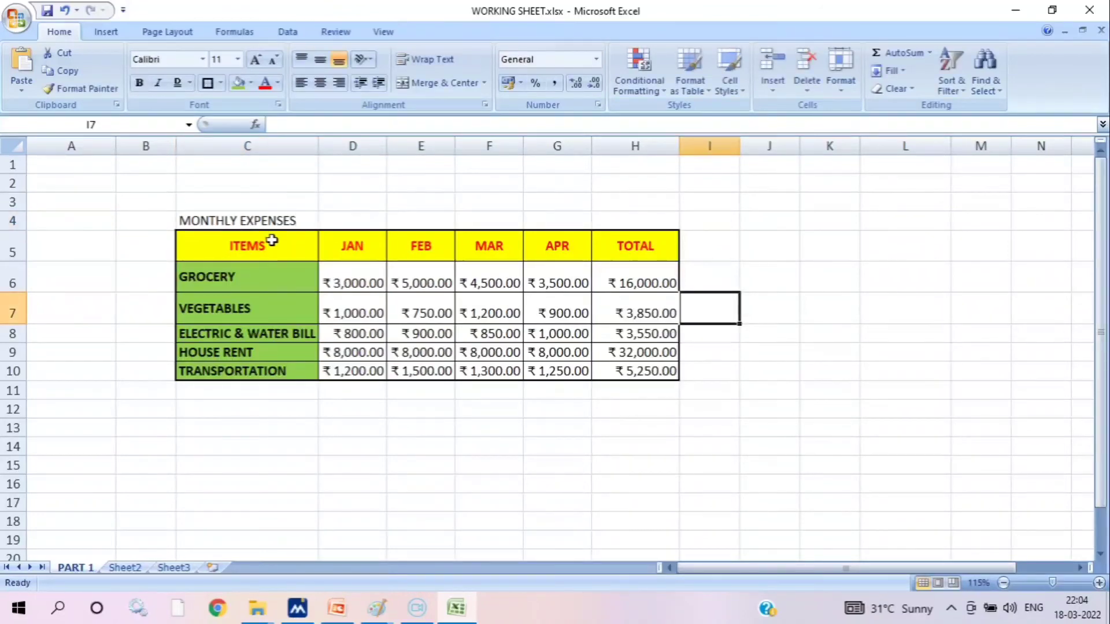
Merge and center the MONTHLY EXPENSES title across C4:H4
{"action": "left_click", "coordinate": [247, 218]}
{"action": "left_click_drag", "start_coordinate": [247, 218], "coordinate": [639, 227]}
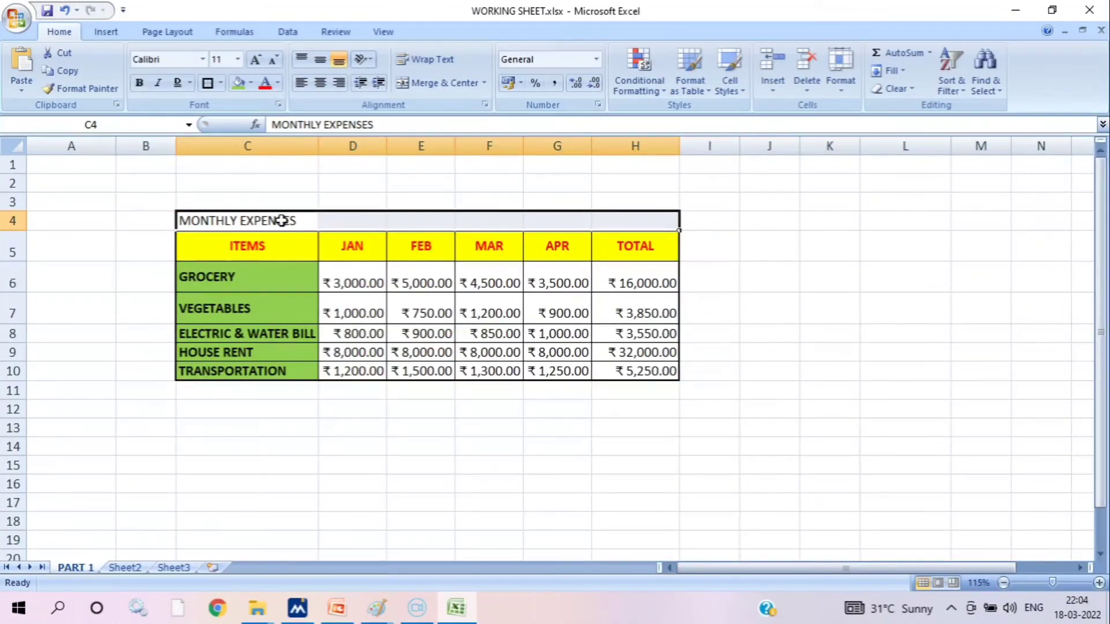
{"action": "left_click", "coordinate": [431, 90]}
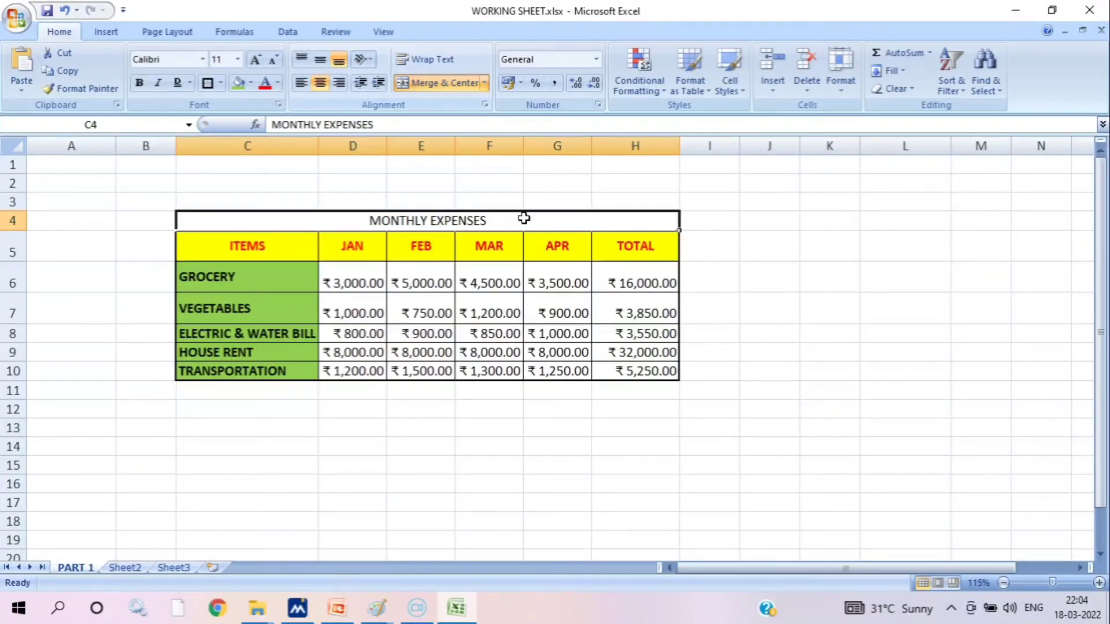
{"action": "left_click", "coordinate": [557, 245]}
{"action": "left_click", "coordinate": [829, 277]}
Put a thick box border around the merged MONTHLY EXPENSES title cell
{"action": "left_click", "coordinate": [627, 215]}
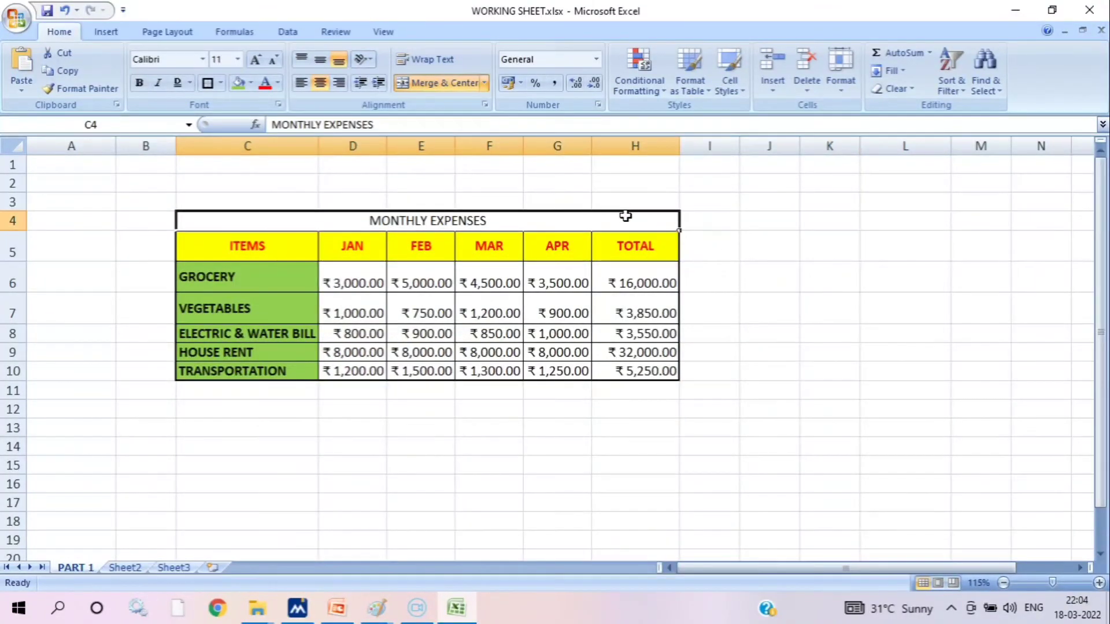
{"action": "left_click", "coordinate": [206, 82]}
{"action": "left_click", "coordinate": [752, 227]}
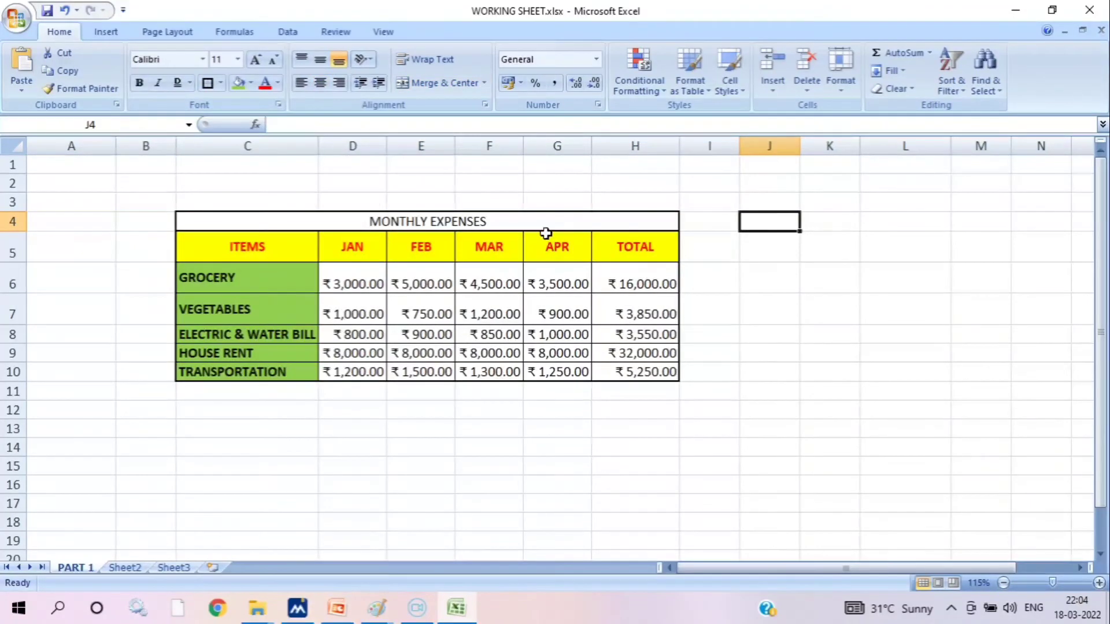
Make the MONTHLY EXPENSES title bold and set its font to Algerian
{"action": "left_click", "coordinate": [383, 223]}
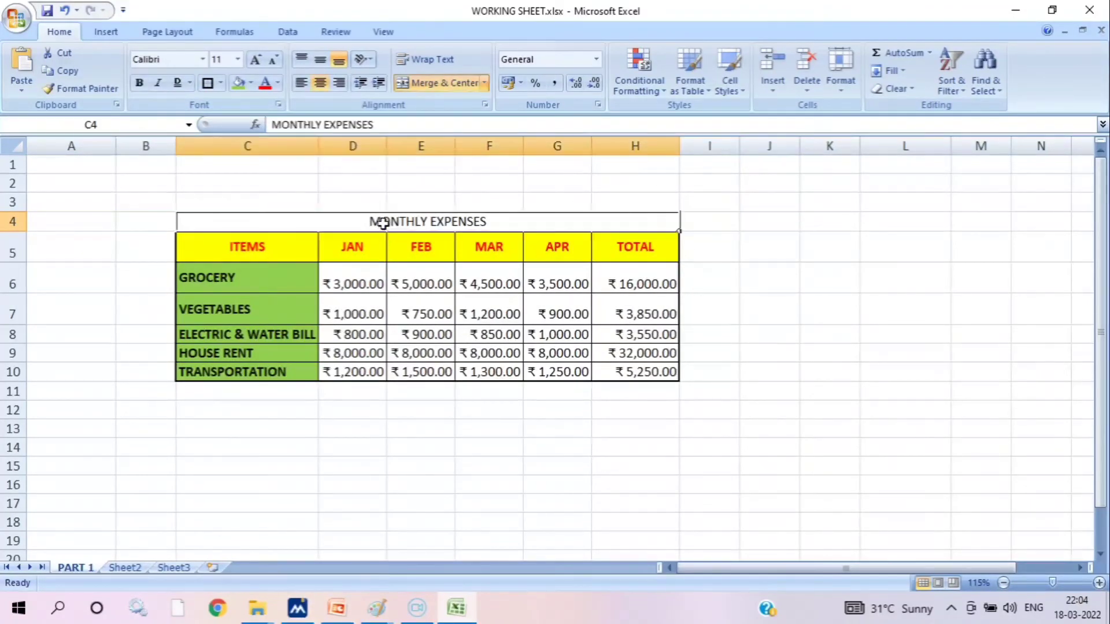
{"action": "left_click", "coordinate": [139, 82]}
{"action": "left_click", "coordinate": [202, 58]}
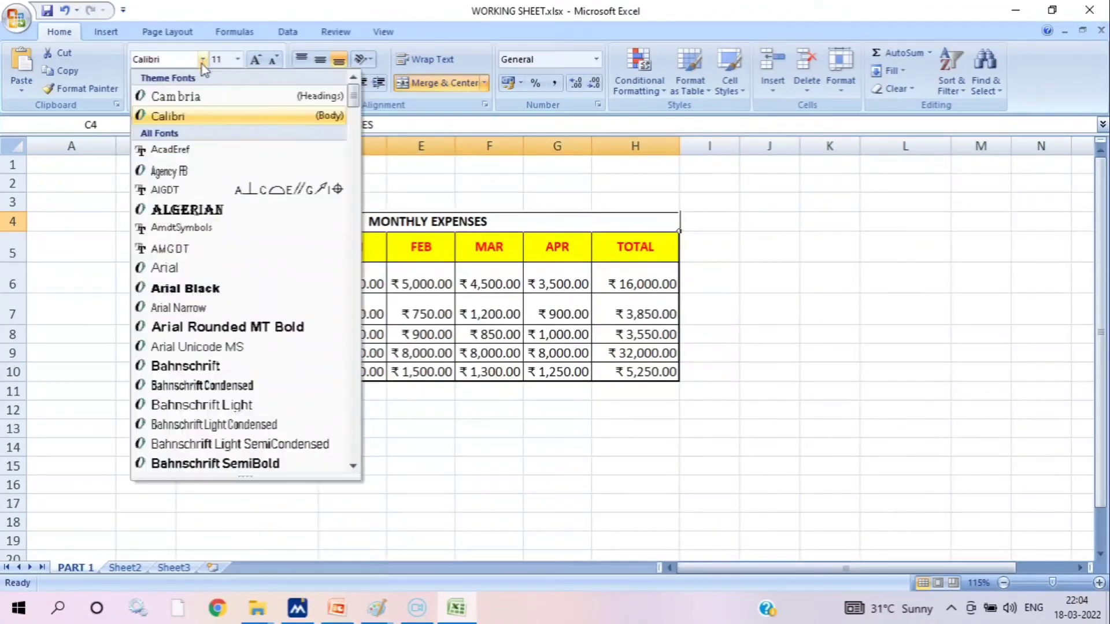
{"action": "left_click", "coordinate": [175, 210]}
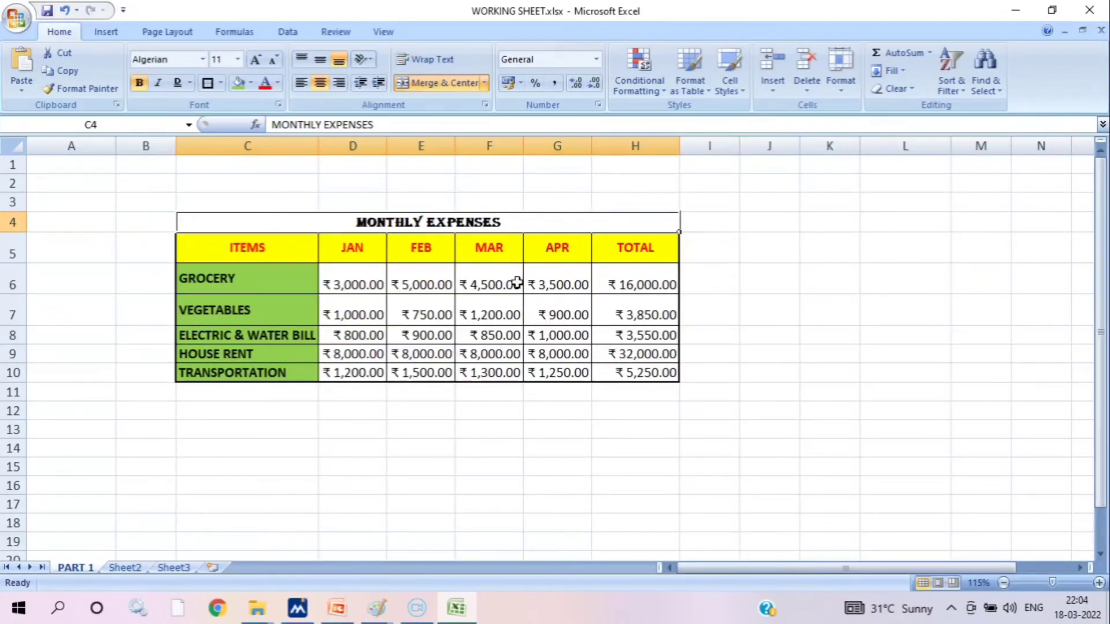
Insert three blank rows above the VEGETABLES row by undoing a first row insertion and repeating it
{"action": "left_click", "coordinate": [8, 311]}
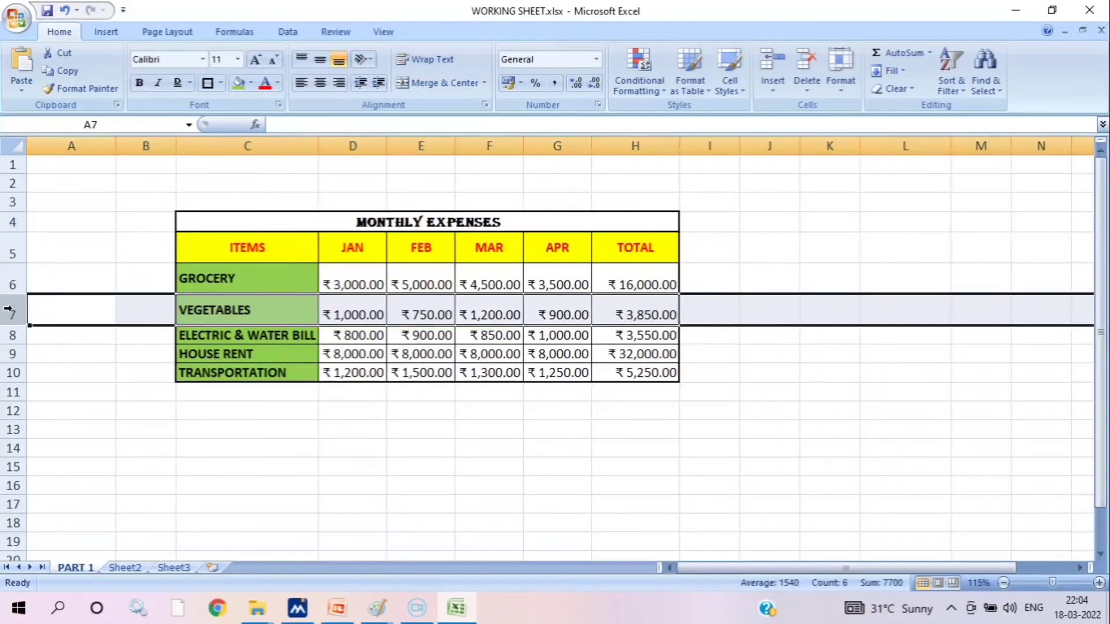
{"action": "right_click", "coordinate": [5, 308]}
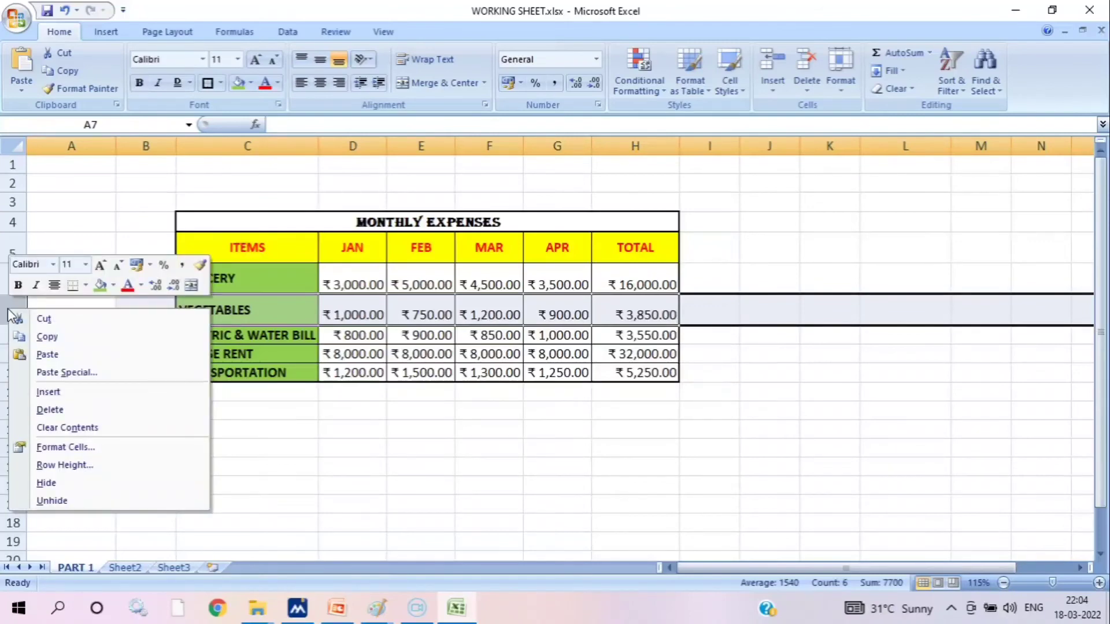
{"action": "left_click", "coordinate": [78, 397]}
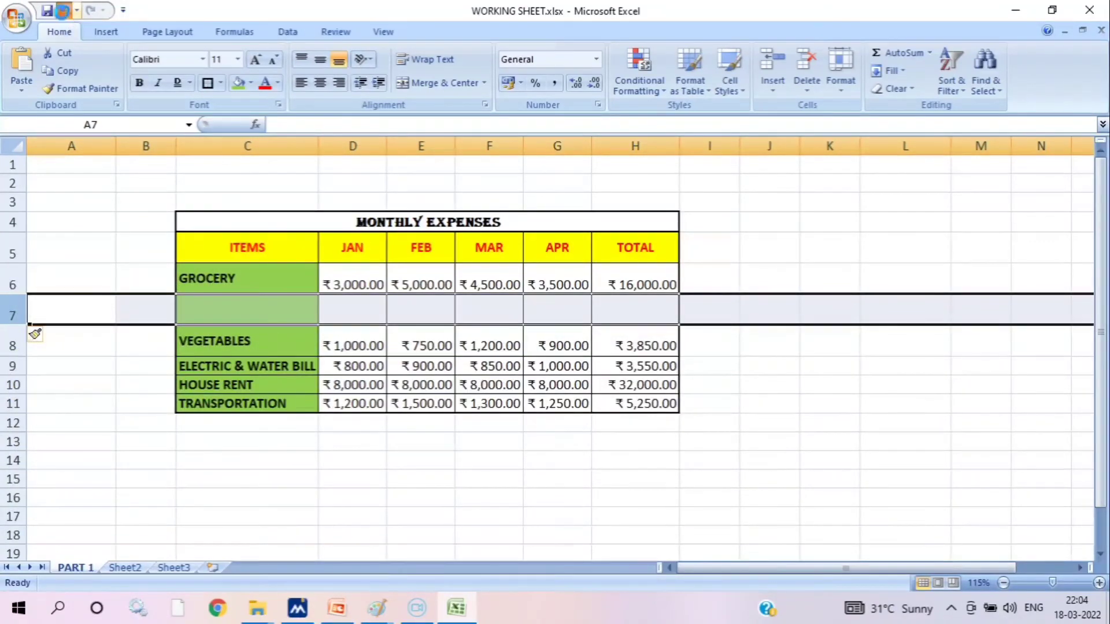
{"action": "left_click", "coordinate": [63, 10]}
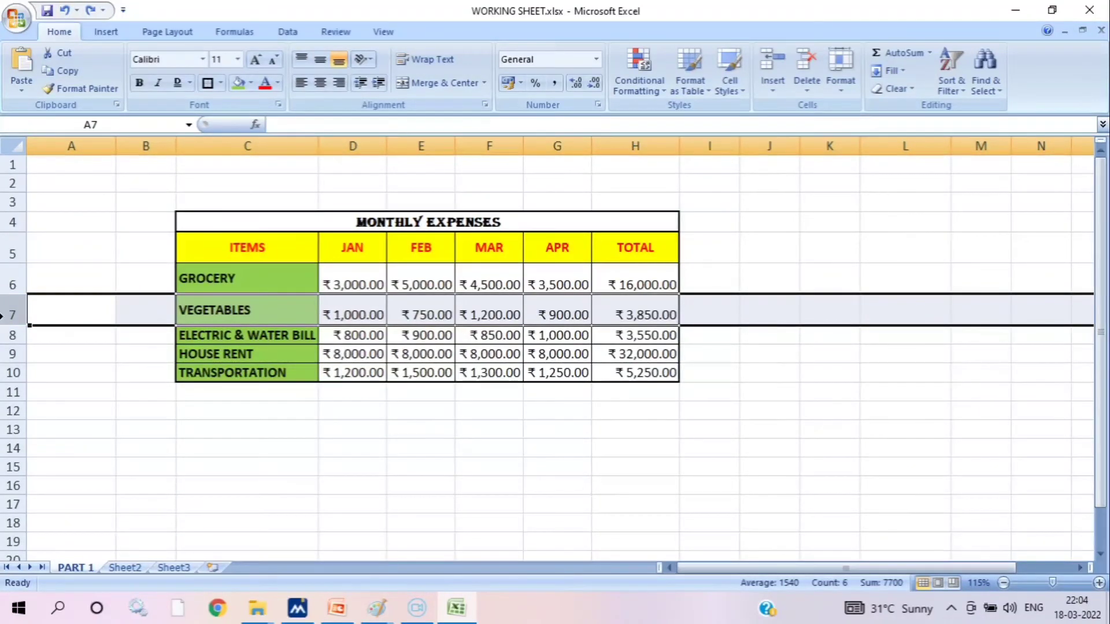
{"action": "key", "text": "ctrl+y"}
{"action": "key", "text": "ctrl+y"}
{"action": "key", "text": "ctrl+y"}
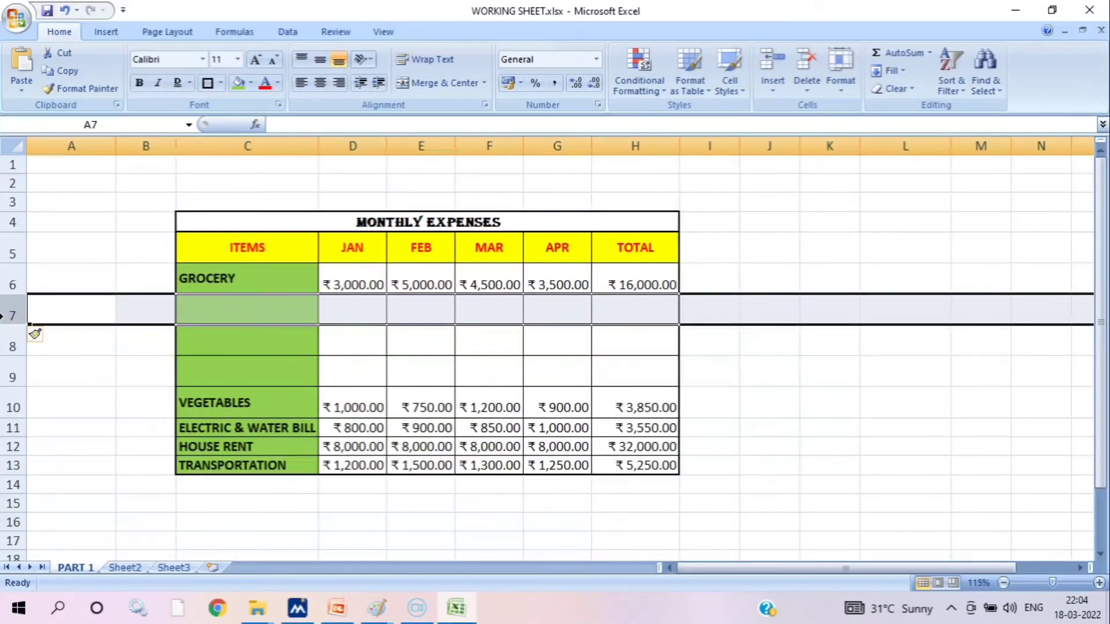
Undo the three blank row insertions above the VEGETABLES row
{"action": "key", "text": "ctrl+z"}
{"action": "key", "text": "ctrl+z"}
{"action": "key", "text": "ctrl+z"}
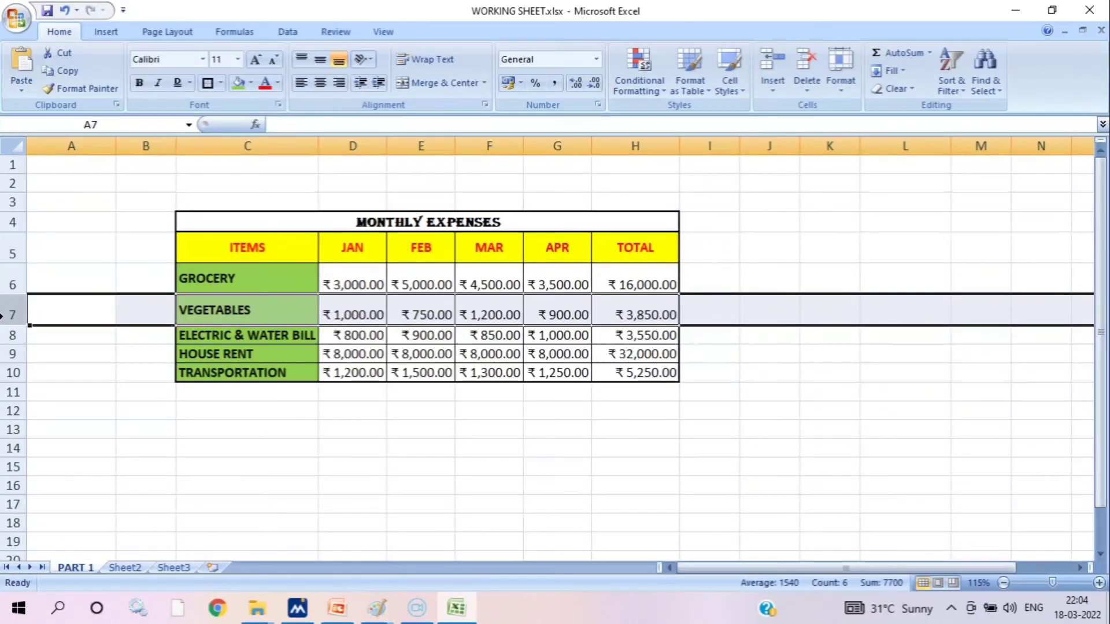
Insert one blank column before the APR column and undo the insertion
{"action": "left_click", "coordinate": [567, 140]}
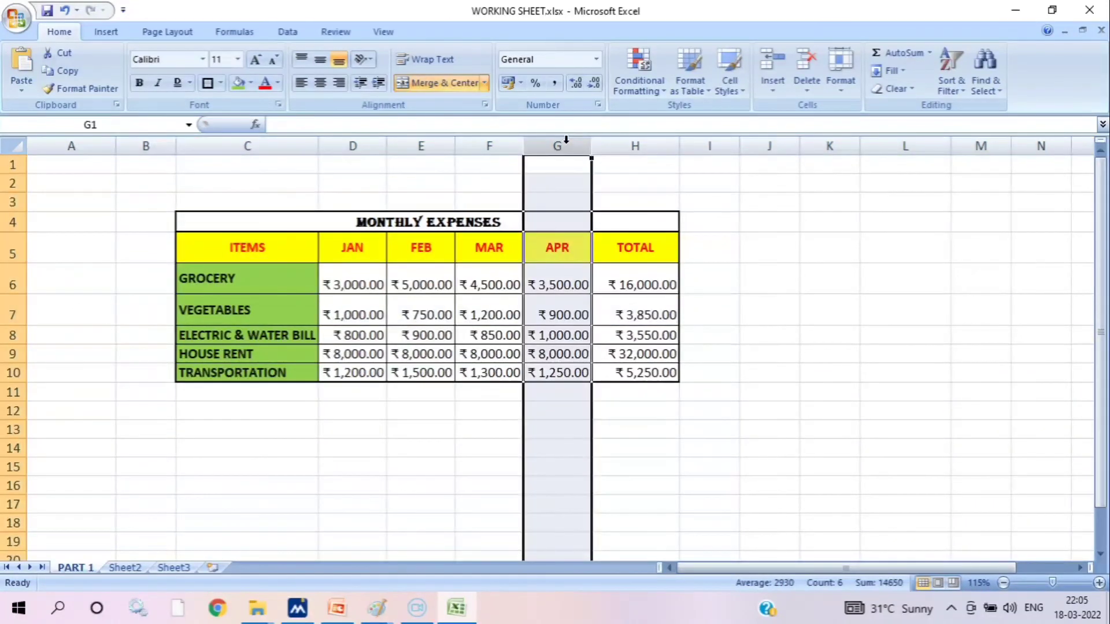
{"action": "right_click", "coordinate": [562, 141]}
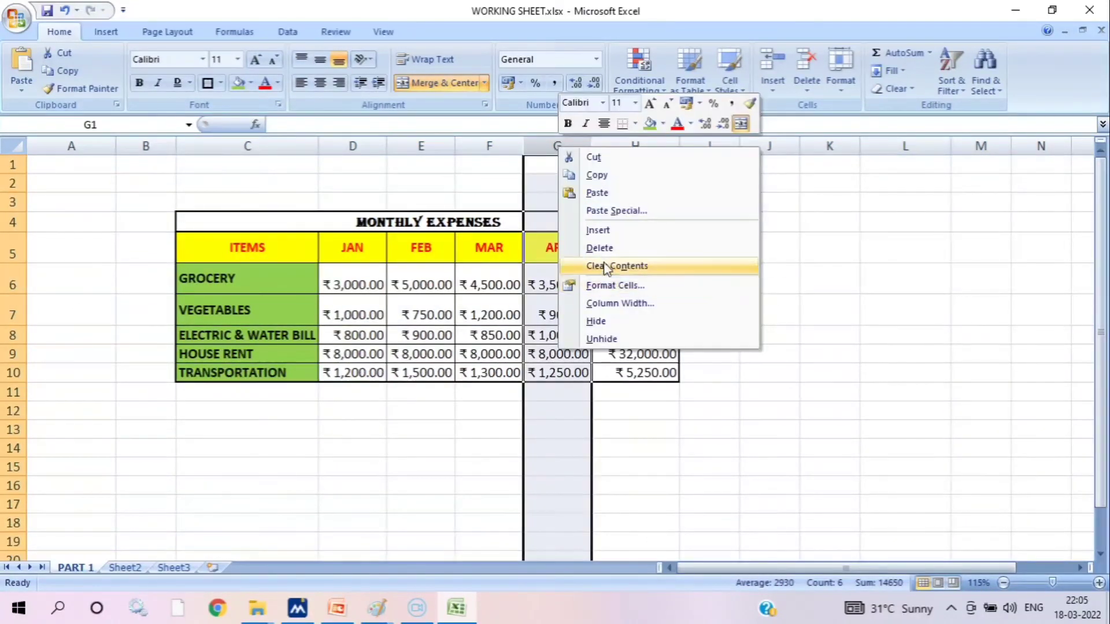
{"action": "left_click", "coordinate": [600, 231]}
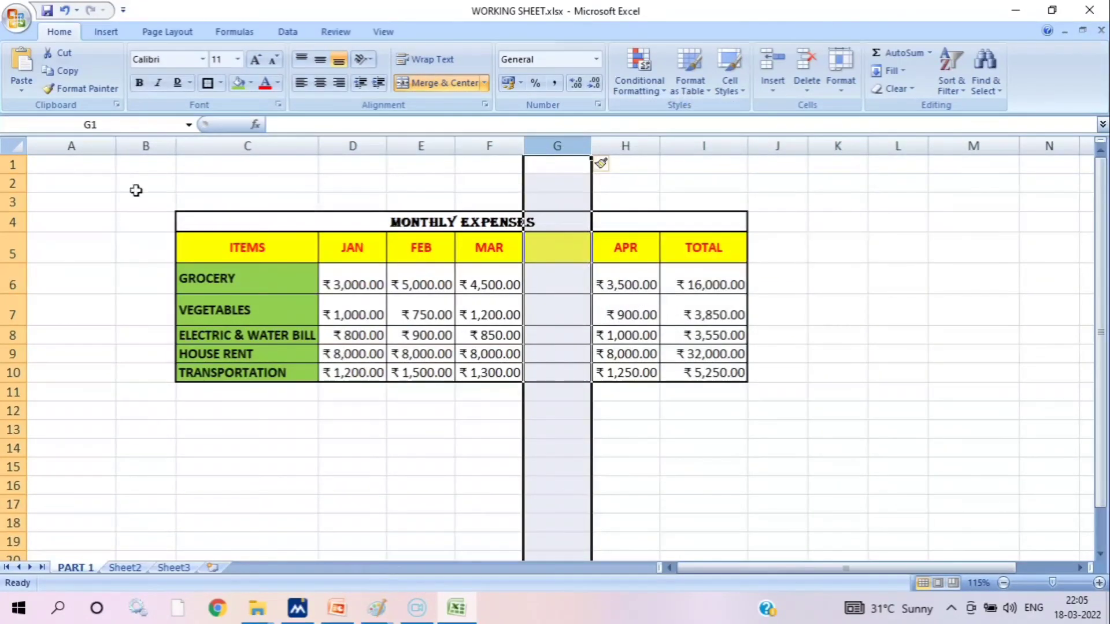
{"action": "left_click", "coordinate": [64, 10]}
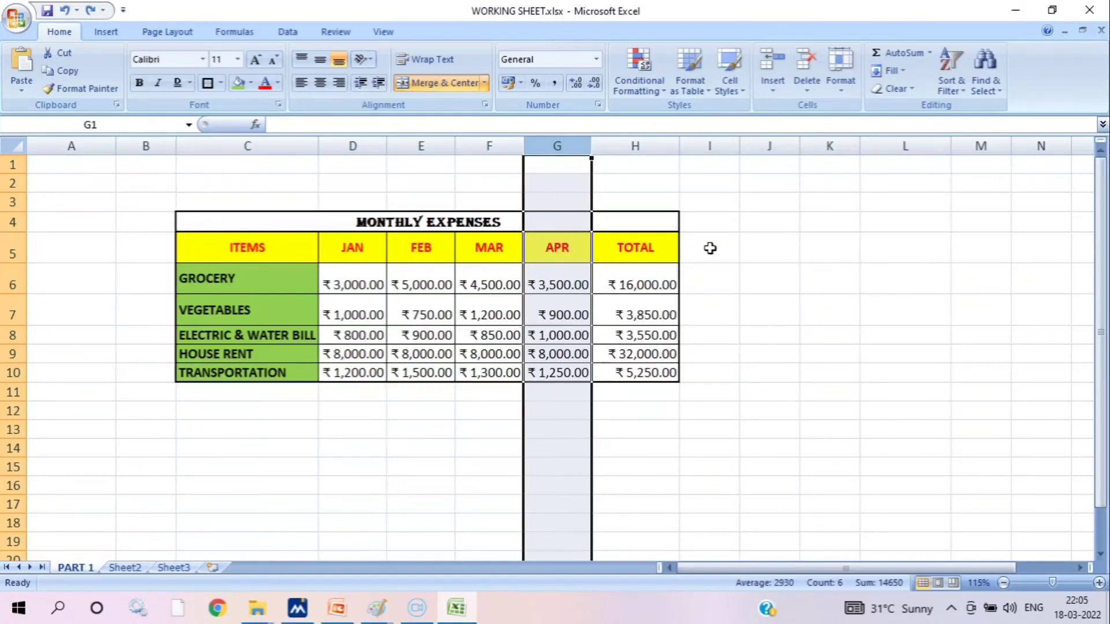
Repeat the column insertion three times before APR and undo all three new columns
{"action": "key", "text": "ctrl+y"}
{"action": "key", "text": "ctrl+y"}
{"action": "key", "text": "ctrl+y"}
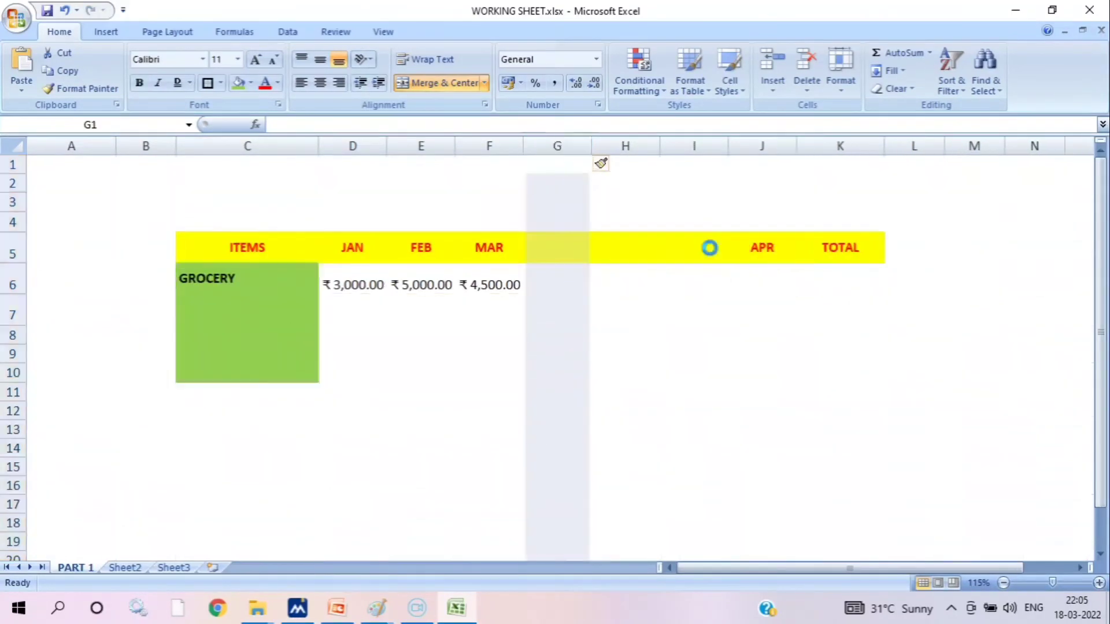
{"action": "key", "text": "ctrl+z"}
{"action": "key", "text": "ctrl+z"}
{"action": "key", "text": "ctrl+z"}
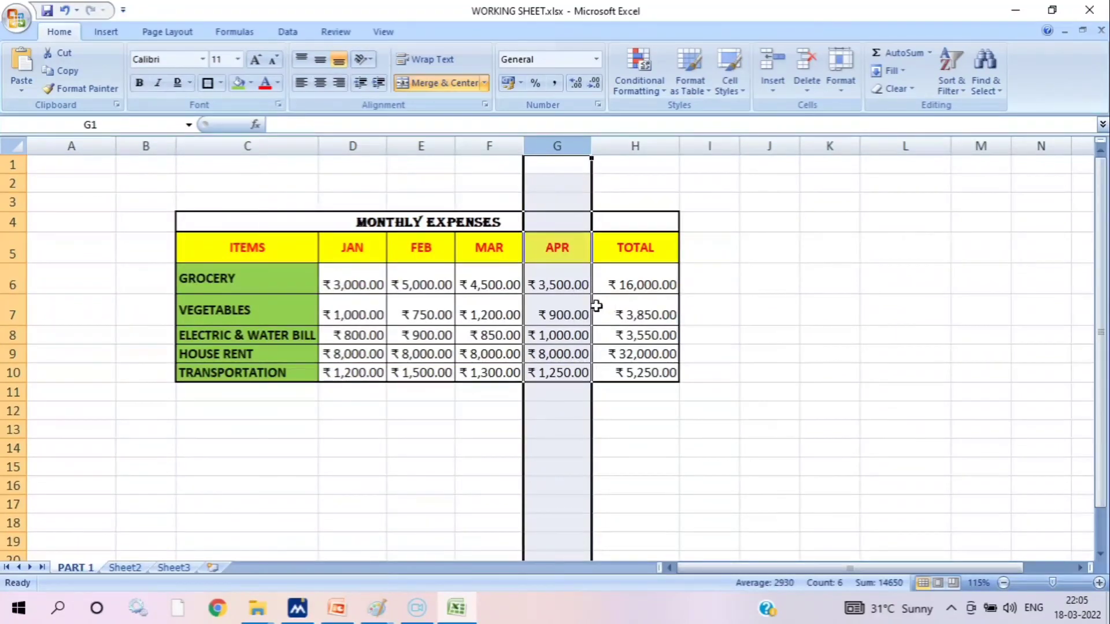
Pick up the formatting of the item cells C6:C10 with Format Painter
{"action": "left_click_drag", "start_coordinate": [257, 272], "coordinate": [242, 381]}
{"action": "left_click", "coordinate": [488, 523]}
{"action": "left_click", "coordinate": [296, 271]}
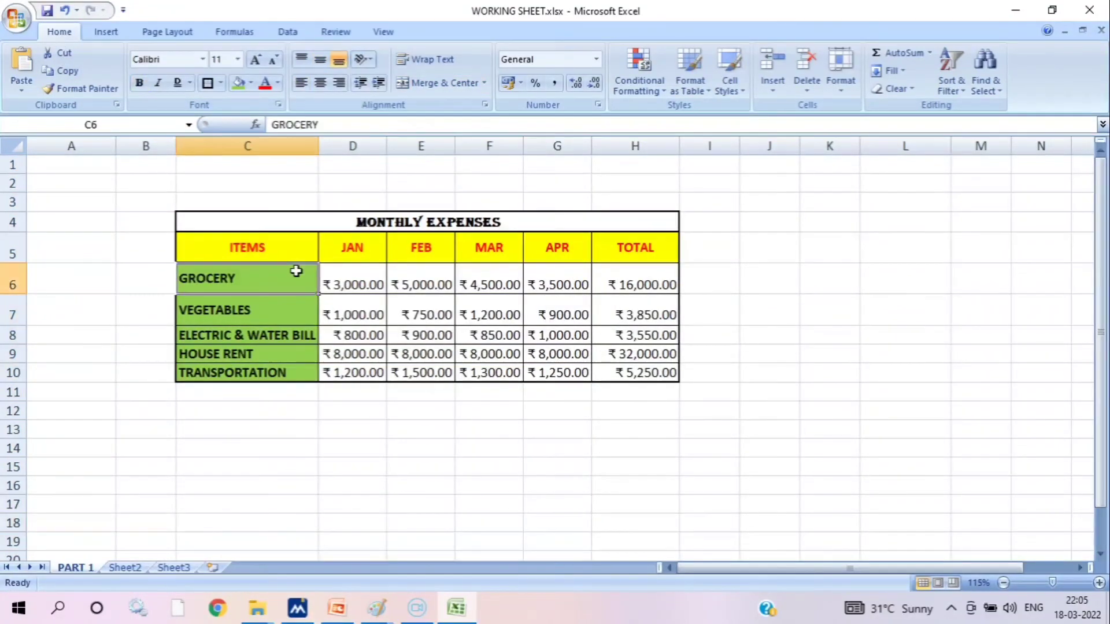
{"action": "left_click_drag", "start_coordinate": [296, 271], "coordinate": [275, 373]}
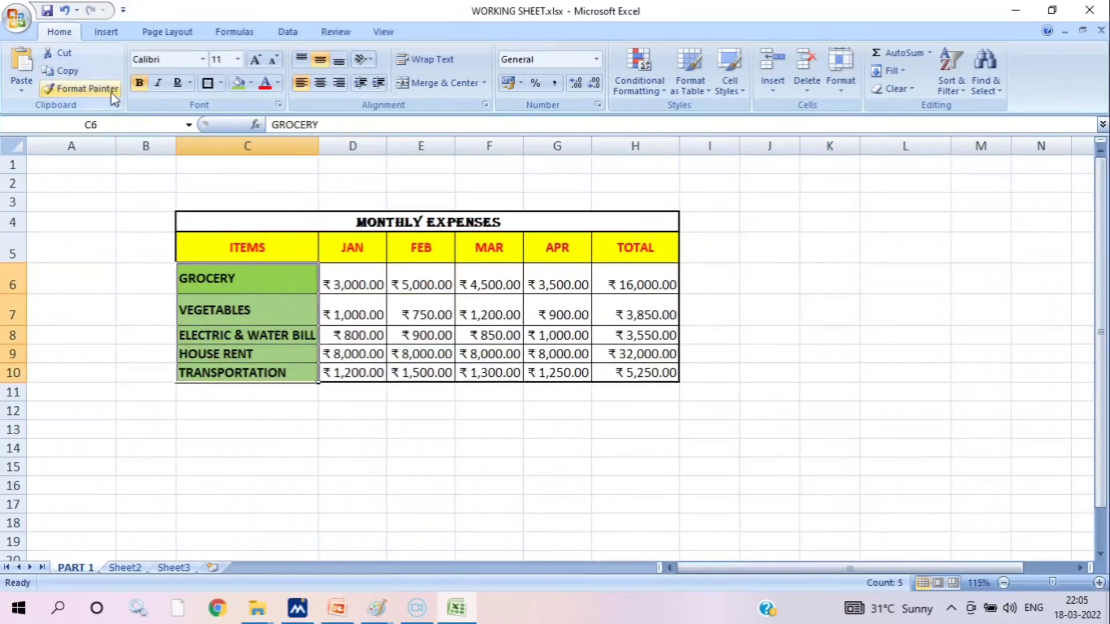
{"action": "left_click", "coordinate": [81, 88]}
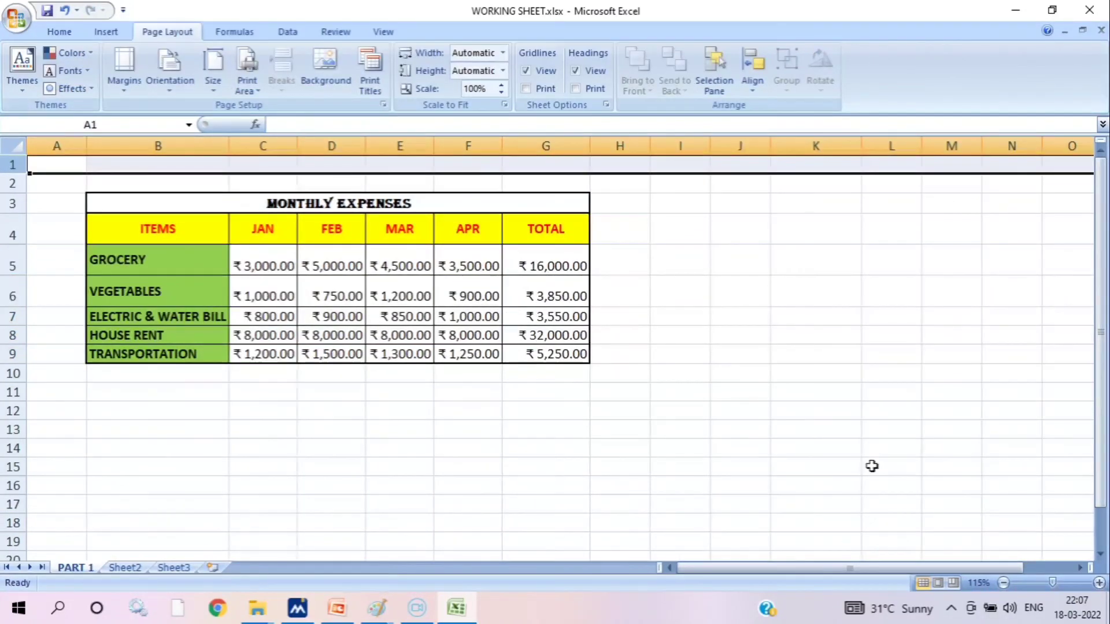
{"action": "left_click", "coordinate": [869, 463]}
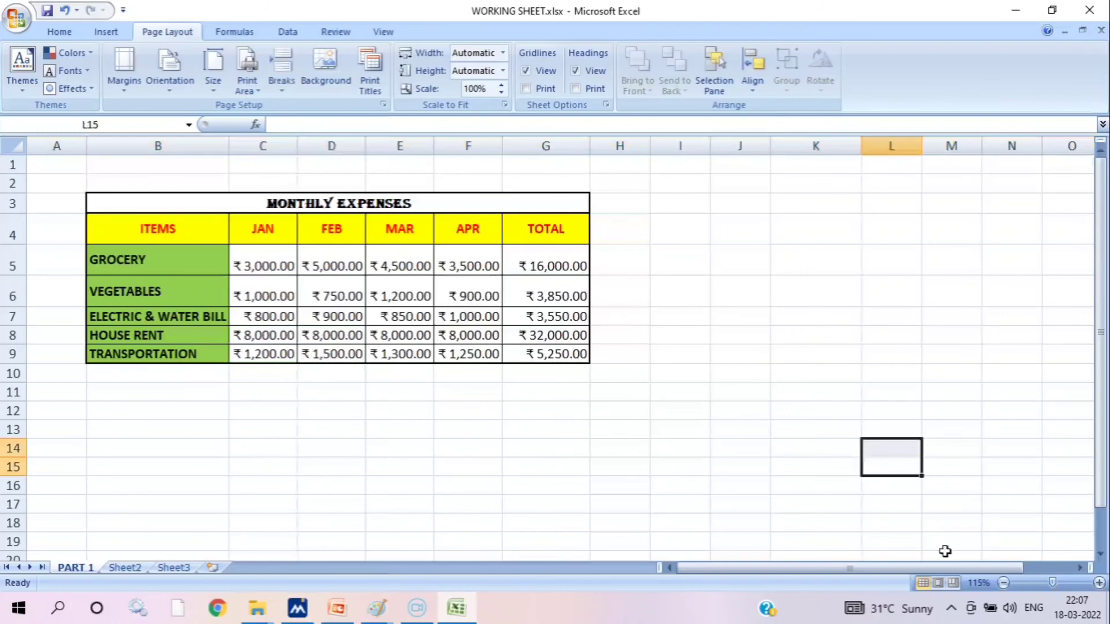
Switch to Page Break Preview and move the page break past the TOTAL column so the whole table fits on one page
{"action": "left_click", "coordinate": [954, 582]}
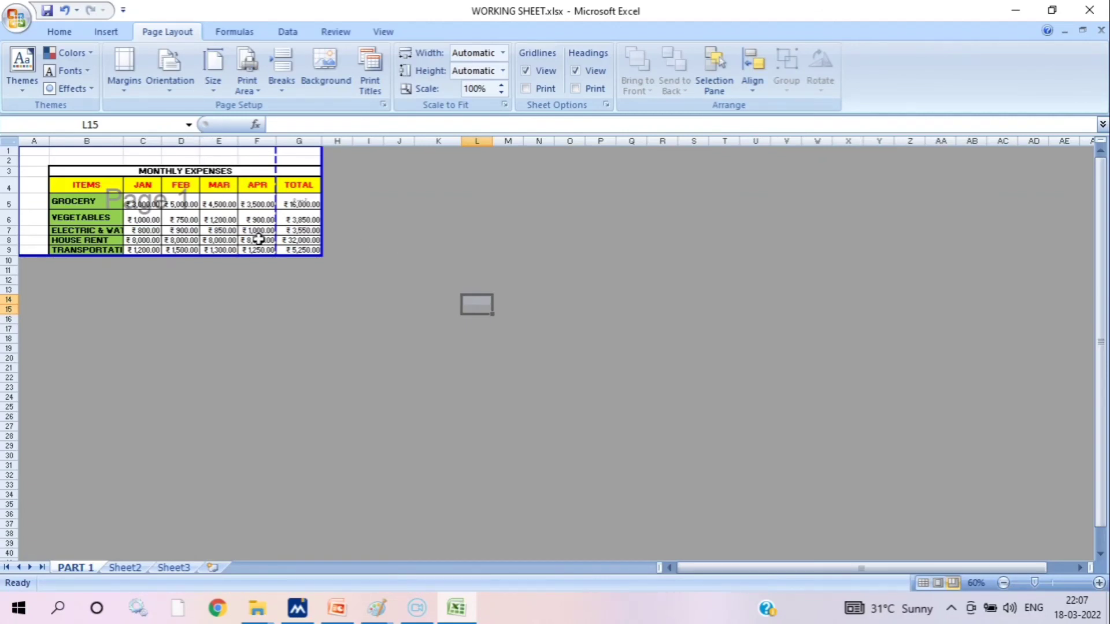
{"action": "scroll", "coordinate": [255, 235], "scroll_direction": "up", "scroll_amount": 2}
{"action": "scroll", "coordinate": [258, 239], "scroll_direction": "up", "scroll_amount": 1}
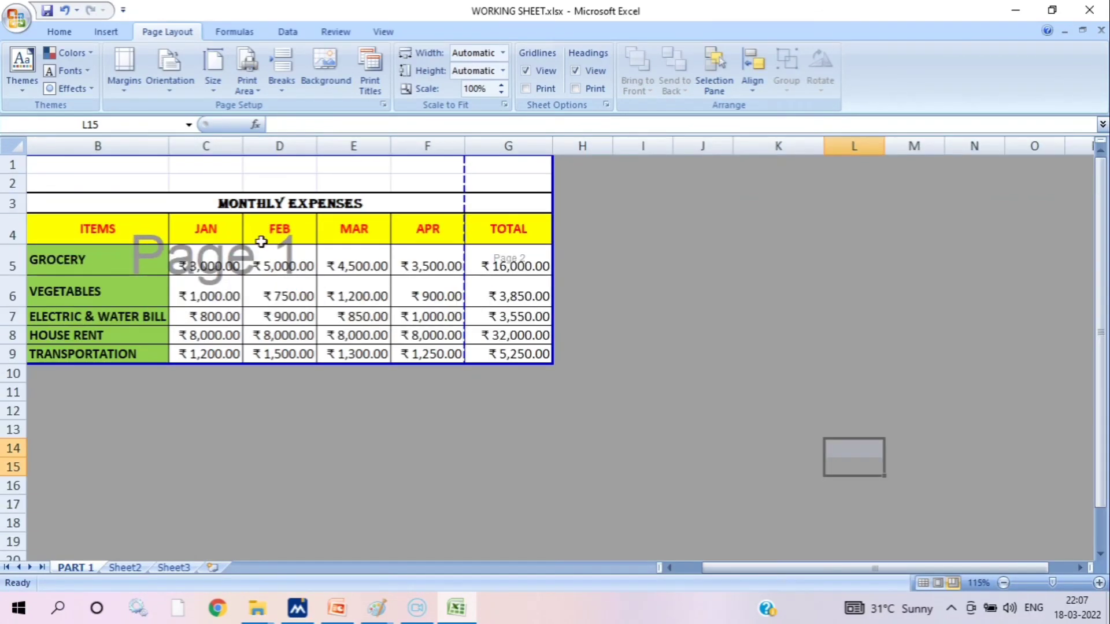
{"action": "scroll", "coordinate": [493, 326], "scroll_direction": "up", "scroll_amount": 1}
{"action": "left_click_drag", "start_coordinate": [825, 571], "coordinate": [714, 571]}
{"action": "left_click_drag", "start_coordinate": [528, 248], "coordinate": [635, 256]}
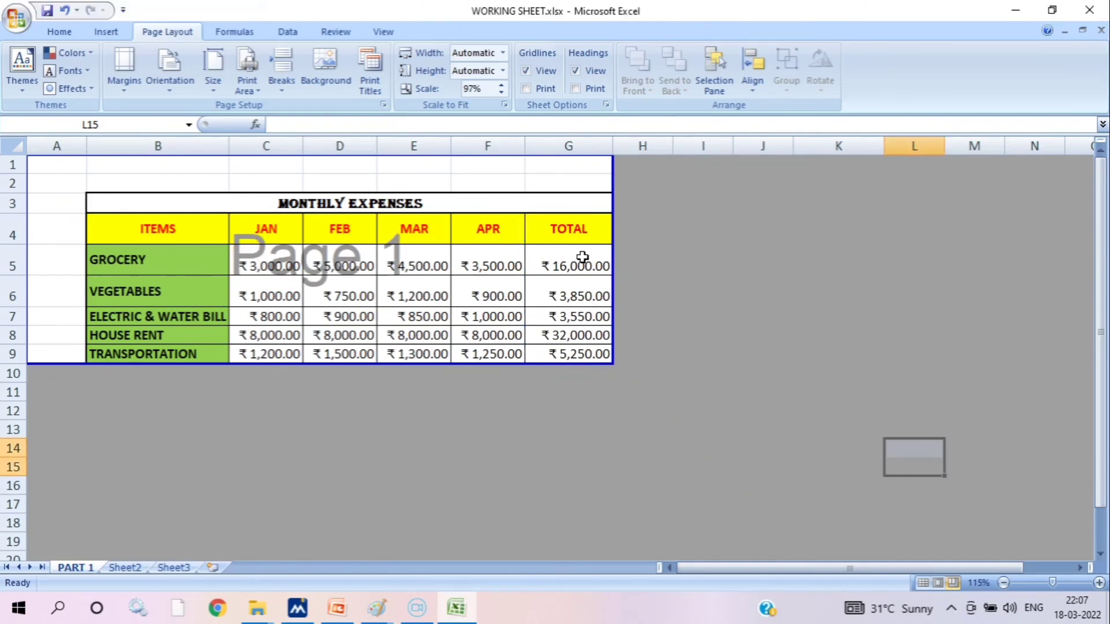
Open the print preview of the active sheet and examine the expenses table on the page at different zooms
{"action": "key", "text": "ctrl+p"}
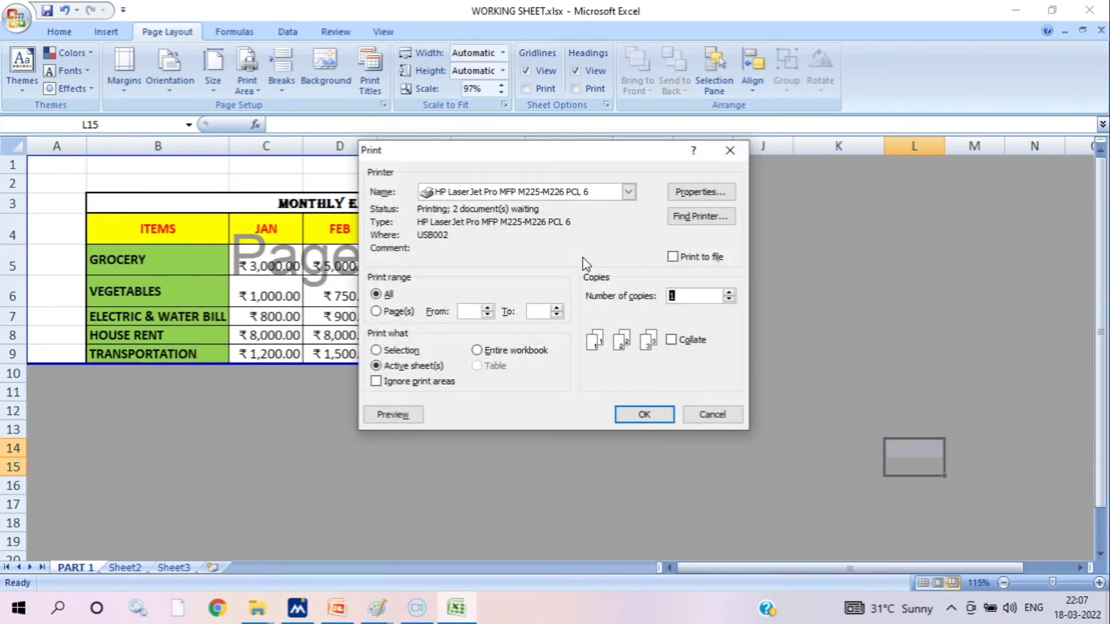
{"action": "key", "text": "Escape"}
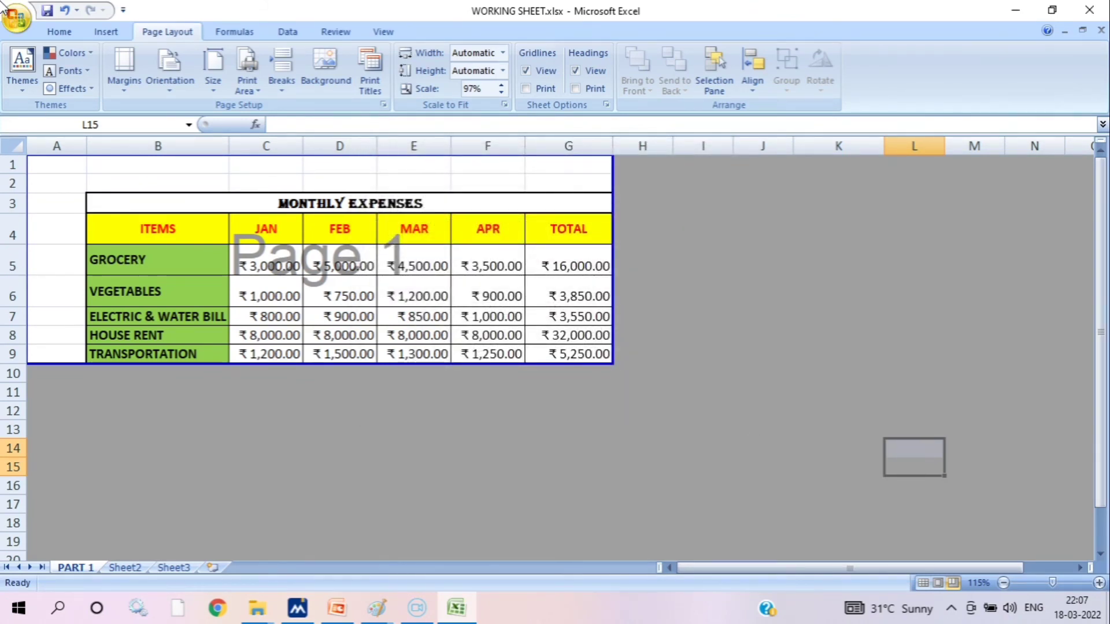
{"action": "left_click", "coordinate": [16, 18]}
{"action": "mouse_move", "coordinate": [64, 222]}
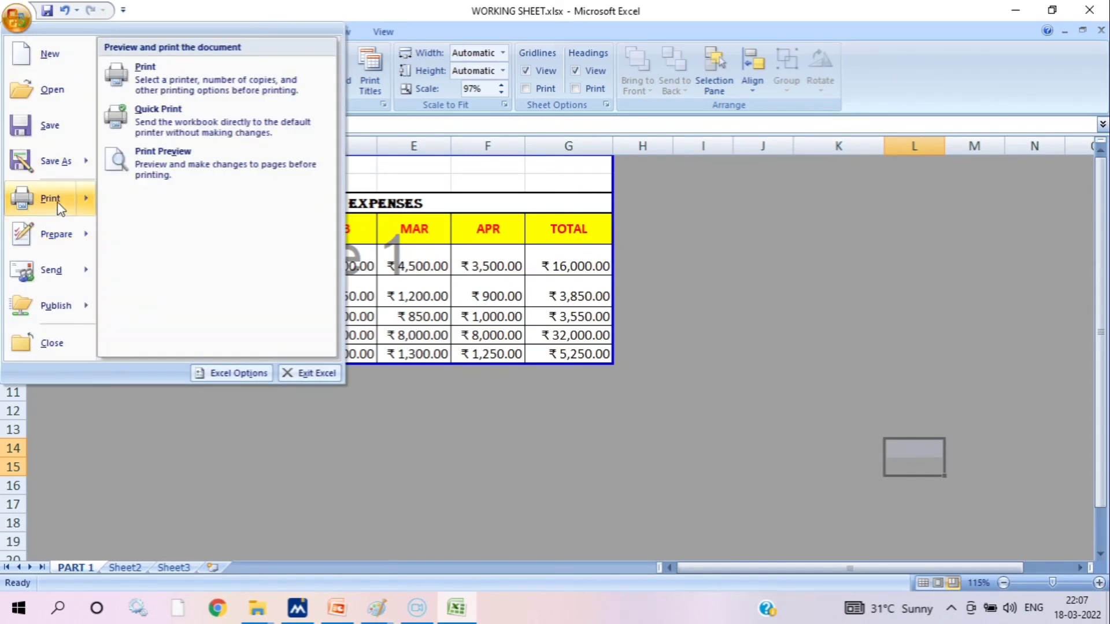
{"action": "left_click", "coordinate": [50, 198]}
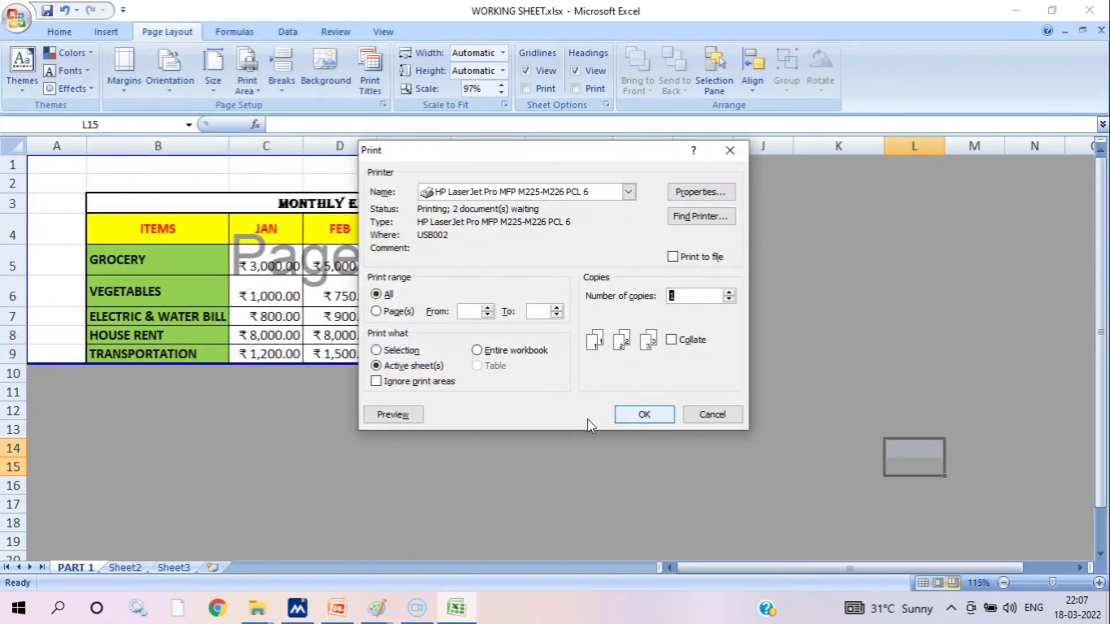
{"action": "left_click", "coordinate": [386, 412]}
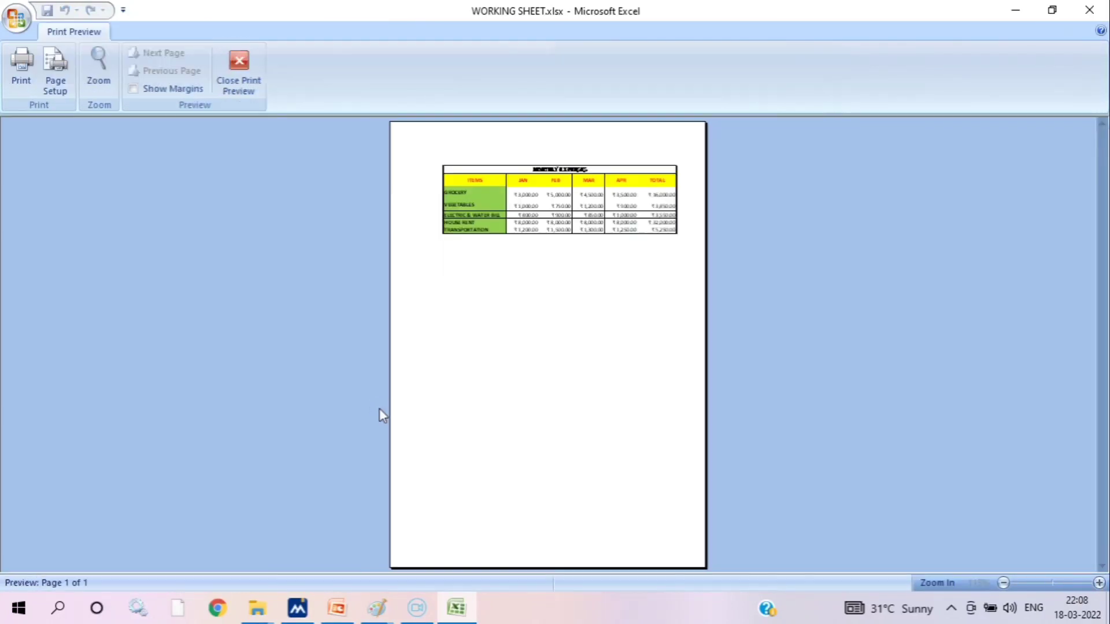
{"action": "left_click", "coordinate": [572, 181]}
{"action": "left_click", "coordinate": [573, 182]}
{"action": "left_click", "coordinate": [498, 202]}
{"action": "left_click", "coordinate": [499, 196]}
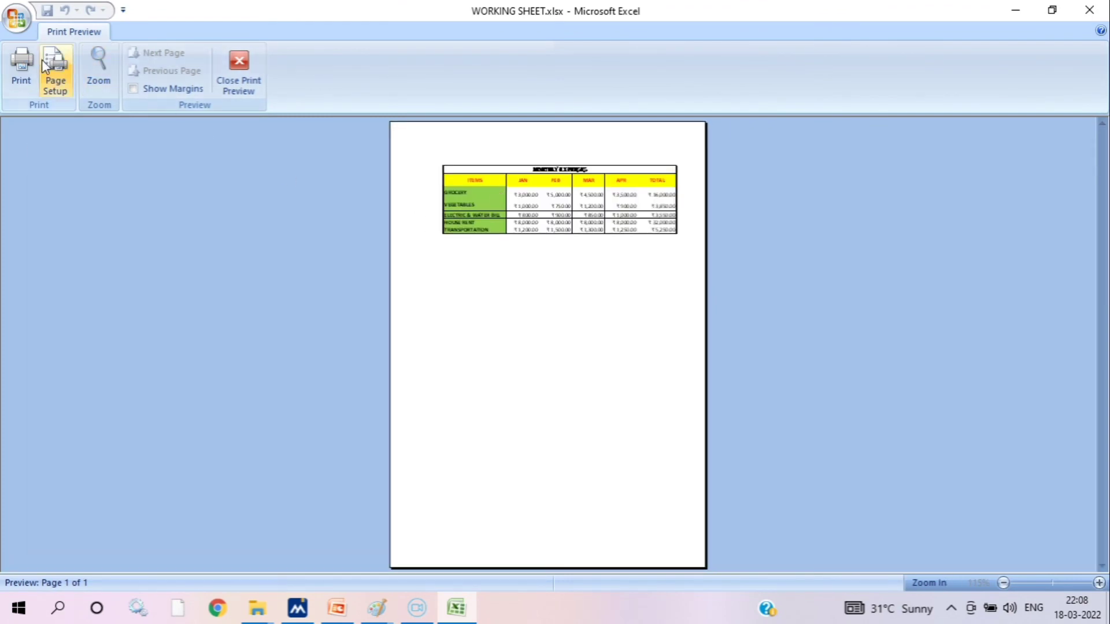
Set the page to landscape orientation and scale it to fit 1 page wide by 1 tall
{"action": "left_click", "coordinate": [55, 73]}
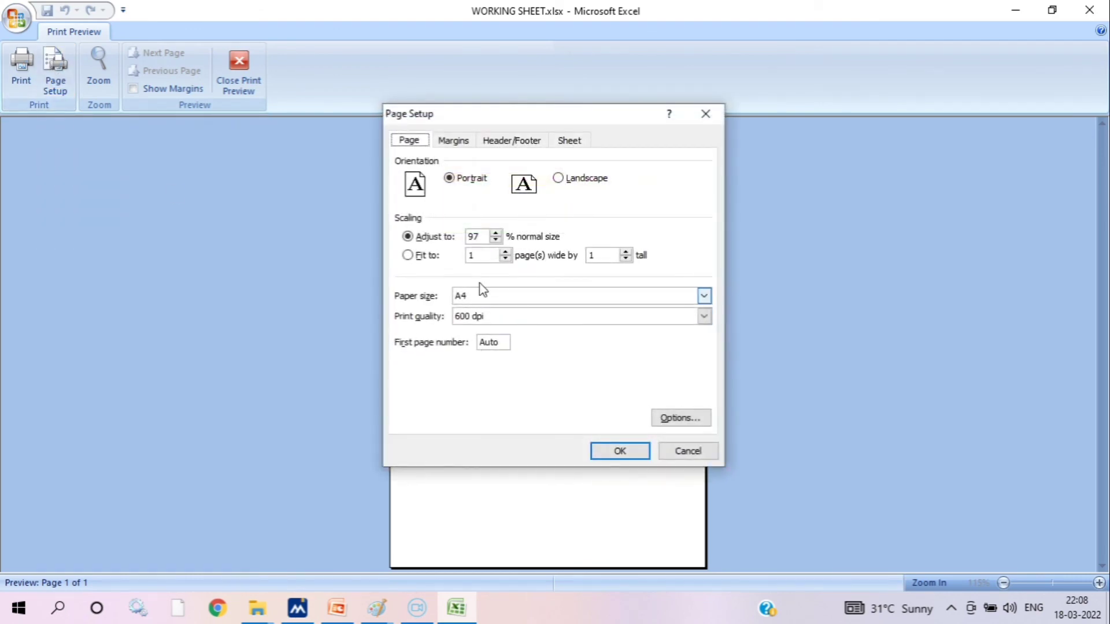
{"action": "left_click", "coordinate": [423, 257]}
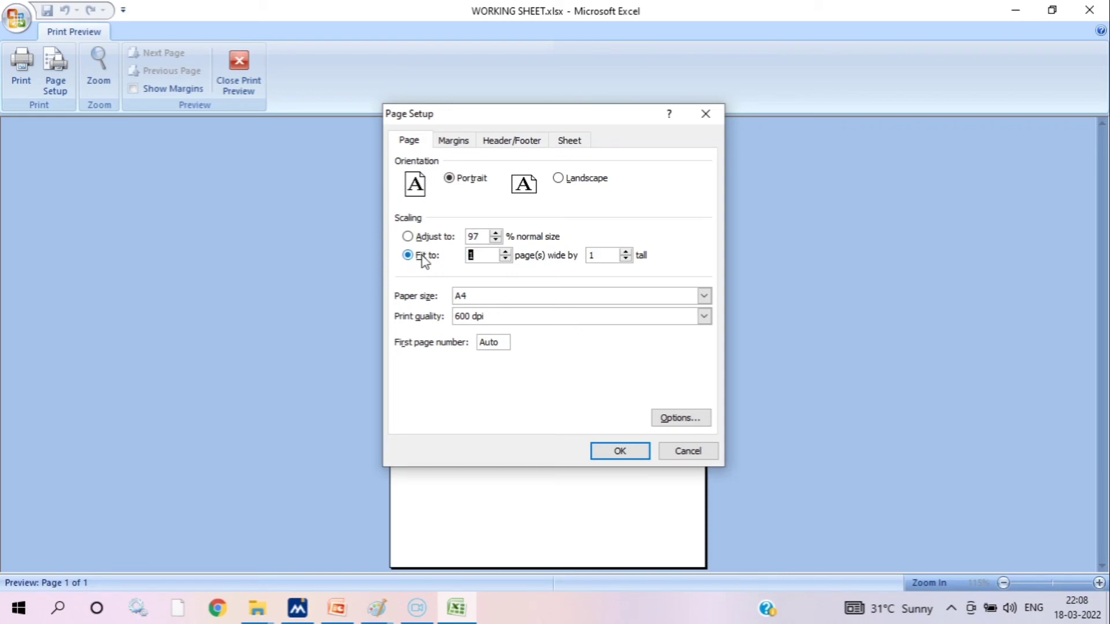
{"action": "left_click", "coordinate": [583, 183]}
{"action": "left_click", "coordinate": [621, 447]}
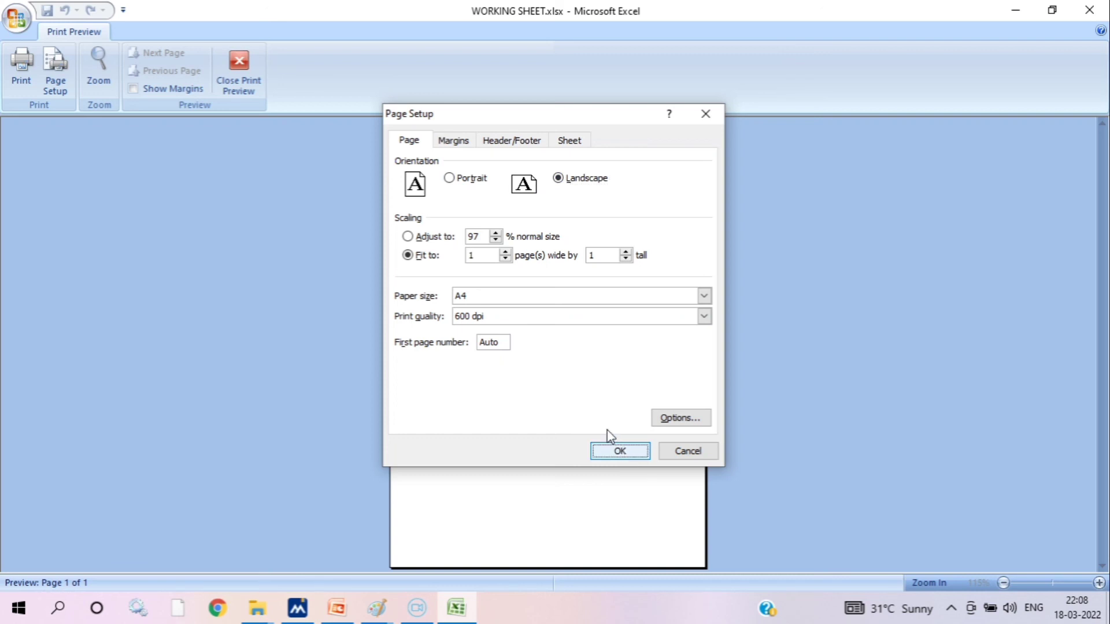
{"action": "left_click", "coordinate": [620, 450]}
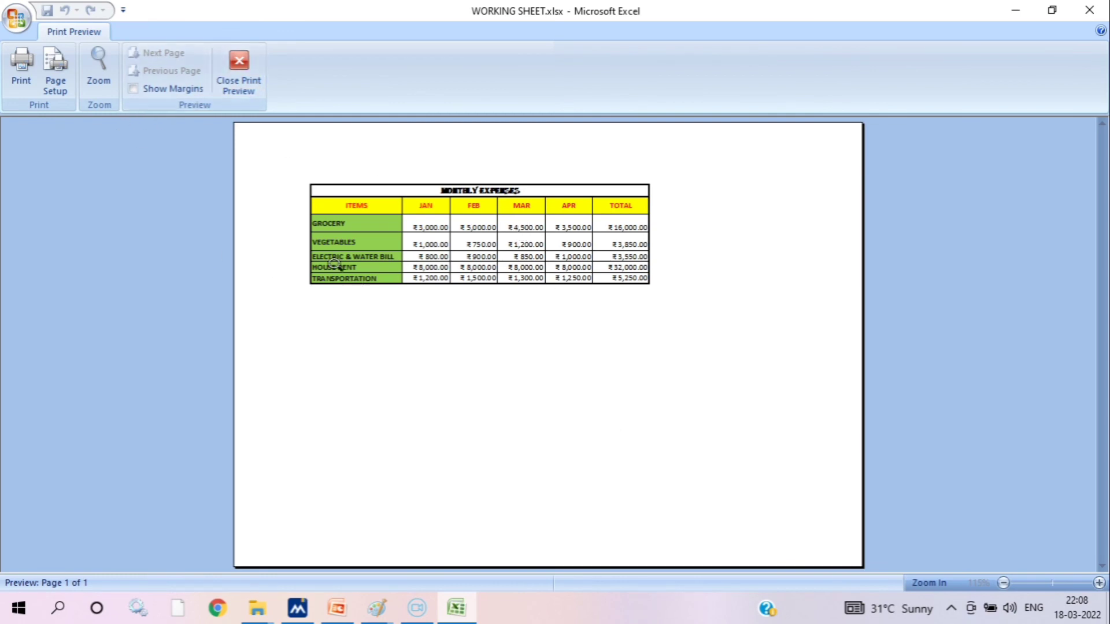
Add a custom page header with the file name in its center section
{"action": "left_click", "coordinate": [58, 69]}
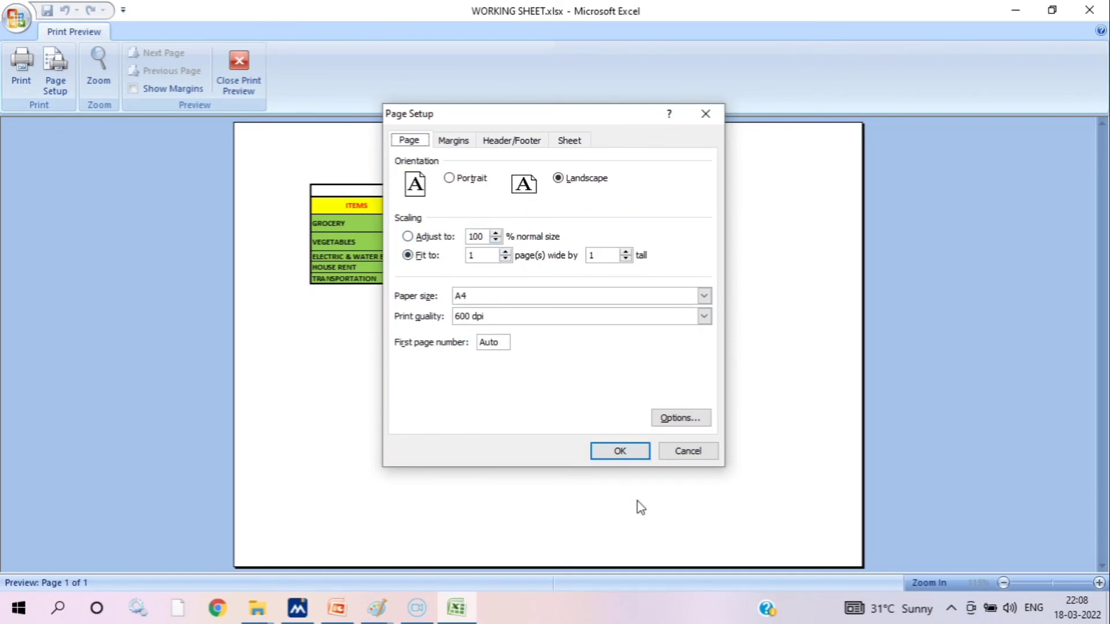
{"action": "left_click", "coordinate": [679, 454]}
{"action": "left_click", "coordinate": [527, 149]}
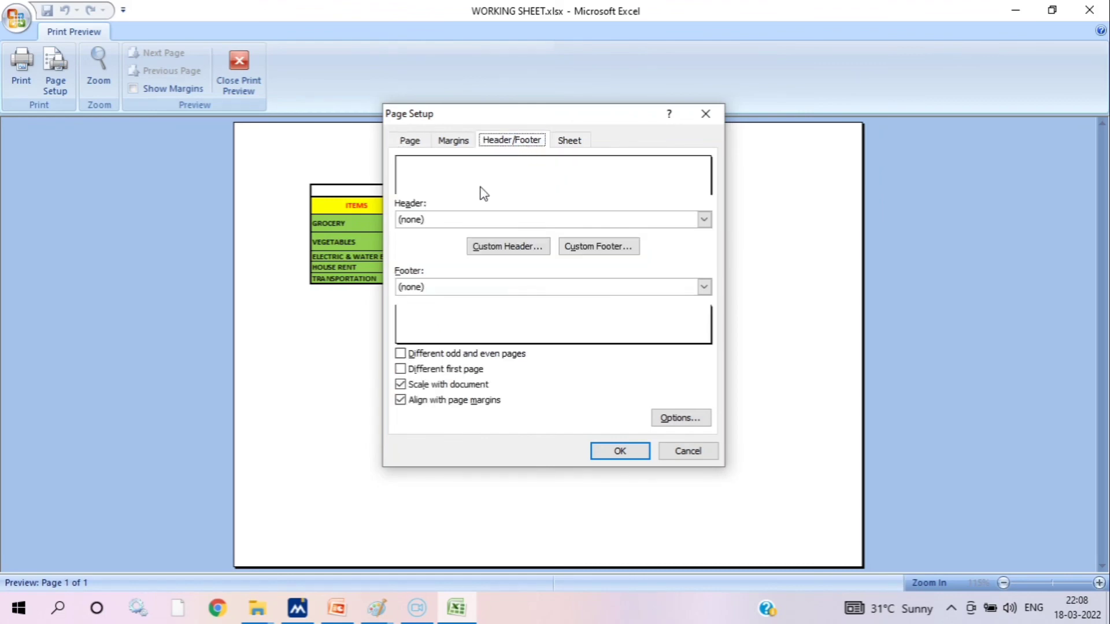
{"action": "left_click", "coordinate": [515, 249]}
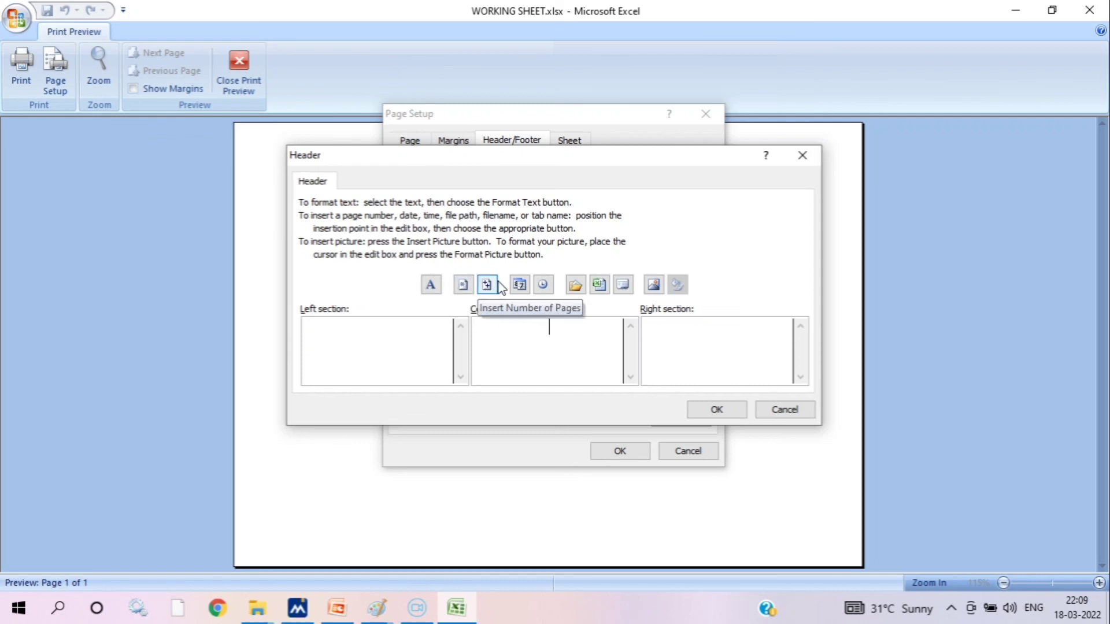
{"action": "left_click", "coordinate": [602, 284]}
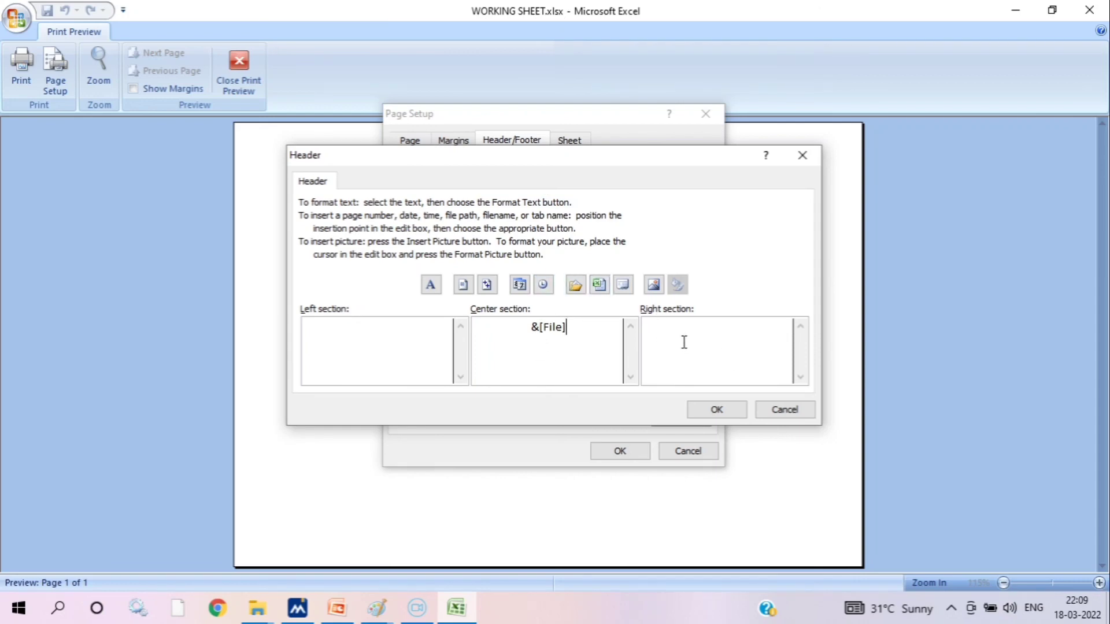
{"action": "left_click", "coordinate": [709, 414]}
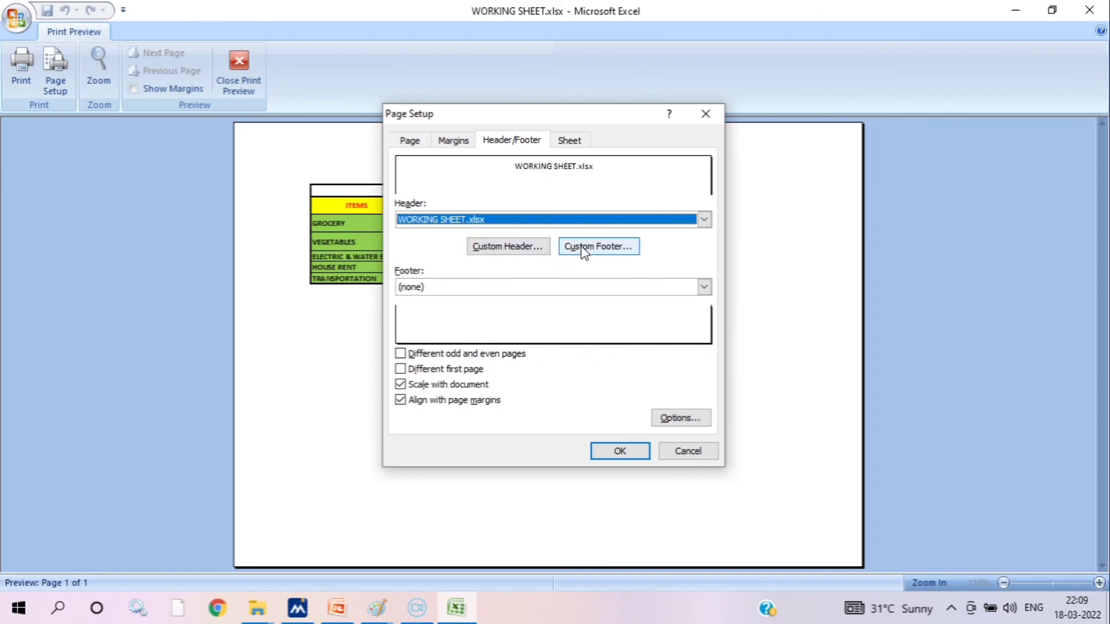
{"action": "left_click", "coordinate": [542, 247]}
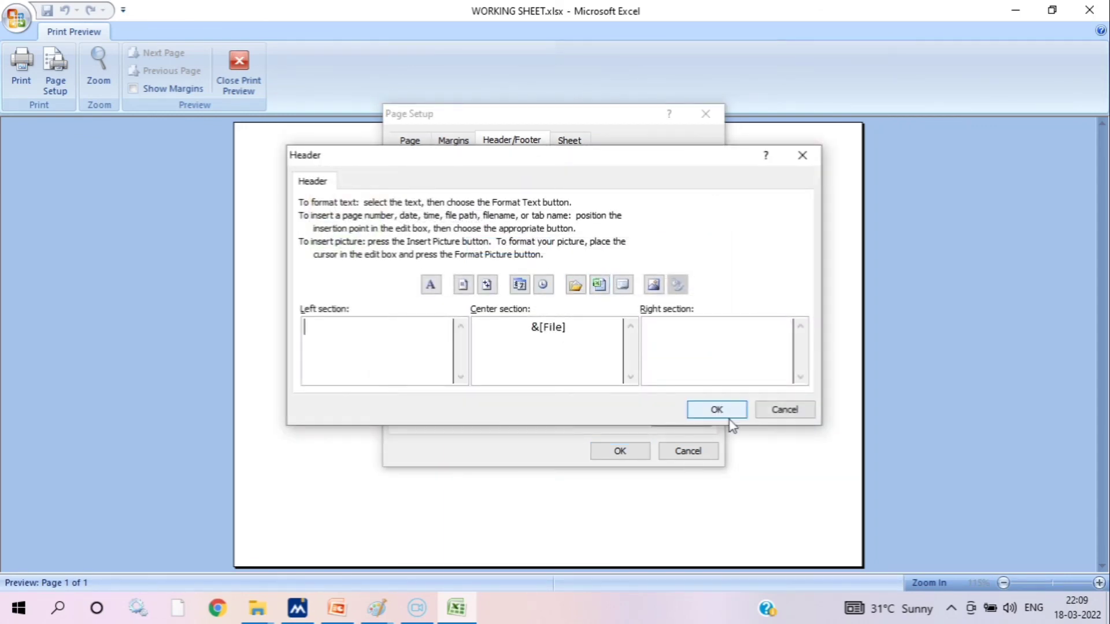
{"action": "left_click", "coordinate": [716, 409]}
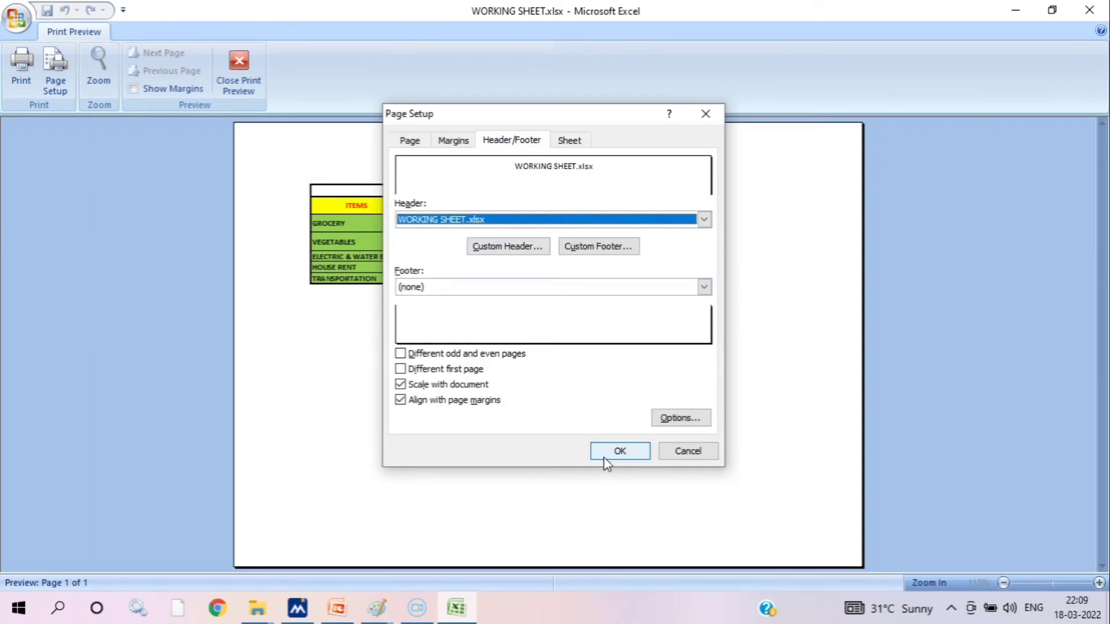
{"action": "left_click", "coordinate": [604, 455]}
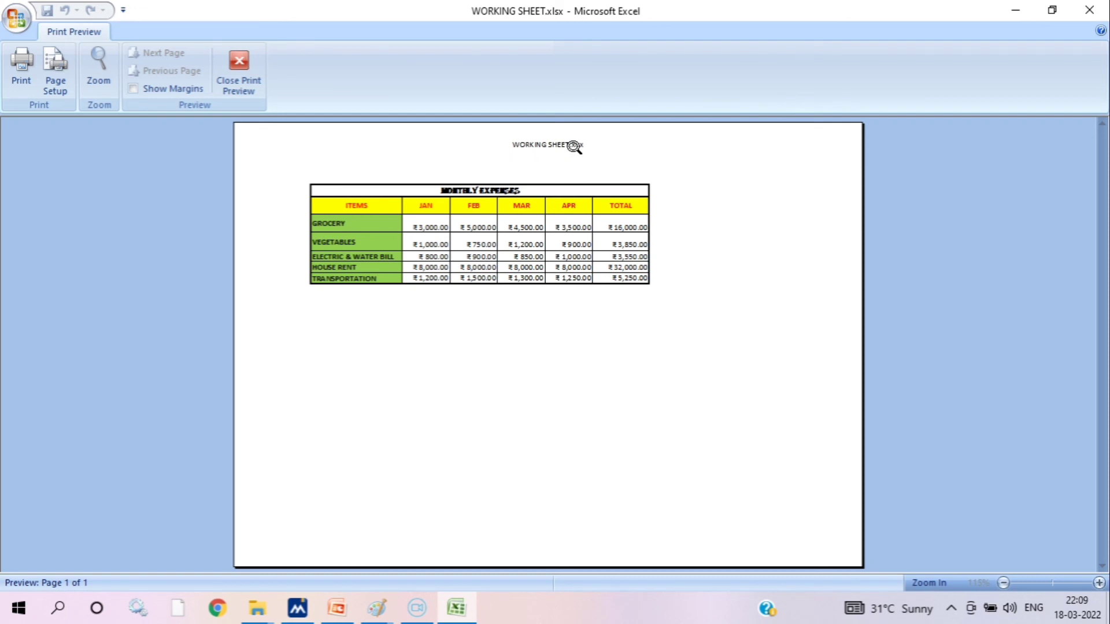
Add a custom page footer with the page number, "OF" and the number of pages in its right section
{"action": "left_click", "coordinate": [60, 80]}
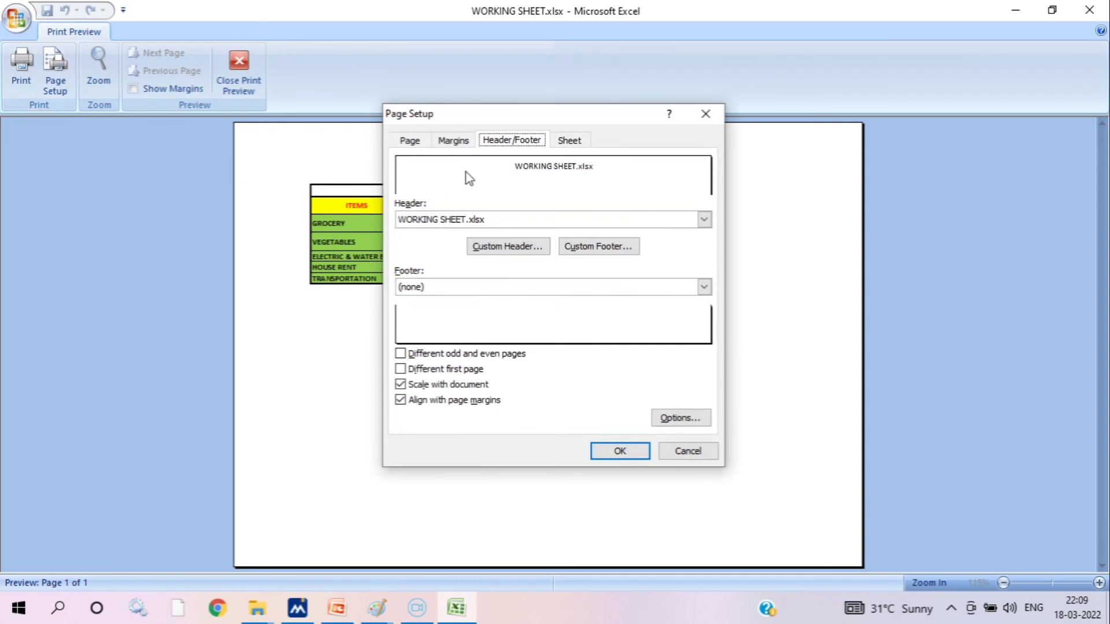
{"action": "left_click", "coordinate": [589, 248]}
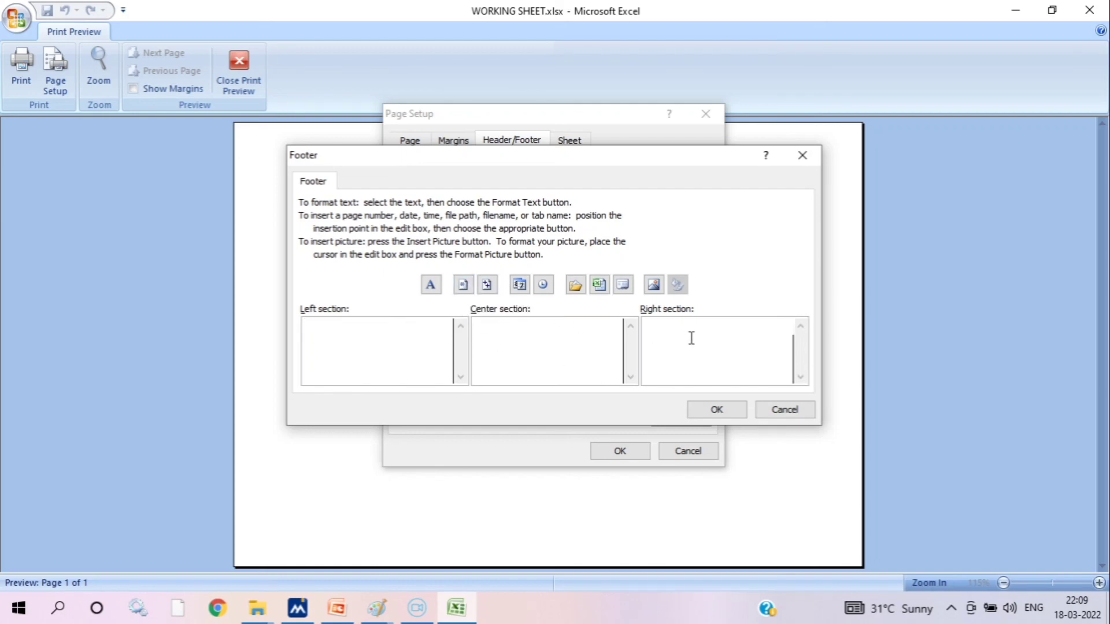
{"action": "left_click", "coordinate": [468, 286]}
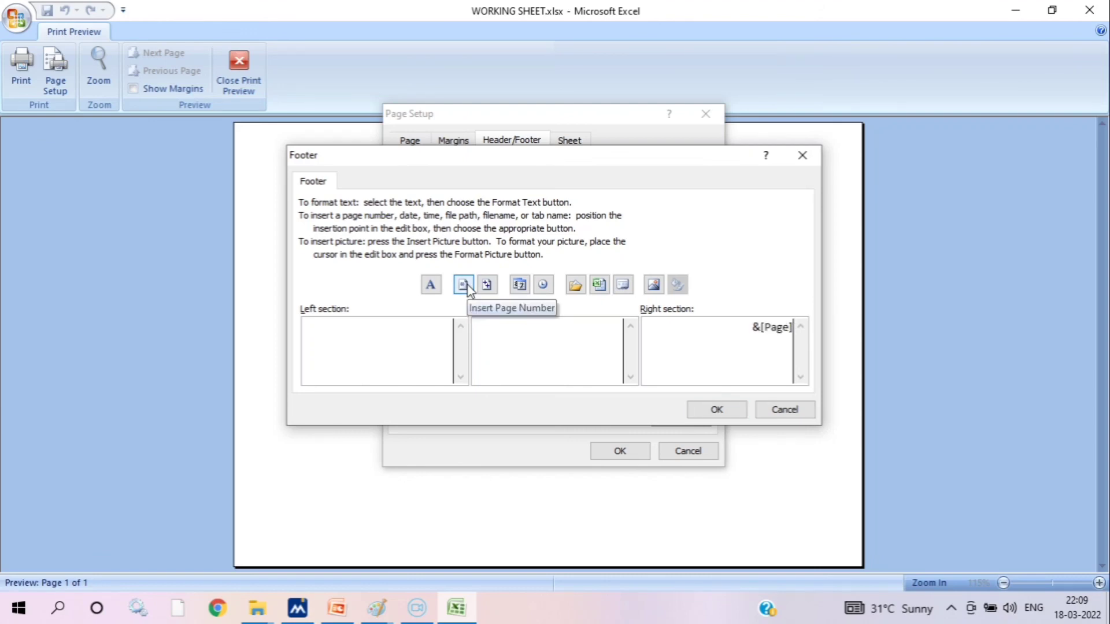
{"action": "type", "text": "O"}
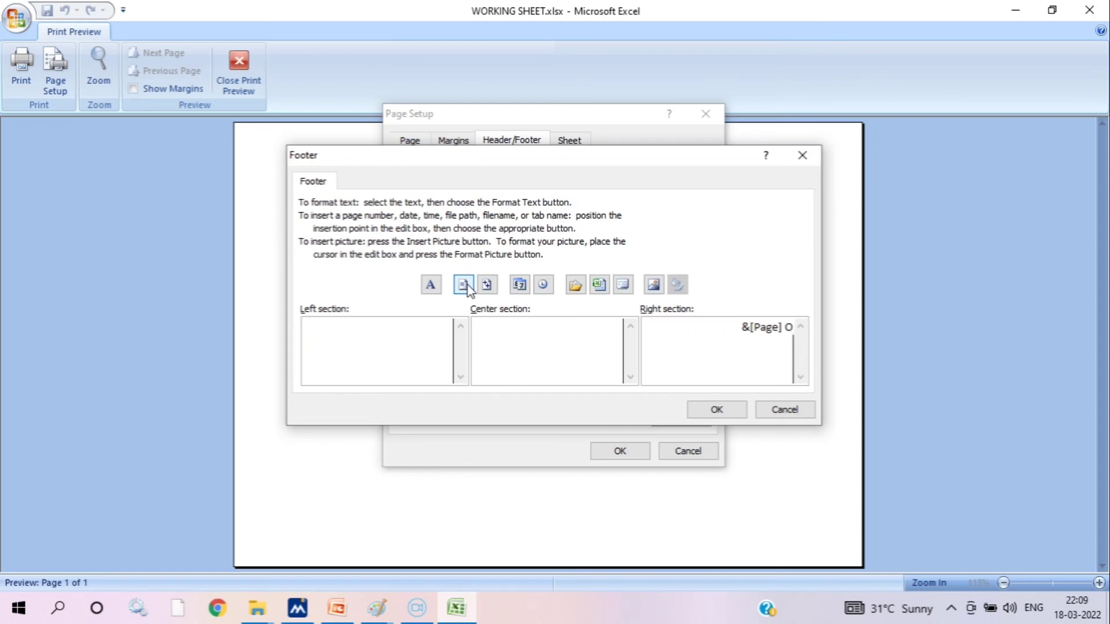
{"action": "type", "text": "F"}
{"action": "left_click", "coordinate": [487, 285]}
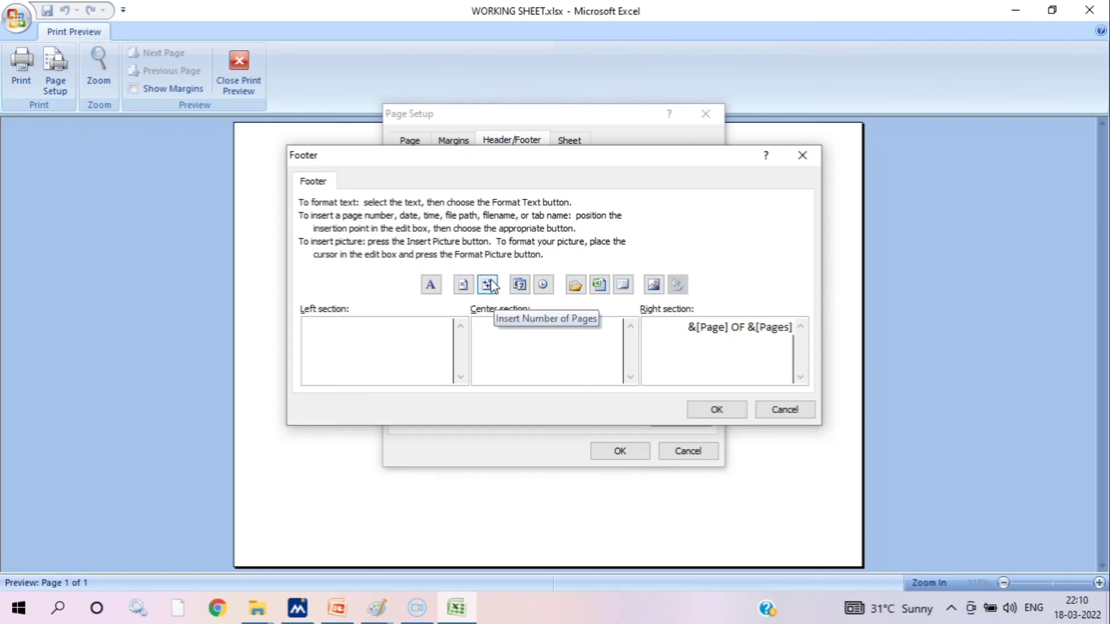
{"action": "left_click", "coordinate": [710, 412]}
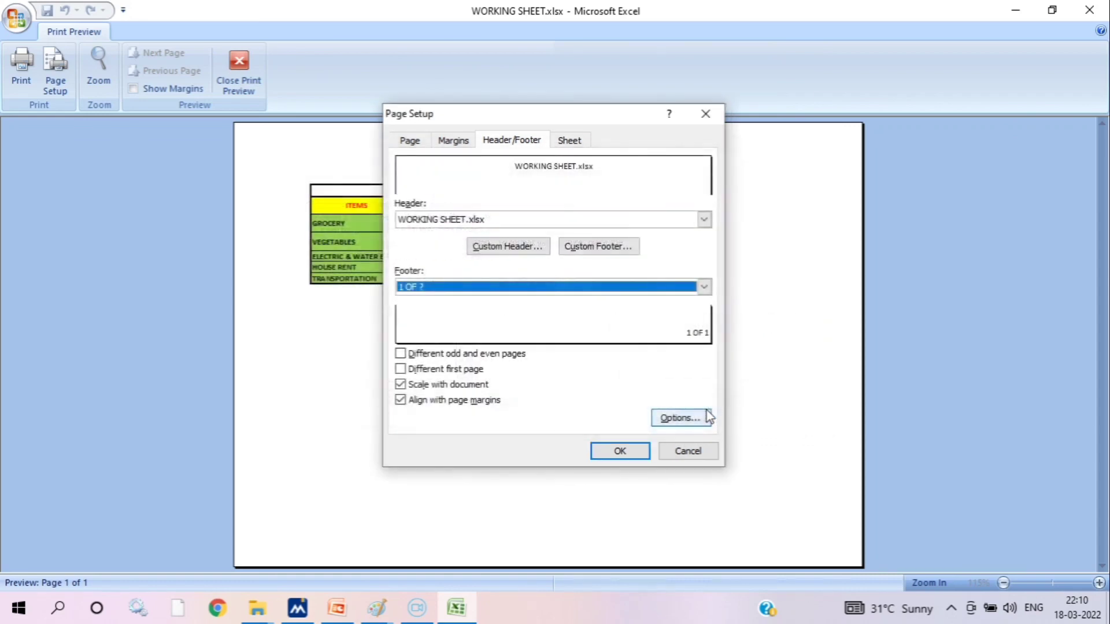
{"action": "left_click", "coordinate": [620, 452]}
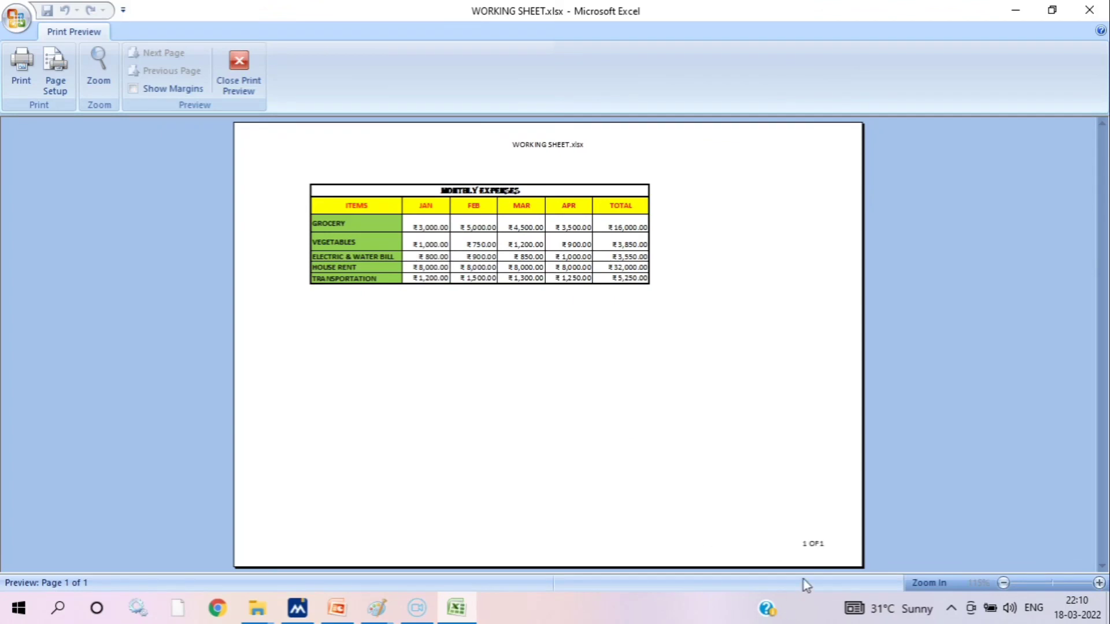
Zoom in on the previewed page and examine the footer at its lower right corner
{"action": "left_click", "coordinate": [829, 552]}
{"action": "left_click", "coordinate": [827, 553]}
{"action": "left_click", "coordinate": [761, 488]}
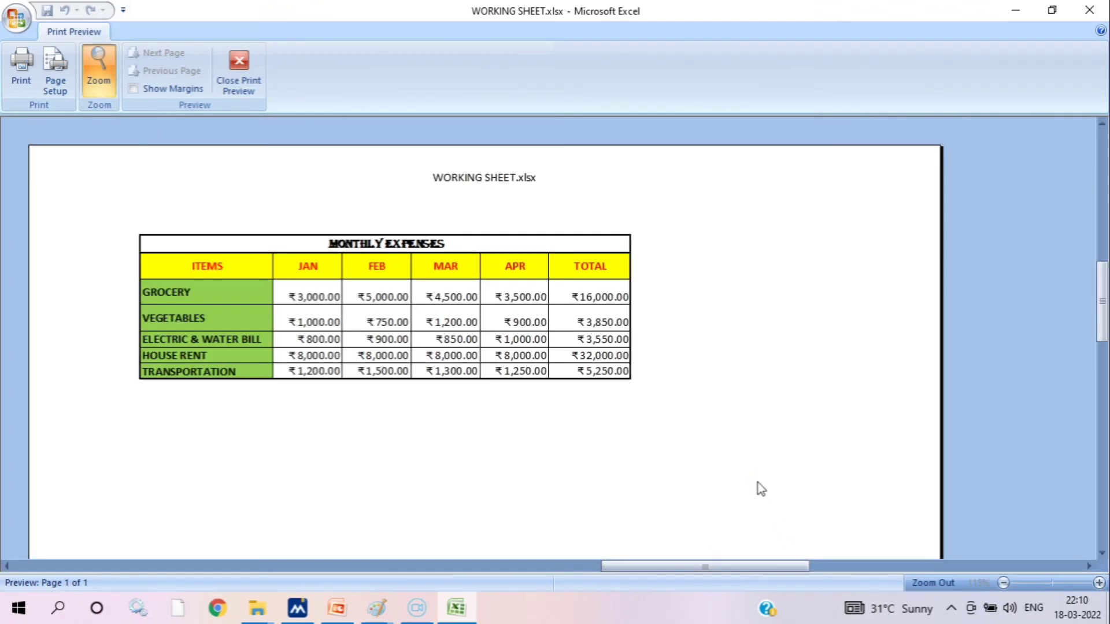
{"action": "scroll", "coordinate": [764, 466], "scroll_direction": "down", "scroll_amount": 2}
{"action": "scroll", "coordinate": [764, 467], "scroll_direction": "down", "scroll_amount": 3}
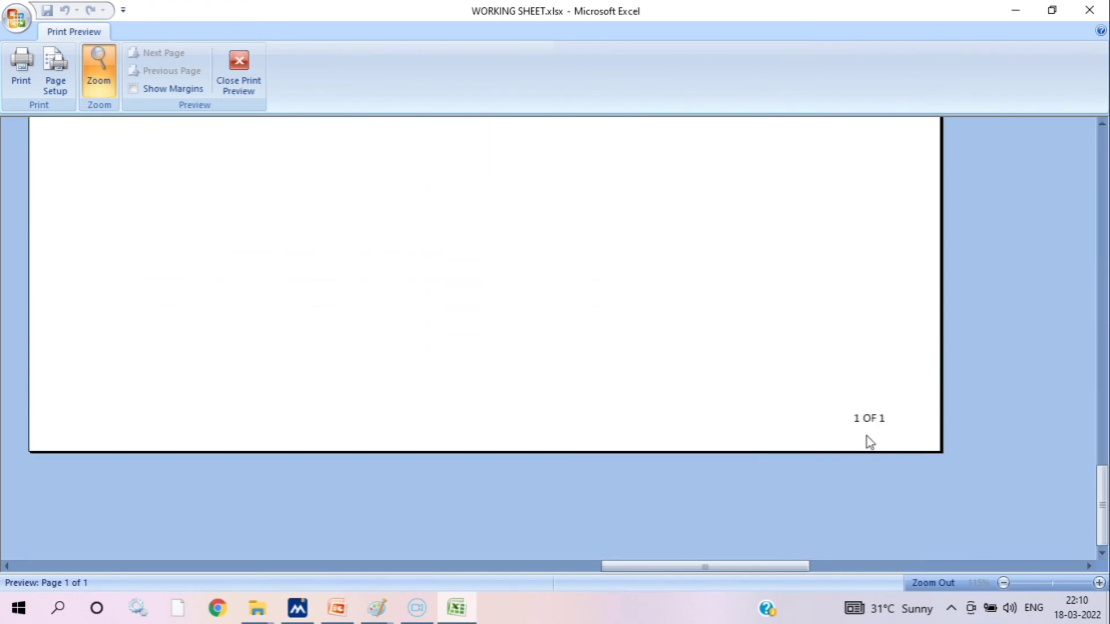